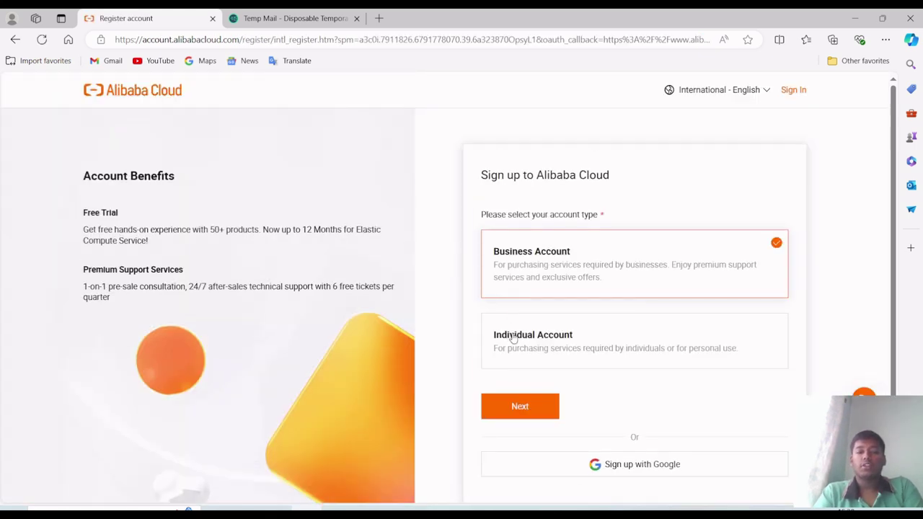
# - Choose Individual Account and paste the temporary email address into the Email field
pyautogui.click(513, 339)
pyautogui.scroll(-1, 518, 333)
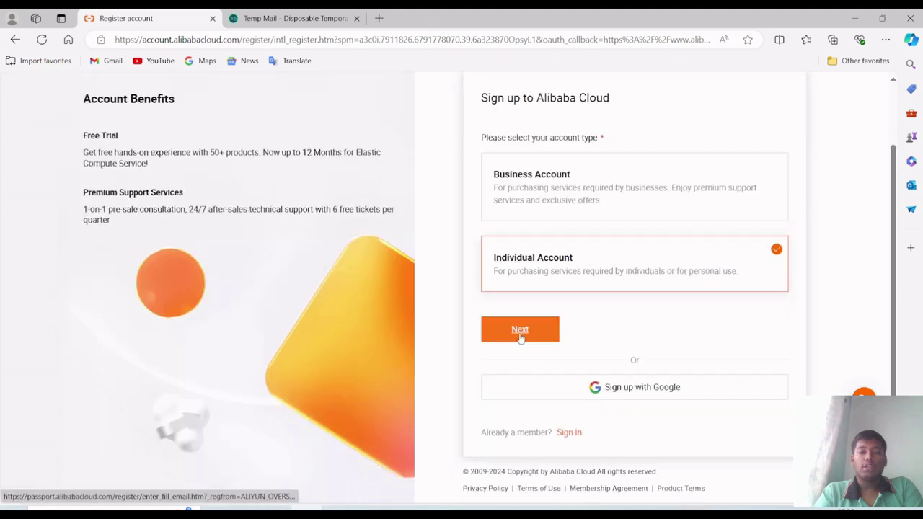
pyautogui.click(519, 332)
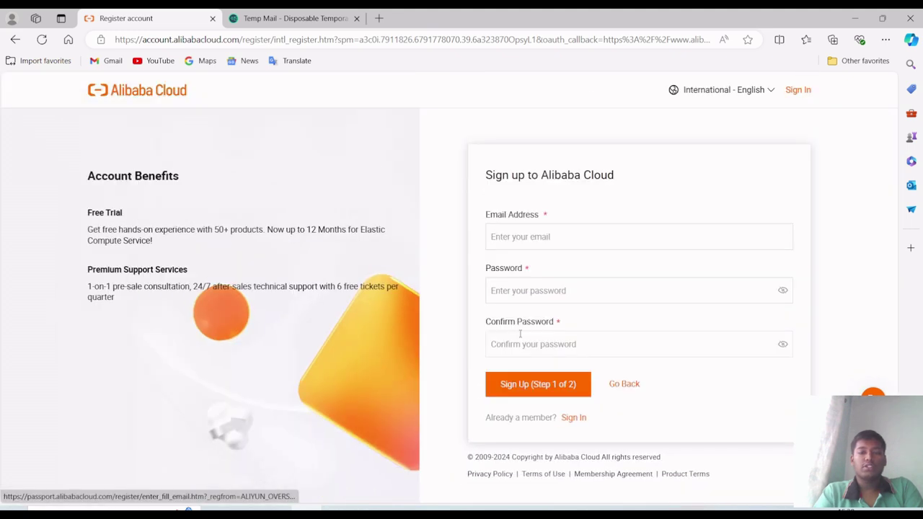
pyautogui.click(549, 236)
pyautogui.hotkey('ctrl', 'v')
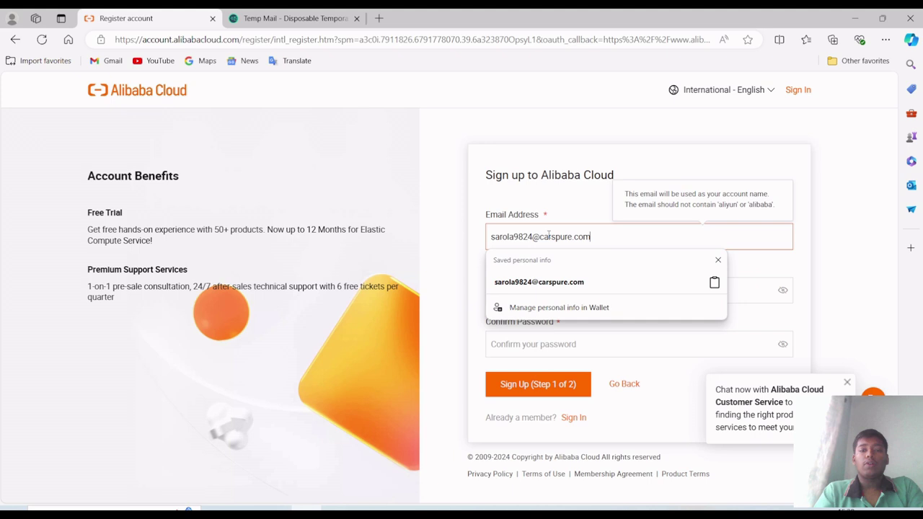
# - Enter the password and its confirmation, trimmed to 20 characters, and submit Step 1
pyautogui.click(735, 289)
pyautogui.hotkey('ctrl', 'v')
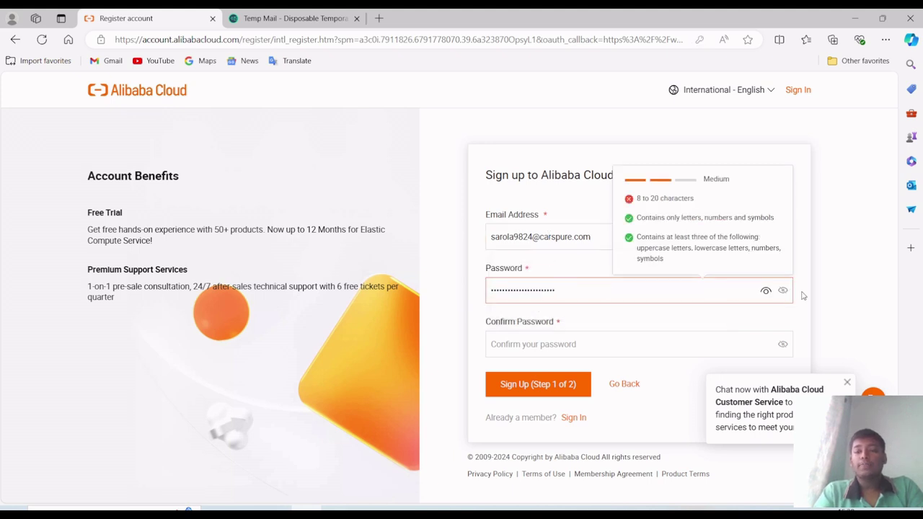
pyautogui.click(782, 291)
pyautogui.click(710, 291)
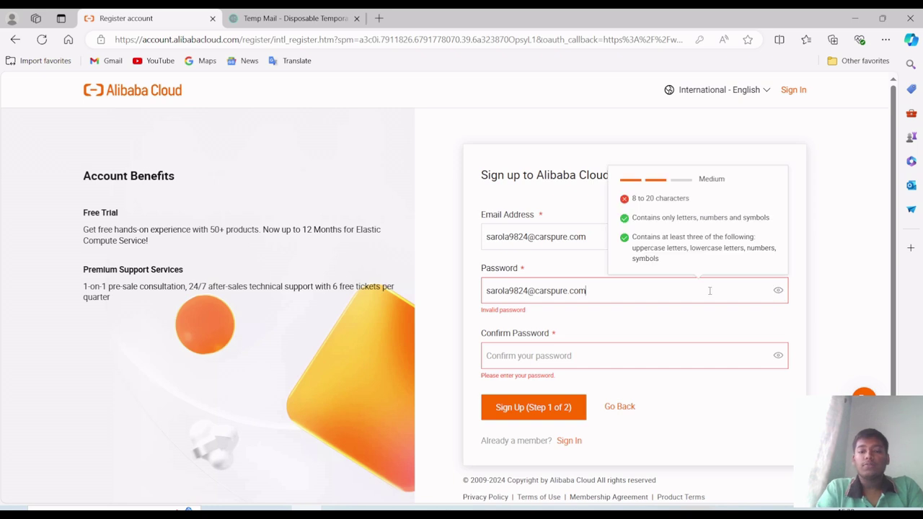
pyautogui.press('BackSpace')
pyautogui.press('BackSpace')
pyautogui.press('BackSpace')
pyautogui.click(592, 344)
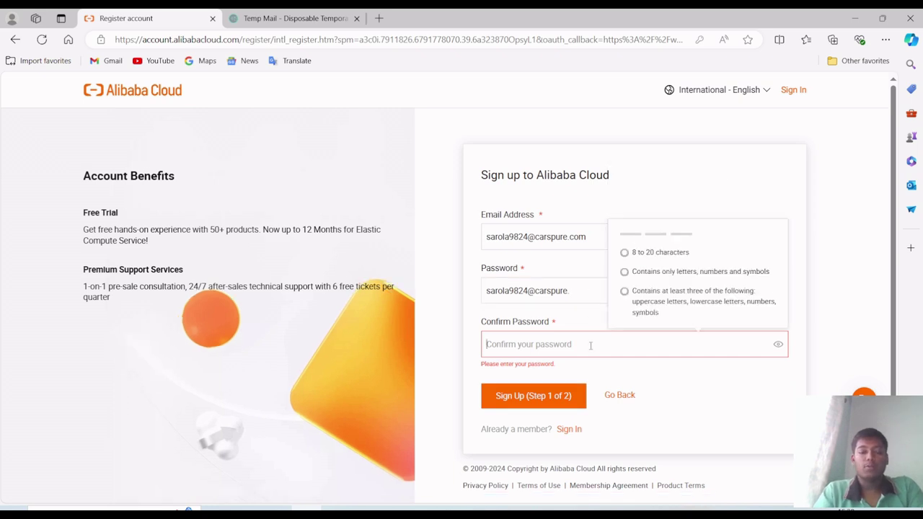
pyautogui.hotkey('ctrl', 'v')
pyautogui.press('BackSpace')
pyautogui.press('BackSpace')
pyautogui.press('BackSpace')
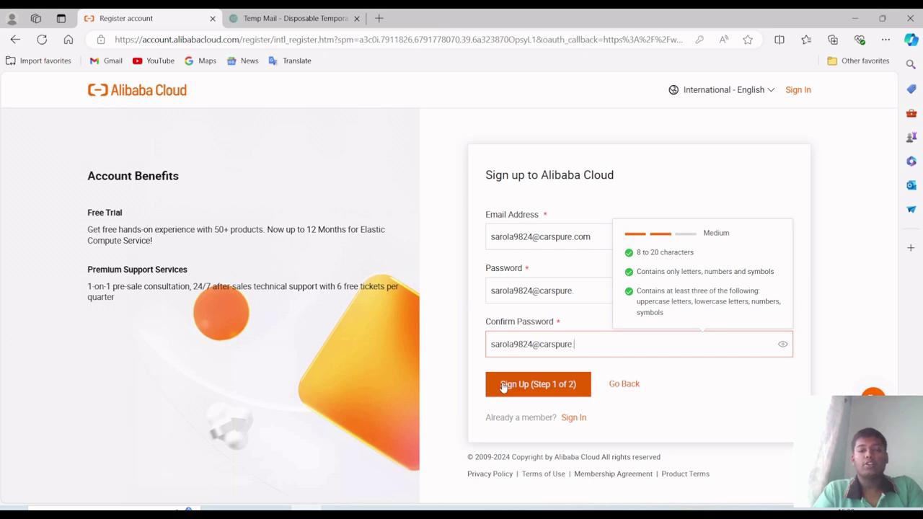
pyautogui.click(504, 387)
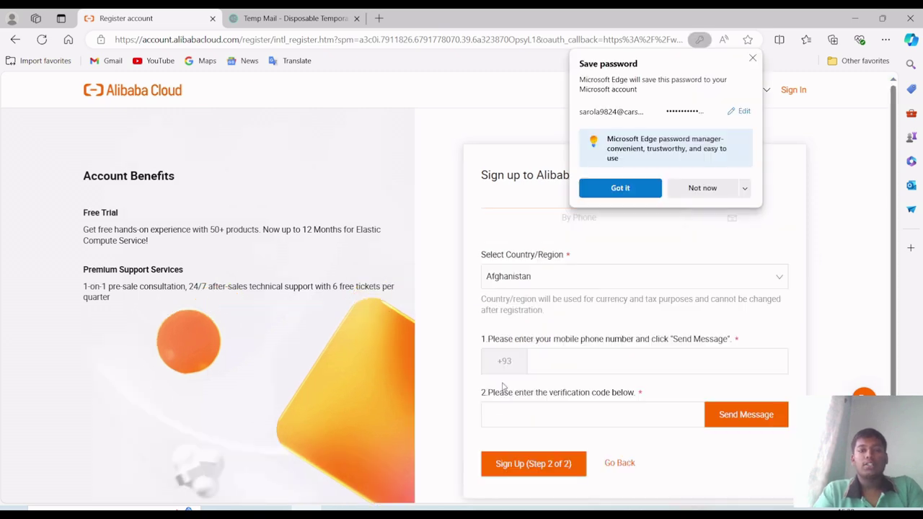
# - Decline saving the password, switch verification to By Email, and set the country/region
pyautogui.click(707, 189)
pyautogui.scroll(-1, 707, 188)
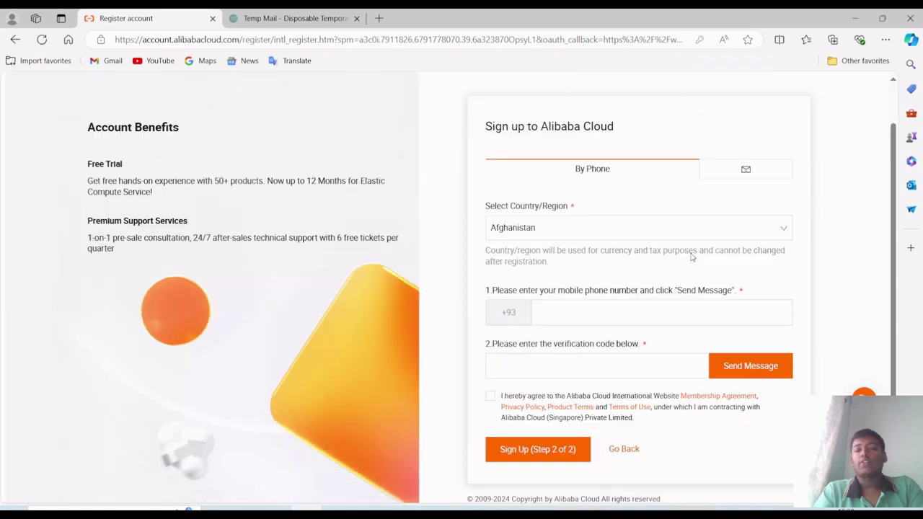
pyautogui.click(740, 168)
pyautogui.click(647, 227)
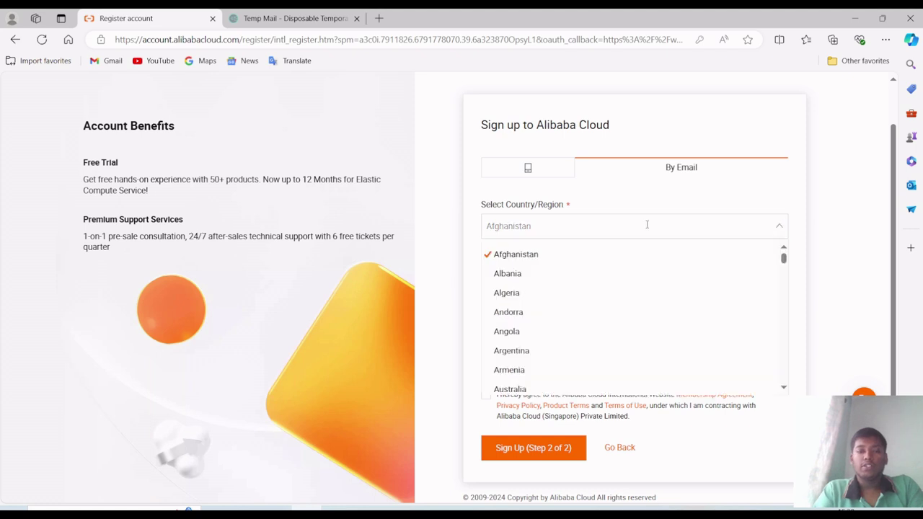
pyautogui.write('India')
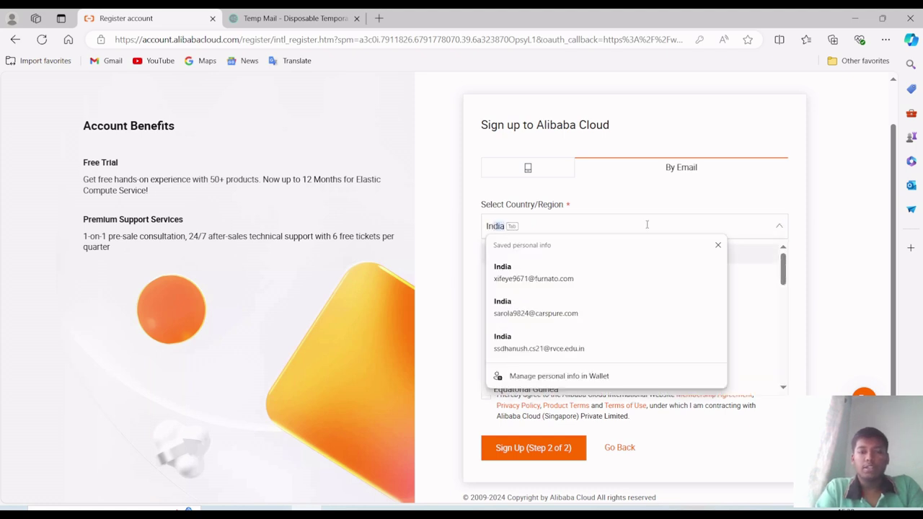
pyautogui.press('Return')
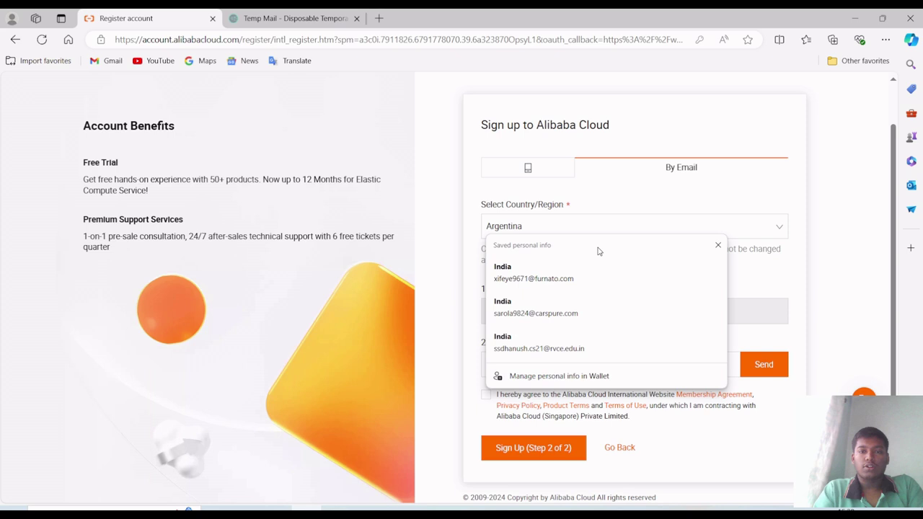
# - Accept the autofill, clear the stray email from the code field, and send the code
pyautogui.click(600, 307)
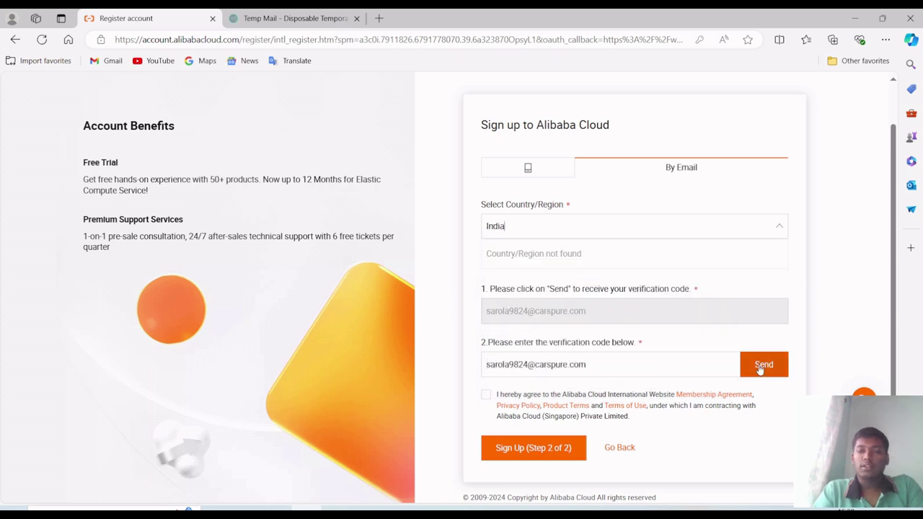
pyautogui.scroll(-1, 761, 367)
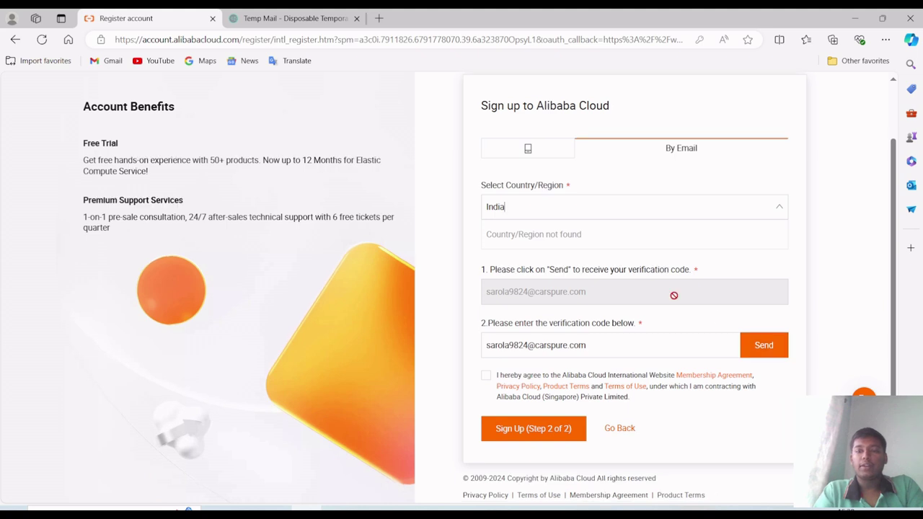
pyautogui.click(678, 336)
pyautogui.moveTo(678, 336); pyautogui.dragTo(471, 336)
pyautogui.press('BackSpace')
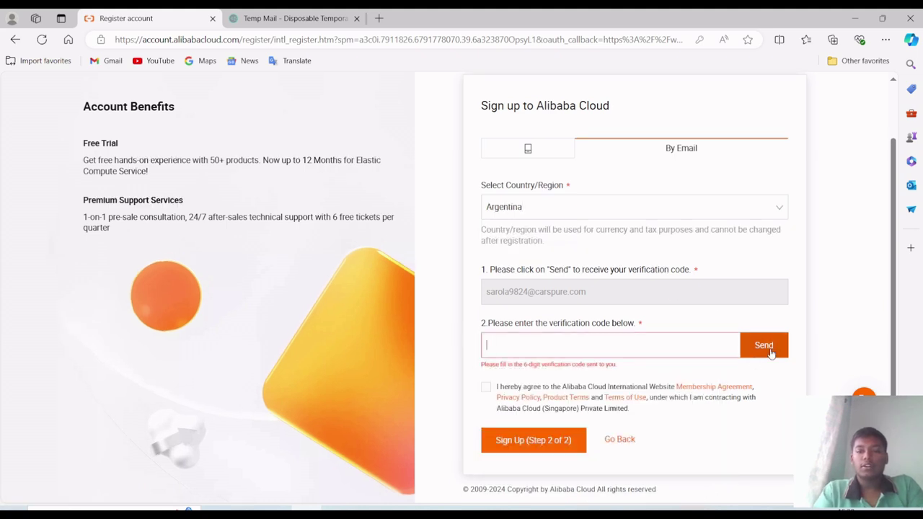
pyautogui.click(770, 352)
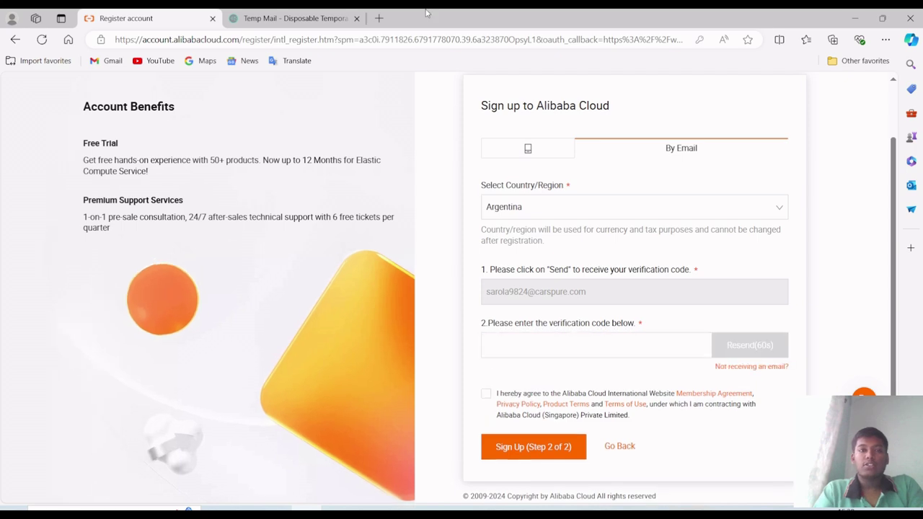
# - Open the Alibaba Cloud verification email in Temp Mail, read the code, and return to Register
pyautogui.click(336, 13)
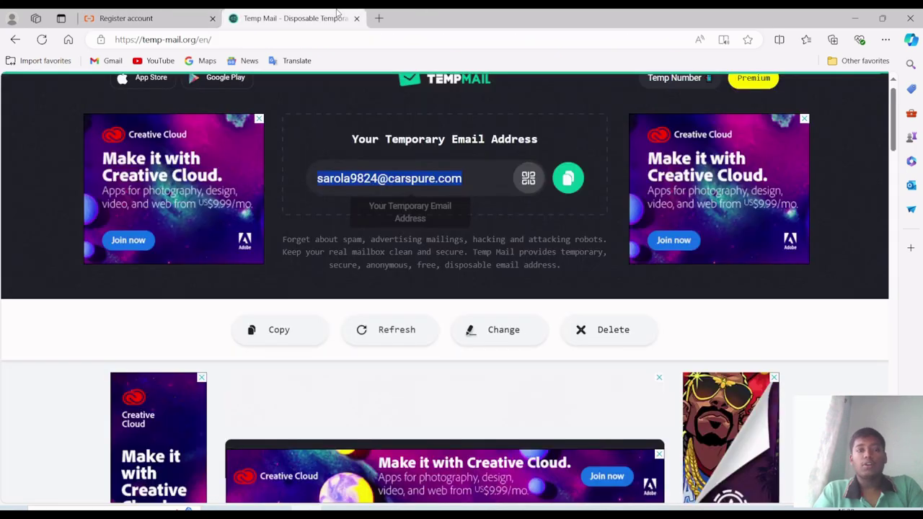
pyautogui.scroll(-3, 343, 303)
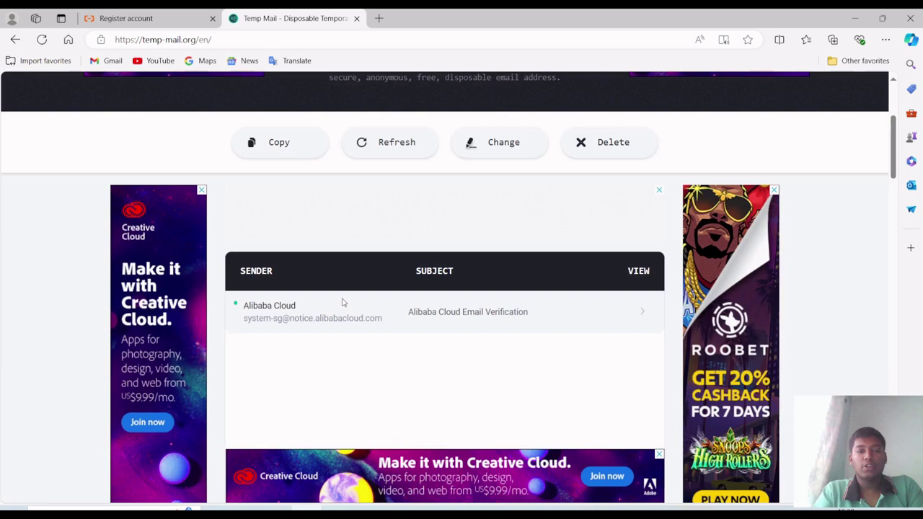
pyautogui.scroll(-1, 471, 307)
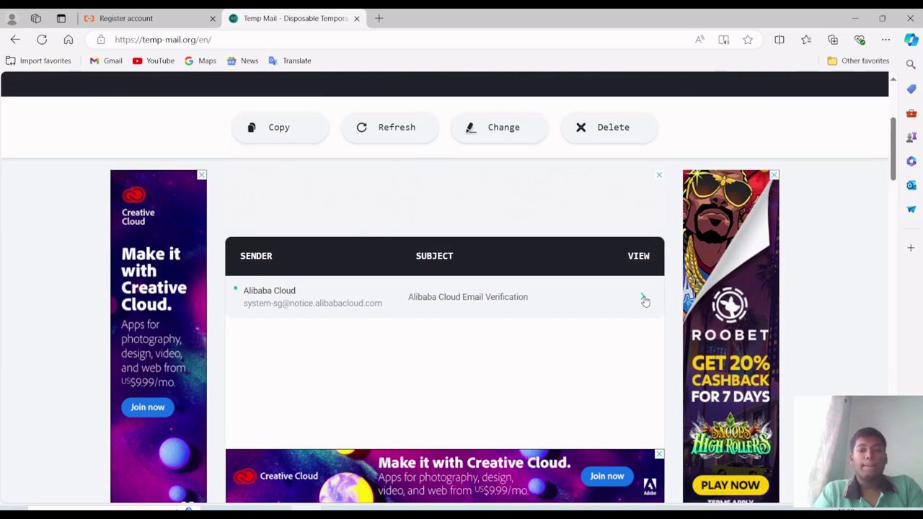
pyautogui.click(645, 301)
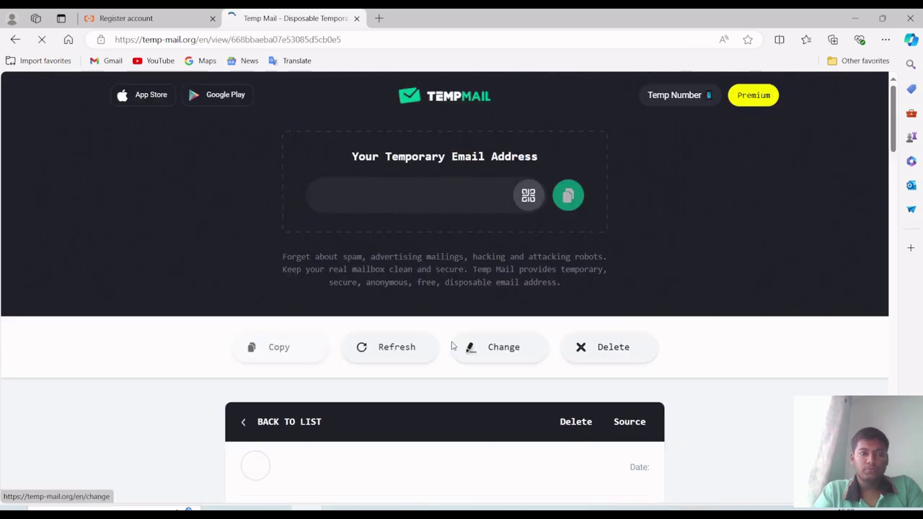
pyautogui.scroll(-4, 497, 303)
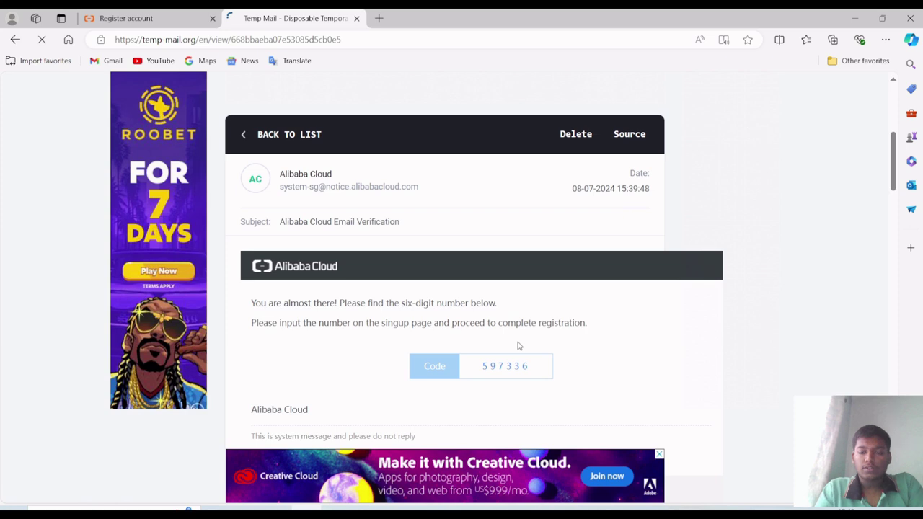
pyautogui.hotkey('ctrl', 'Tab')
# - Finish entering the verification code, agree to the membership terms, and submit Step 2
pyautogui.write('36')
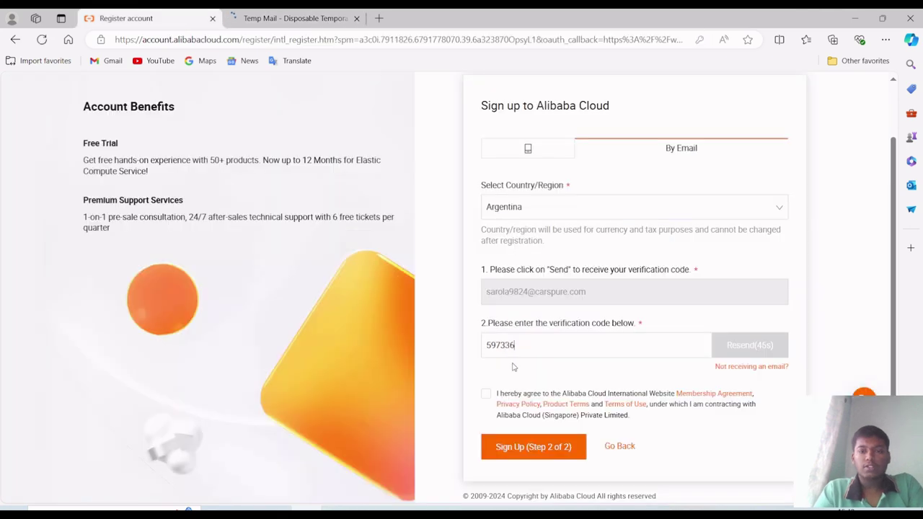
pyautogui.click(485, 396)
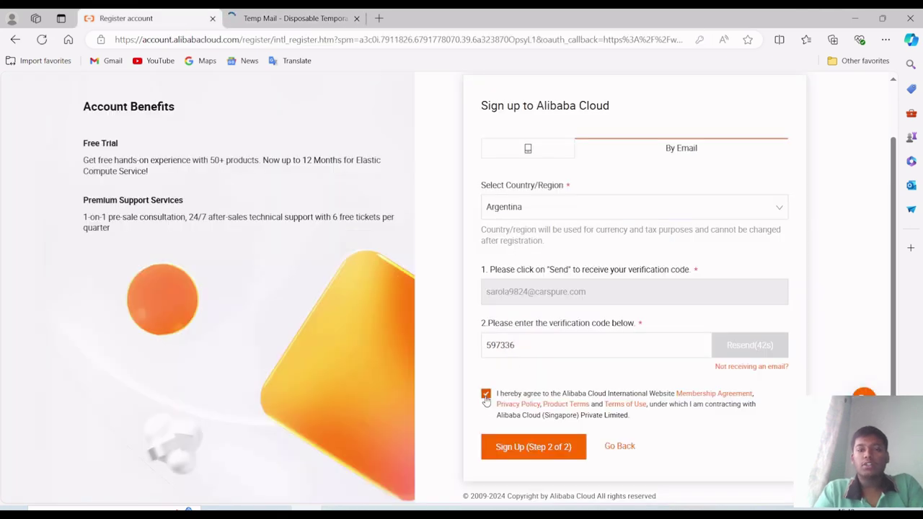
pyautogui.scroll(-1, 498, 405)
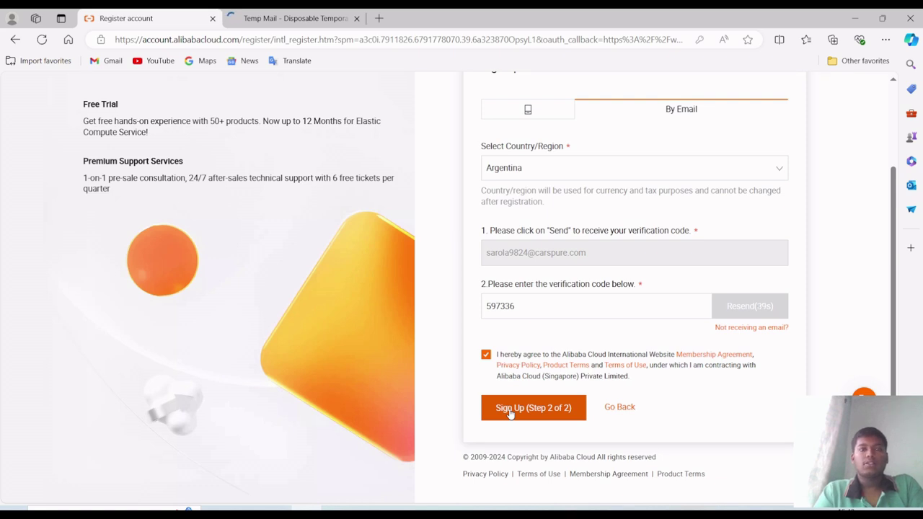
pyautogui.scroll(1, 510, 413)
pyautogui.click(515, 436)
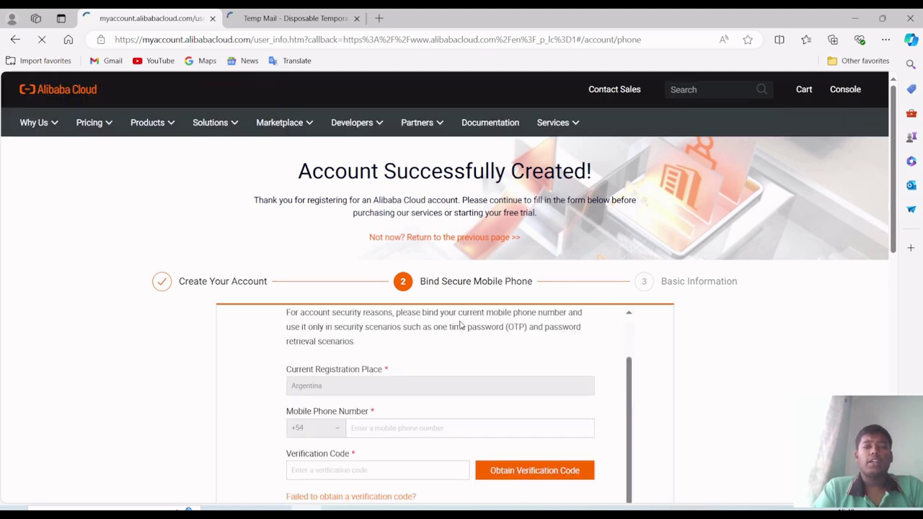
# - Leave the Bind Secure Mobile Phone page and go back to the account-type page
pyautogui.scroll(-1, 510, 238)
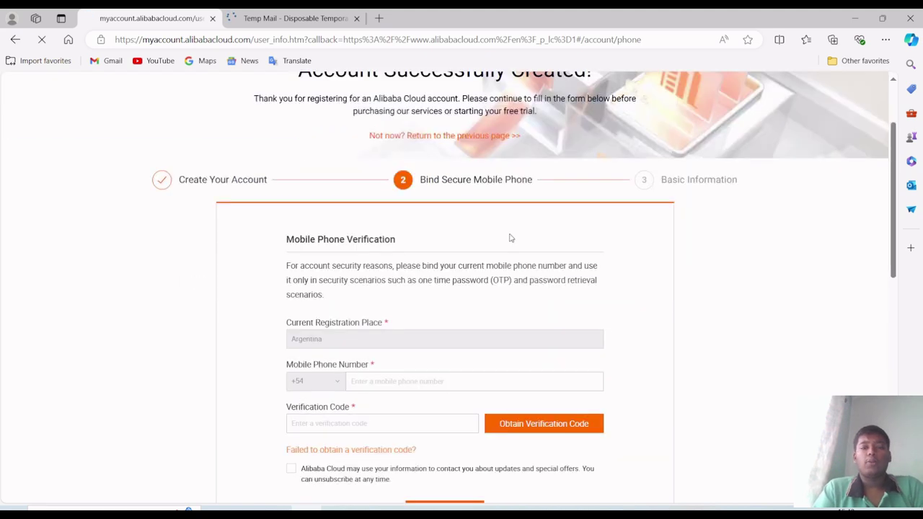
pyautogui.scroll(-1, 509, 238)
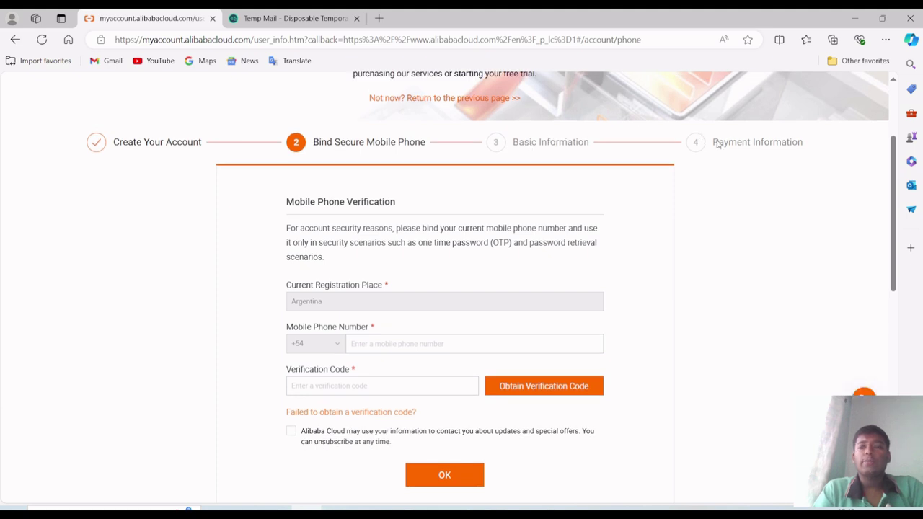
pyautogui.scroll(-1, 718, 146)
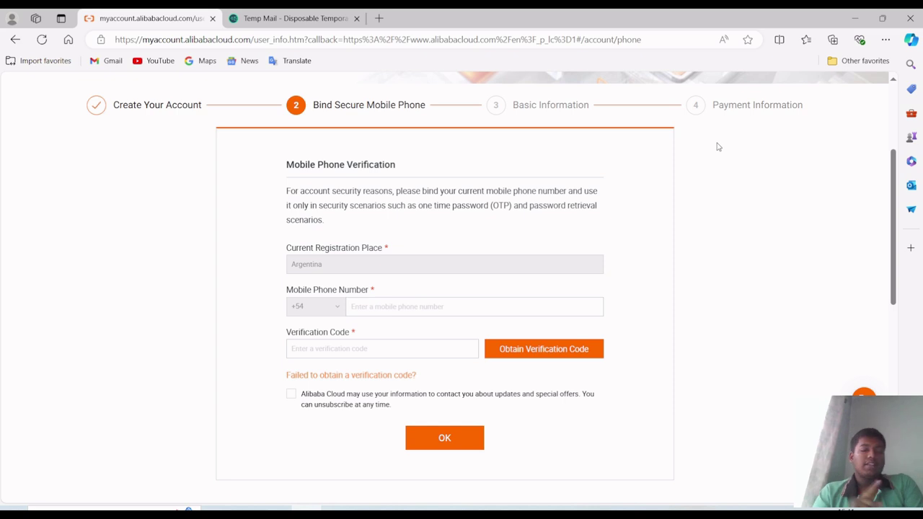
pyautogui.hotkey('alt', 'Left')
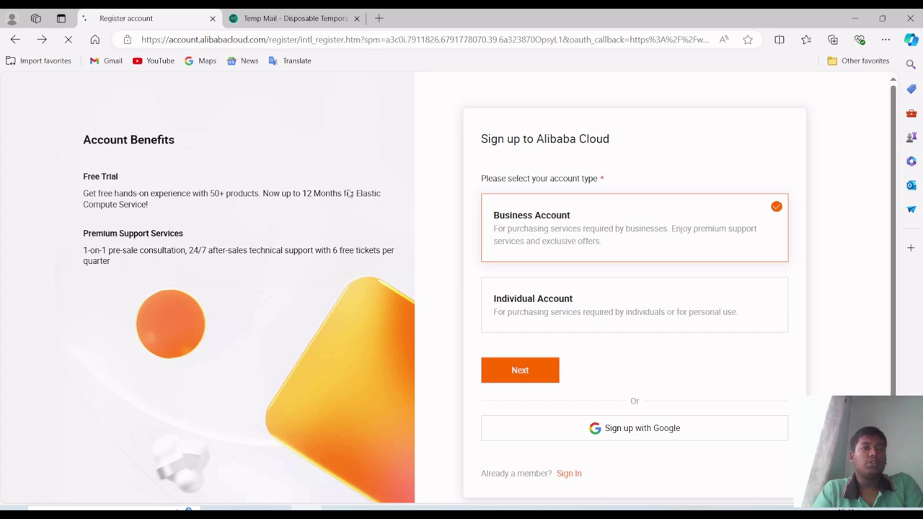
# - Search Google for 'alibaba cloud for students' and open the Alibaba Cloud for Students result
pyautogui.scroll(-1, 349, 193)
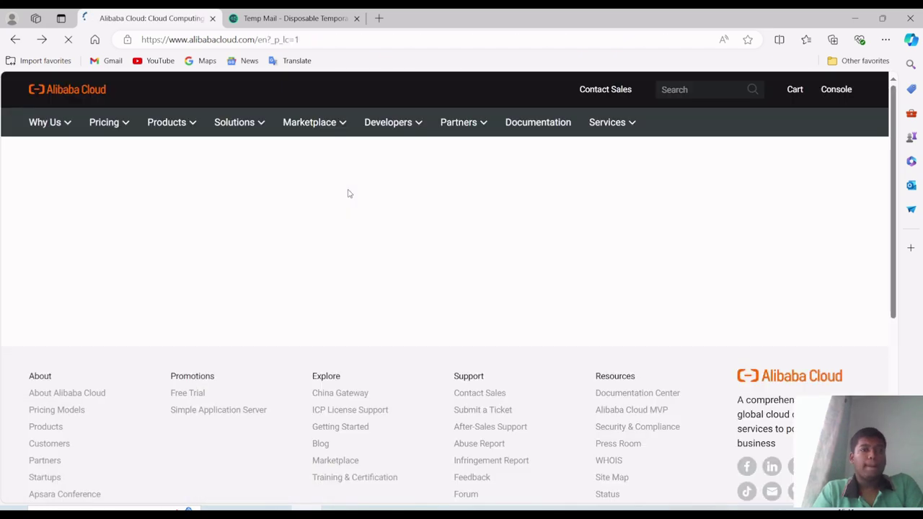
pyautogui.hotkey('alt', 'Left')
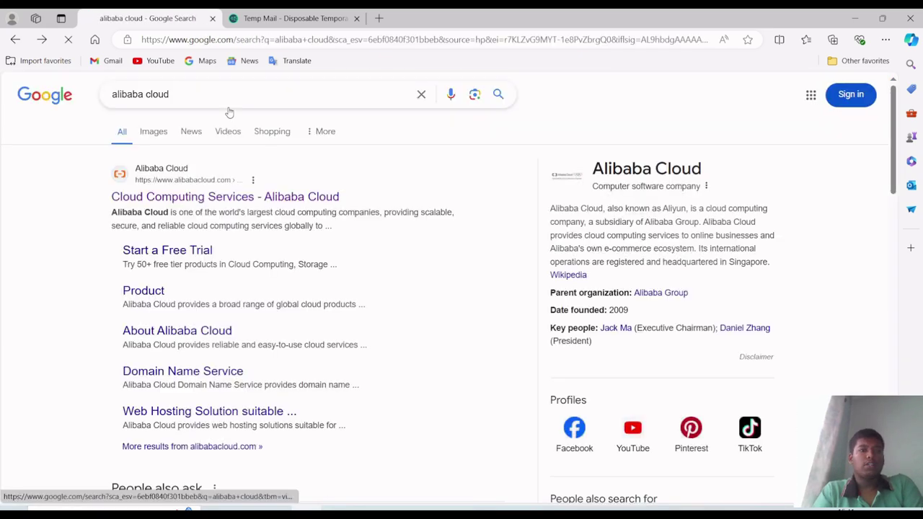
pyautogui.click(217, 87)
pyautogui.write('for students')
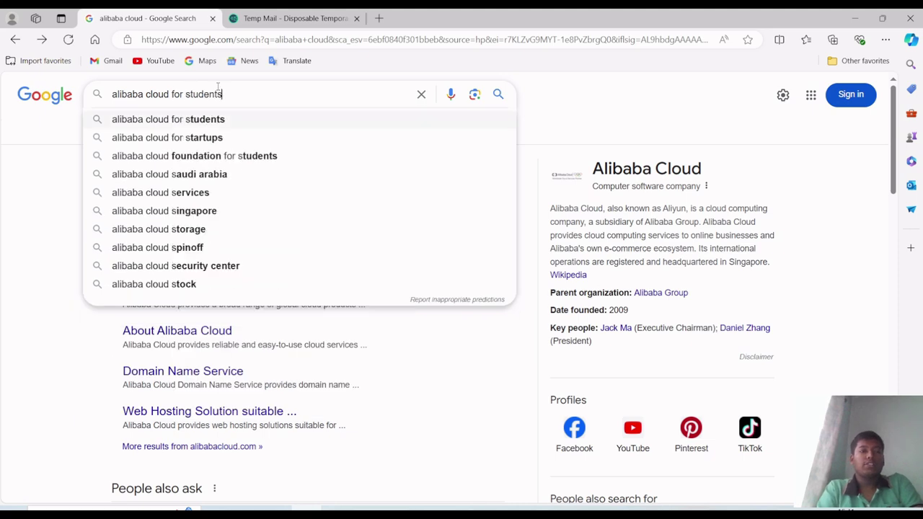
pyautogui.press('Return')
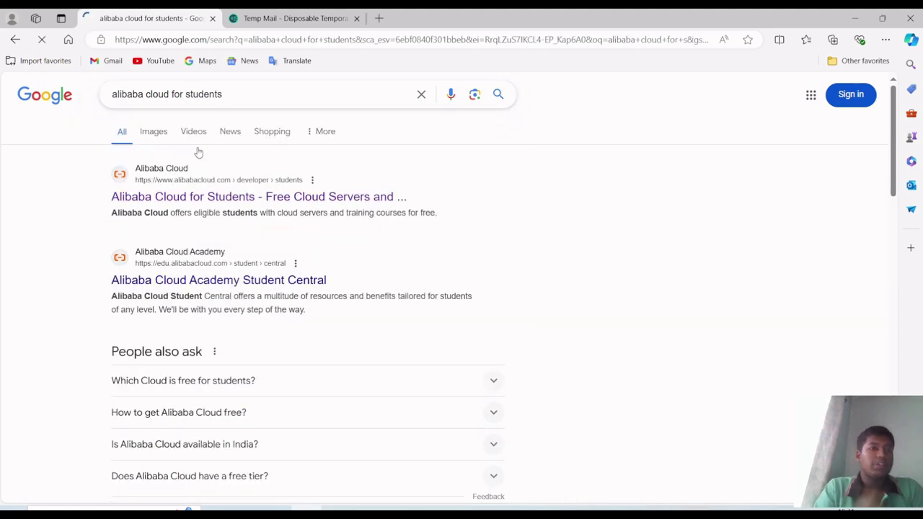
pyautogui.click(179, 202)
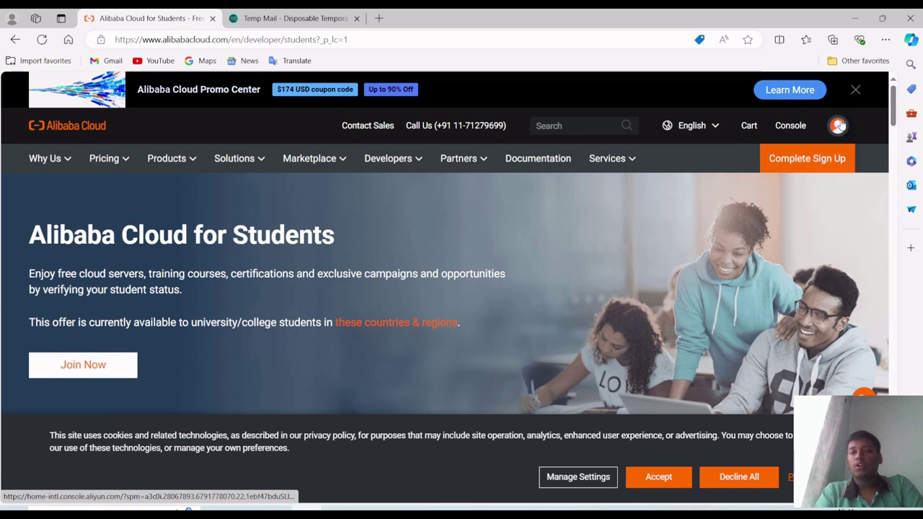
# - Log out from the account menu, then browse the Students page's Program Overview and How to Join
pyautogui.moveTo(839, 126)
pyautogui.click(767, 268)
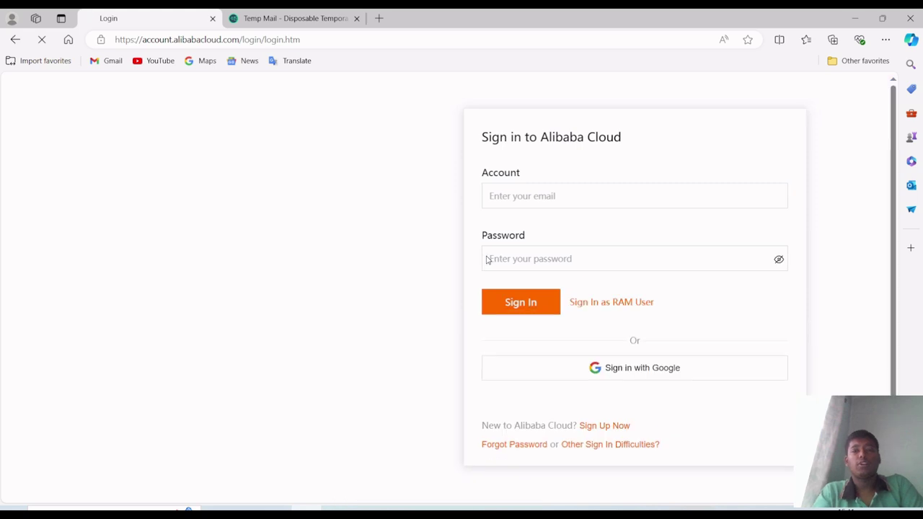
pyautogui.scroll(-1, 497, 332)
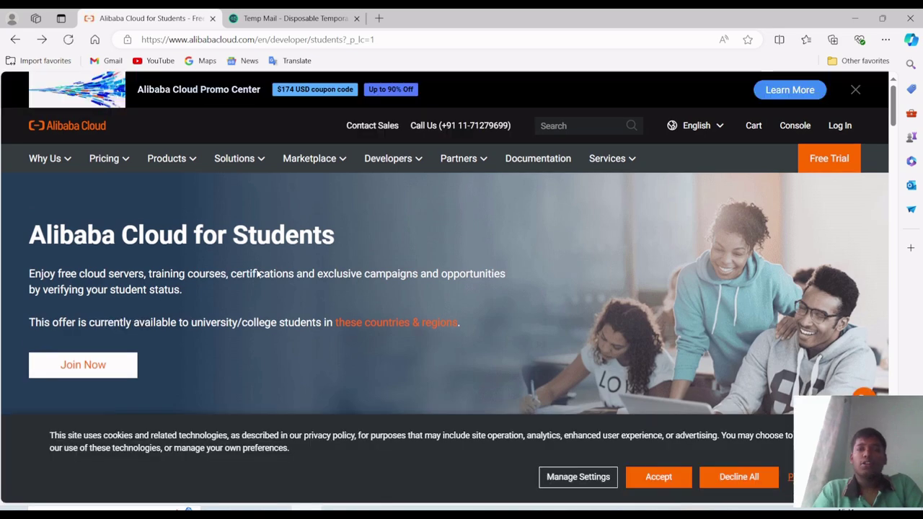
pyautogui.scroll(-1, 257, 274)
pyautogui.scroll(-5, 257, 273)
pyautogui.scroll(2, 258, 273)
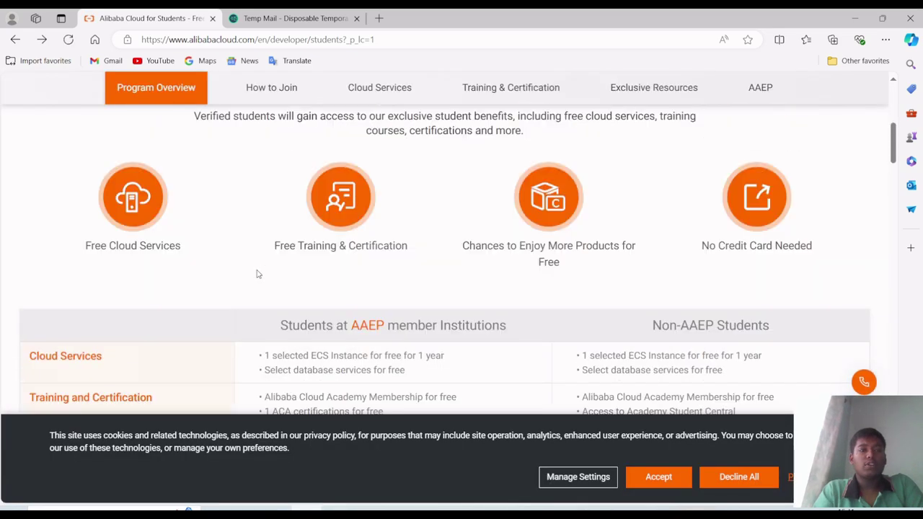
pyautogui.scroll(-8, 258, 274)
pyautogui.scroll(2, 258, 274)
pyautogui.scroll(-1, 257, 274)
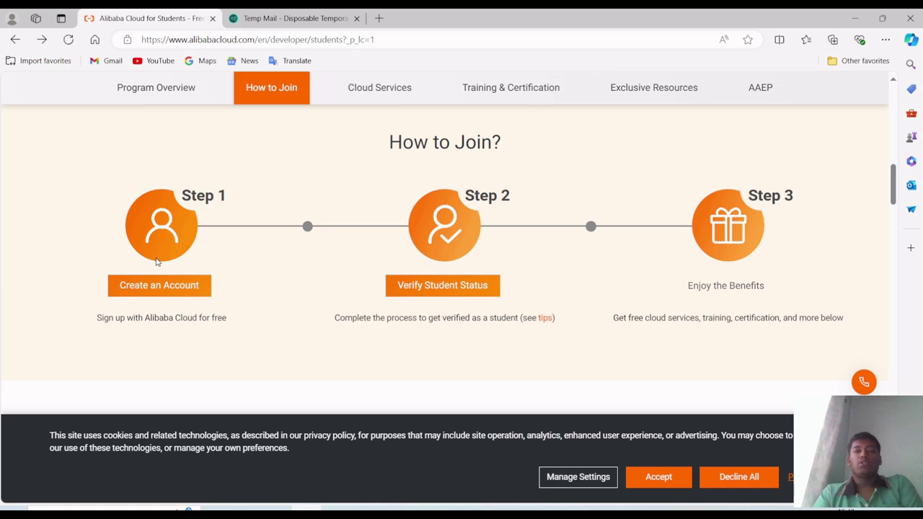
pyautogui.scroll(5, 155, 261)
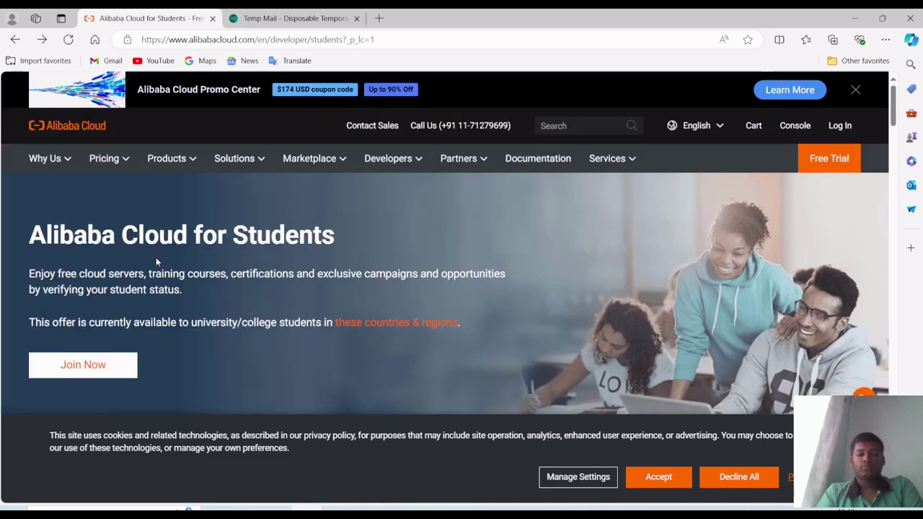
# - Remove the accidental bookmark, search Google for 'alibaba cloud', and open the official site
pyautogui.hotkey('ctrl', 'd')
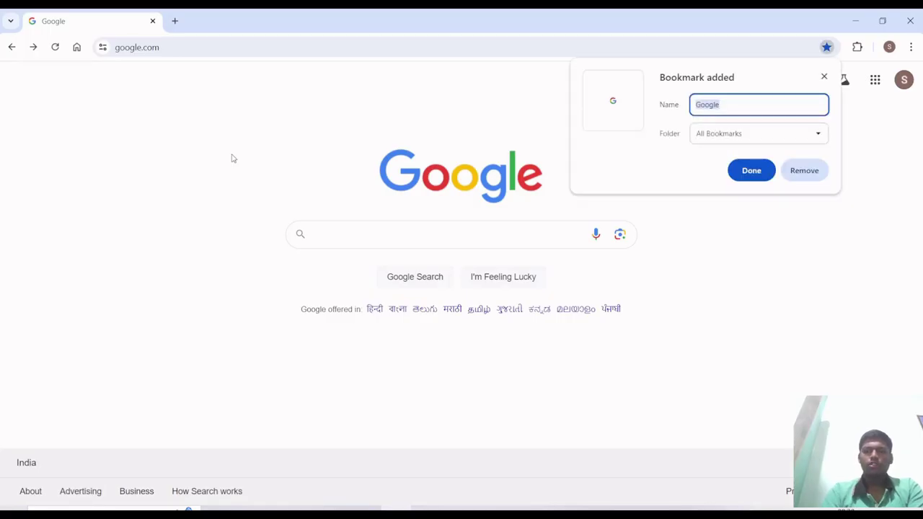
pyautogui.click(800, 176)
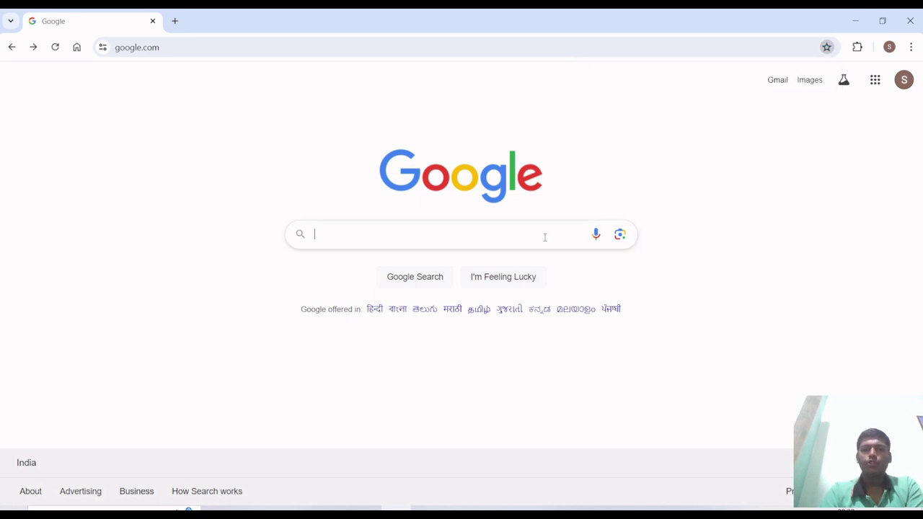
pyautogui.write('ali')
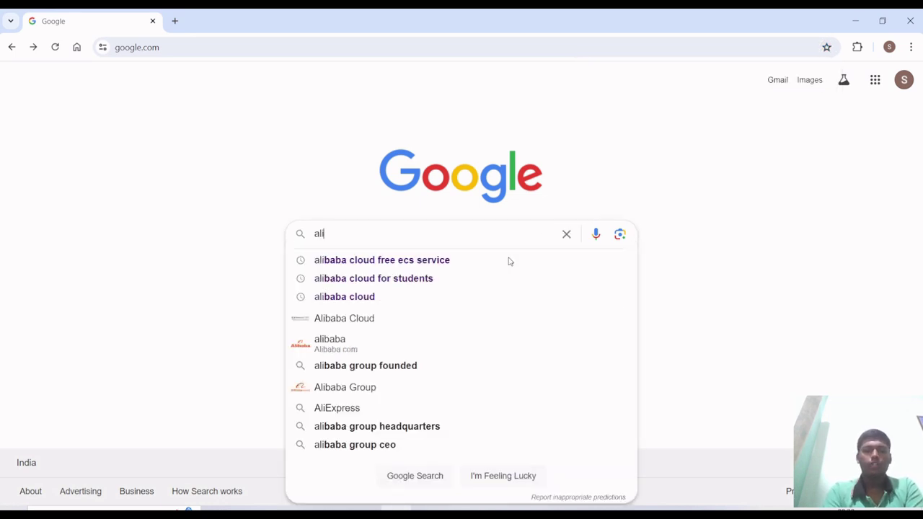
pyautogui.press('Down')
pyautogui.press('Down')
pyautogui.press('Down')
pyautogui.press('Return')
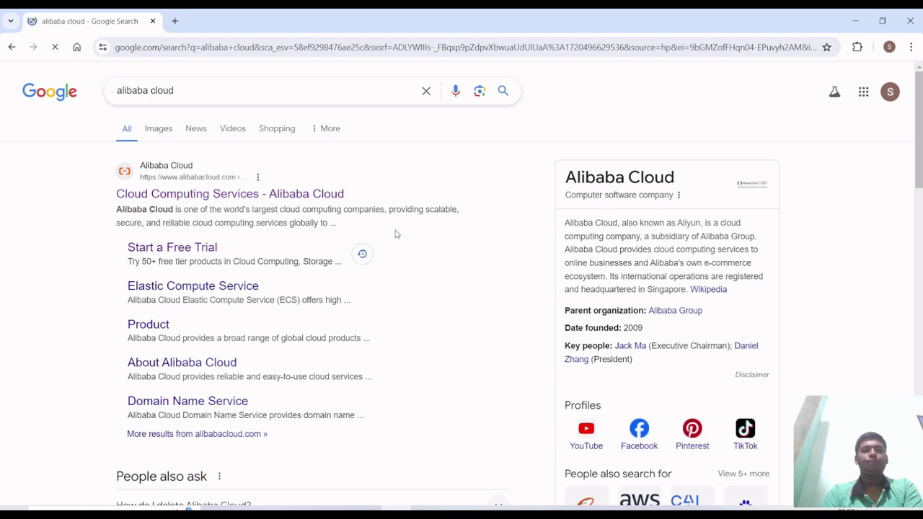
pyautogui.click(162, 192)
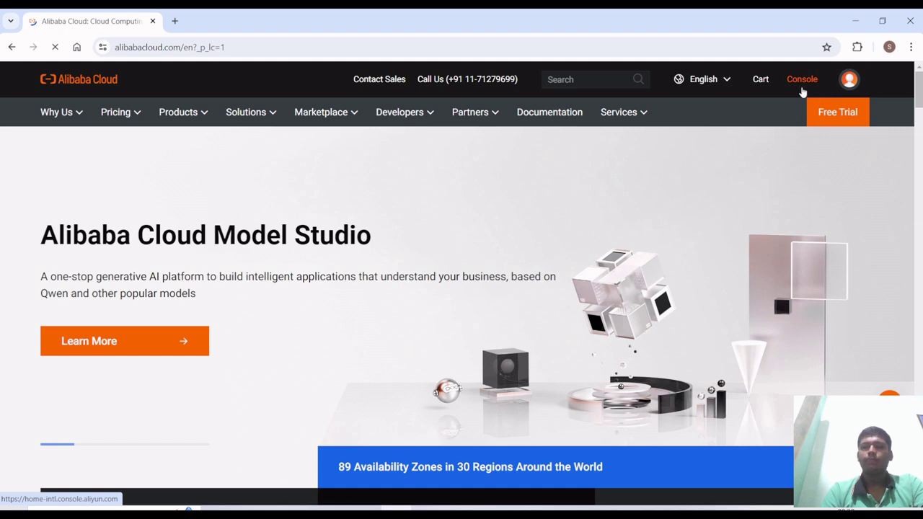
# - Open the Console from the homepage header and scroll the Console Home with its 95/100 security score
pyautogui.click(802, 85)
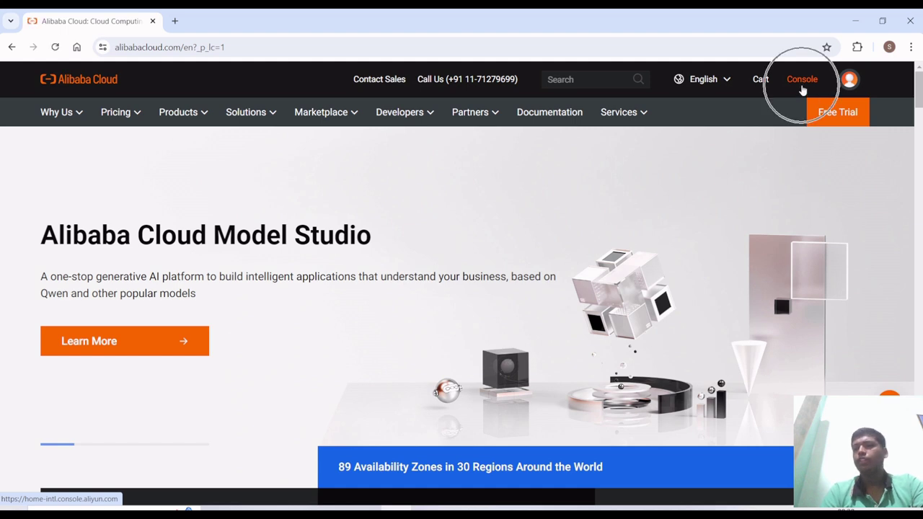
pyautogui.click(803, 87)
pyautogui.click(803, 85)
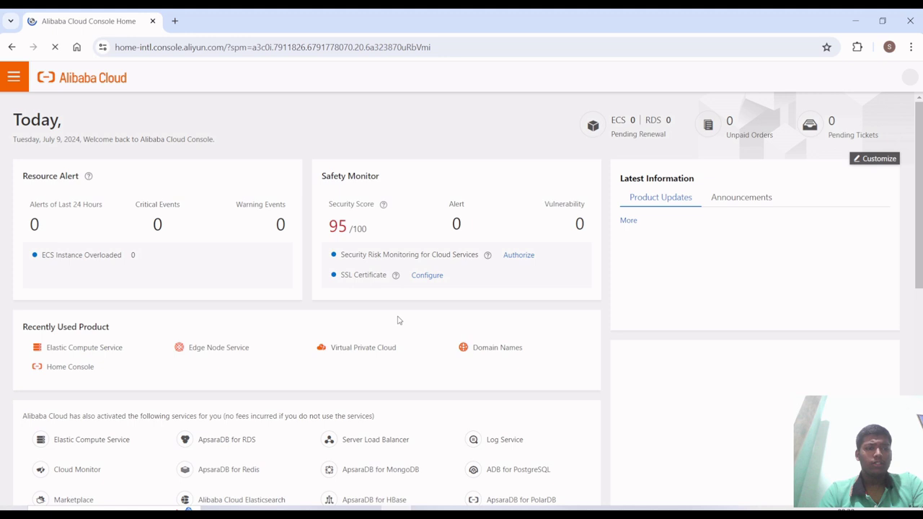
pyautogui.scroll(-1, 398, 320)
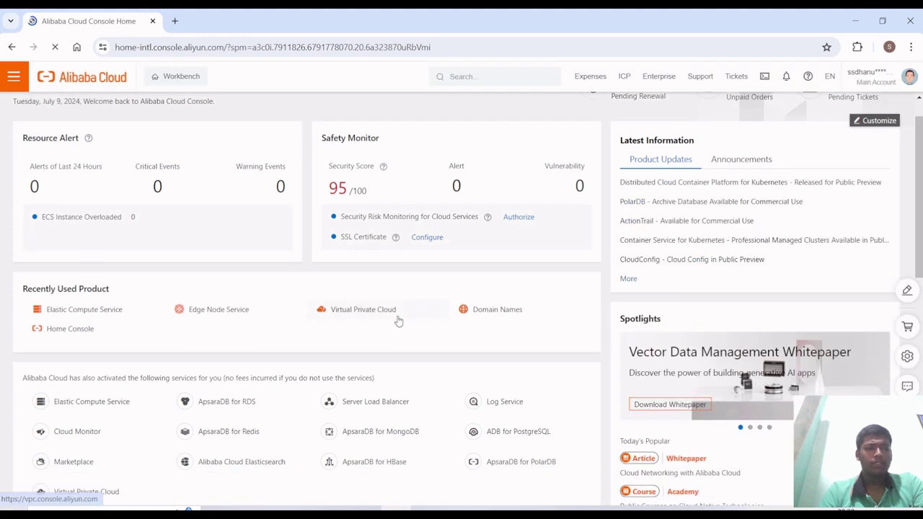
pyautogui.scroll(-3, 398, 320)
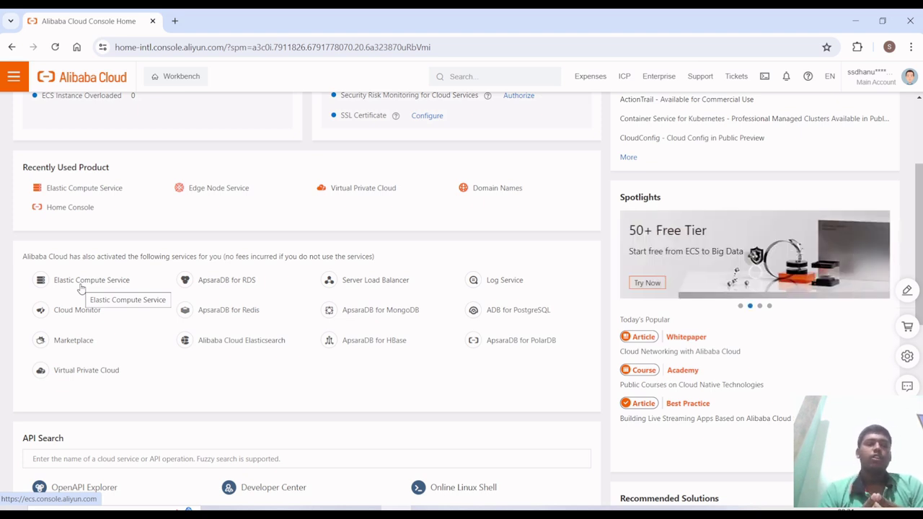
# - Open Elastic Compute Service and choose Create Instance to reach the Custom Launch page
pyautogui.click(82, 288)
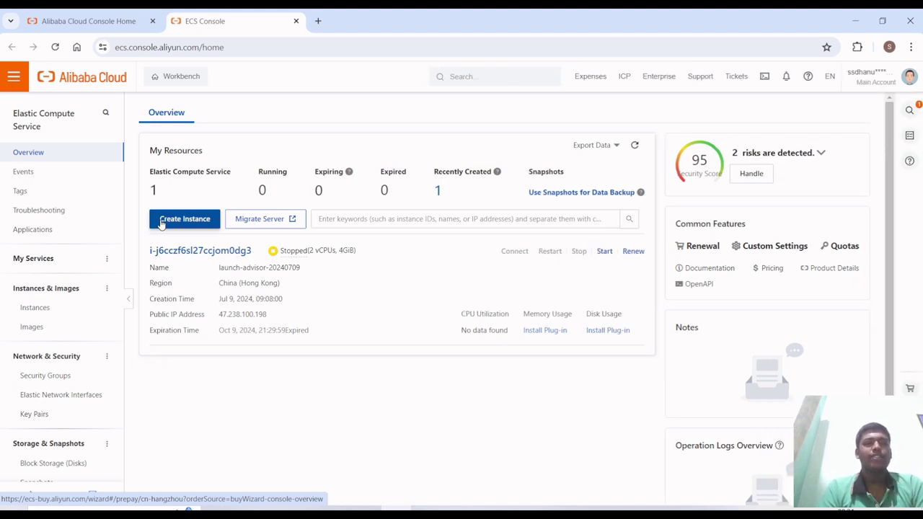
pyautogui.click(161, 224)
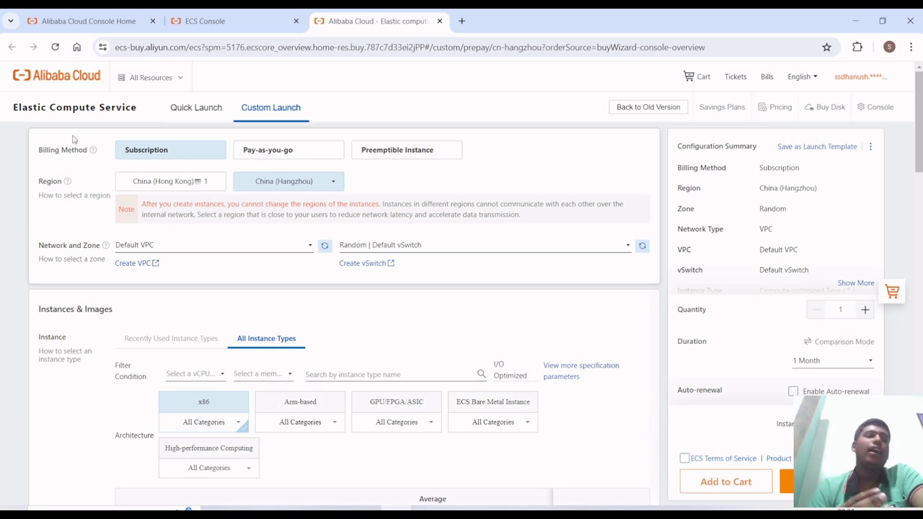
# - Switch to the PowerPoint world-map slide show and advance to the zoomed Asia and Middle East view
pyautogui.scroll(-1, 73, 139)
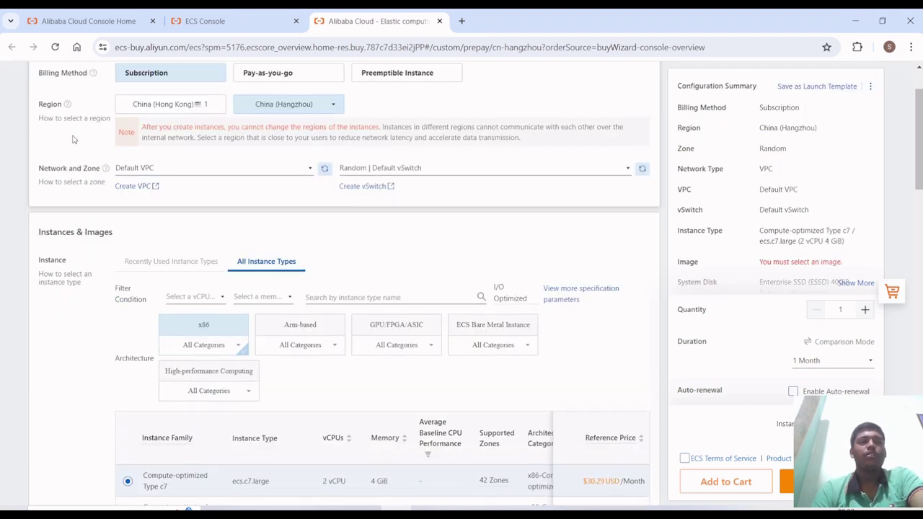
pyautogui.hotkey('alt', 'Tab')
pyautogui.hotkey('alt', 'Tab')
pyautogui.hotkey('alt', 'Tab')
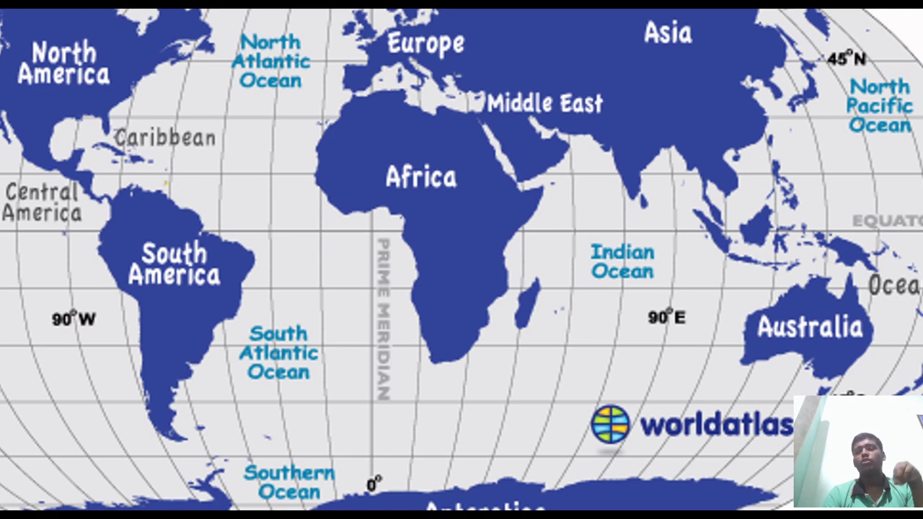
pyautogui.press('Right')
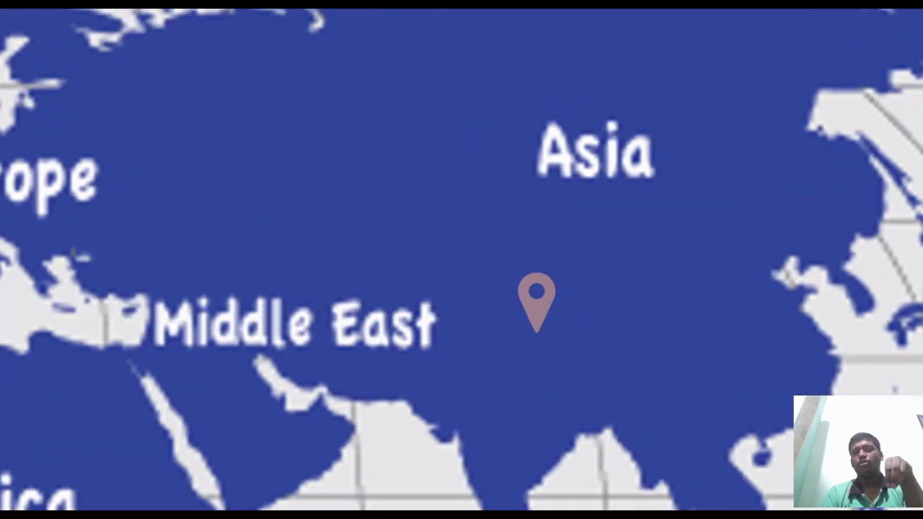
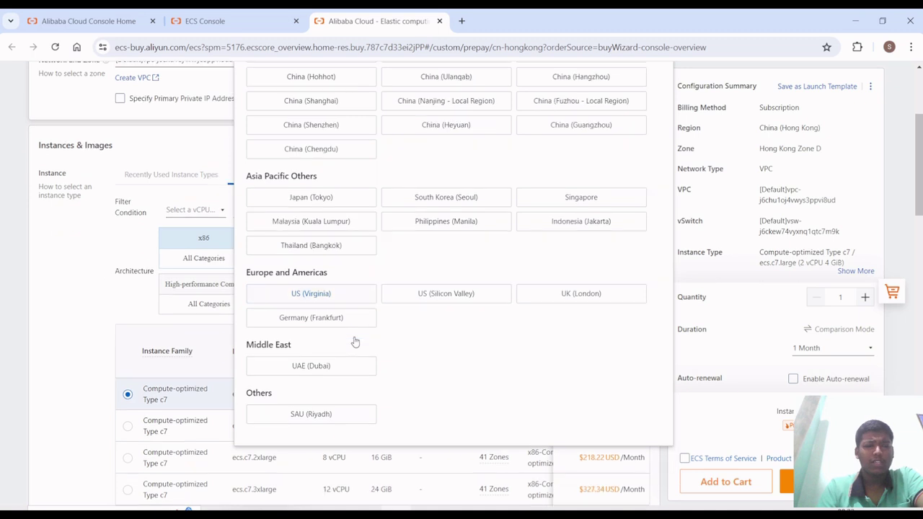
# - Dismiss the region dropdown, keeping Hong Kong Zone D, to return to the instance types table
pyautogui.click(120, 245)
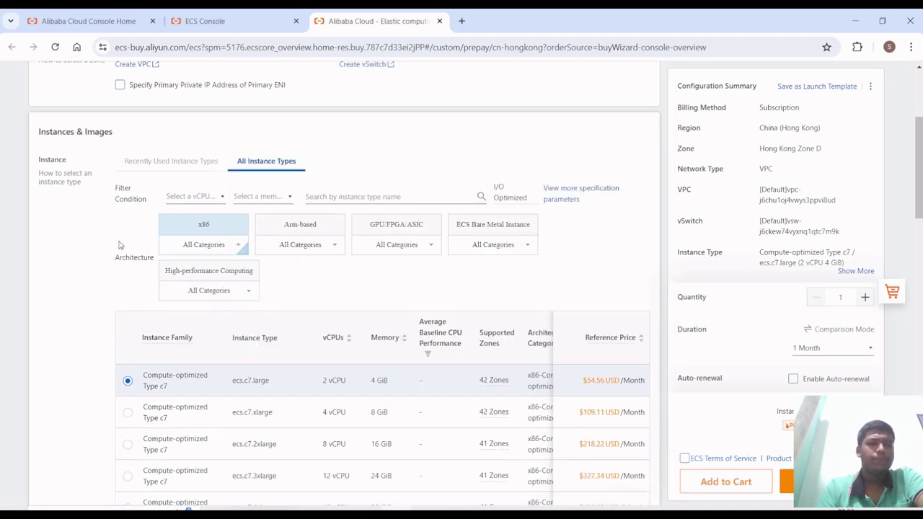
pyautogui.click(176, 197)
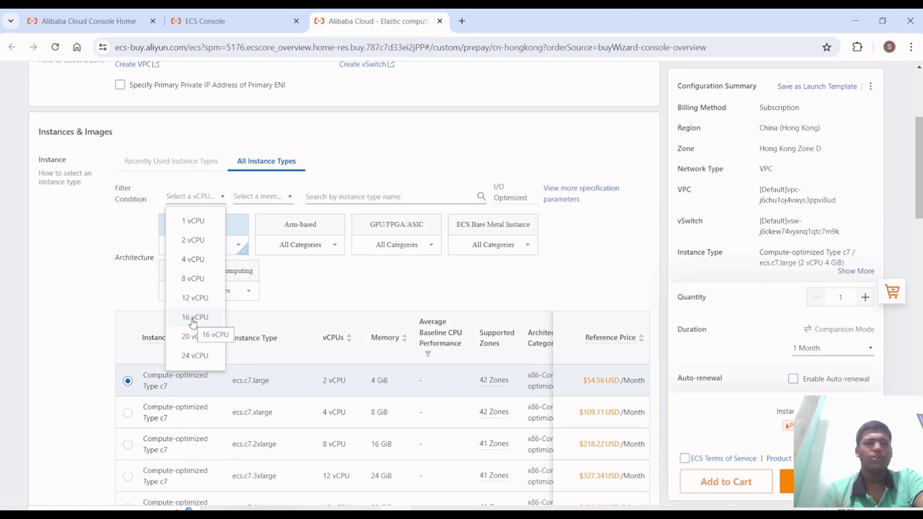
pyautogui.click(276, 199)
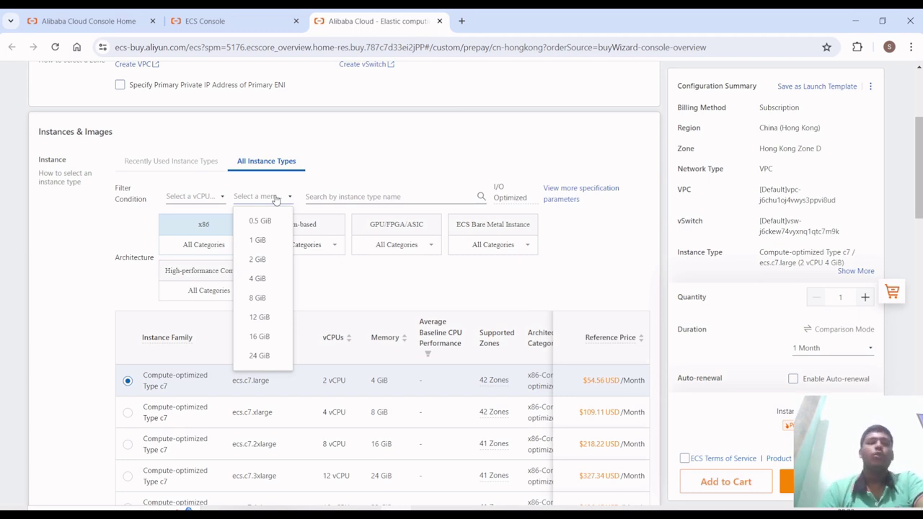
pyautogui.click(333, 294)
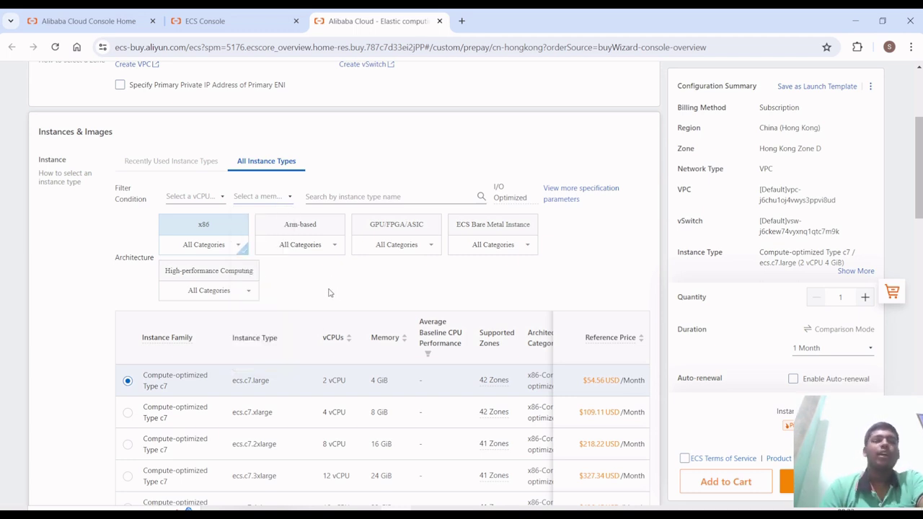
pyautogui.click(234, 249)
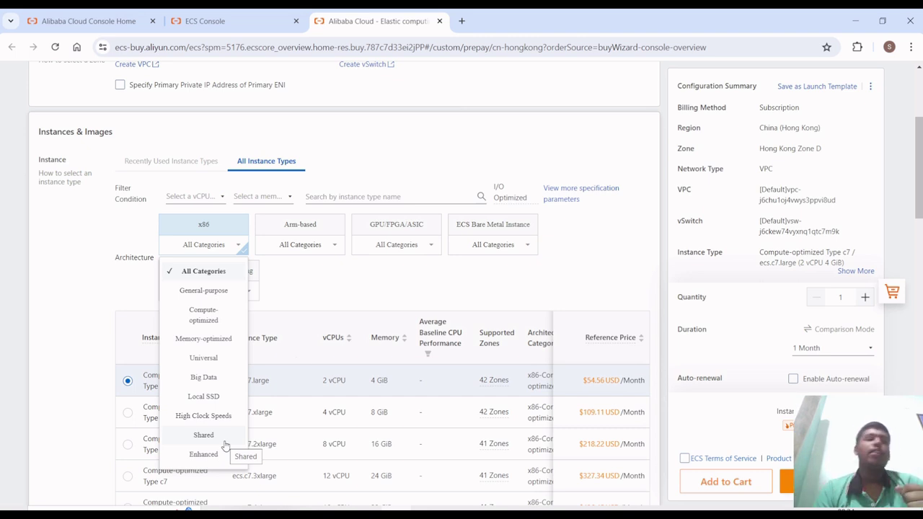
pyautogui.scroll(-1, 361, 259)
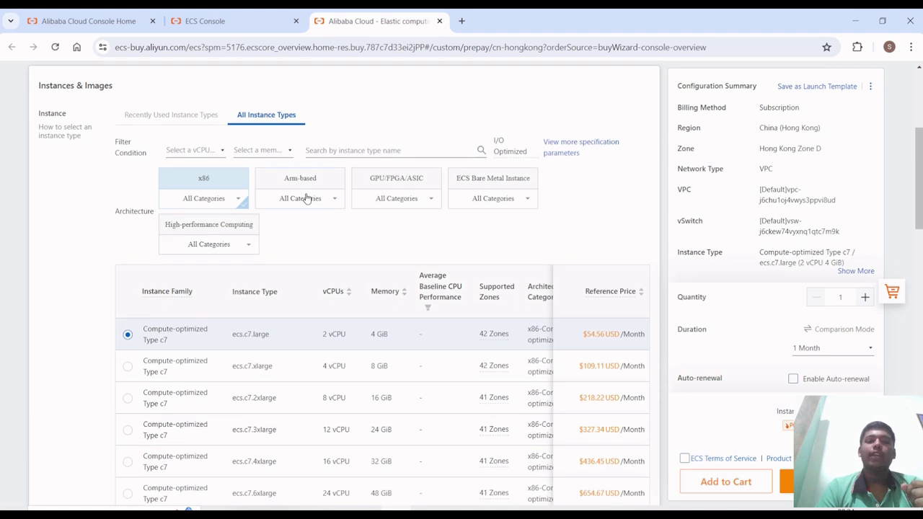
pyautogui.click(306, 198)
pyautogui.click(430, 197)
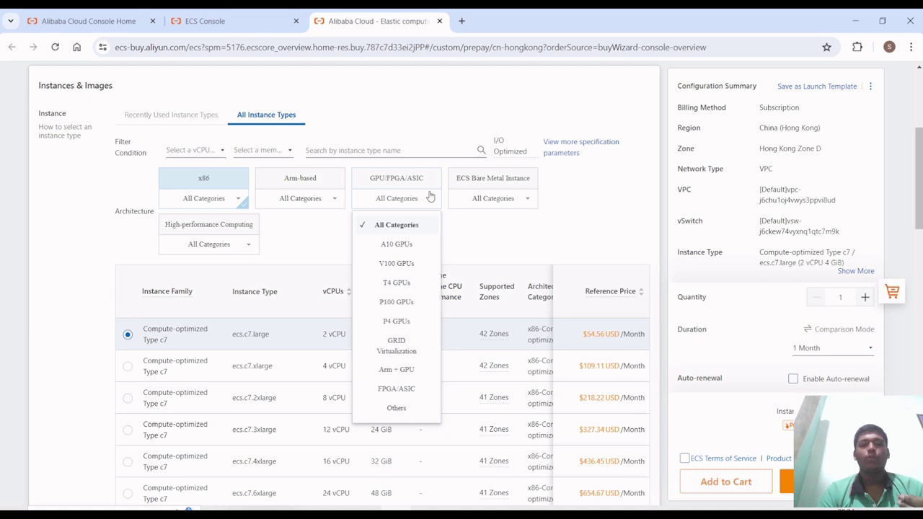
pyautogui.click(508, 201)
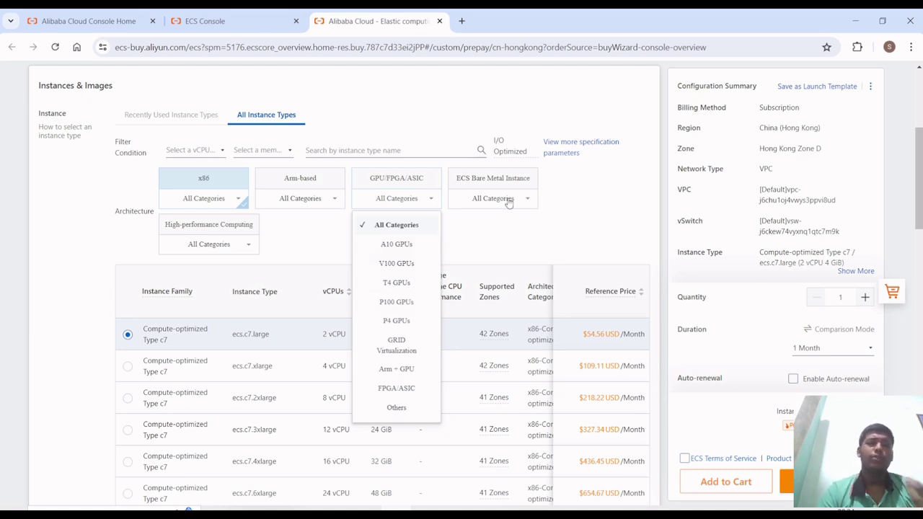
pyautogui.scroll(-1, 509, 202)
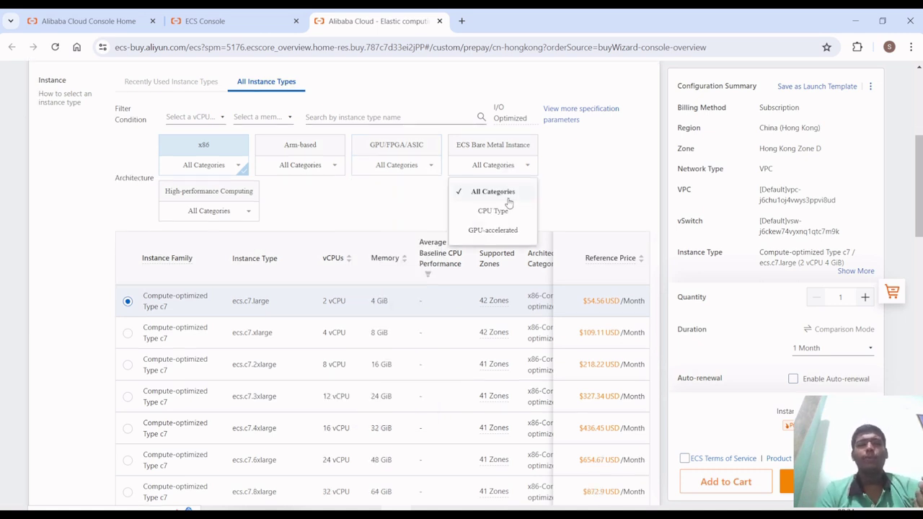
pyautogui.scroll(-5, 355, 190)
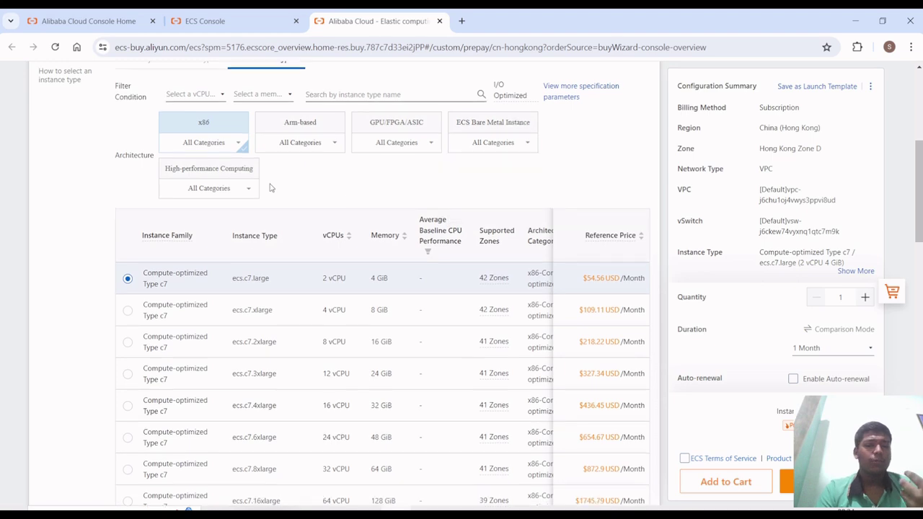
pyautogui.scroll(-2, 245, 325)
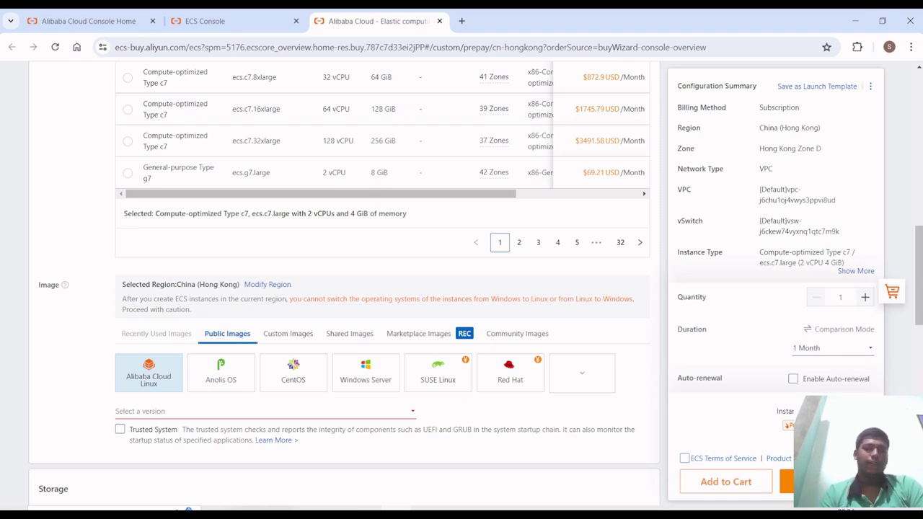
pyautogui.scroll(-2, 310, 346)
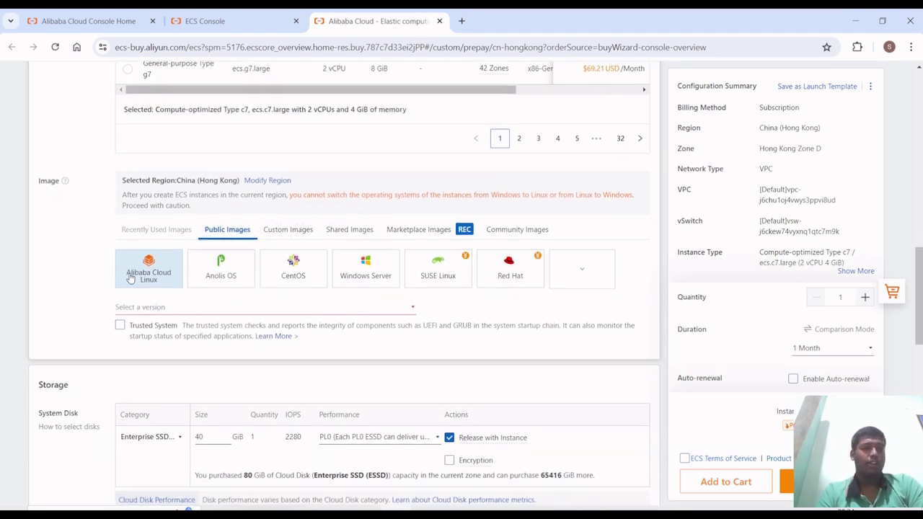
pyautogui.moveTo(209, 279)
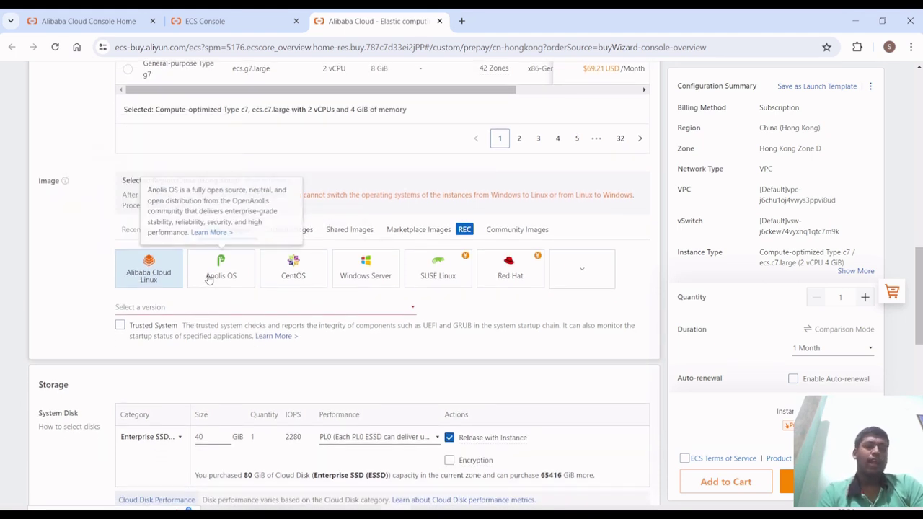
pyautogui.scroll(-1, 82, 228)
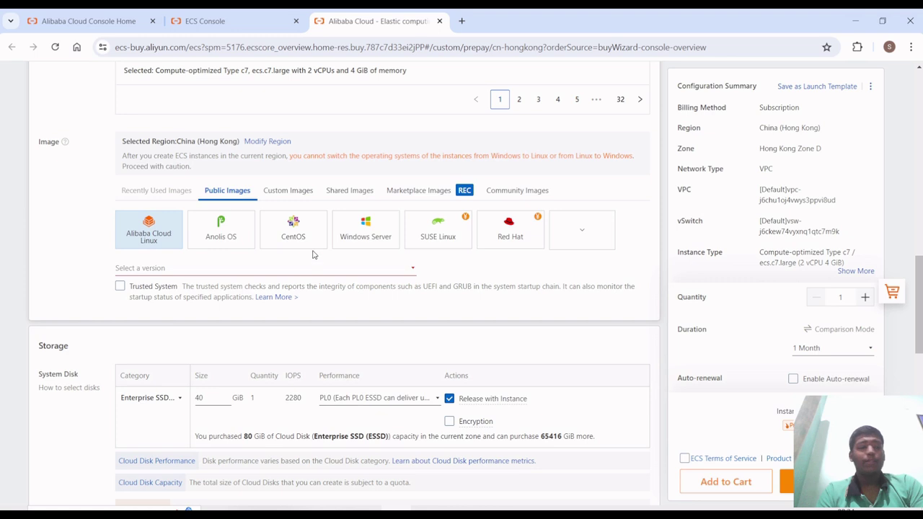
pyautogui.scroll(-3, 314, 330)
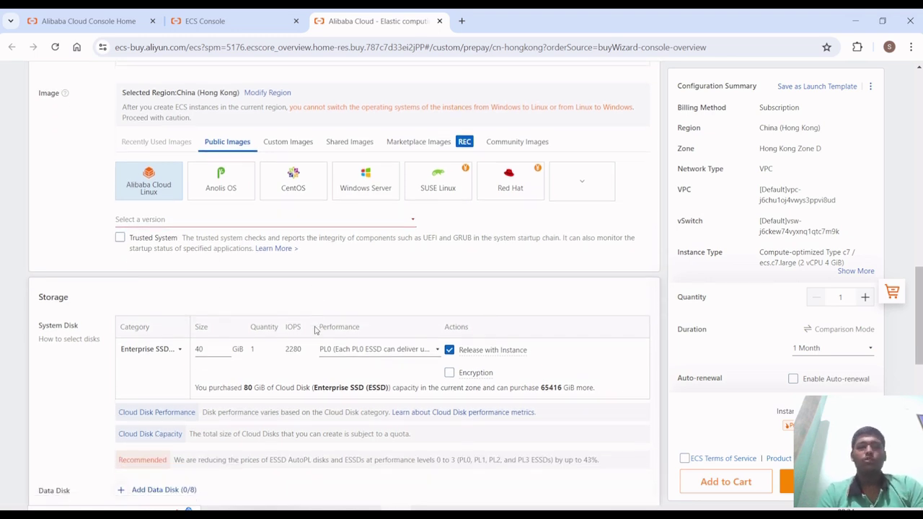
pyautogui.scroll(-5, 314, 330)
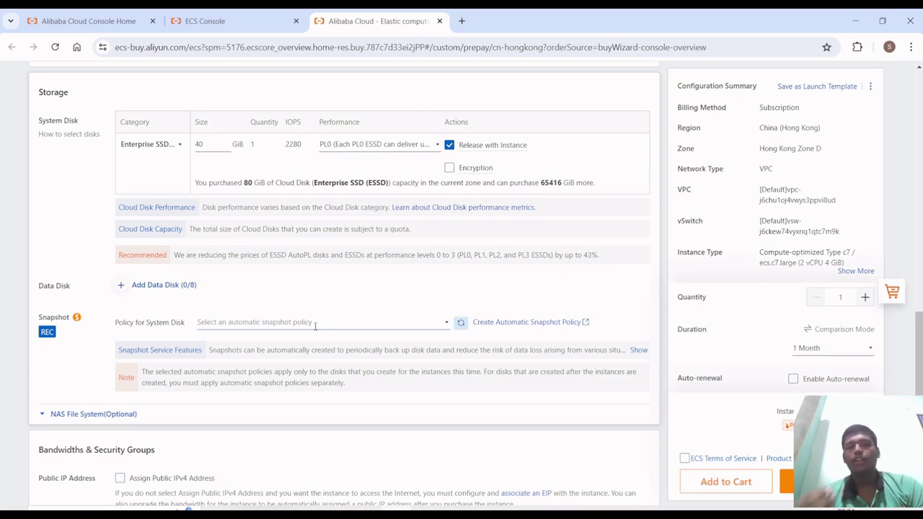
pyautogui.scroll(-8, 314, 323)
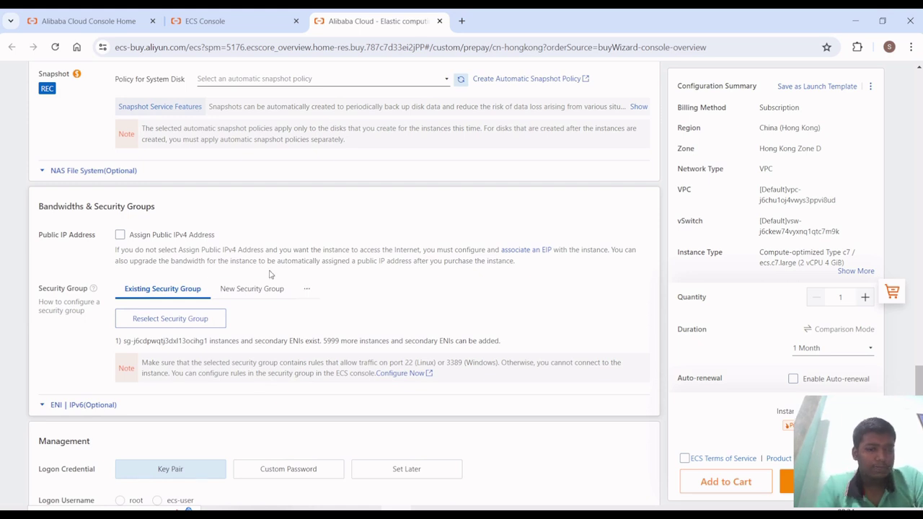
pyautogui.scroll(-5, 271, 277)
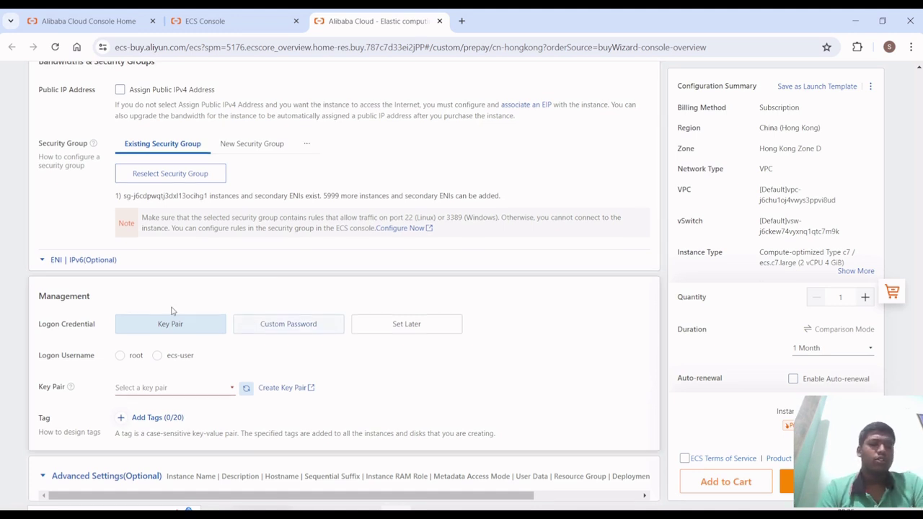
pyautogui.moveTo(31, 295); pyautogui.dragTo(379, 393)
pyautogui.click(379, 393)
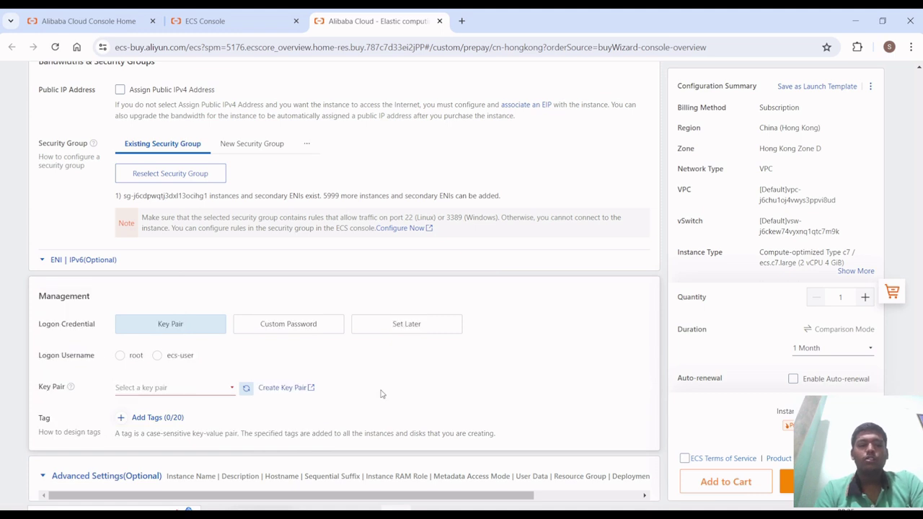
pyautogui.scroll(1, 382, 393)
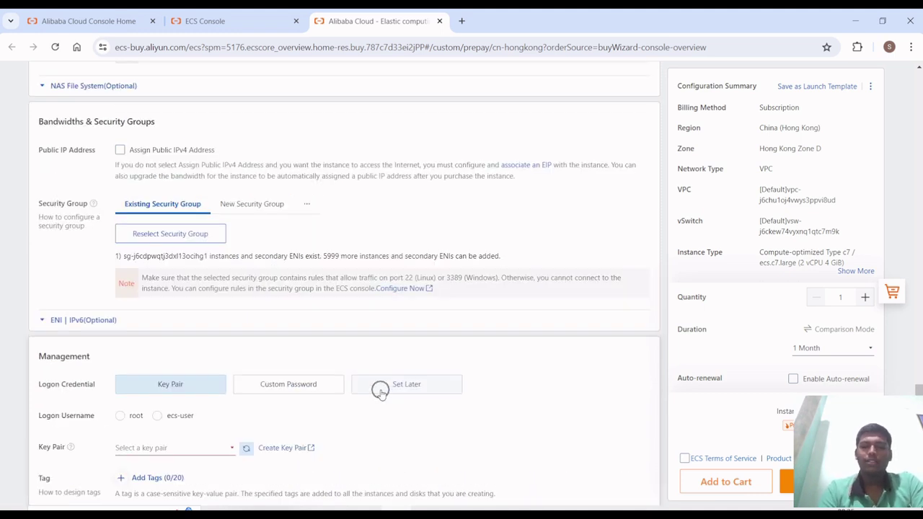
# - In a new tab, Google 'alibaba cloud free ecs service' and open Alibaba Cloud's Start for Free page
pyautogui.hotkey('ctrl', 't')
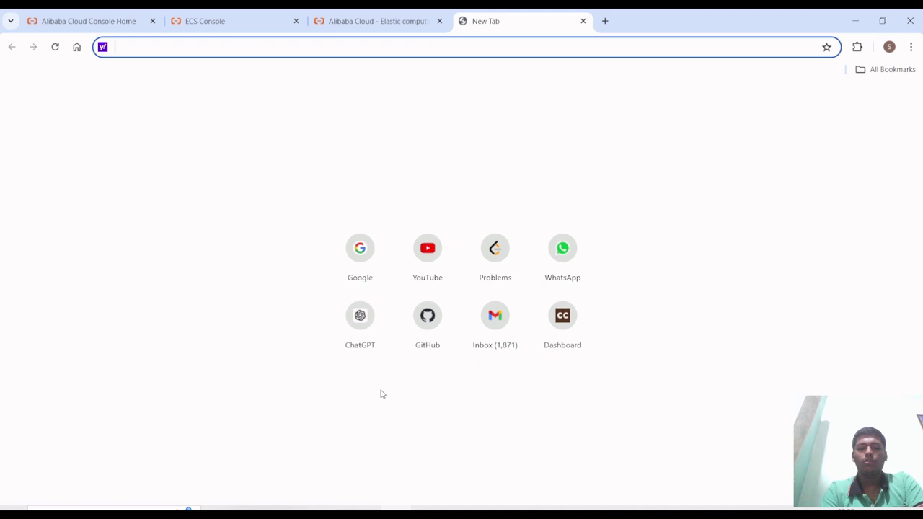
pyautogui.write('google.com')
pyautogui.press('Return')
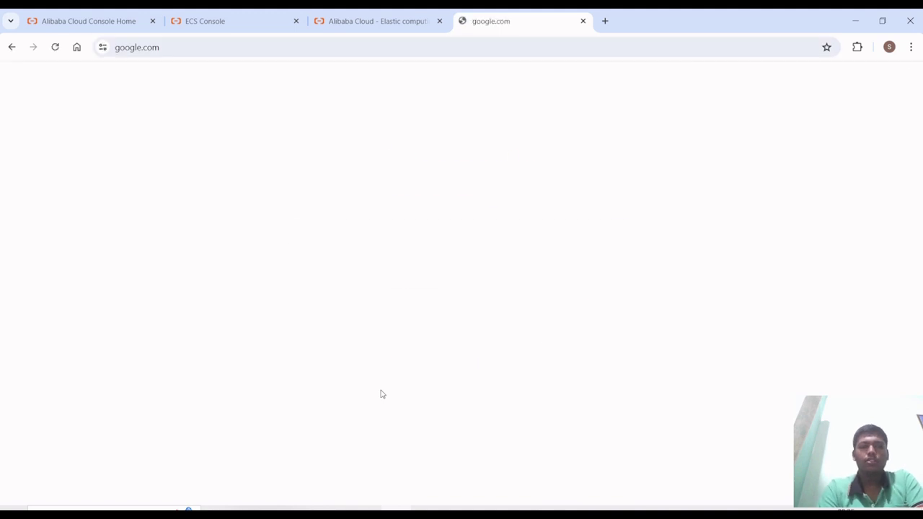
pyautogui.write('ali')
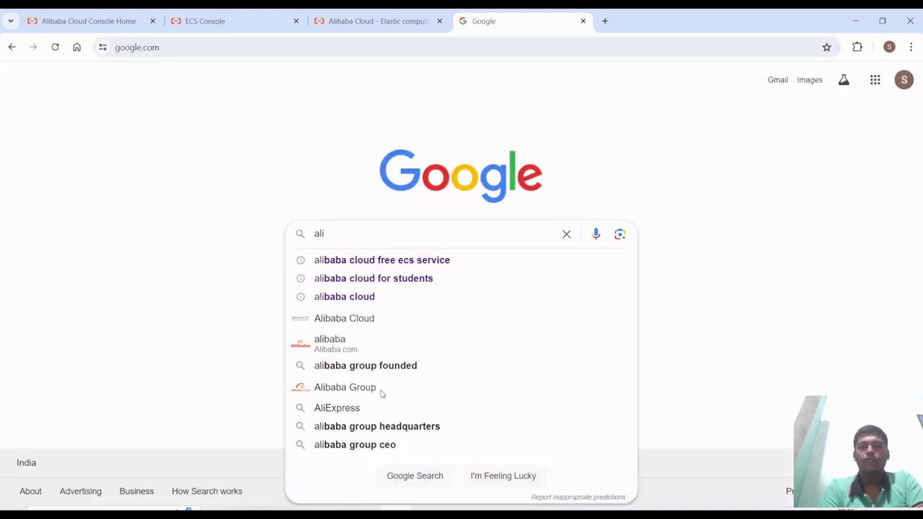
pyautogui.press('Down')
pyautogui.press('Return')
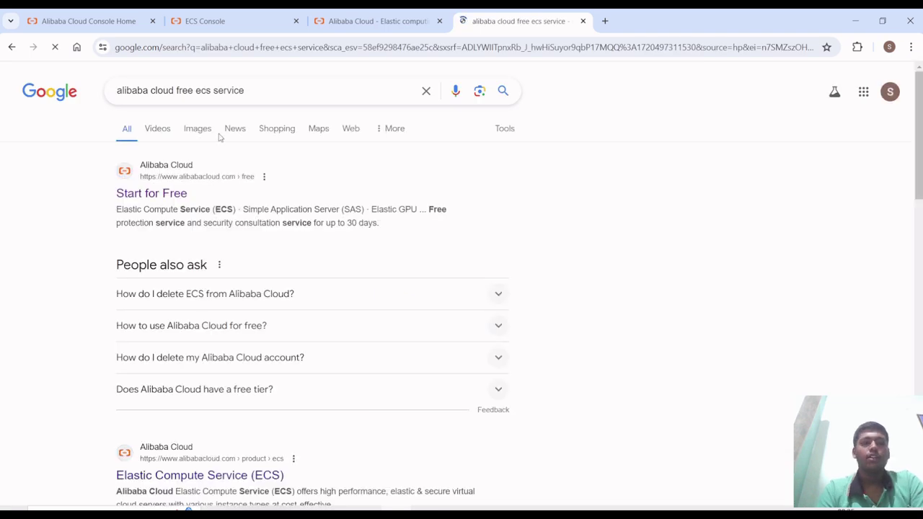
pyautogui.click(152, 194)
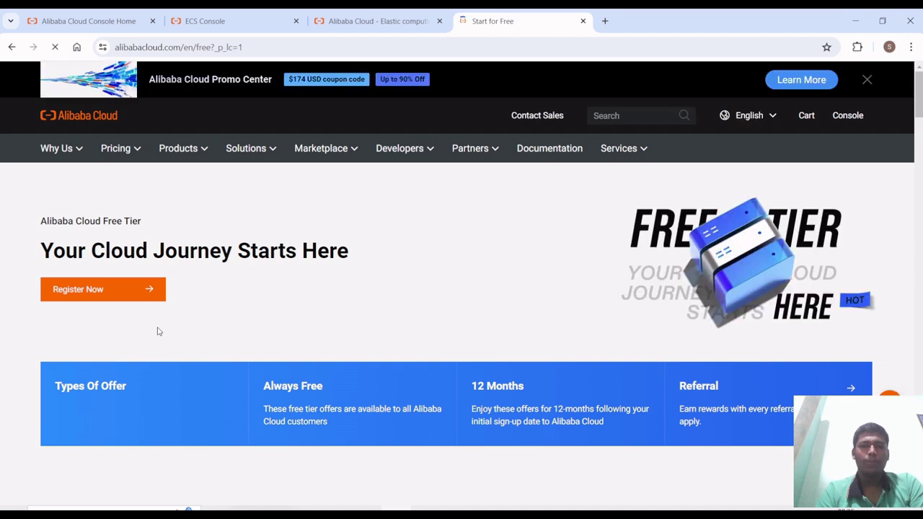
# - Filter the free-tier offers to Always Free, Limited Free, For Individuals and Computing products
pyautogui.scroll(-4, 159, 331)
pyautogui.scroll(-10, 159, 331)
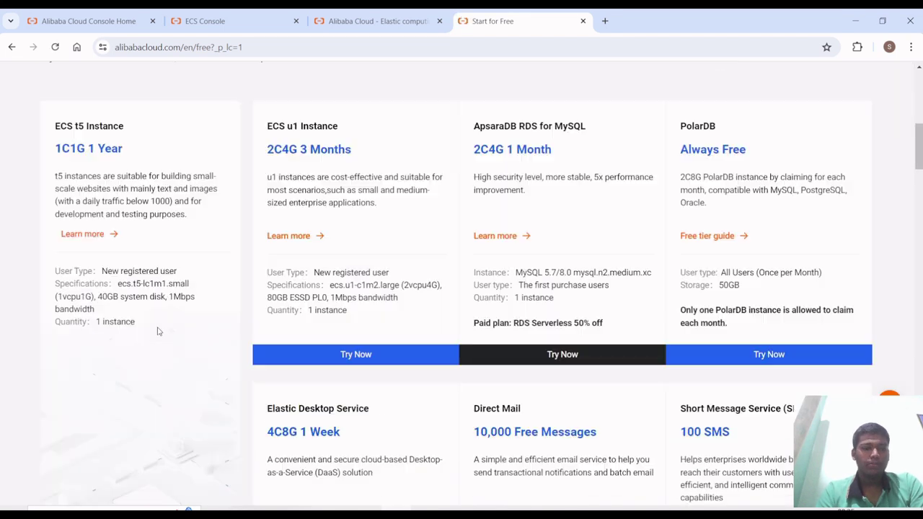
pyautogui.scroll(-6, 158, 331)
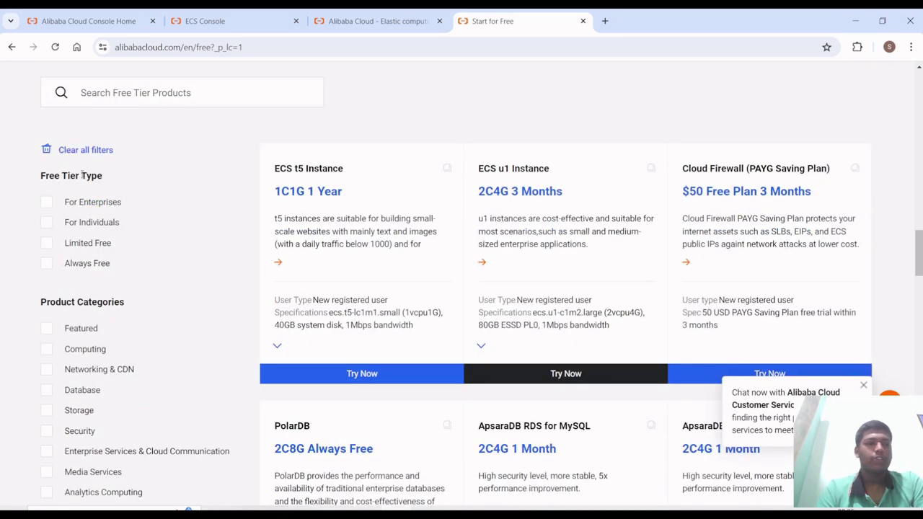
pyautogui.click(75, 263)
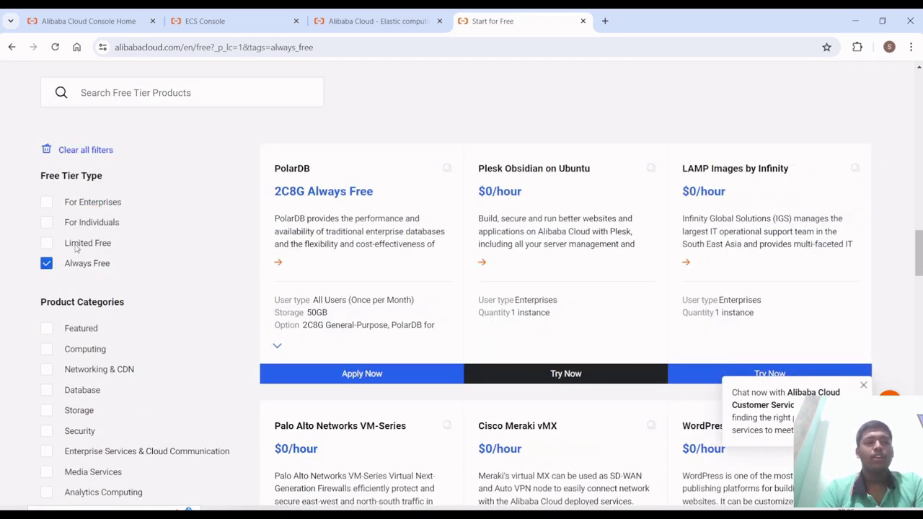
pyautogui.click(76, 245)
pyautogui.click(83, 225)
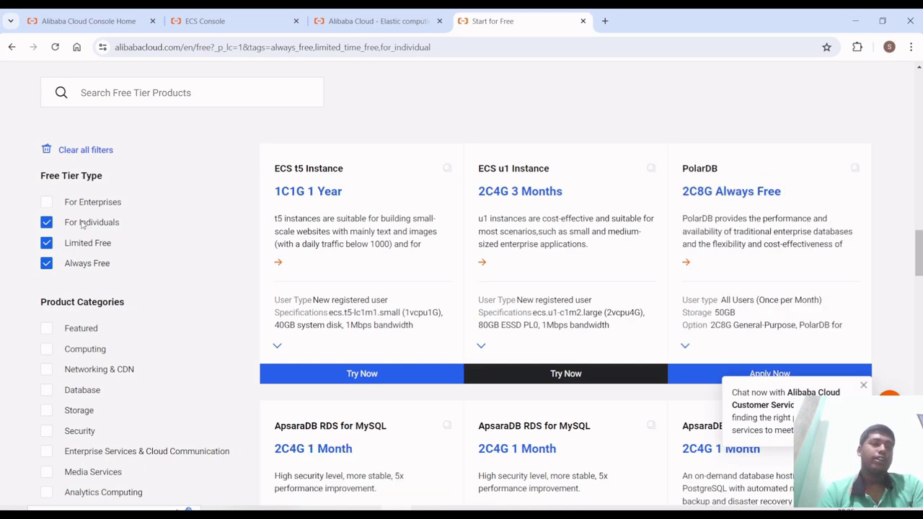
pyautogui.scroll(-1, 79, 224)
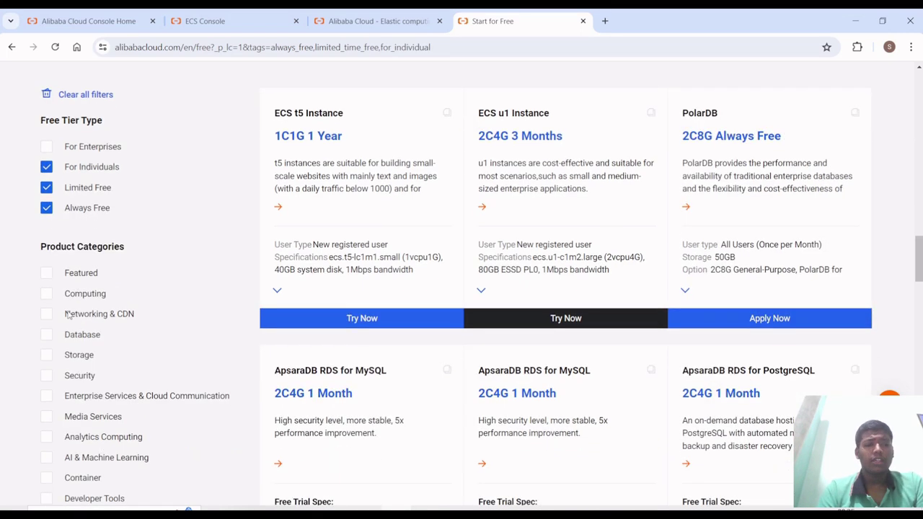
pyautogui.click(74, 300)
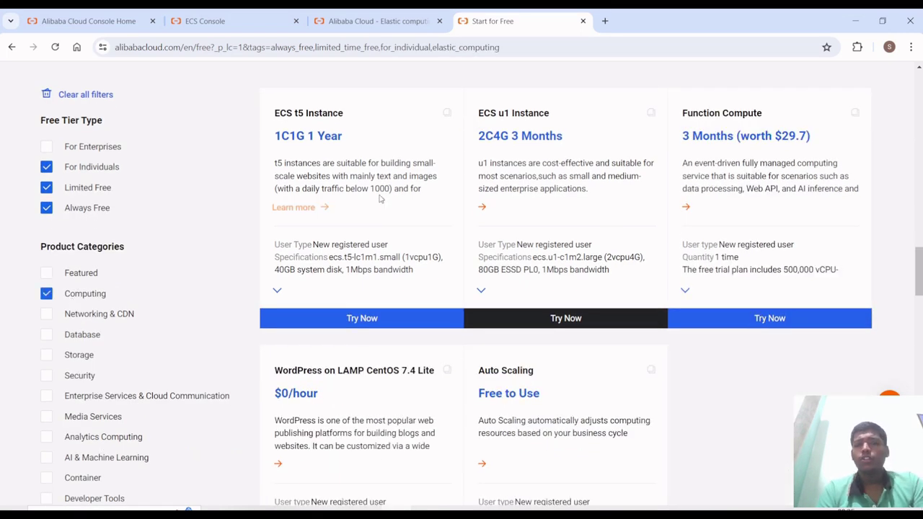
# - Try the ECS u1 free trial and dismiss the 'already tried' refusal
pyautogui.moveTo(476, 107); pyautogui.dragTo(611, 276)
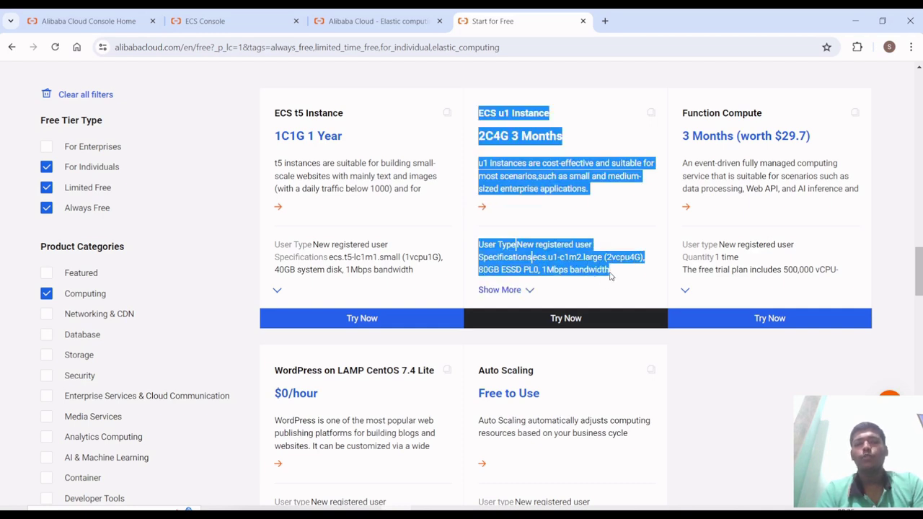
pyautogui.click(611, 276)
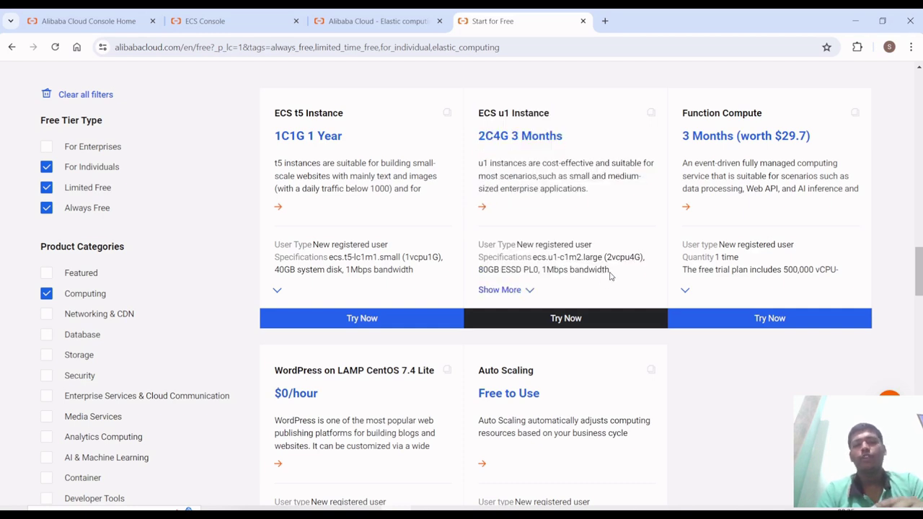
pyautogui.click(585, 323)
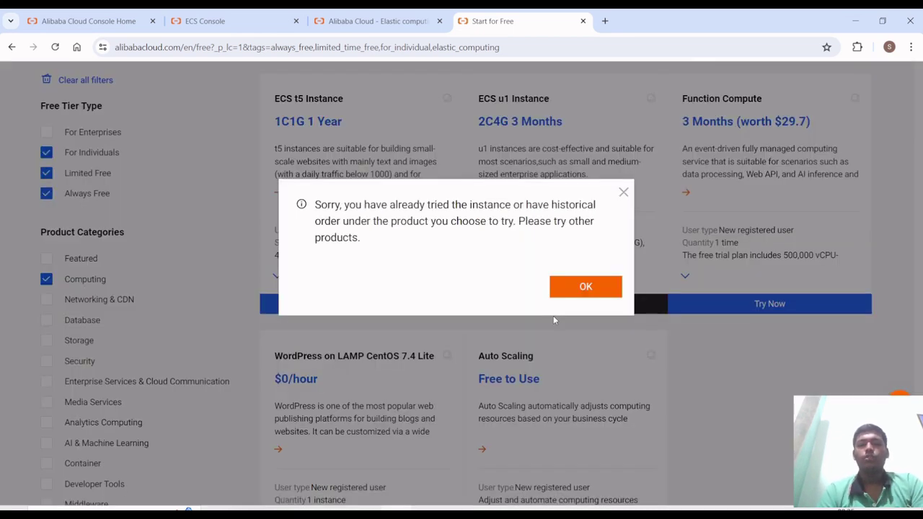
pyautogui.hotkey('ctrl', 'd')
pyautogui.click(795, 173)
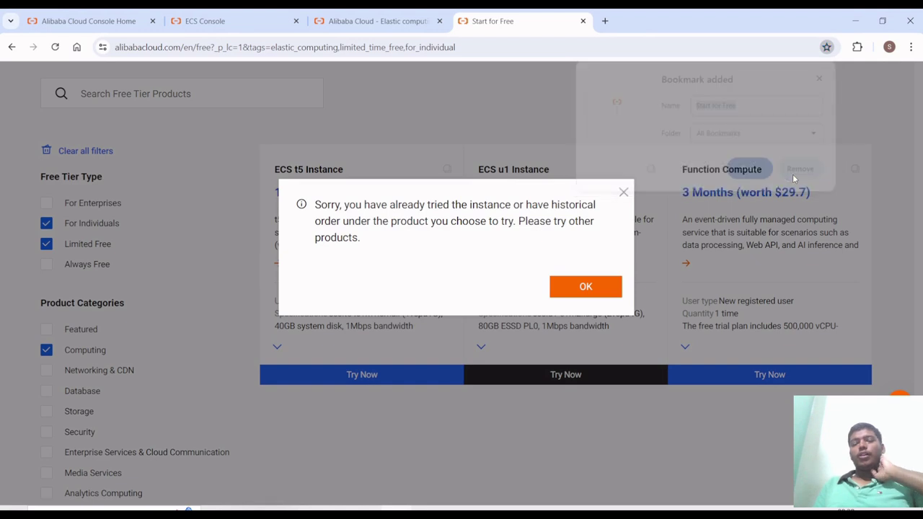
pyautogui.click(581, 287)
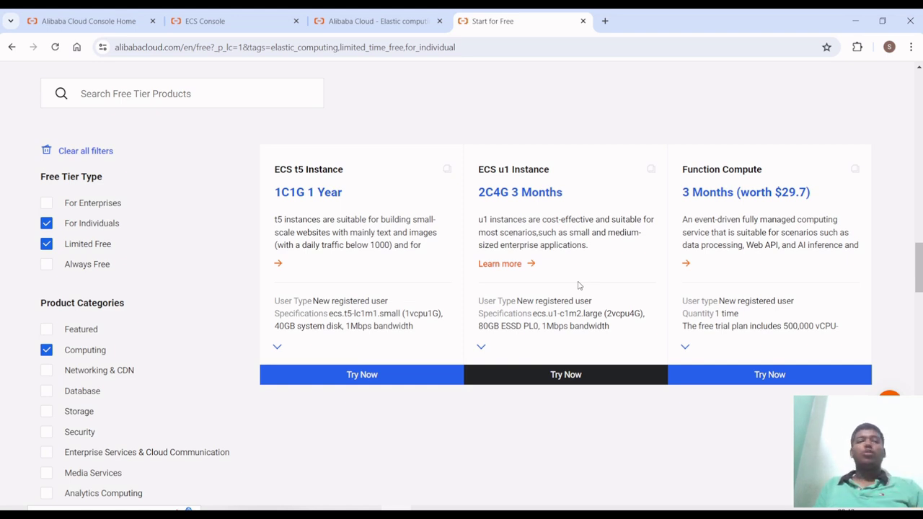
pyautogui.click(396, 12)
# - Switch among the console tabs to reach the ECS Quick Launch purchase page
pyautogui.click(245, 15)
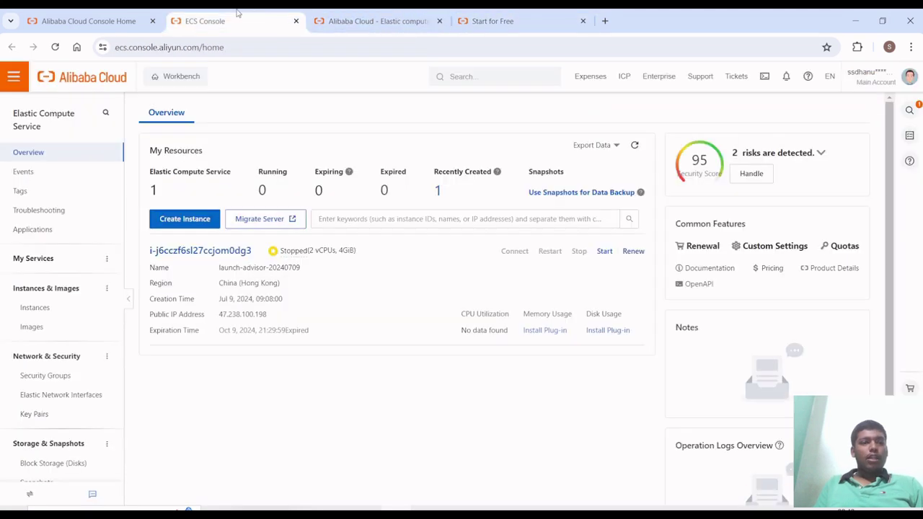
pyautogui.click(119, 12)
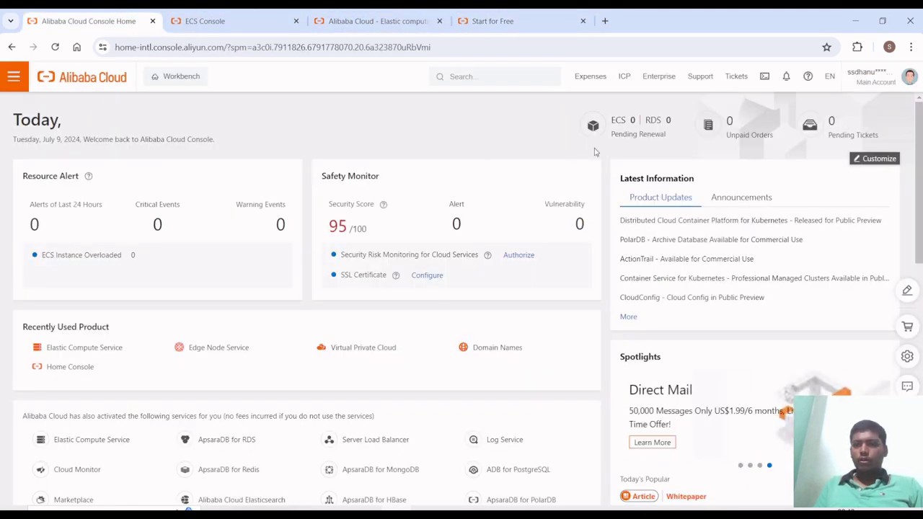
pyautogui.click(216, 21)
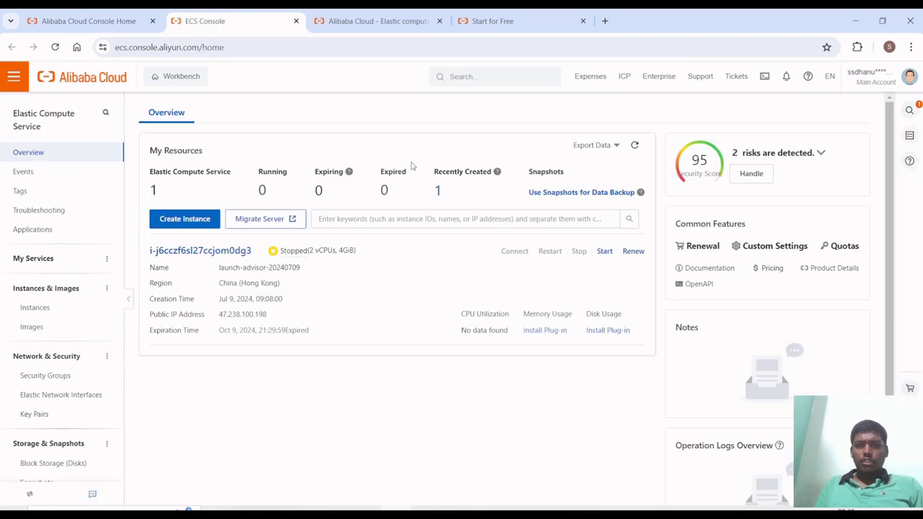
pyautogui.click(339, 21)
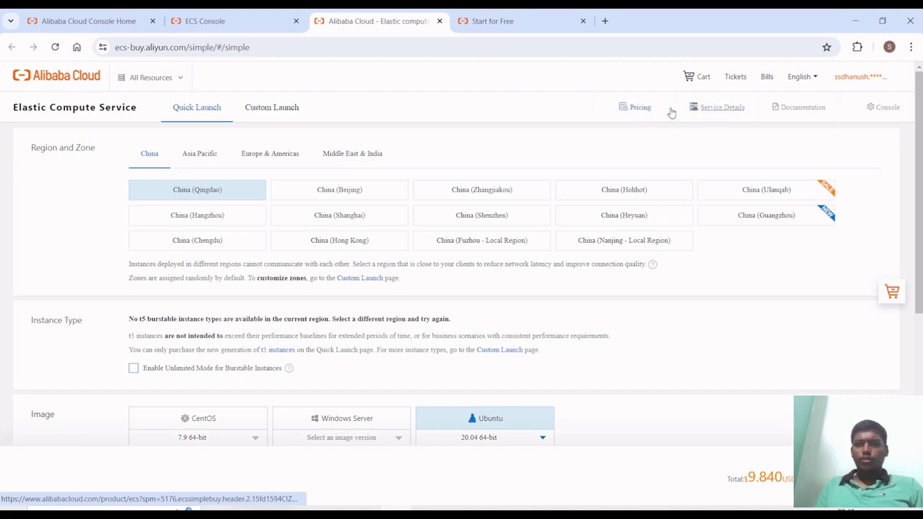
# - Go to the ECS product page's free instance offers and apply for the free t5 instance
pyautogui.click(710, 109)
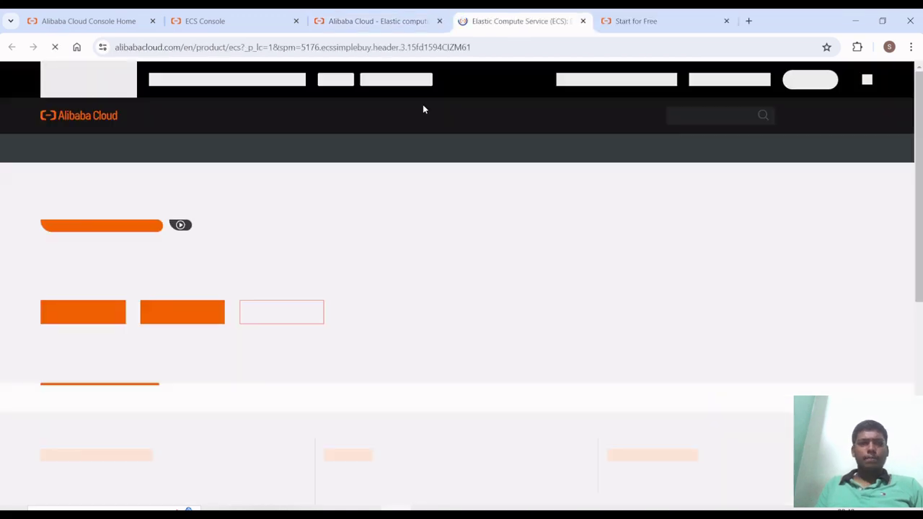
pyautogui.scroll(-1, 314, 315)
pyautogui.scroll(-1, 315, 315)
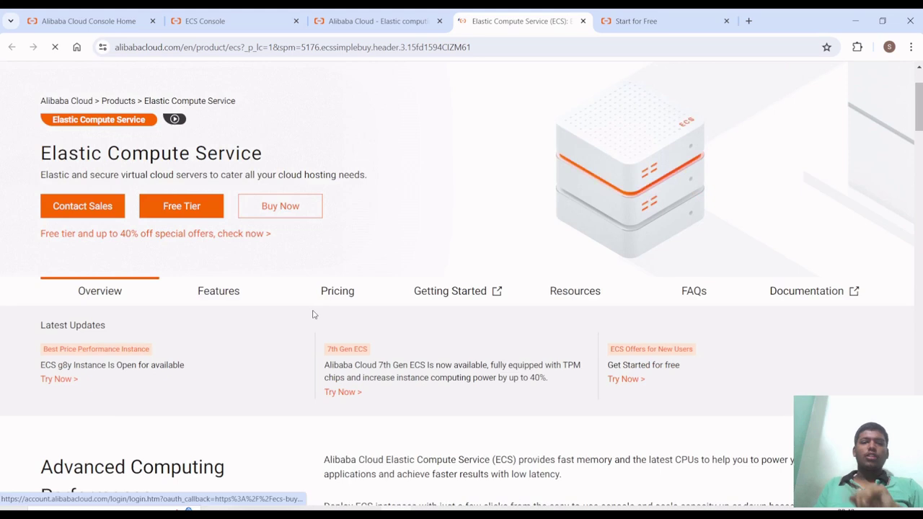
pyautogui.scroll(-1, 313, 314)
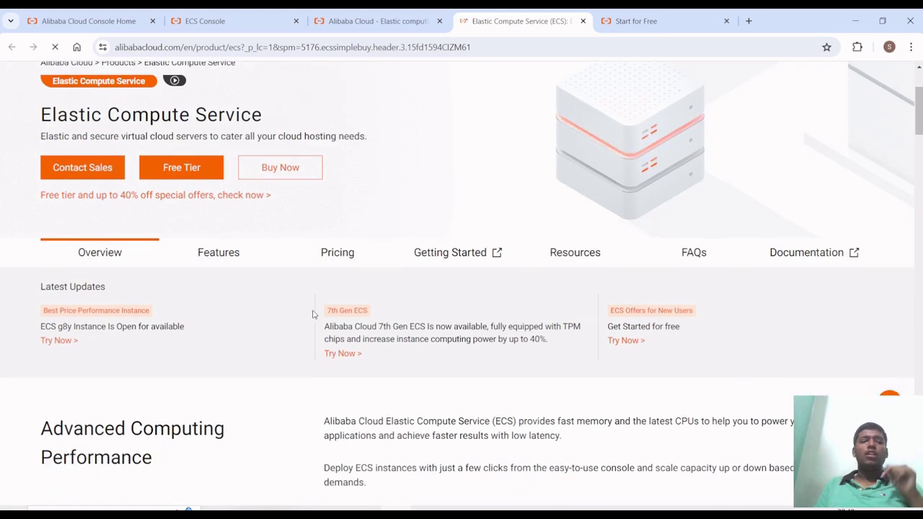
pyautogui.scroll(-3, 314, 314)
pyautogui.scroll(5, 230, 283)
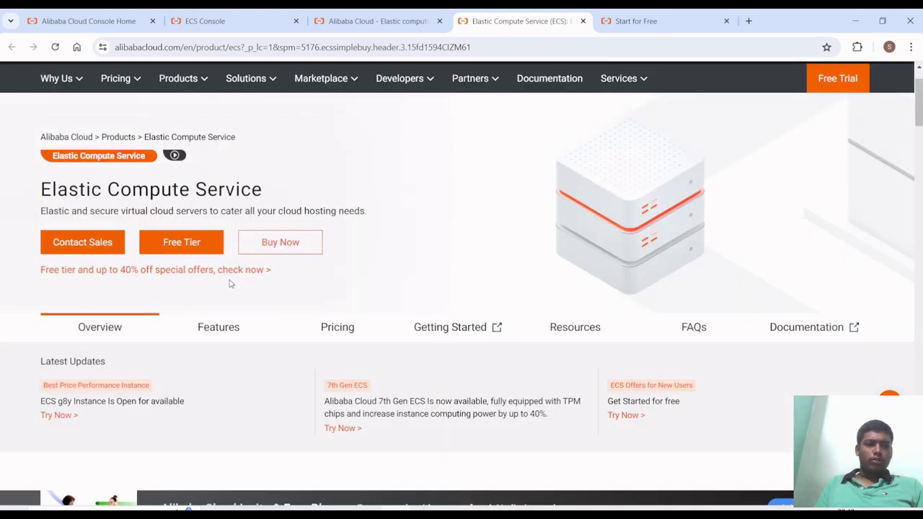
pyautogui.click(231, 270)
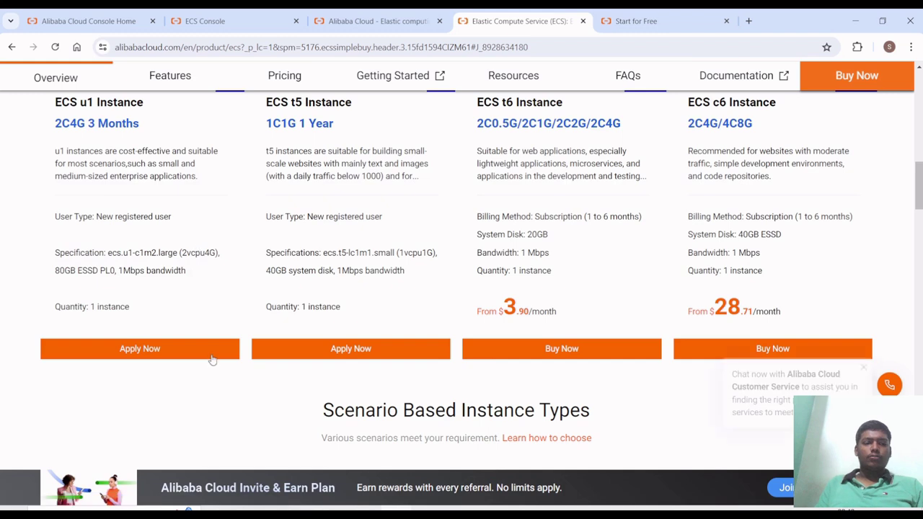
pyautogui.scroll(1, 213, 295)
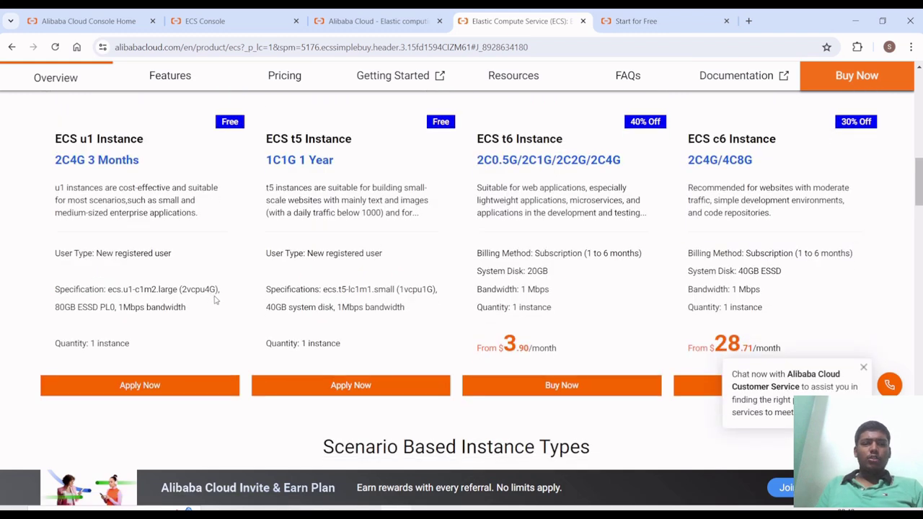
pyautogui.click(284, 388)
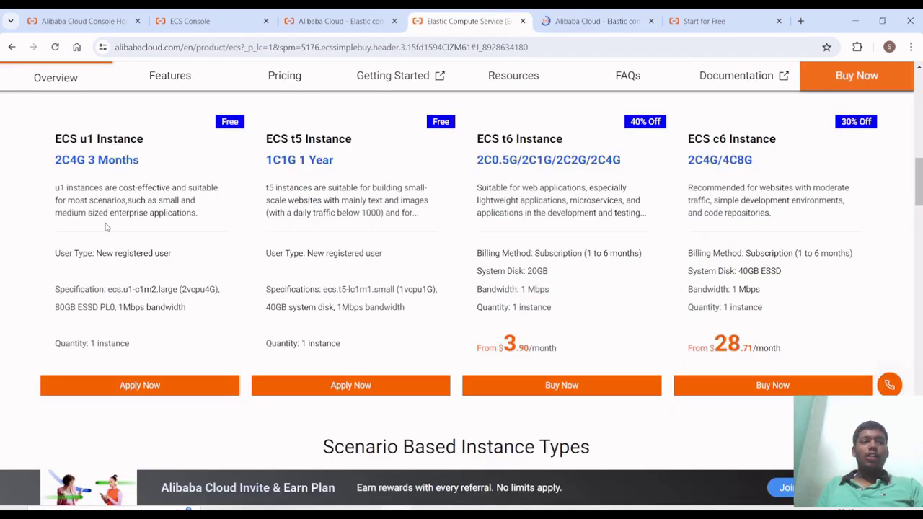
# - Highlight the u1 (2C4G, 3 Months) and t5 (1C1G, 1 Year) offer terms
pyautogui.click(88, 164)
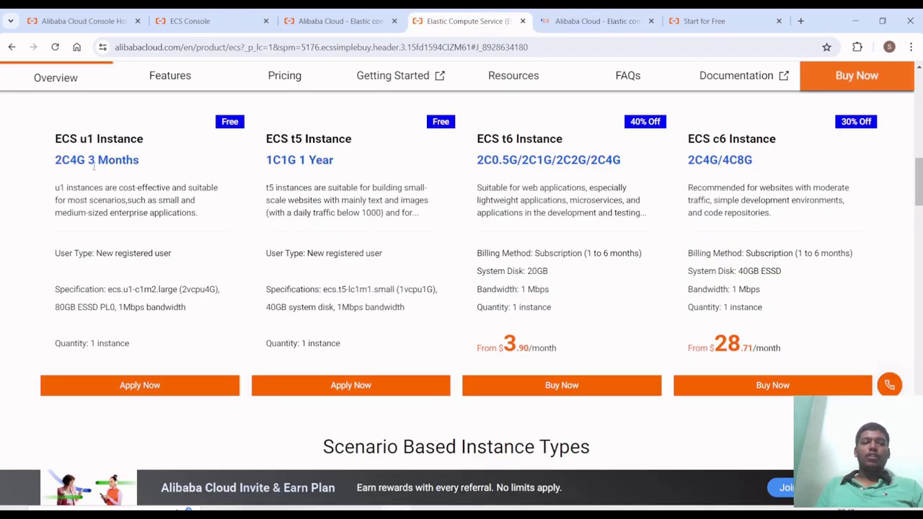
pyautogui.moveTo(52, 142); pyautogui.dragTo(138, 160)
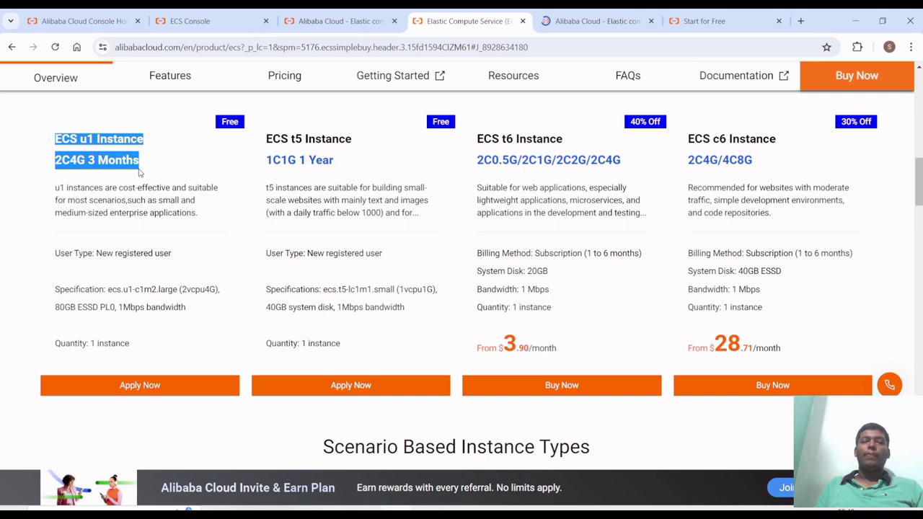
pyautogui.click(140, 171)
pyautogui.moveTo(268, 137); pyautogui.dragTo(343, 161)
pyautogui.click(343, 160)
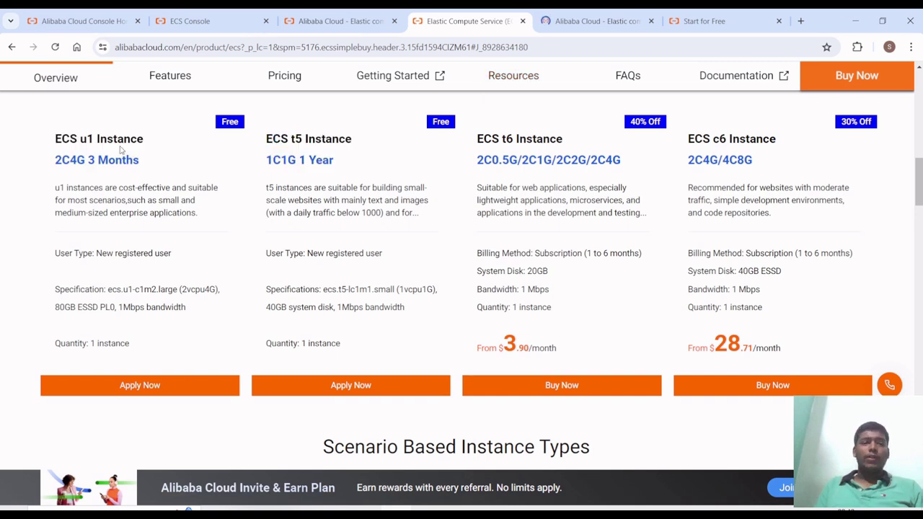
pyautogui.moveTo(49, 161); pyautogui.dragTo(154, 163)
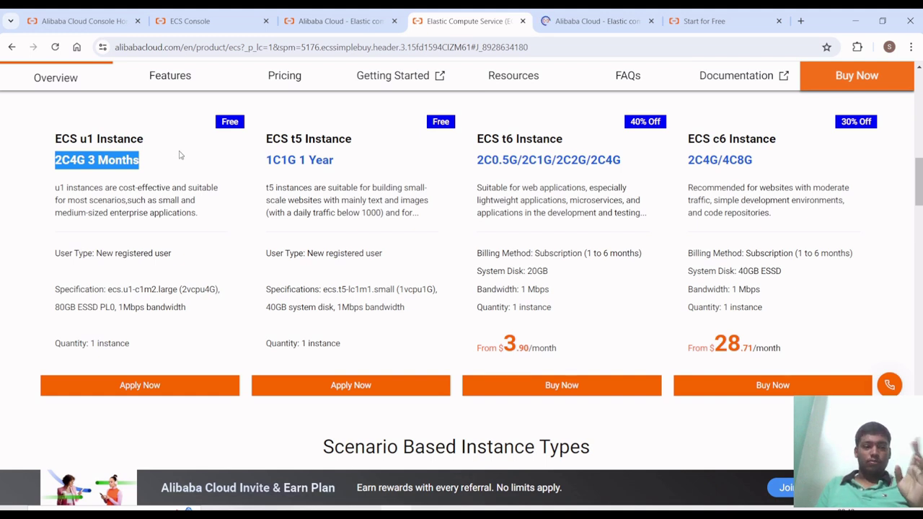
# - Review the Singapore ecs.t5-lc1m1.small order's instance, image, 40 GiB Ultra Disk and security-group sections
pyautogui.click(579, 12)
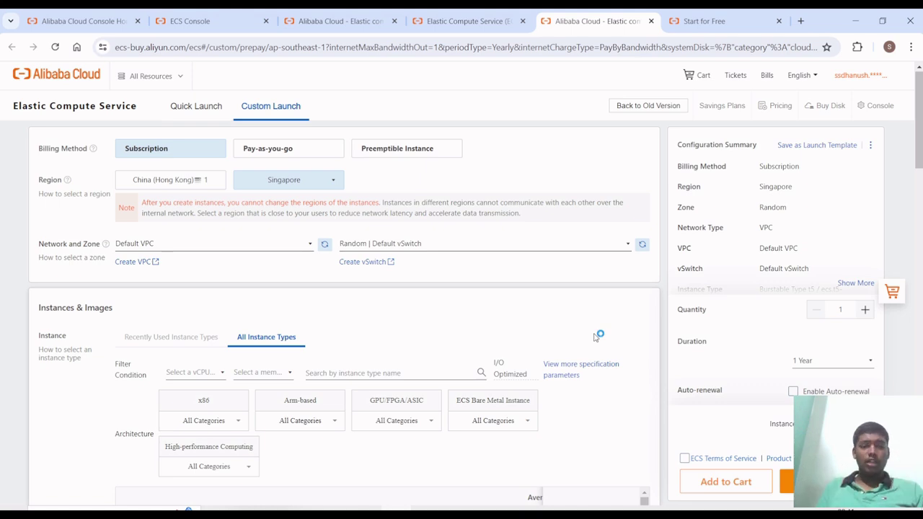
pyautogui.scroll(-5, 339, 379)
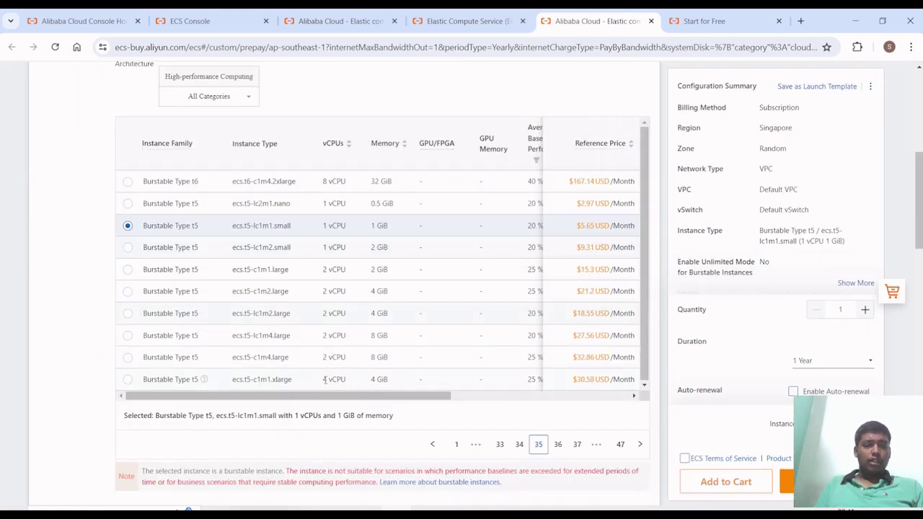
pyautogui.scroll(-6, 324, 379)
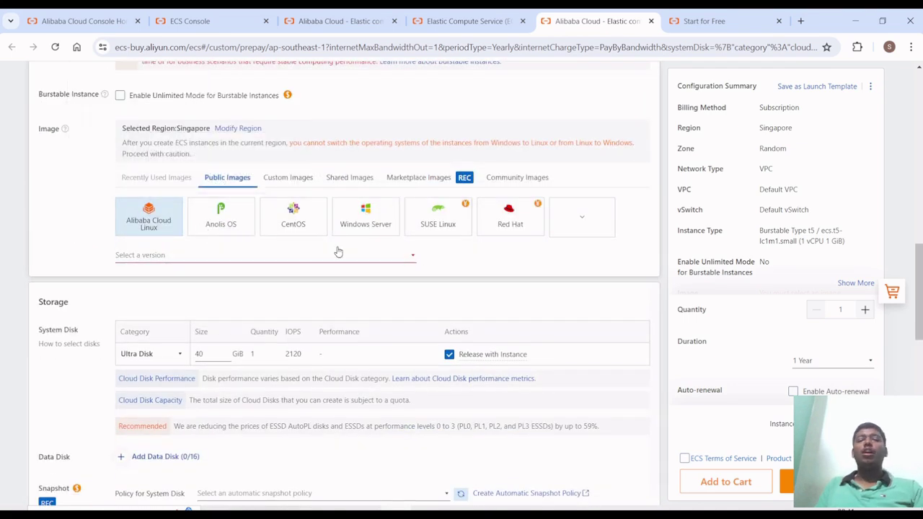
pyautogui.scroll(-4, 276, 265)
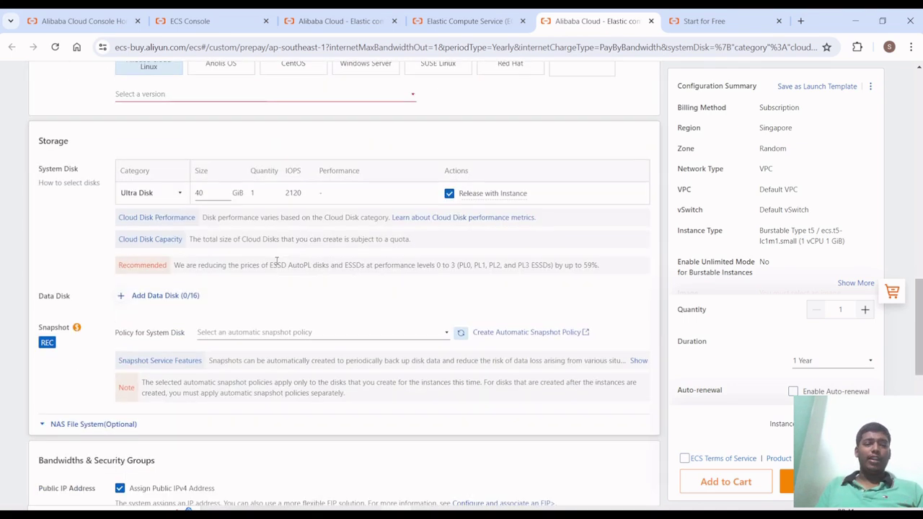
pyautogui.scroll(-6, 253, 313)
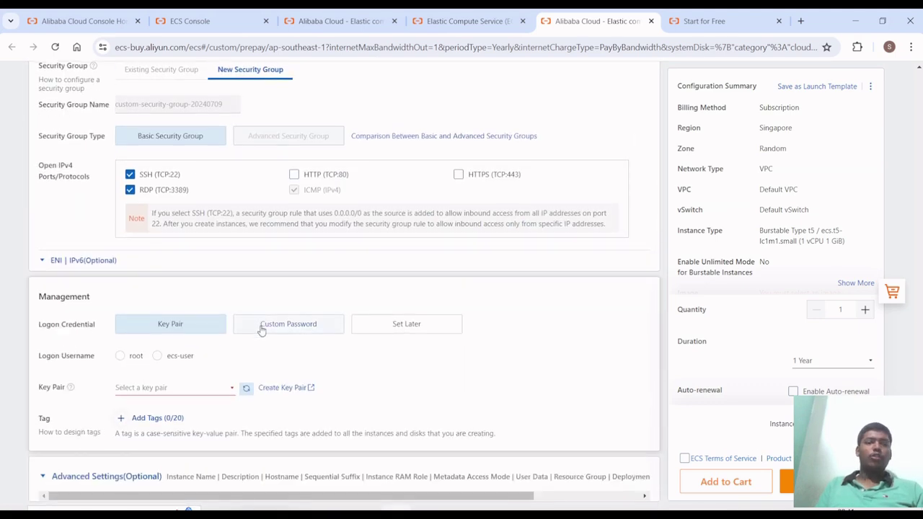
# - Use a custom password for root logon and enter the same password again to confirm it
pyautogui.click(262, 329)
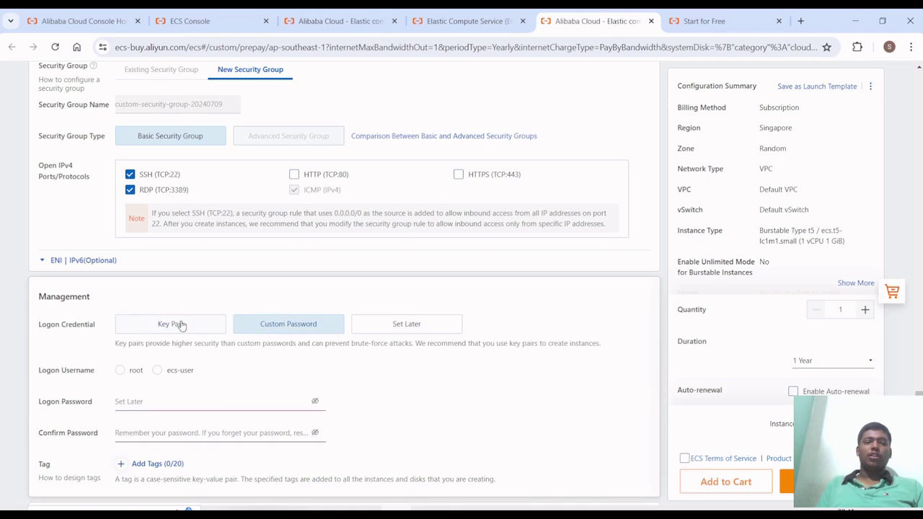
pyautogui.scroll(-1, 179, 404)
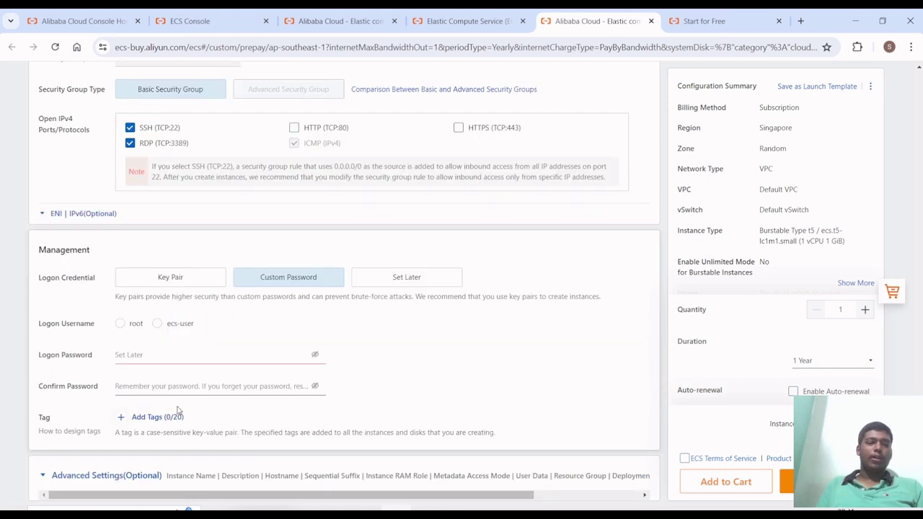
pyautogui.click(121, 326)
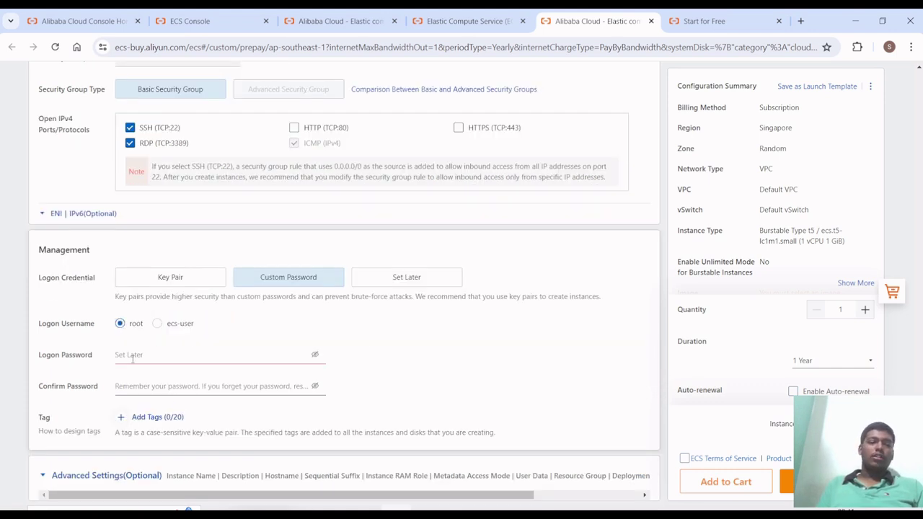
pyautogui.click(316, 358)
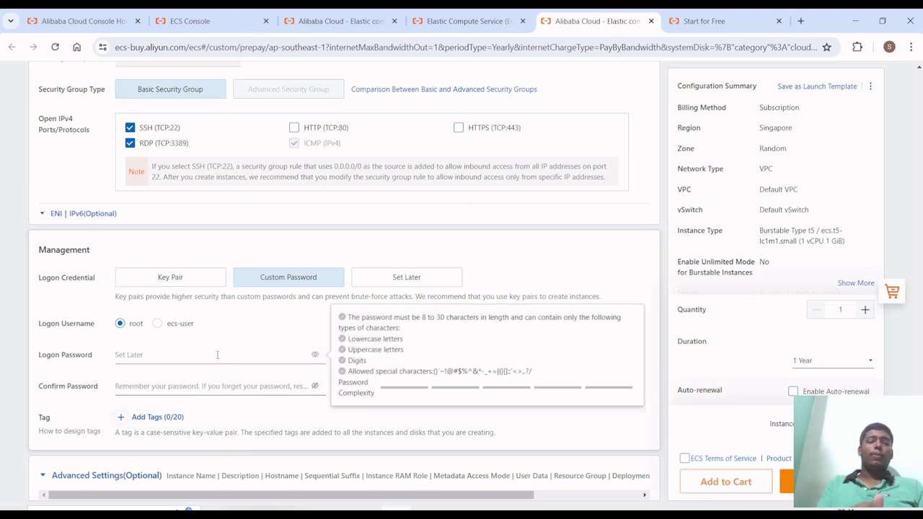
pyautogui.write('Tut')
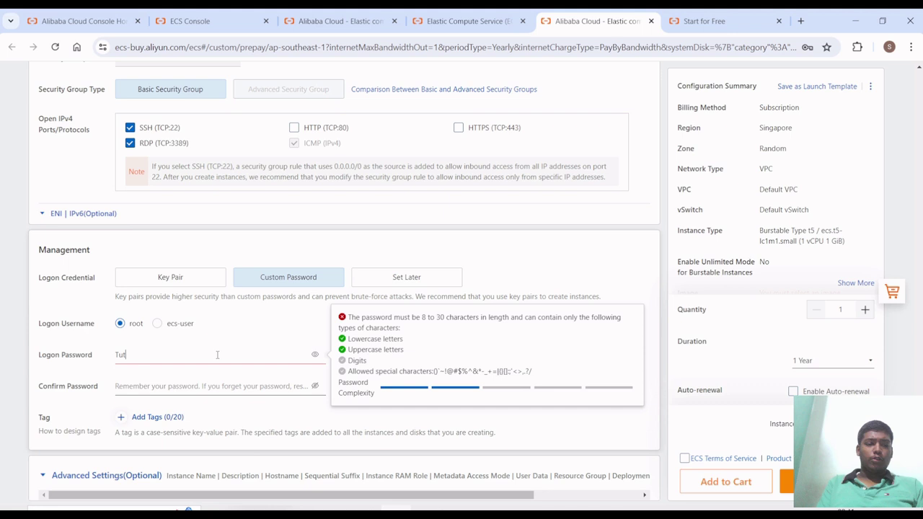
pyautogui.write('orial')
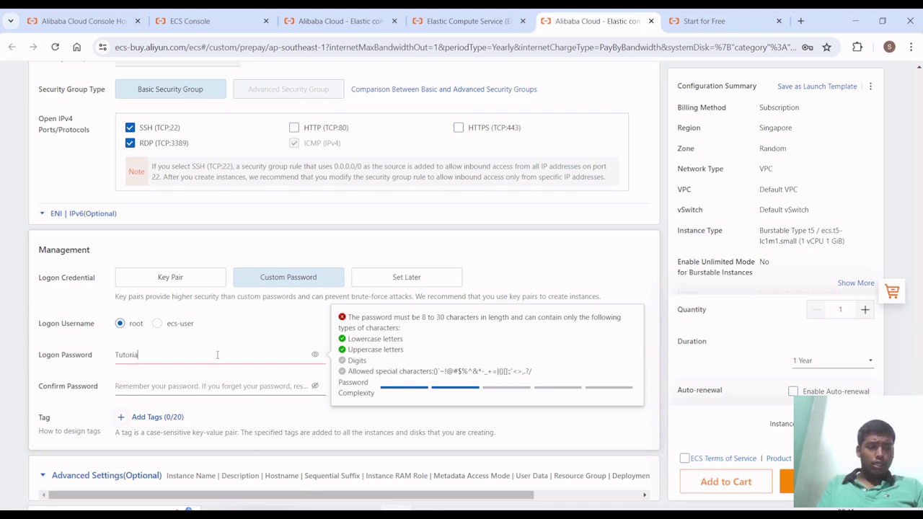
pyautogui.write('@123')
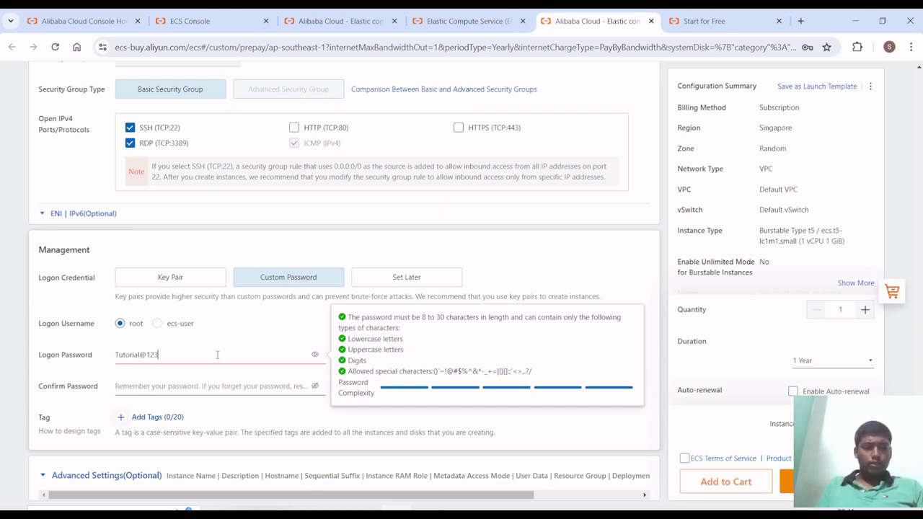
pyautogui.click(211, 387)
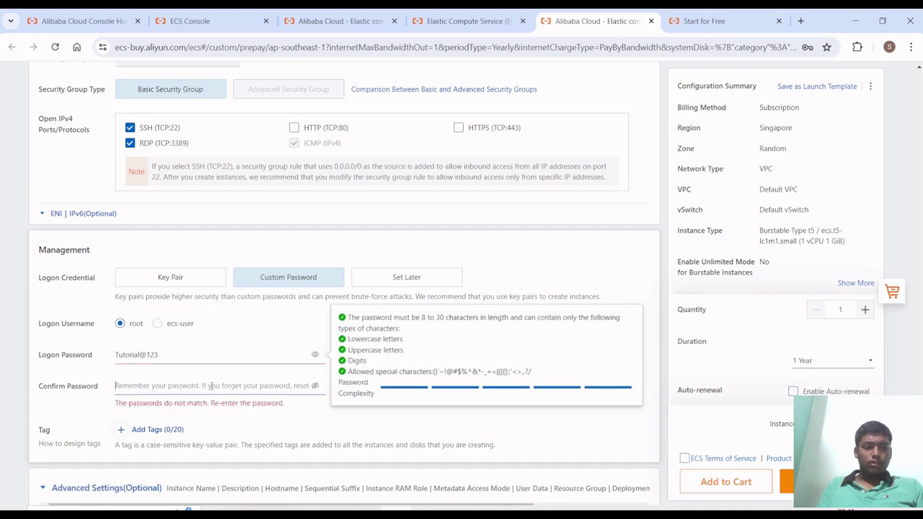
pyautogui.write('Tut')
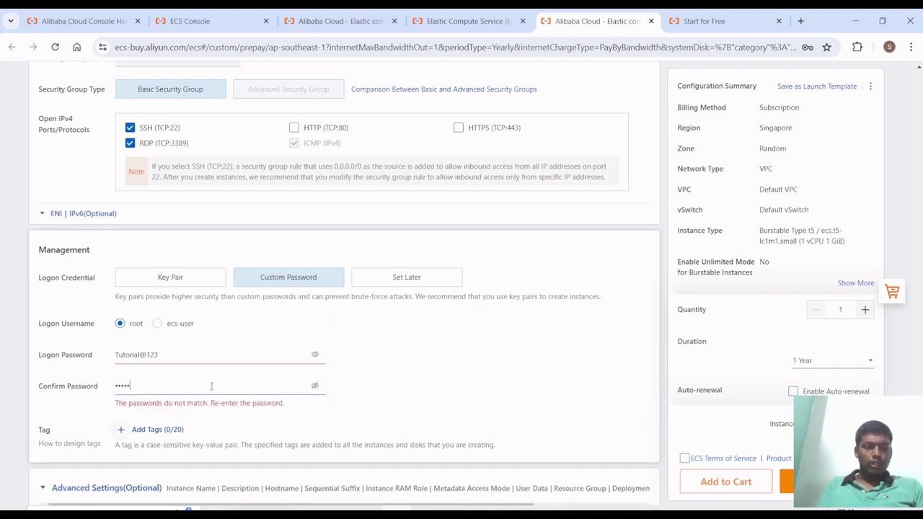
pyautogui.press('BackSpace')
pyautogui.press('BackSpace')
pyautogui.press('BackSpace')
pyautogui.press('BackSpace')
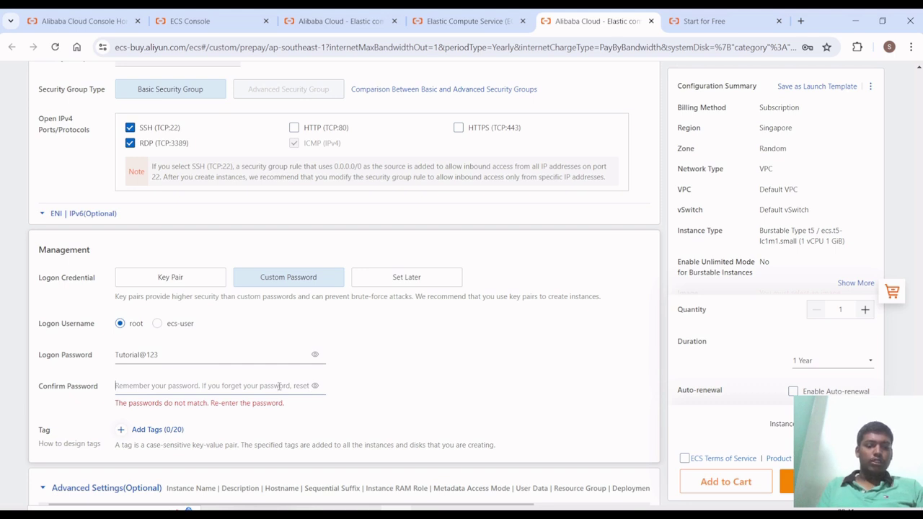
pyautogui.click(315, 387)
pyautogui.write('Tutori')
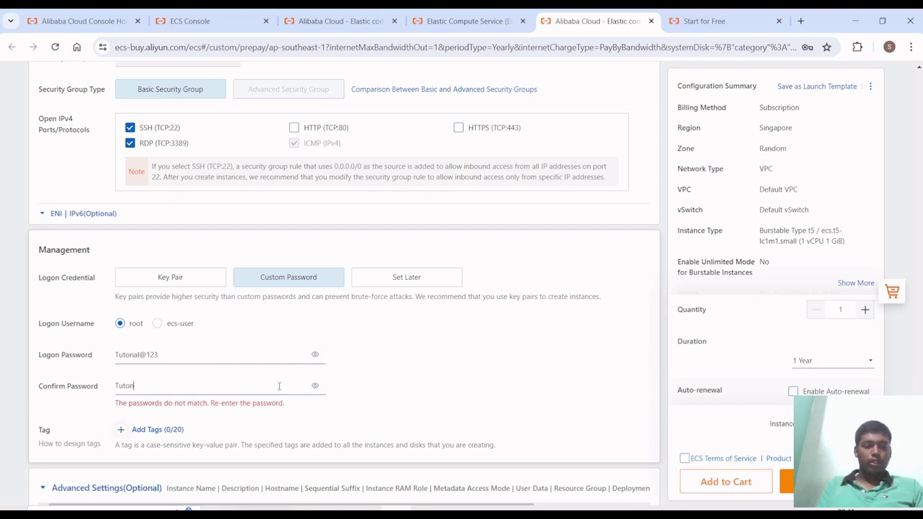
pyautogui.write('al@123')
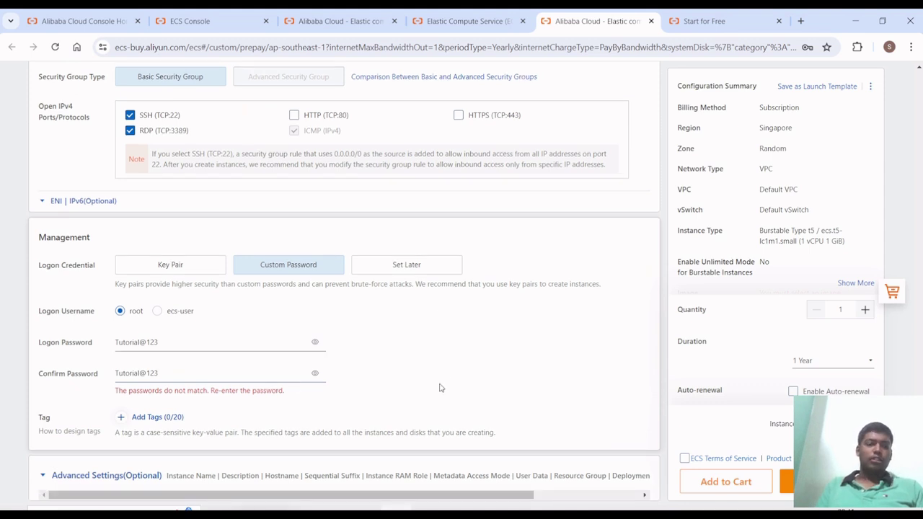
pyautogui.click(426, 420)
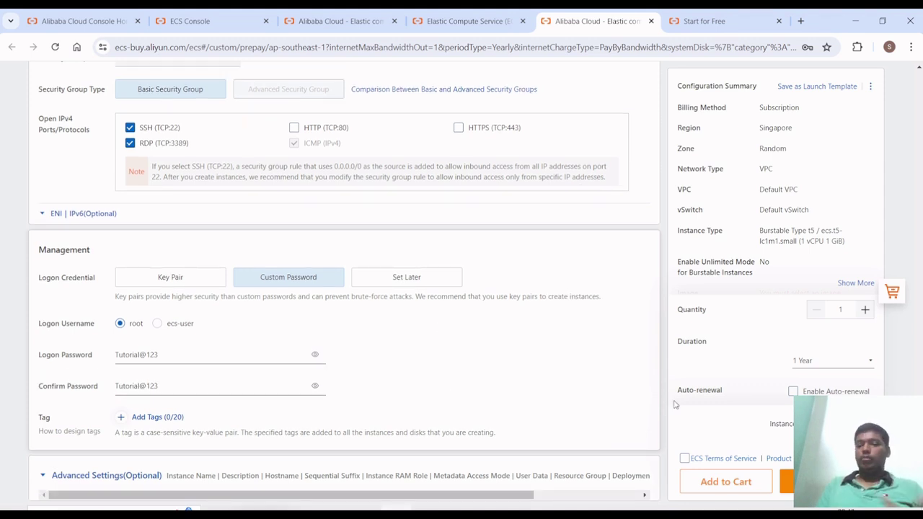
# - Glance at the ECS Terms of Service document, then tick the Terms of Service agreement checkbox
pyautogui.click(712, 459)
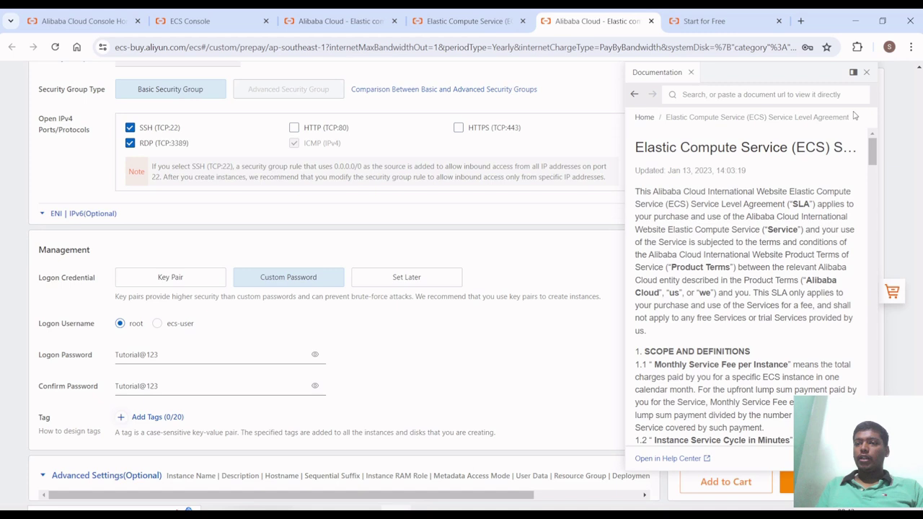
pyautogui.click(866, 72)
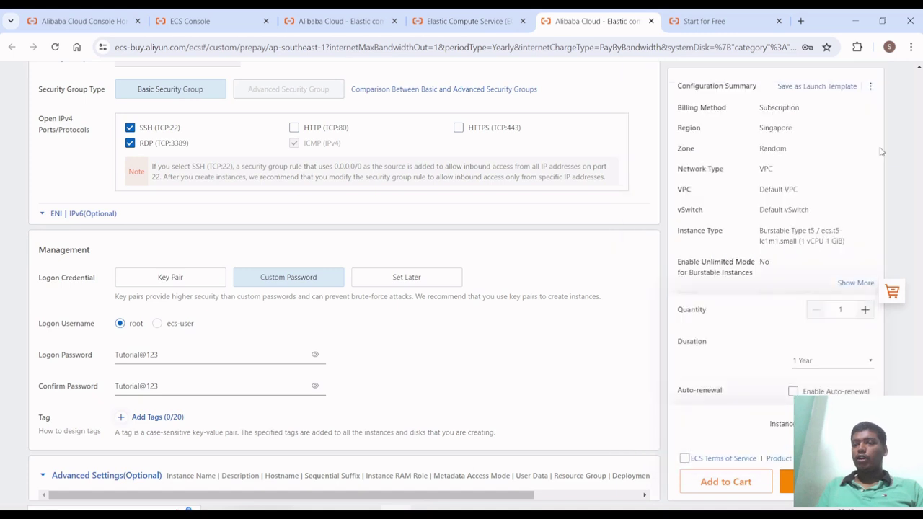
pyautogui.click(685, 459)
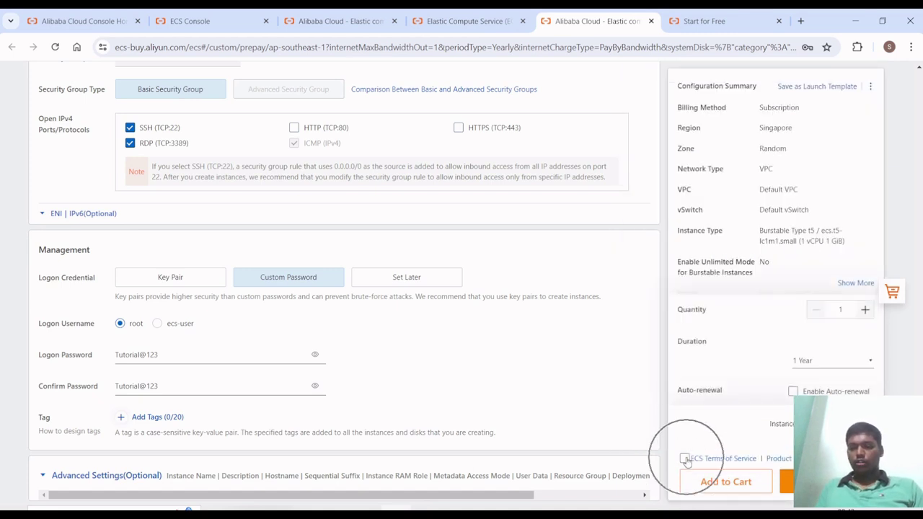
pyautogui.click(685, 459)
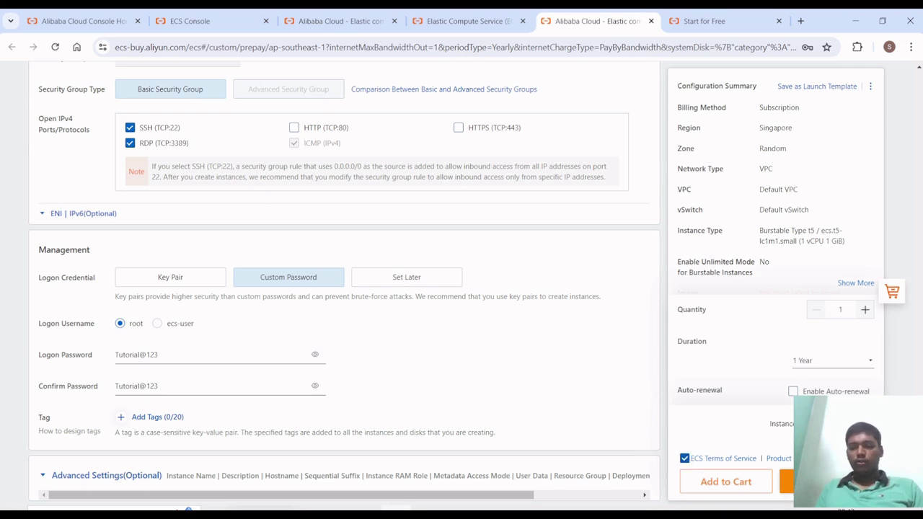
pyautogui.scroll(15, 223, 279)
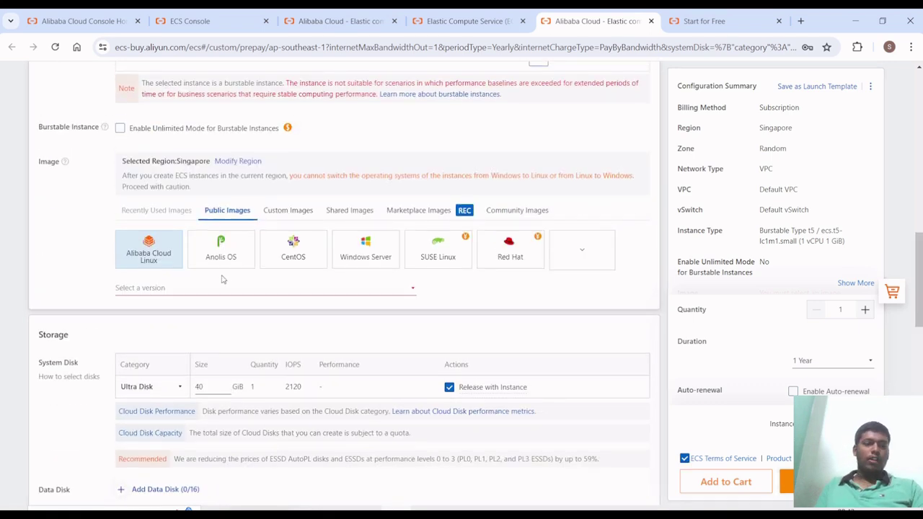
# - Pick Alibaba Cloud Linux 3.2104 LTS 64-bit as the image version and place the order
pyautogui.click(223, 287)
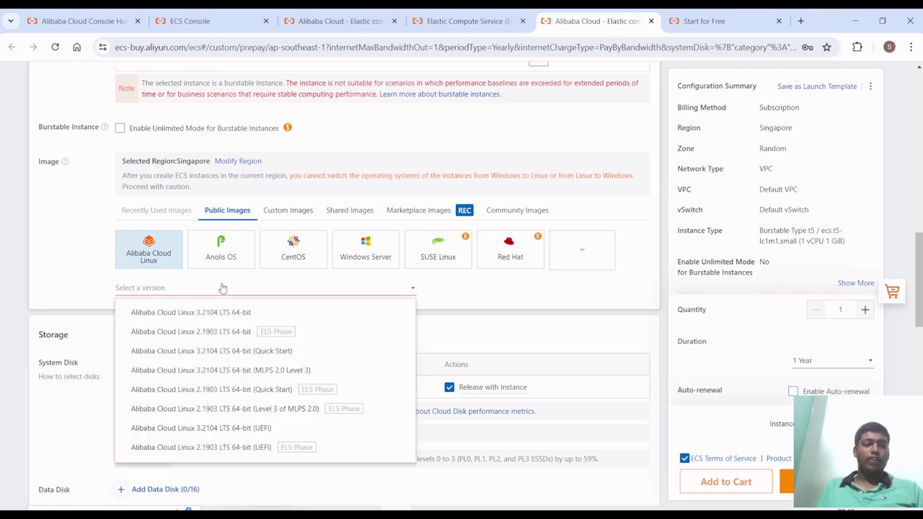
pyautogui.click(223, 311)
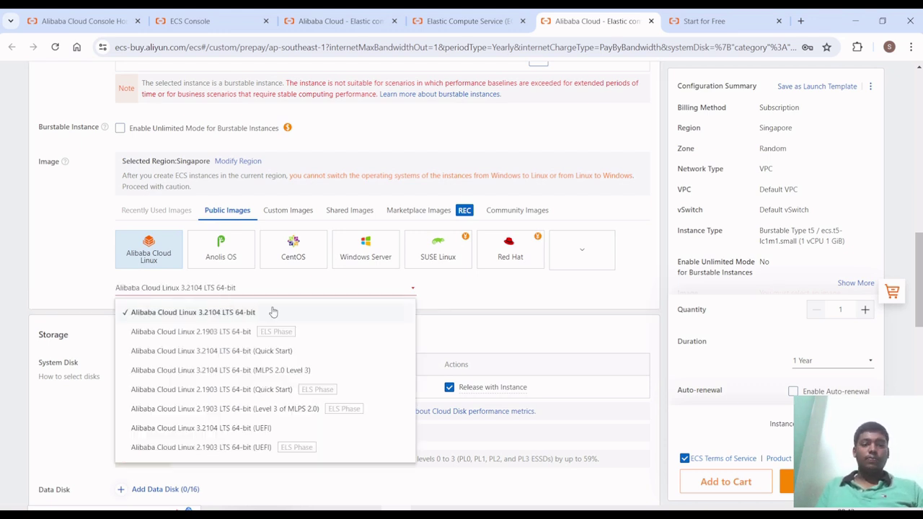
pyautogui.click(559, 288)
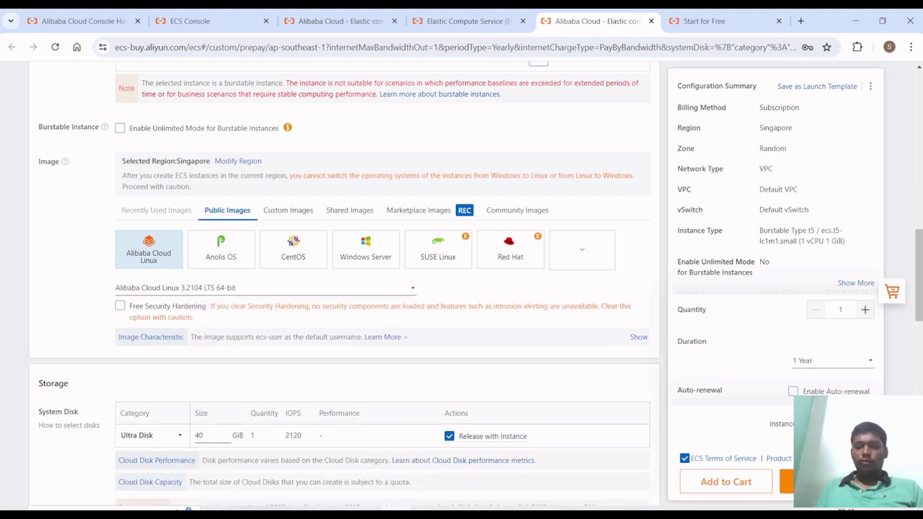
pyautogui.click(786, 482)
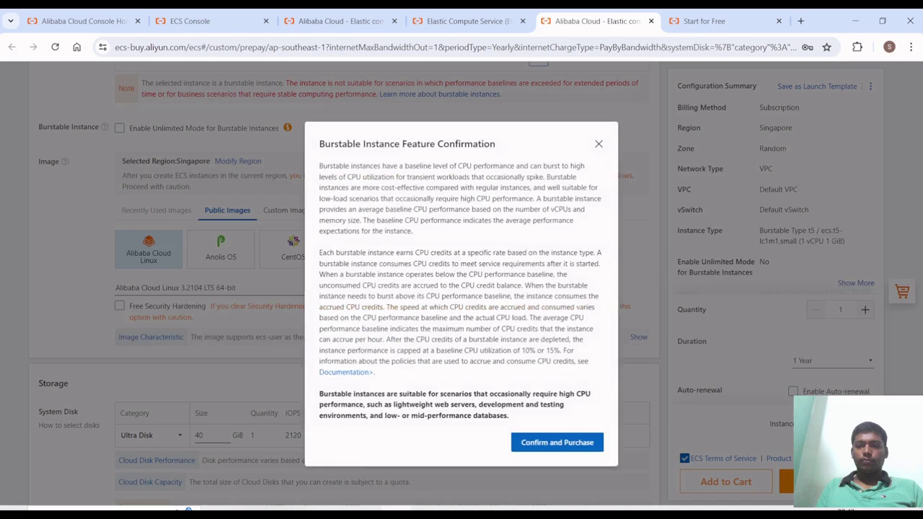
# - Confirm the burstable instance purchase, bringing up the unpaid ₹11,527.48 ($133.49) payment page
pyautogui.click(531, 442)
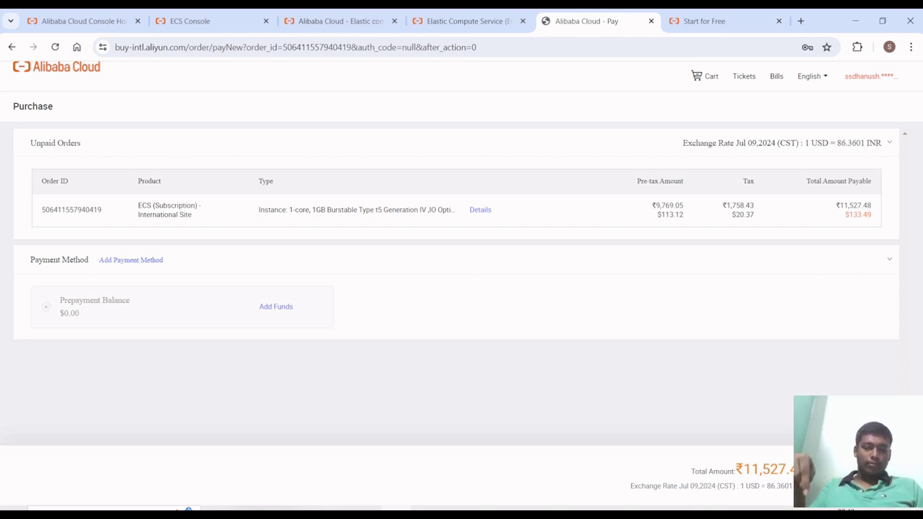
# - Close the payment, ECS product, Start for Free and instance purchase tabs
pyautogui.click(596, 294)
pyautogui.hotkey('ctrl', 'w')
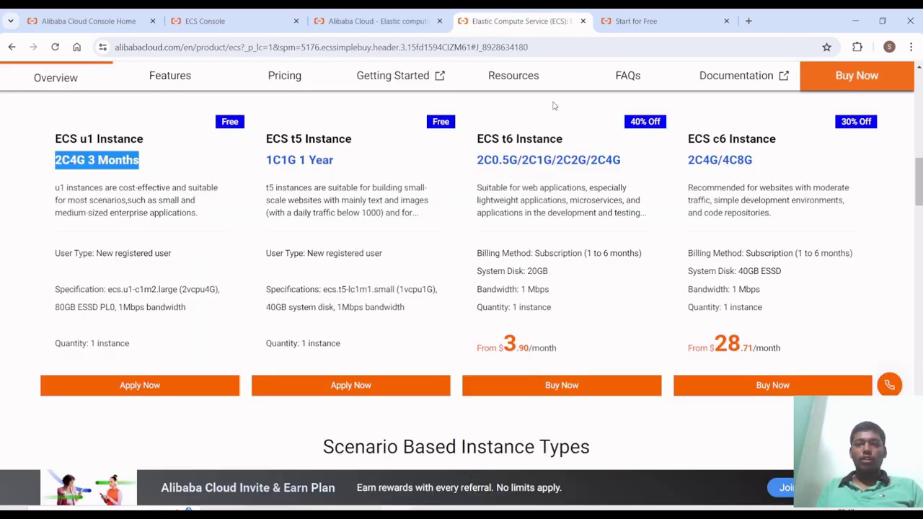
pyautogui.hotkey('ctrl', 'w')
pyautogui.hotkey('ctrl', 'w')
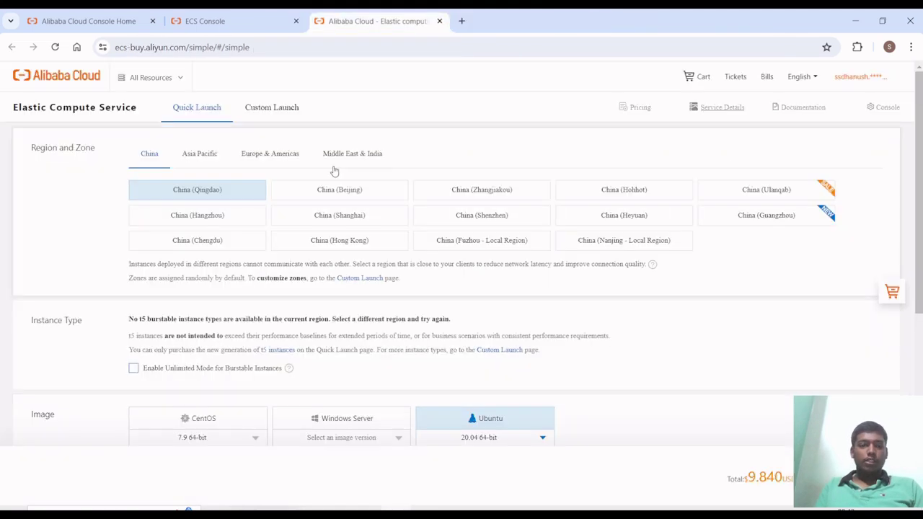
pyautogui.hotkey('ctrl', 'w')
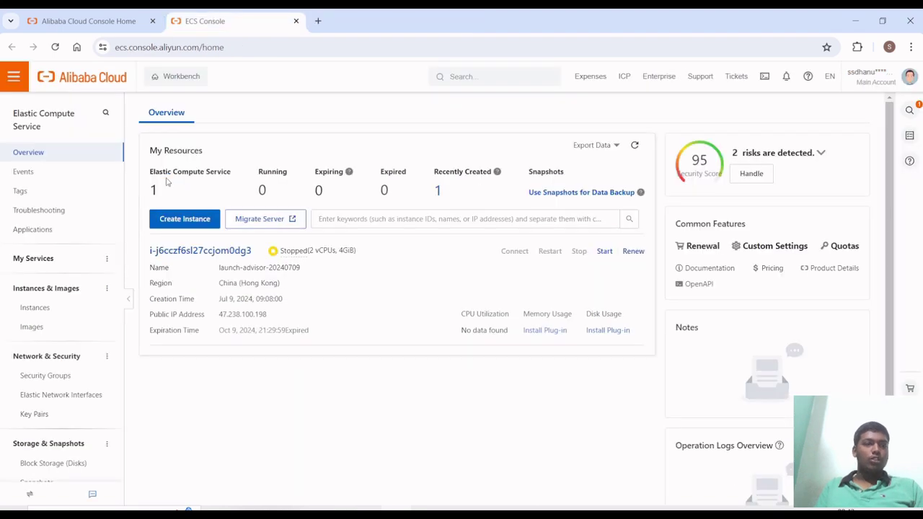
pyautogui.hotkey('ctrl', 'w')
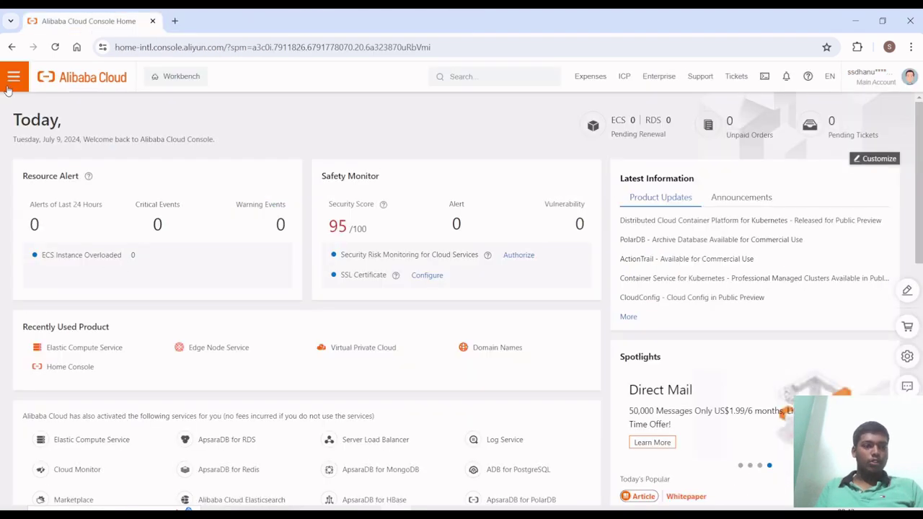
# - Return to the Elastic Compute Service console and refresh the My Resources overview
pyautogui.click(13, 76)
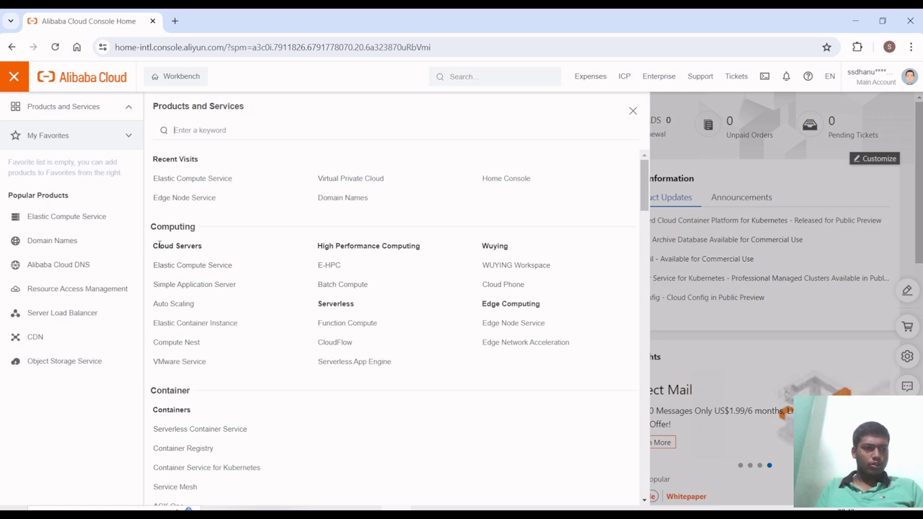
pyautogui.click(41, 218)
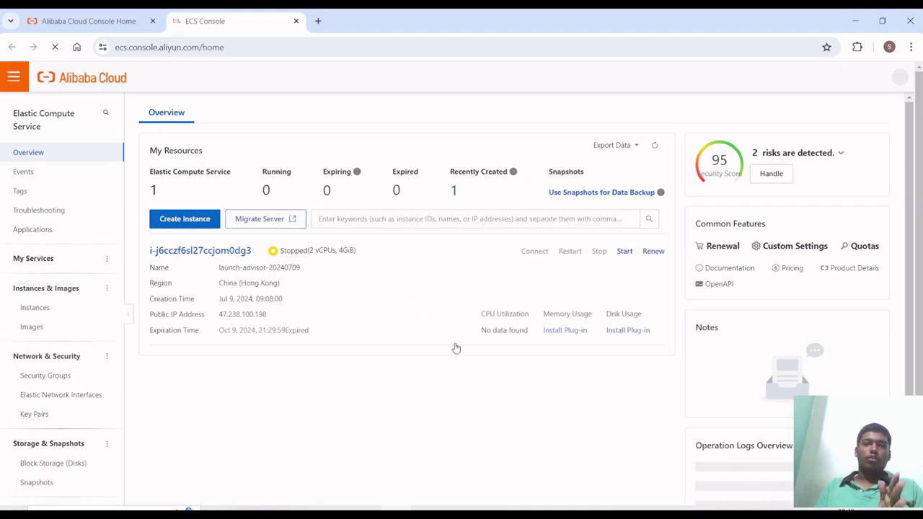
pyautogui.tripleClick(456, 348)
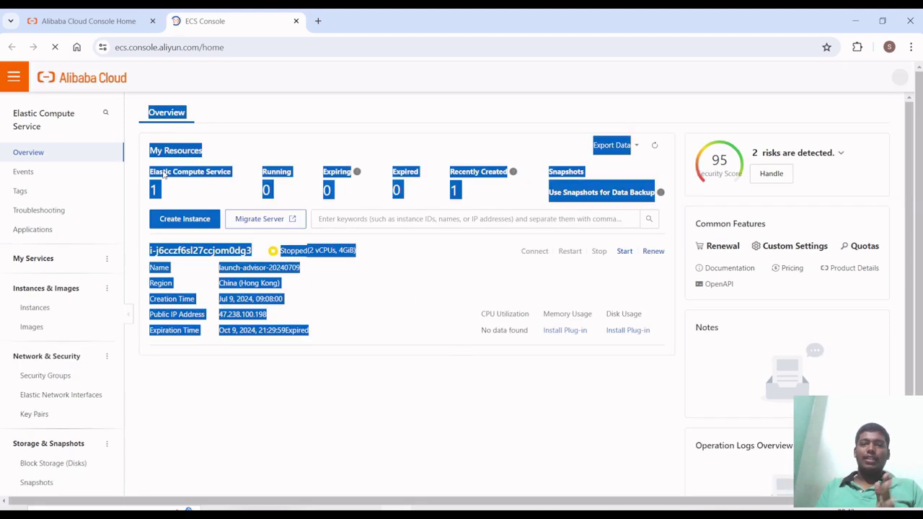
pyautogui.click(522, 377)
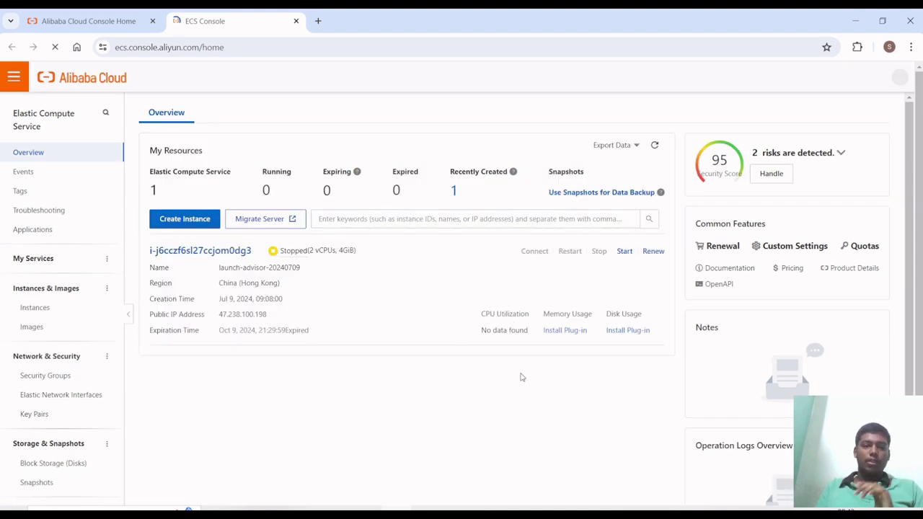
pyautogui.click(666, 147)
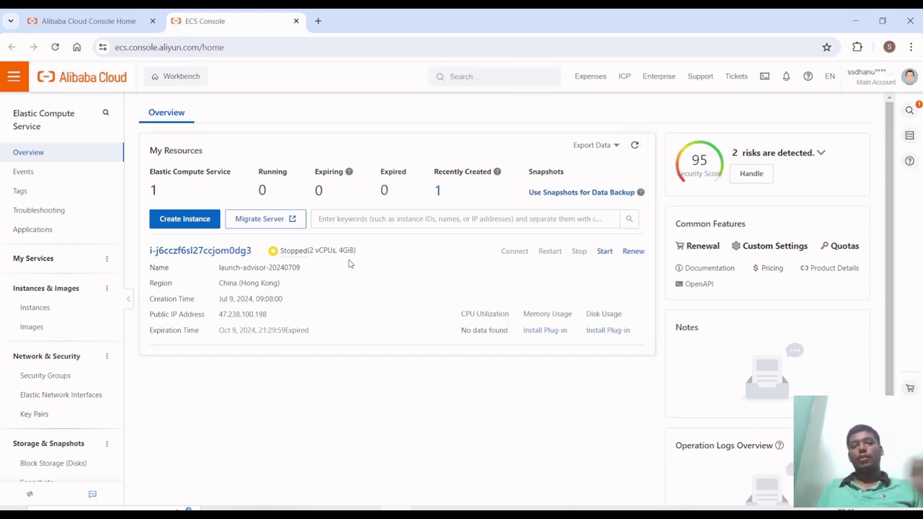
# - Start the stopped launch-advisor-20240709 instance, confirm, and wait until it shows Running
pyautogui.click(287, 258)
pyautogui.click(287, 258)
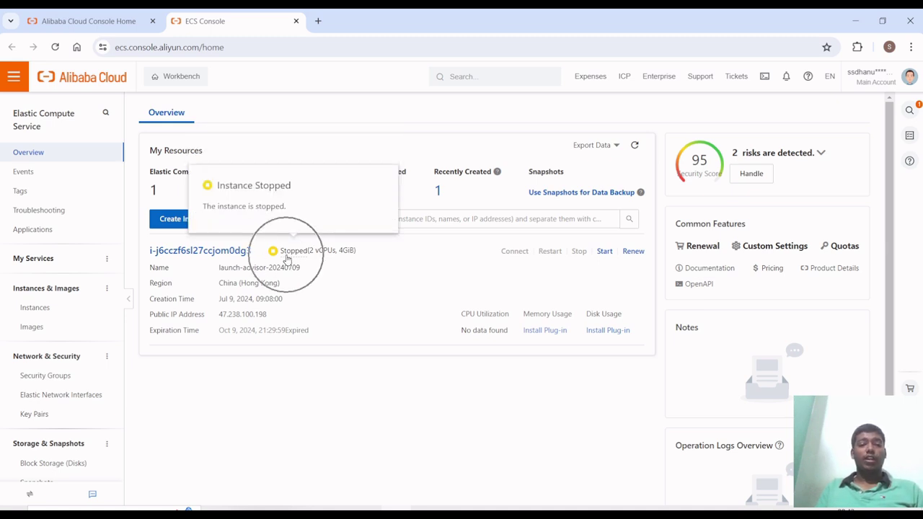
pyautogui.click(609, 257)
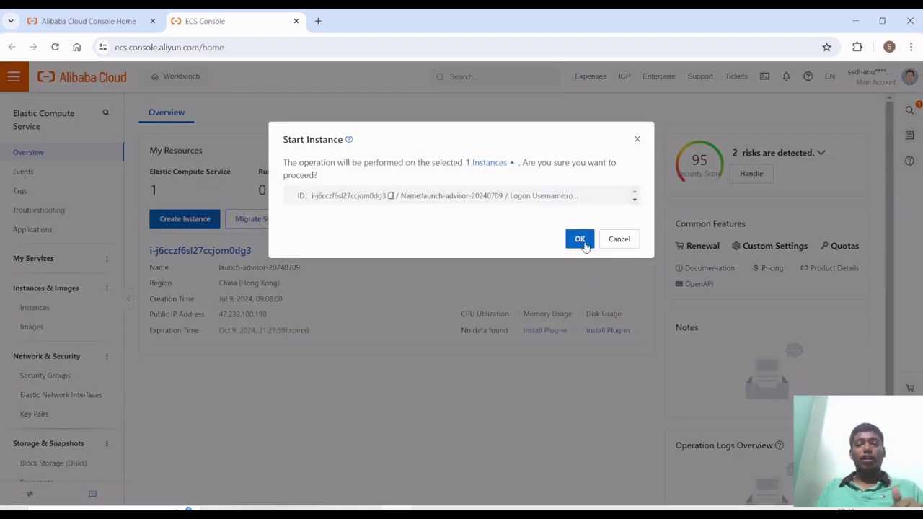
pyautogui.click(581, 245)
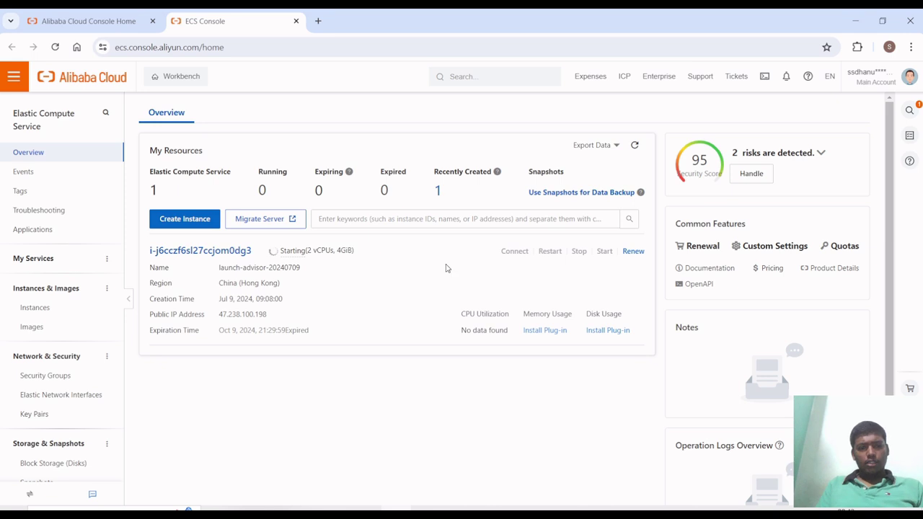
pyautogui.scroll(-1, 445, 268)
pyautogui.scroll(1, 379, 253)
pyautogui.scroll(-1, 367, 292)
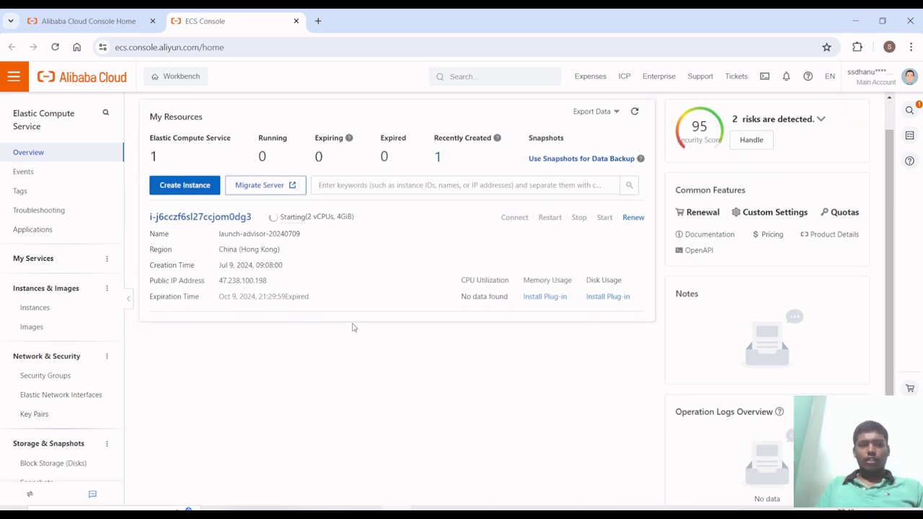
pyautogui.scroll(1, 353, 326)
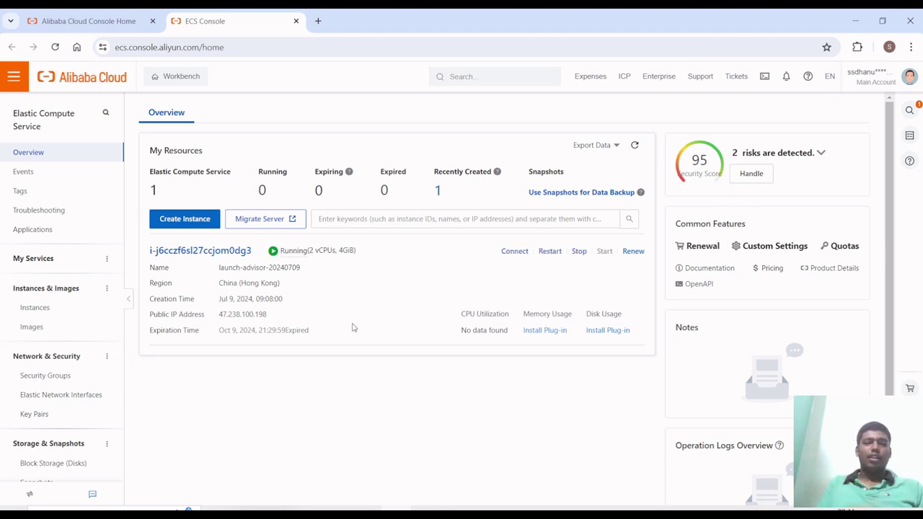
# - Begin a Workbench sign-in to the instance over its public IP 47.238.100.198
pyautogui.click(515, 251)
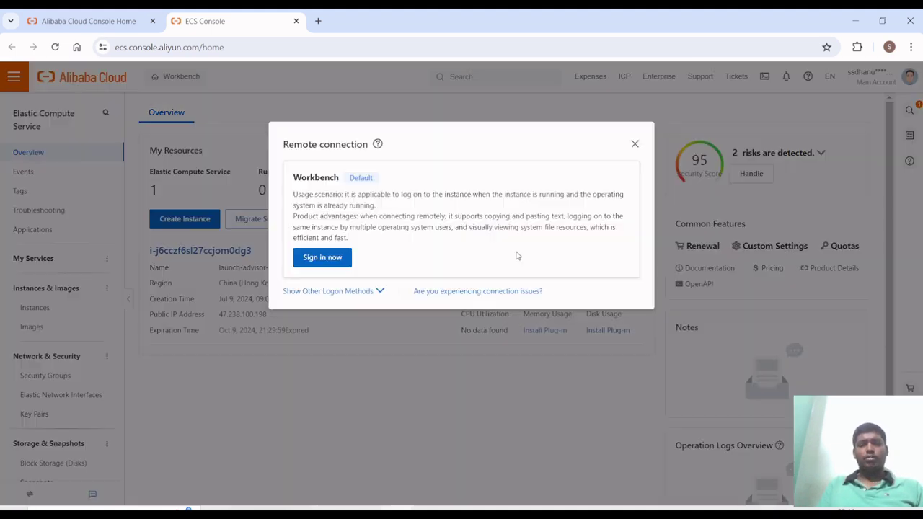
pyautogui.click(334, 261)
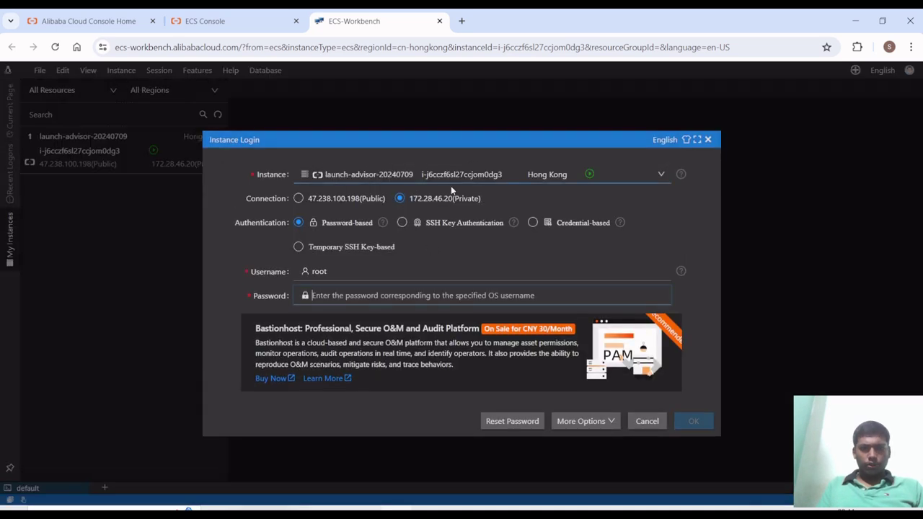
pyautogui.click(322, 201)
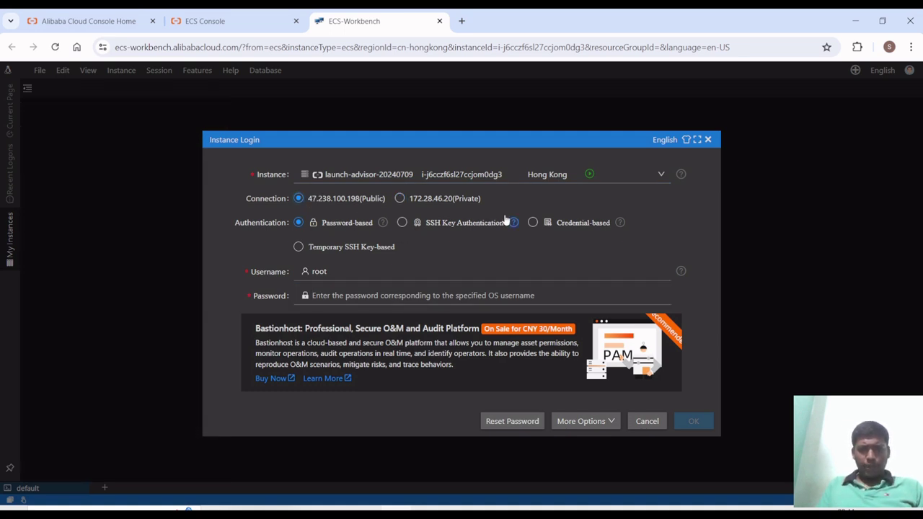
# - Enter the root account password, check it, and submit the login
pyautogui.click(342, 292)
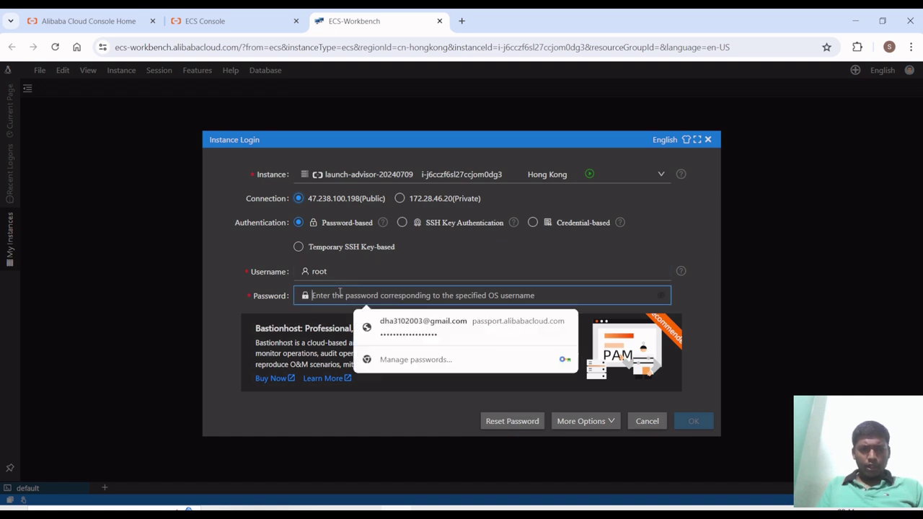
pyautogui.write('••••••')
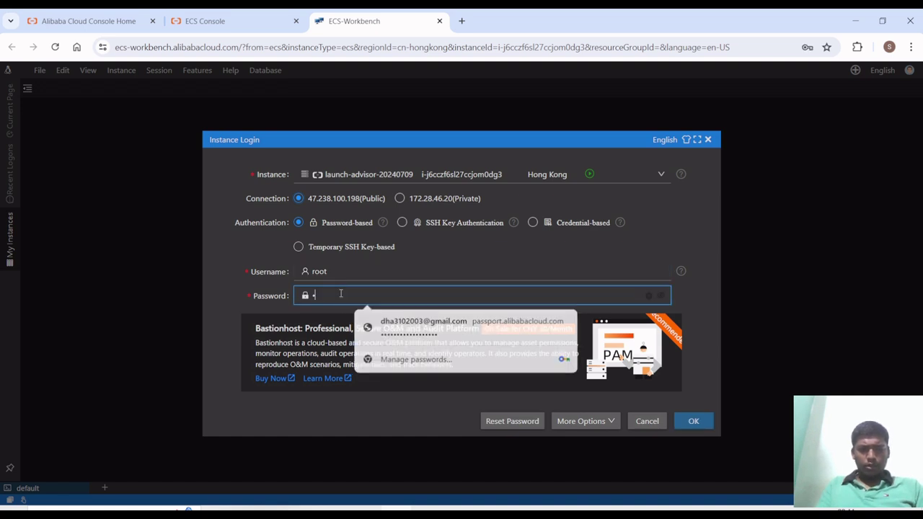
pyautogui.write('••••••')
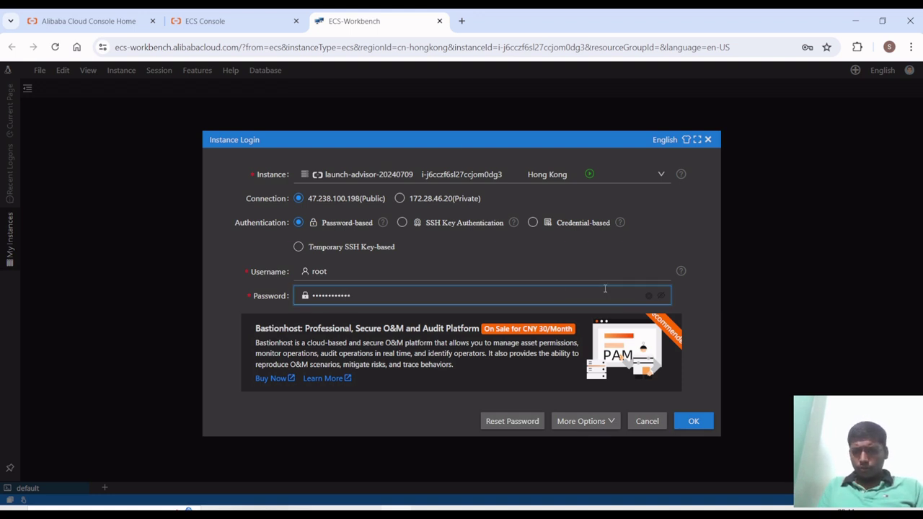
pyautogui.click(659, 296)
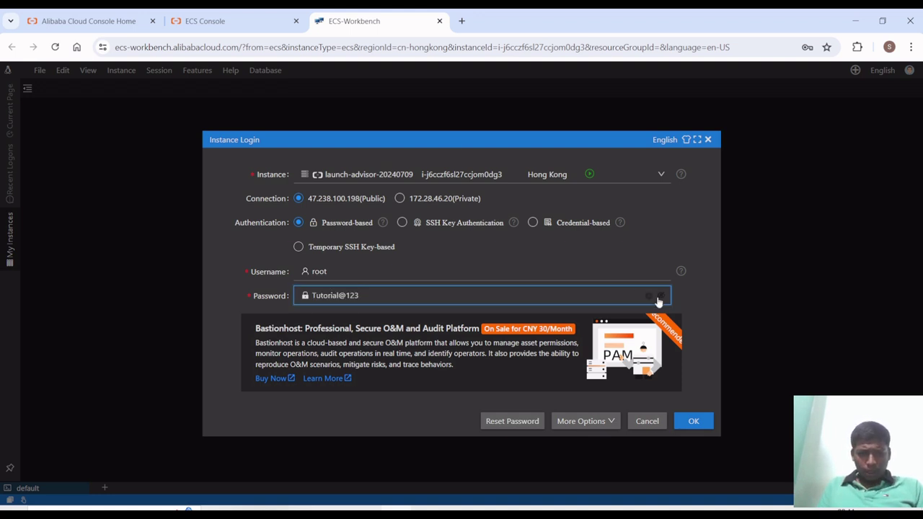
pyautogui.click(659, 302)
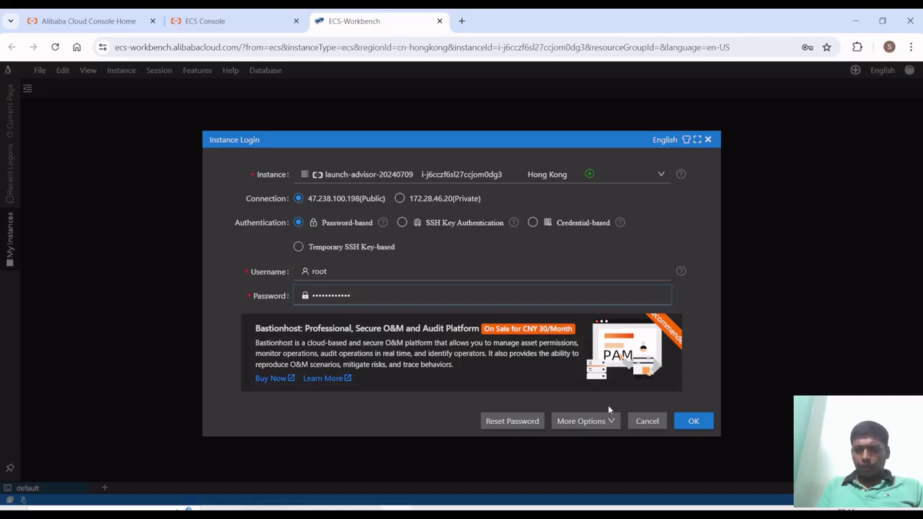
pyautogui.click(693, 422)
# - Accept the Workbench service-linked role and dismiss Chrome's save-password prompt
pyautogui.click(659, 354)
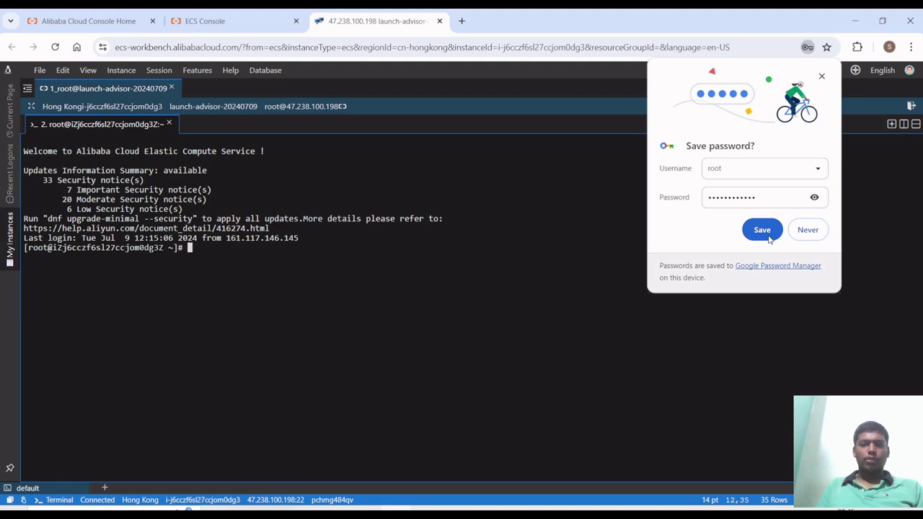
pyautogui.click(809, 231)
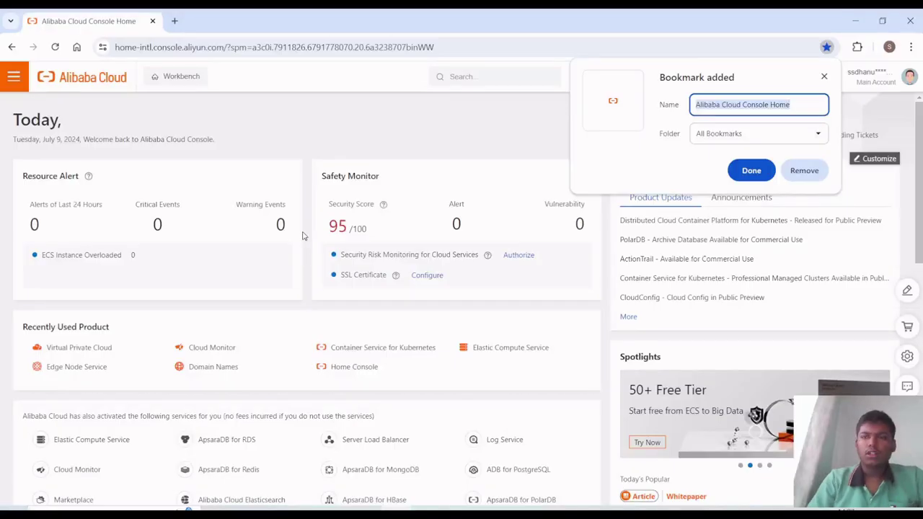
# - Remove the console home bookmark and go to the Elastic Compute Service console
pyautogui.click(804, 171)
pyautogui.scroll(-2, 315, 315)
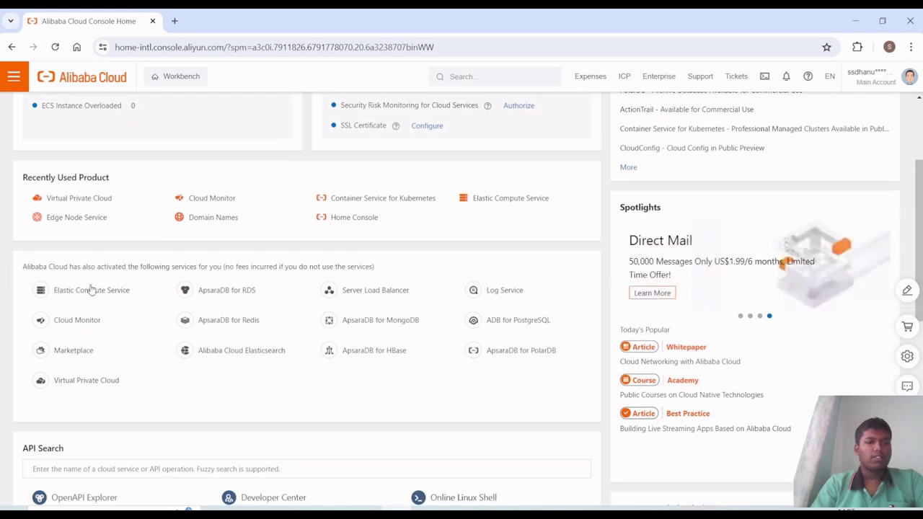
pyautogui.click(91, 289)
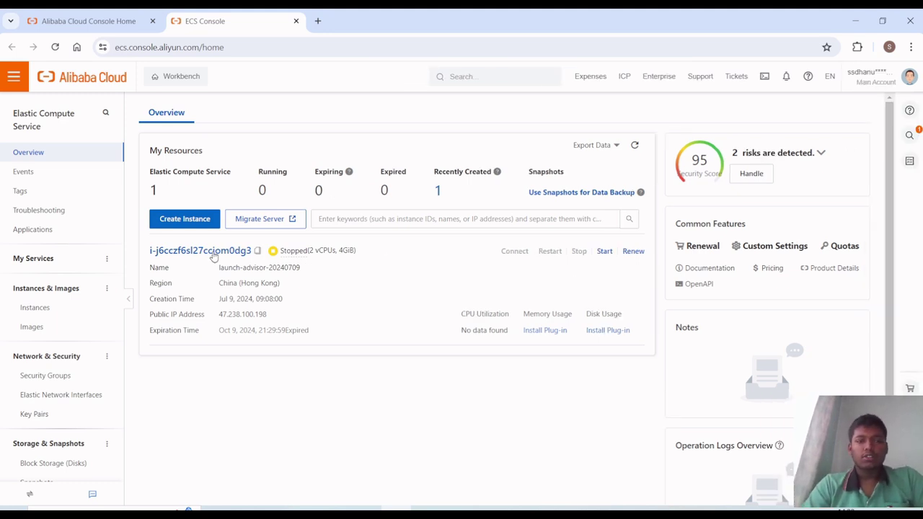
pyautogui.click(578, 253)
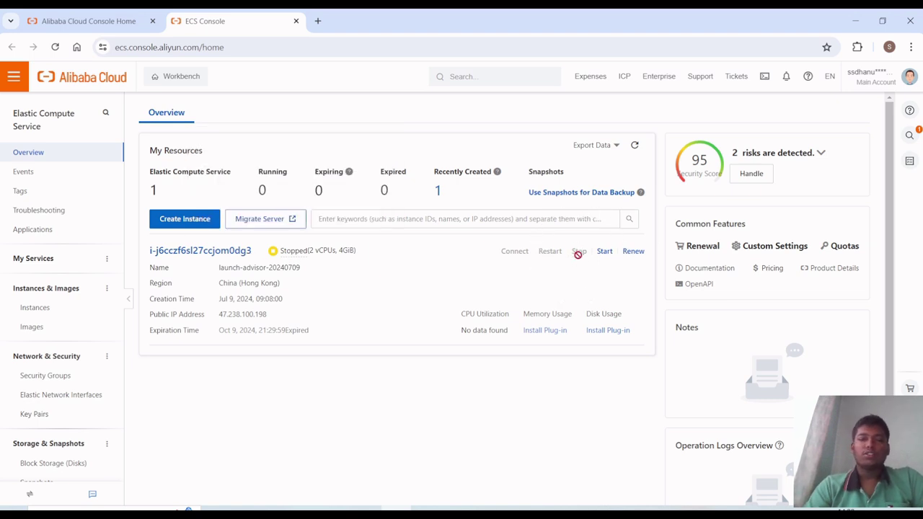
# - Open launch-advisor-20240709's details page and check its zone, Hongkong Zone D
pyautogui.click(168, 257)
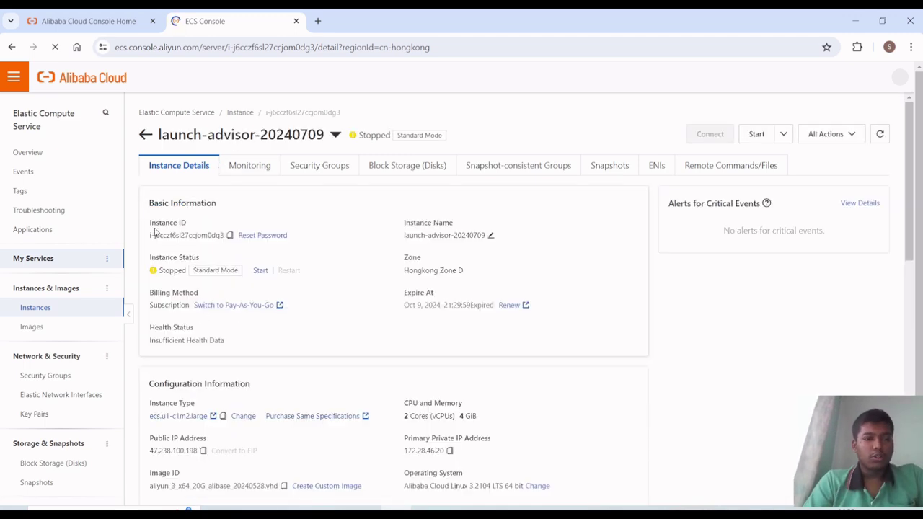
pyautogui.scroll(-1, 295, 323)
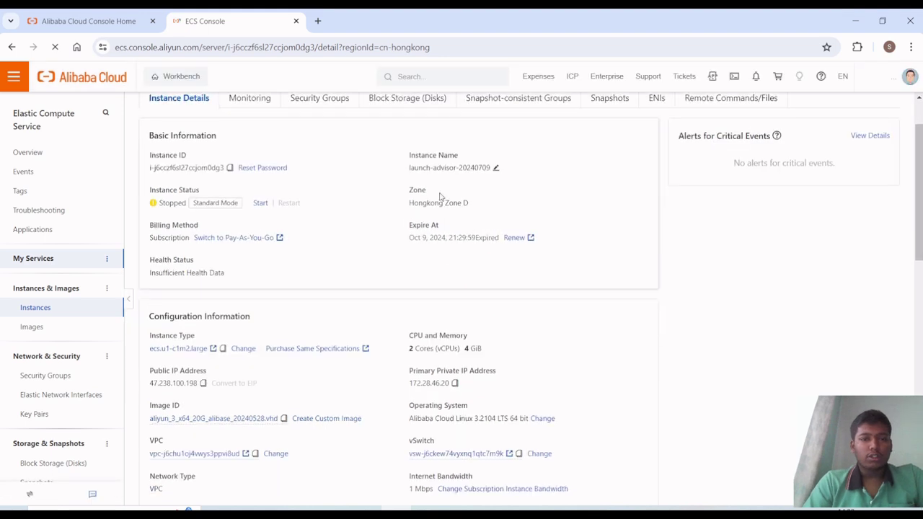
pyautogui.tripleClick(459, 204)
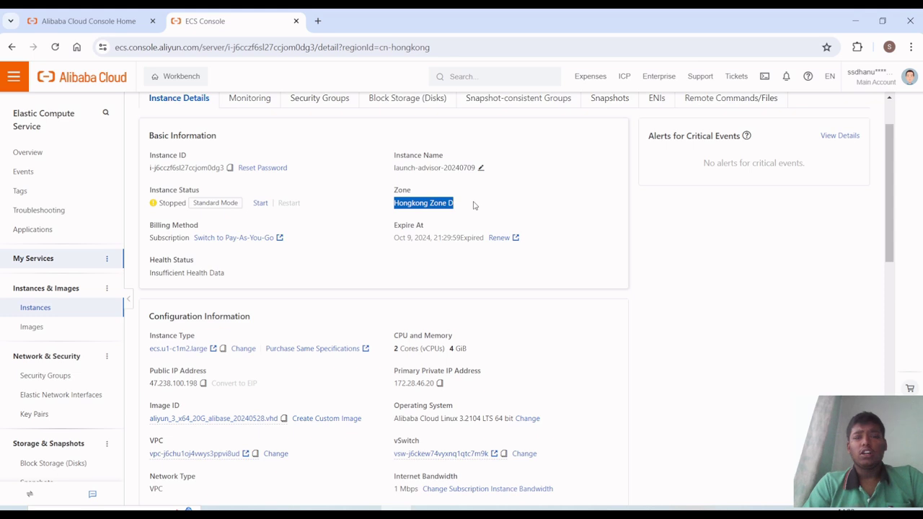
pyautogui.click(282, 266)
# - Scroll down through the configuration and highlight the instance's public IP address details
pyautogui.scroll(-1, 283, 268)
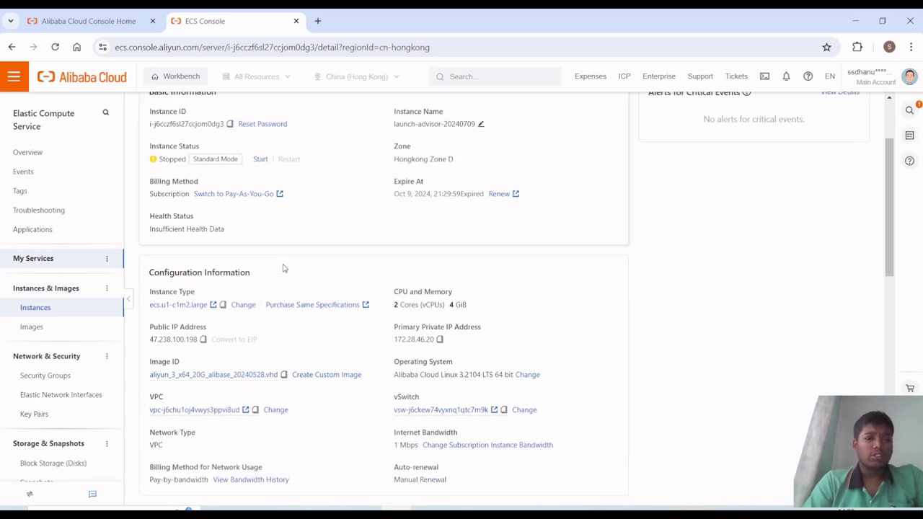
pyautogui.scroll(-1, 244, 248)
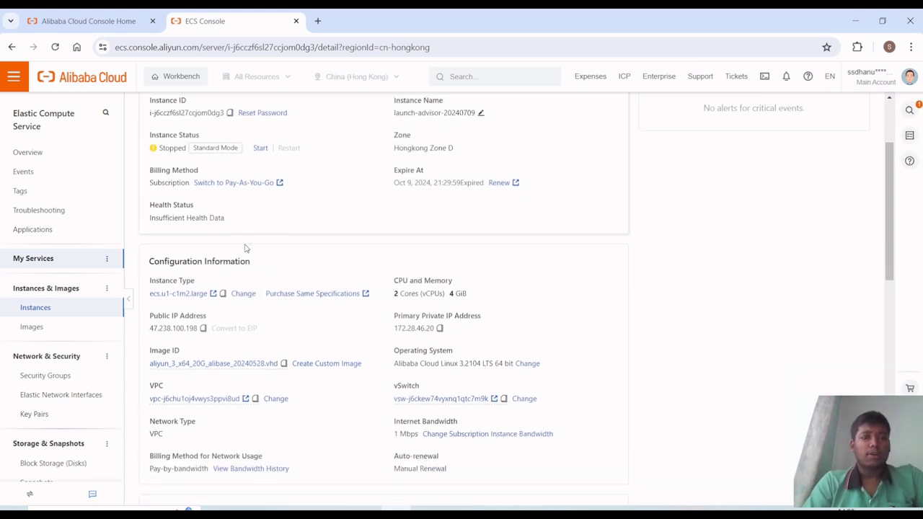
pyautogui.scroll(-2, 245, 248)
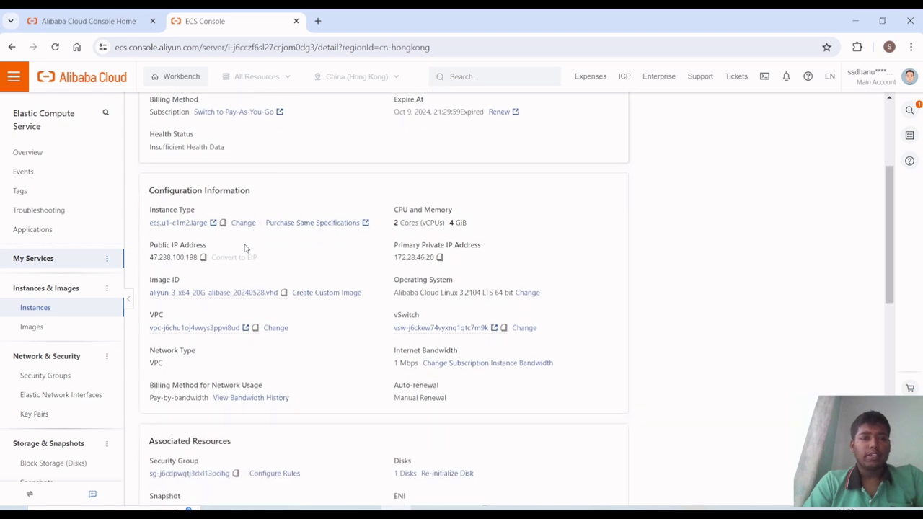
pyautogui.scroll(-2, 244, 248)
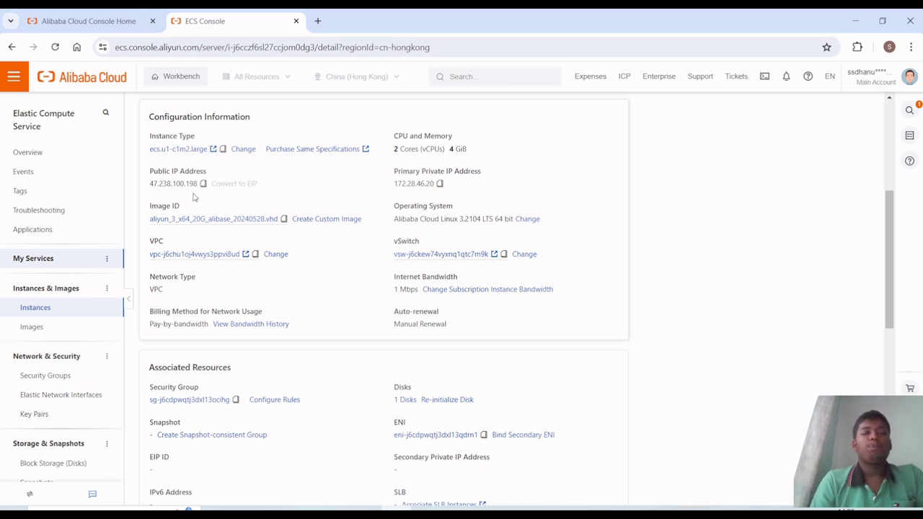
pyautogui.moveTo(147, 172); pyautogui.dragTo(263, 191)
pyautogui.click(263, 191)
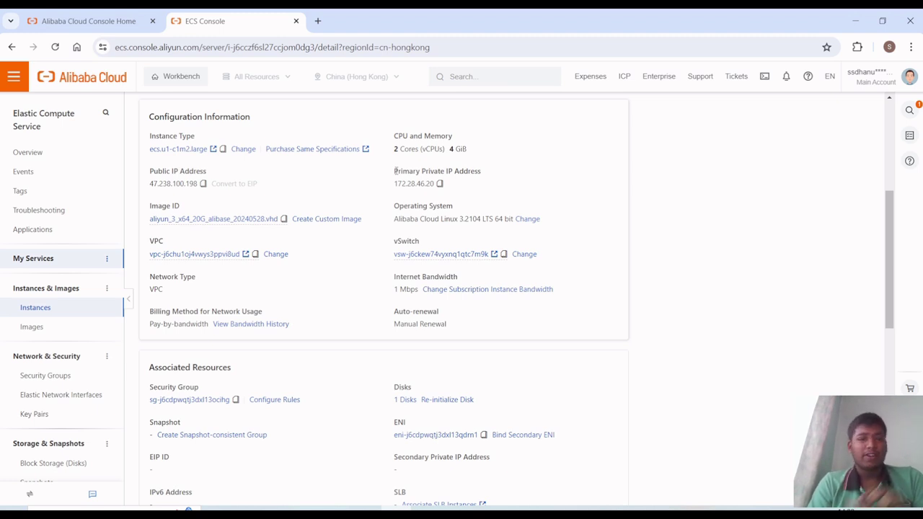
# - Show the instance's block storage, an 80 GiB Enterprise SSD system disk In Use
pyautogui.scroll(-2, 362, 314)
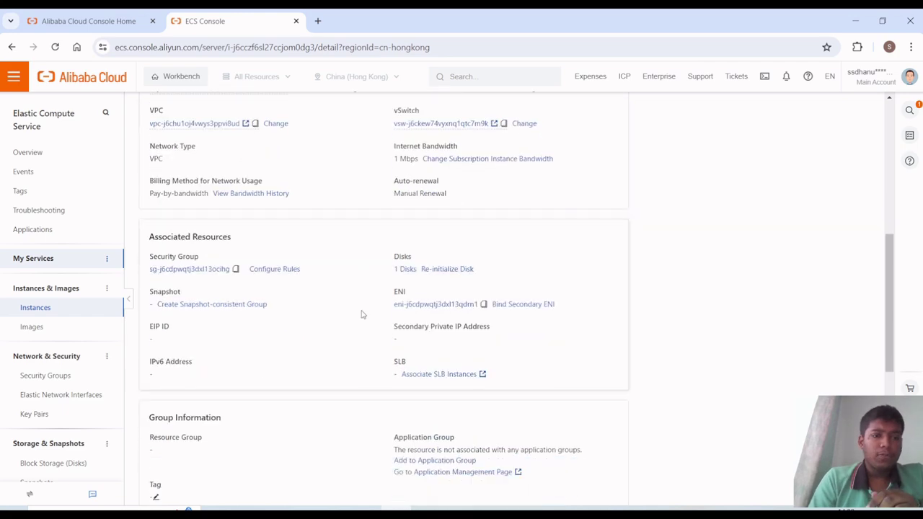
pyautogui.scroll(-1, 362, 313)
pyautogui.scroll(8, 362, 313)
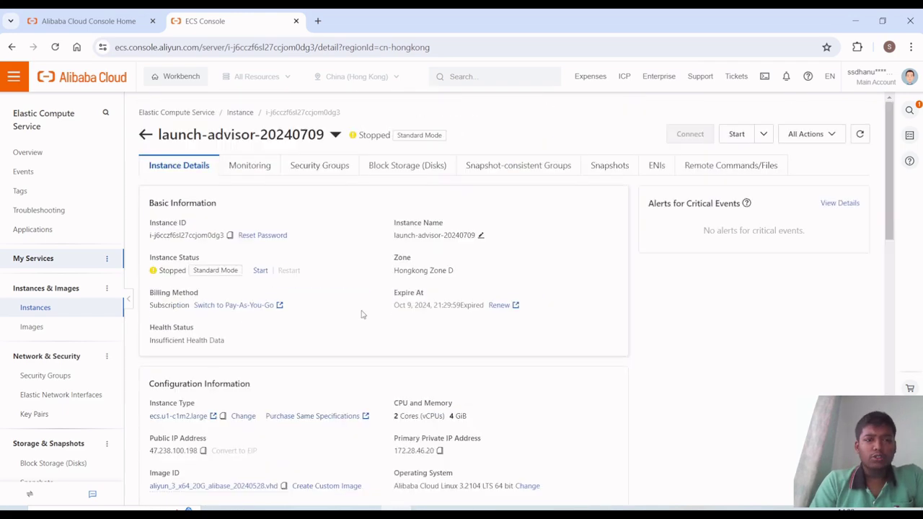
pyautogui.click(405, 166)
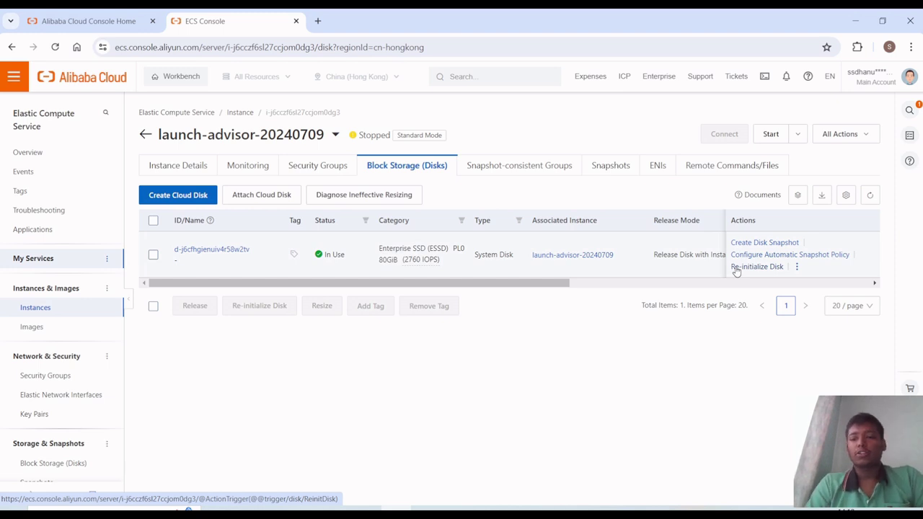
# - Open Re-initialize Disk for the system disk, then close it without changes
pyautogui.click(735, 266)
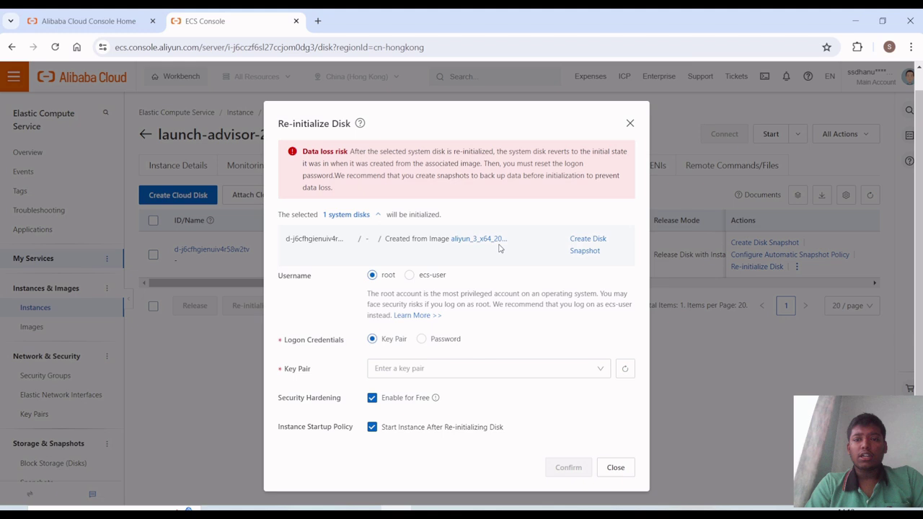
pyautogui.click(630, 124)
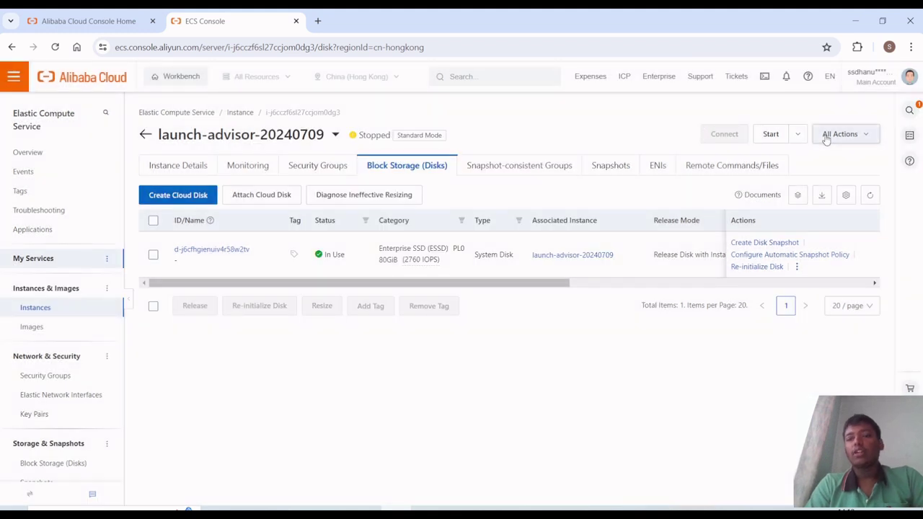
pyautogui.click(826, 136)
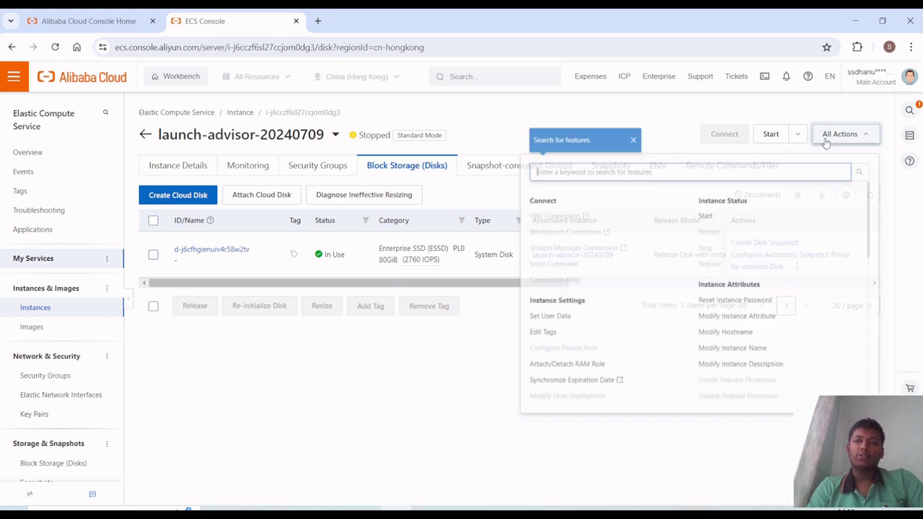
pyautogui.scroll(-3, 573, 346)
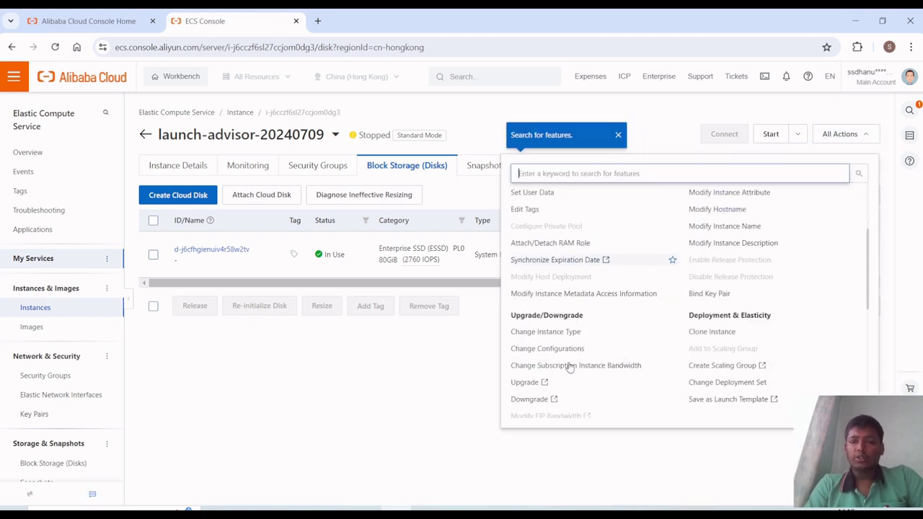
pyautogui.scroll(-2, 569, 367)
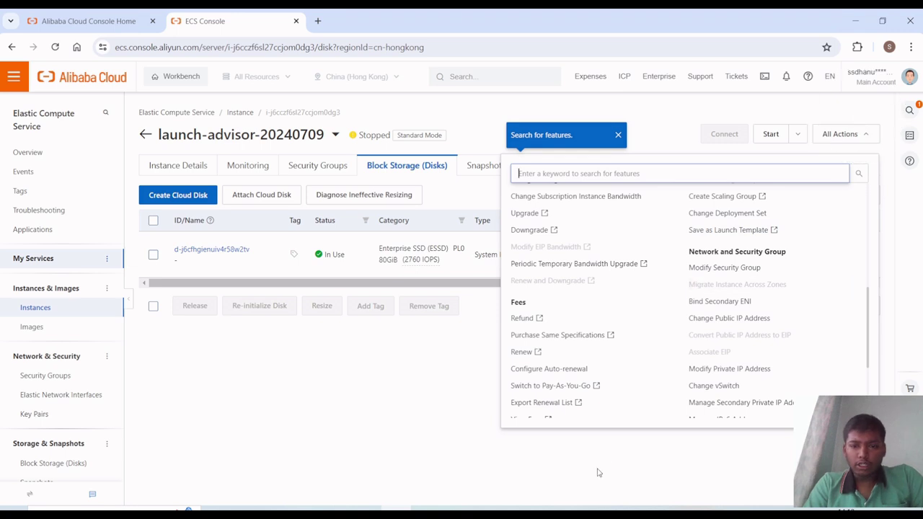
pyautogui.scroll(-3, 639, 352)
pyautogui.scroll(-1, 638, 354)
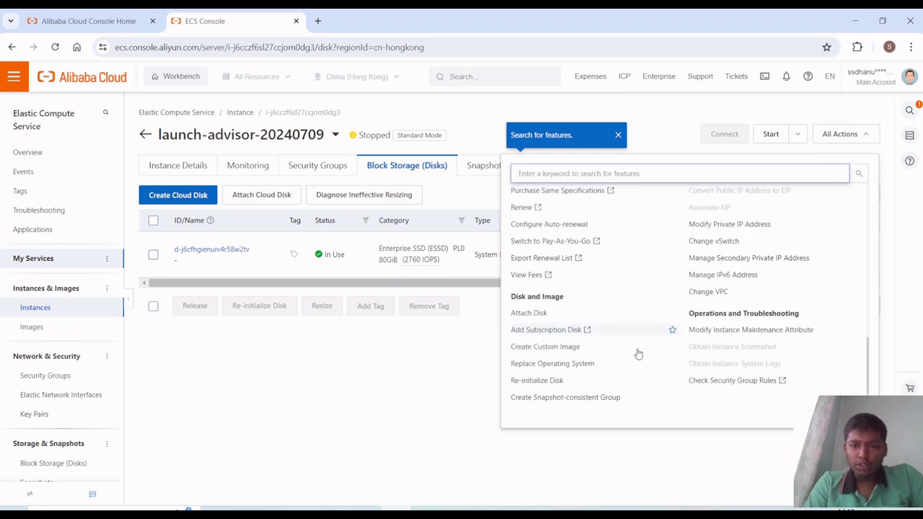
pyautogui.click(540, 316)
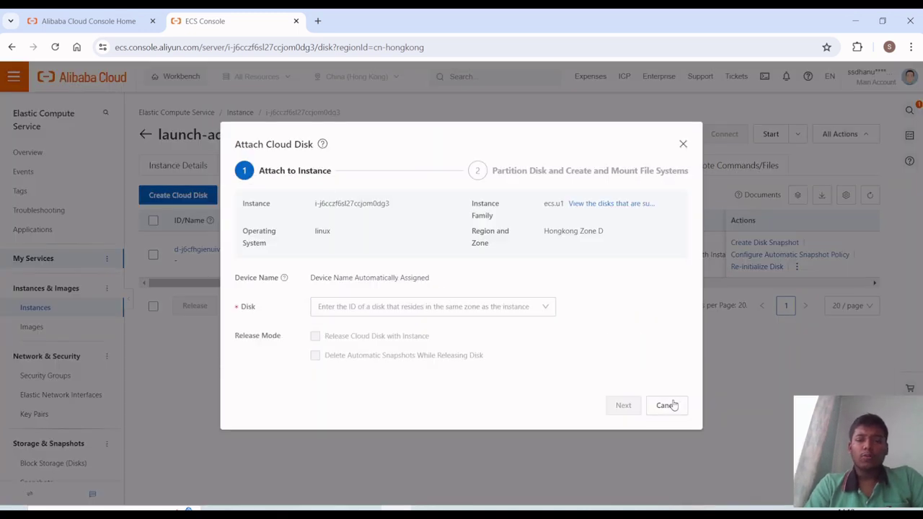
pyautogui.click(666, 405)
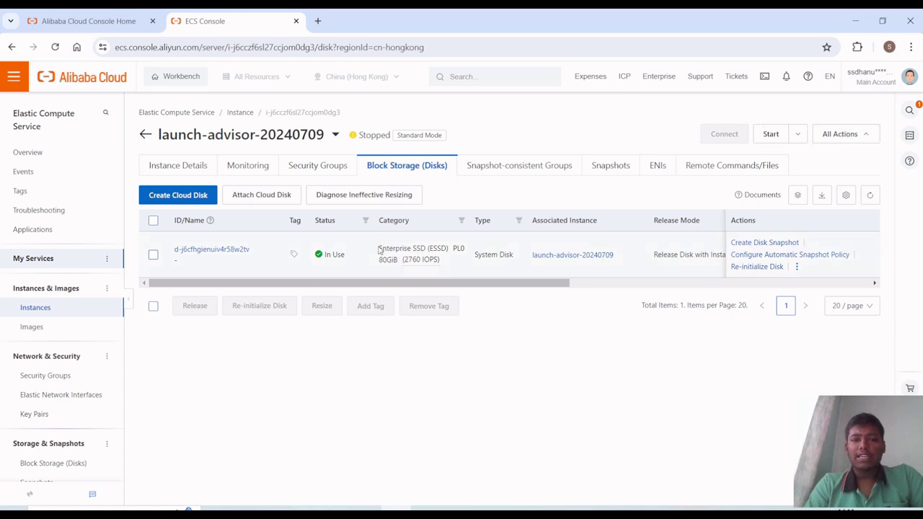
# - Check the system disk's category, then bring up the instance's actions list again
pyautogui.moveTo(378, 248); pyautogui.dragTo(447, 272)
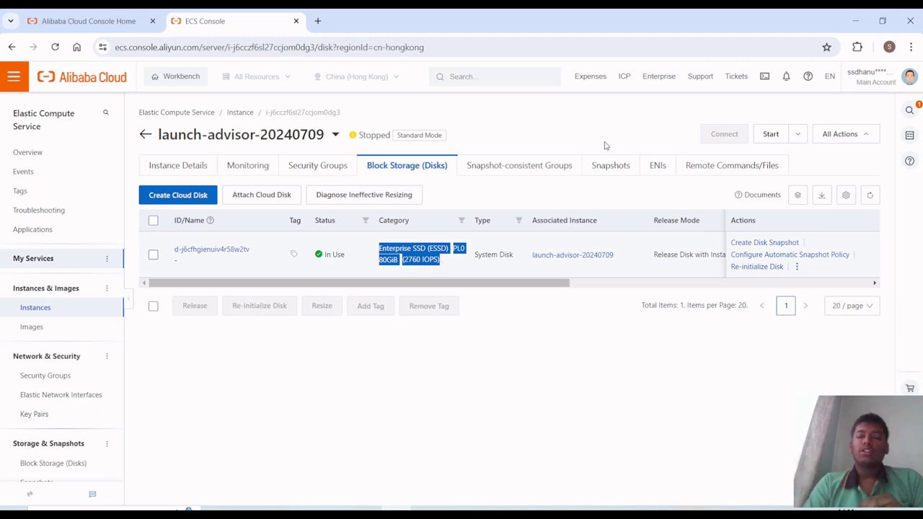
pyautogui.click(849, 141)
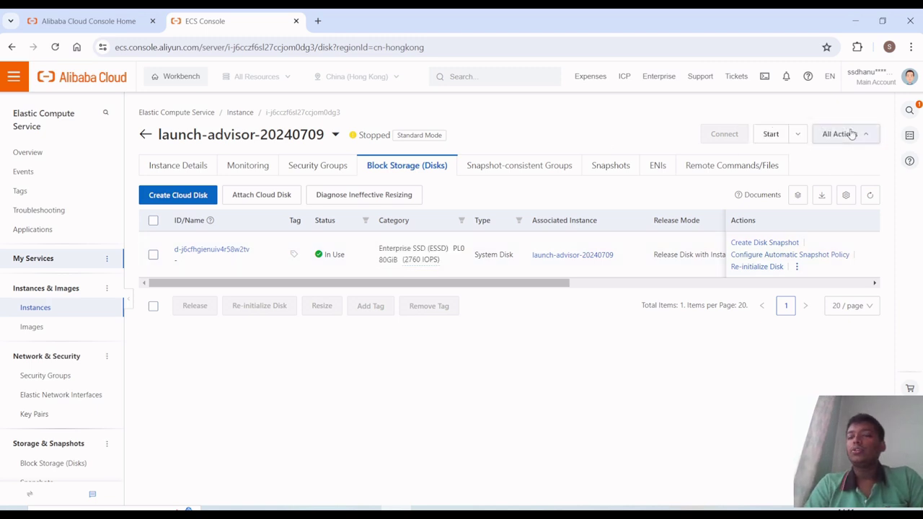
pyautogui.click(849, 136)
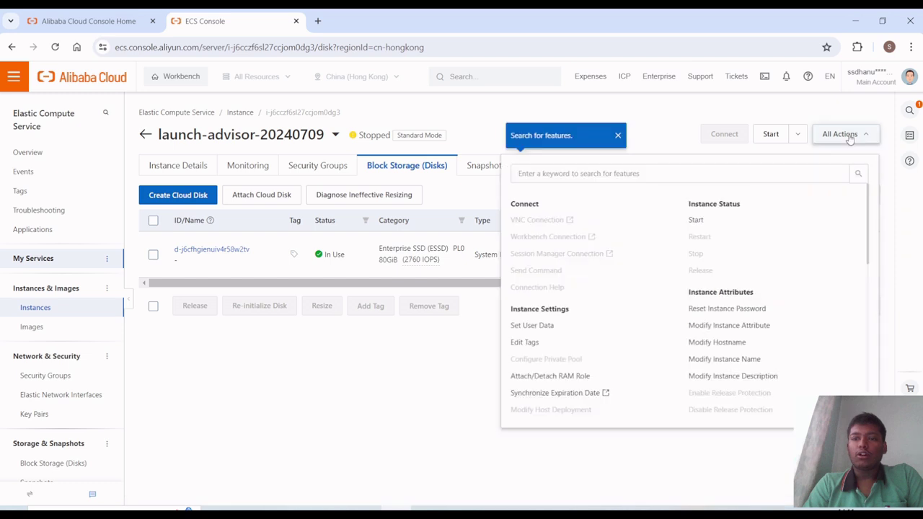
pyautogui.scroll(-10, 674, 375)
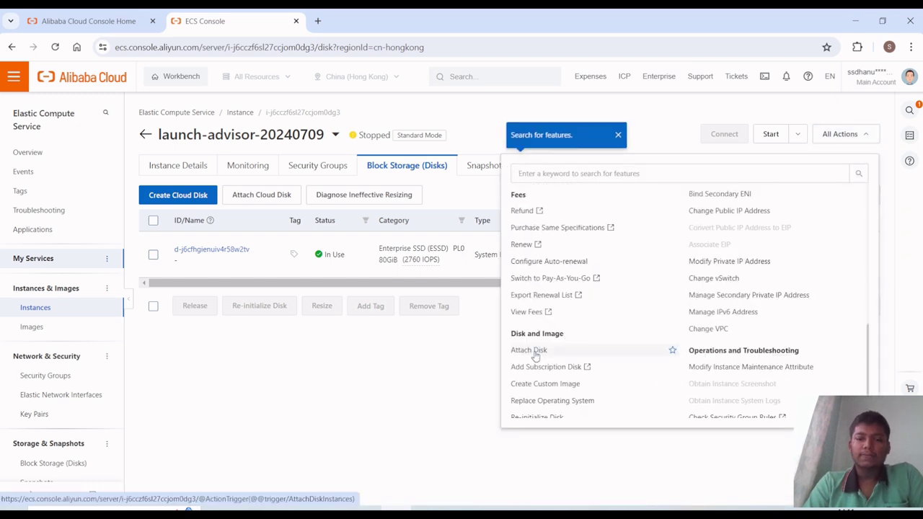
# - Start Attach Disk and choose Create Cloud Disk from the Disk field's dropdown
pyautogui.click(535, 352)
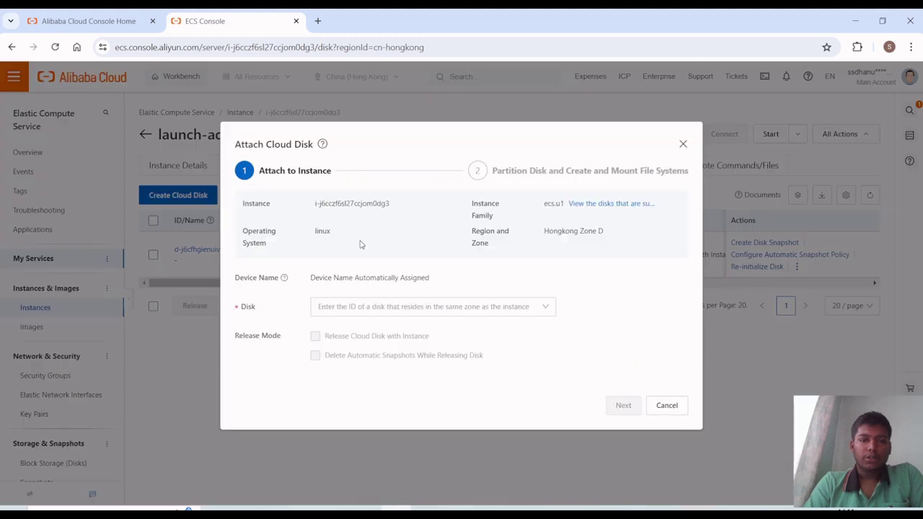
pyautogui.click(355, 306)
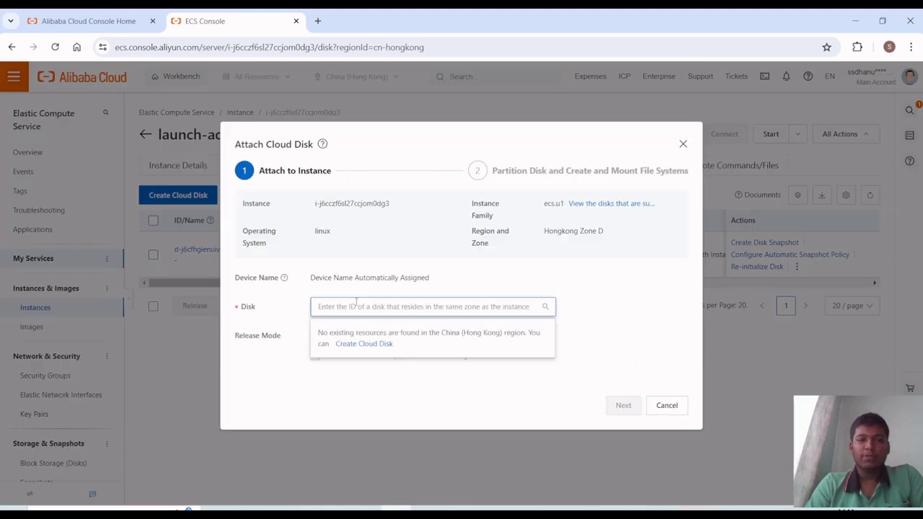
pyautogui.click(365, 344)
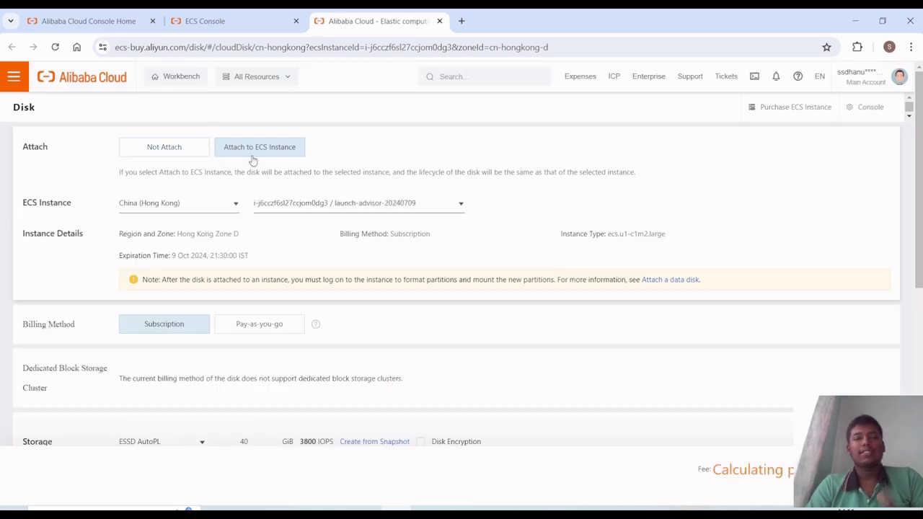
# - Set the new disk to Not Attach and keep the China (Hong Kong) region
pyautogui.click(179, 149)
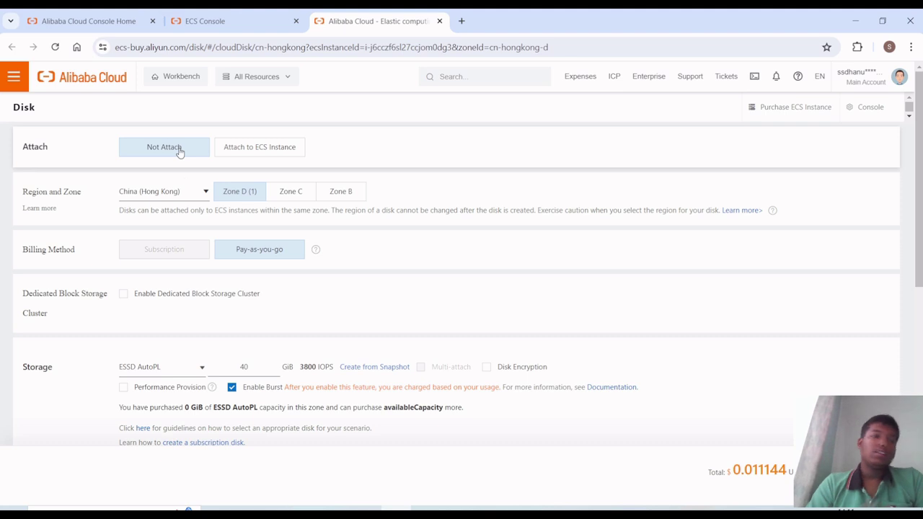
pyautogui.click(181, 191)
pyautogui.click(209, 192)
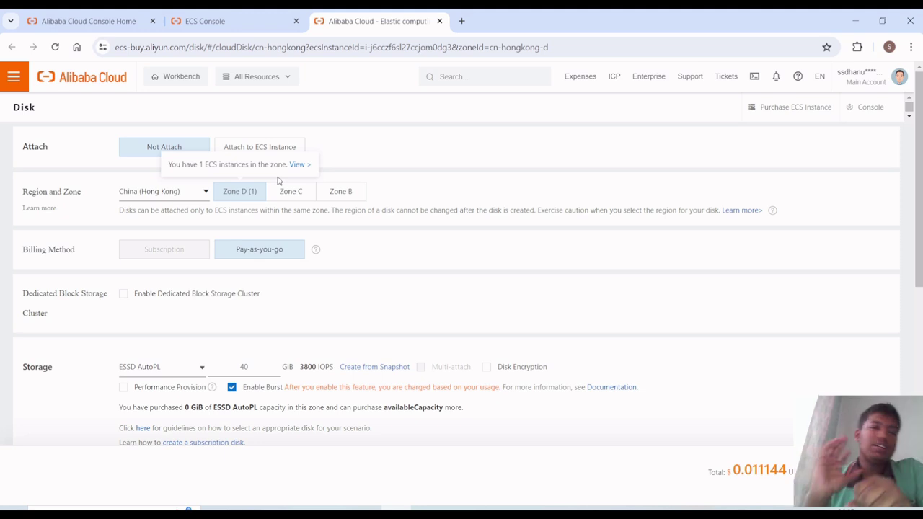
pyautogui.scroll(-1, 278, 180)
pyautogui.scroll(1, 257, 340)
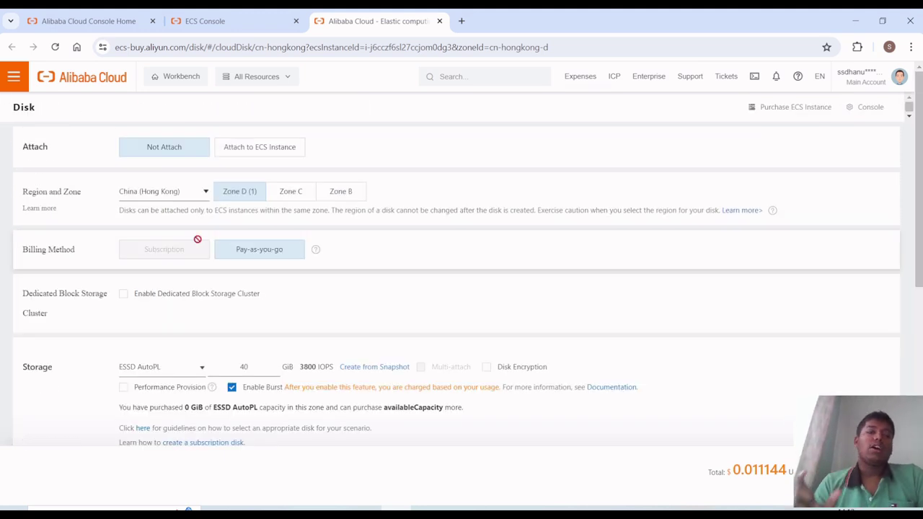
pyautogui.scroll(-3, 197, 238)
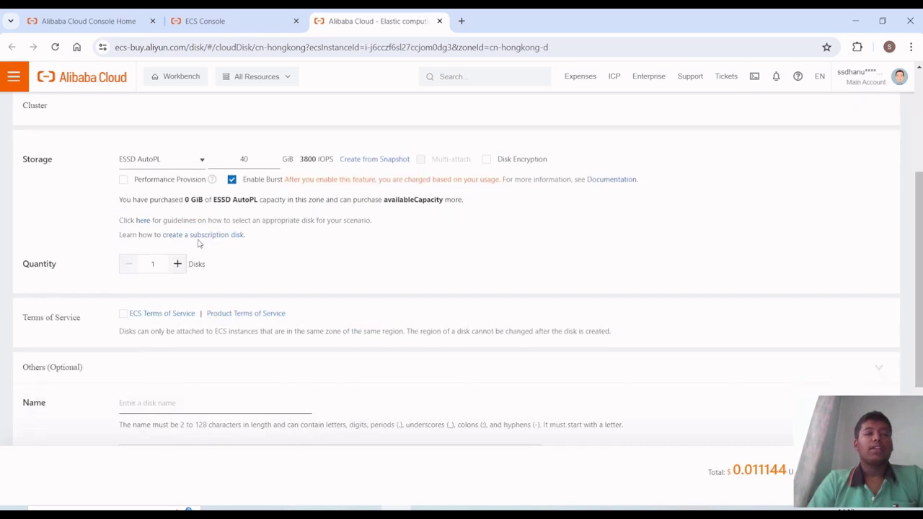
# - Look over the storage types and description field, then close the purchase page unbought
pyautogui.click(171, 162)
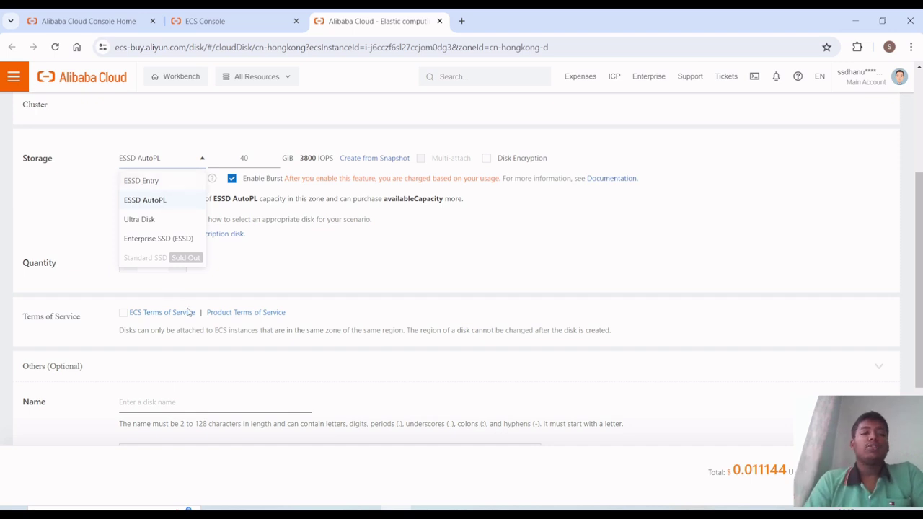
pyautogui.scroll(-5, 236, 352)
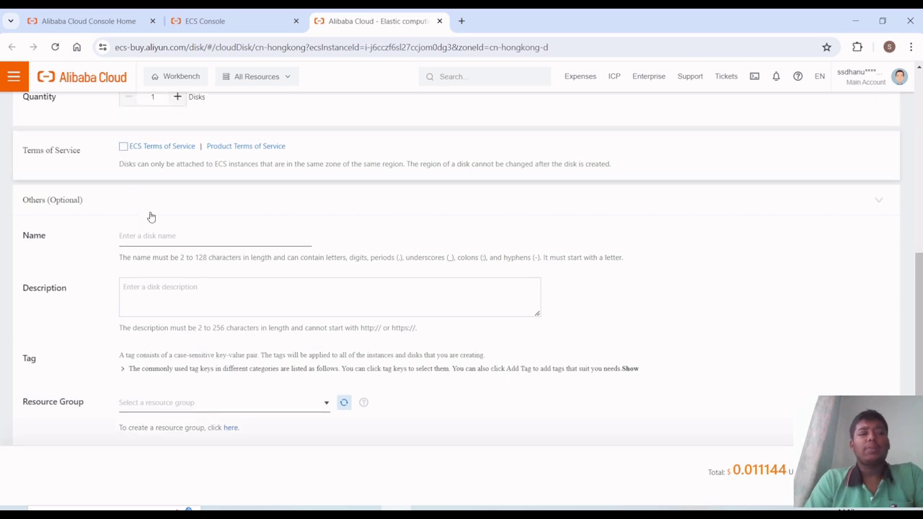
pyautogui.scroll(-1, 154, 237)
pyautogui.click(155, 237)
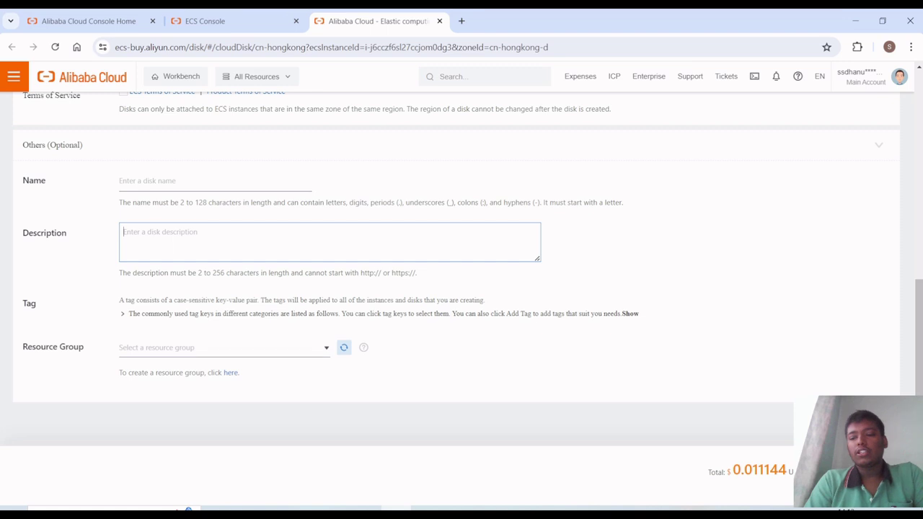
pyautogui.scroll(3, 818, 351)
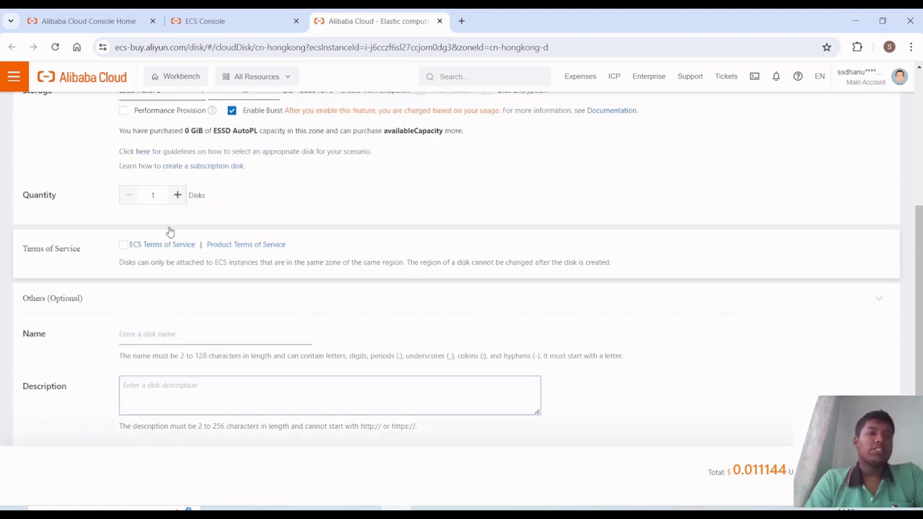
pyautogui.hotkey('ctrl', 'w')
# - Cancel the Attach Cloud Disk dialog, returning to the instance's 80 GiB system disk list
pyautogui.click(388, 373)
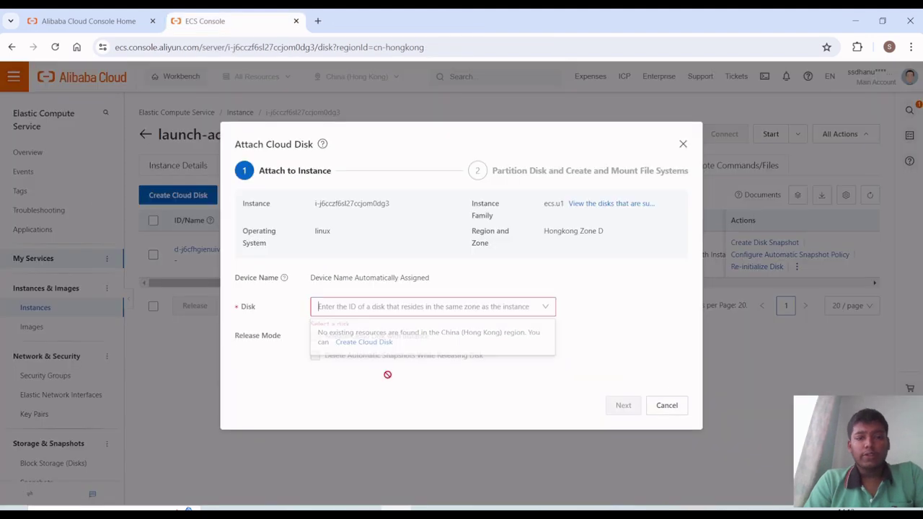
pyautogui.click(666, 409)
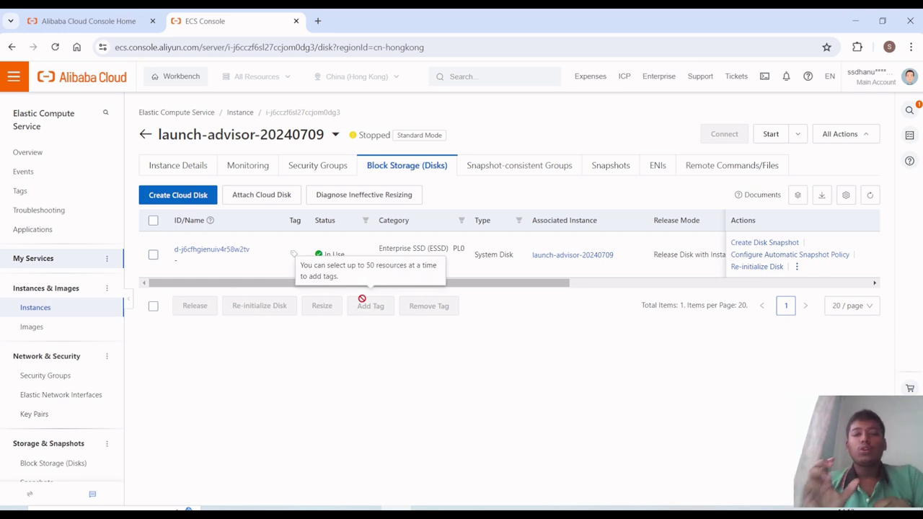
pyautogui.click(156, 269)
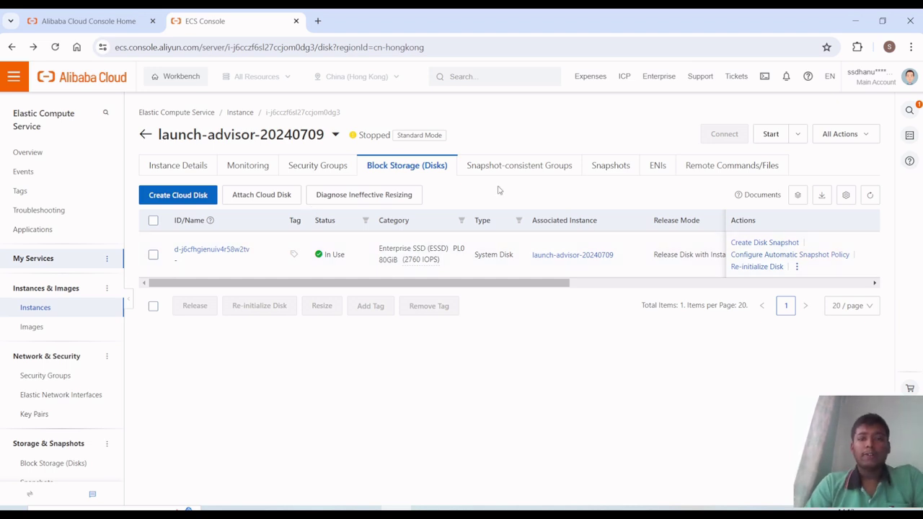
pyautogui.hotkey('ctrl', 'd')
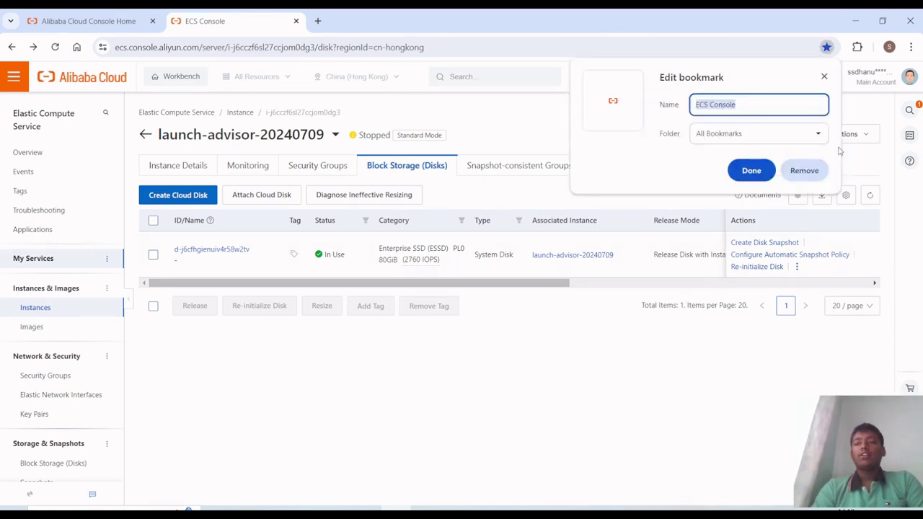
pyautogui.click(804, 171)
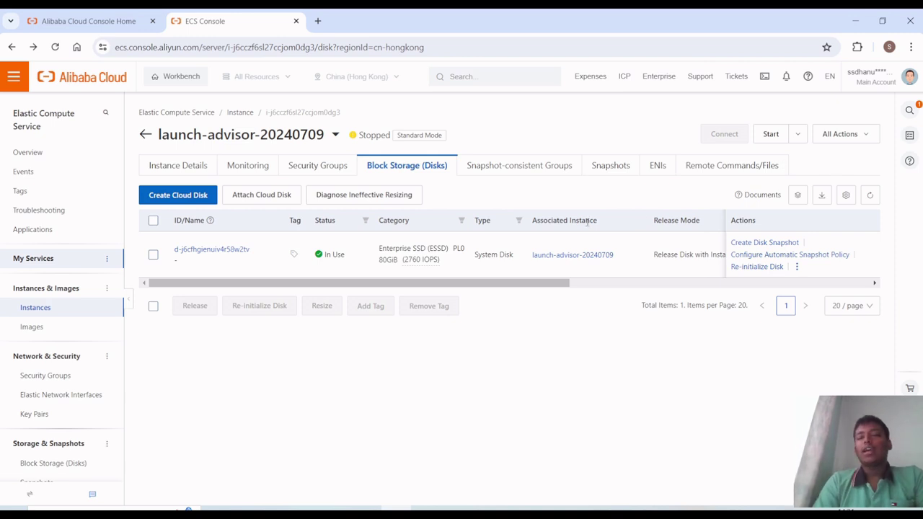
# - Switch to the instance's Snapshots tab and read the billing note about activating the snapshot service
pyautogui.click(596, 171)
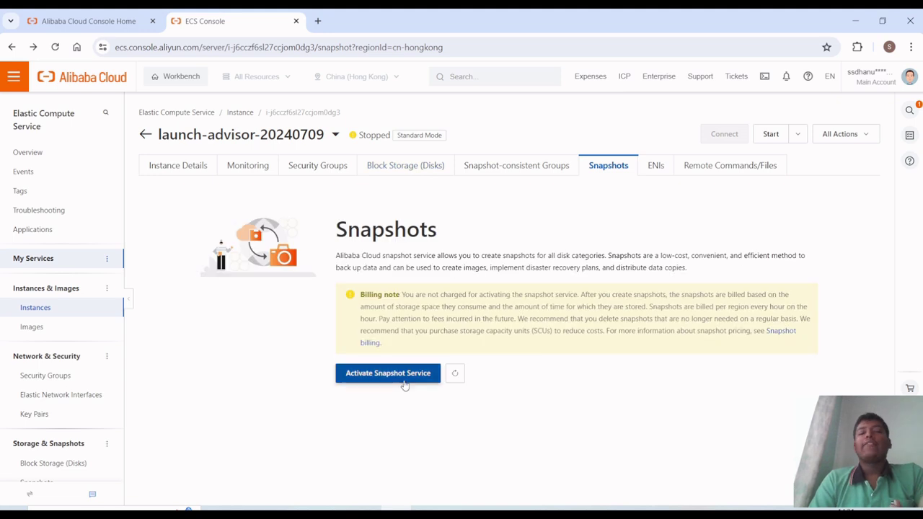
pyautogui.moveTo(402, 294); pyautogui.dragTo(402, 377)
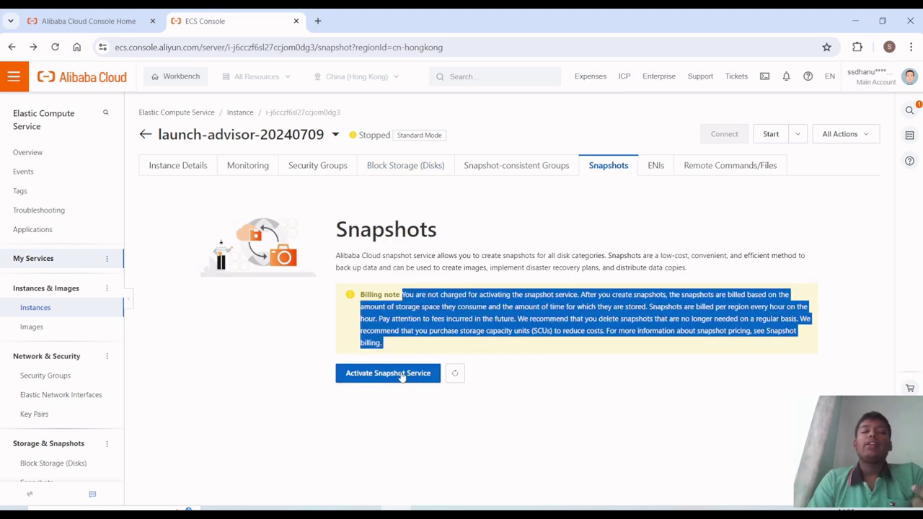
pyautogui.click(445, 439)
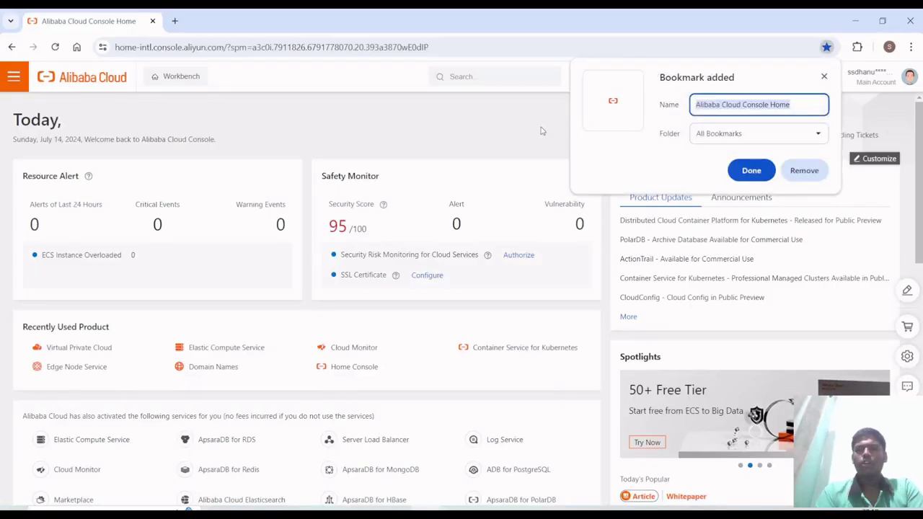
# - Remove the Console Home bookmark, then launch Virtual Private Cloud from Networking & CDN in the products menu
pyautogui.click(800, 173)
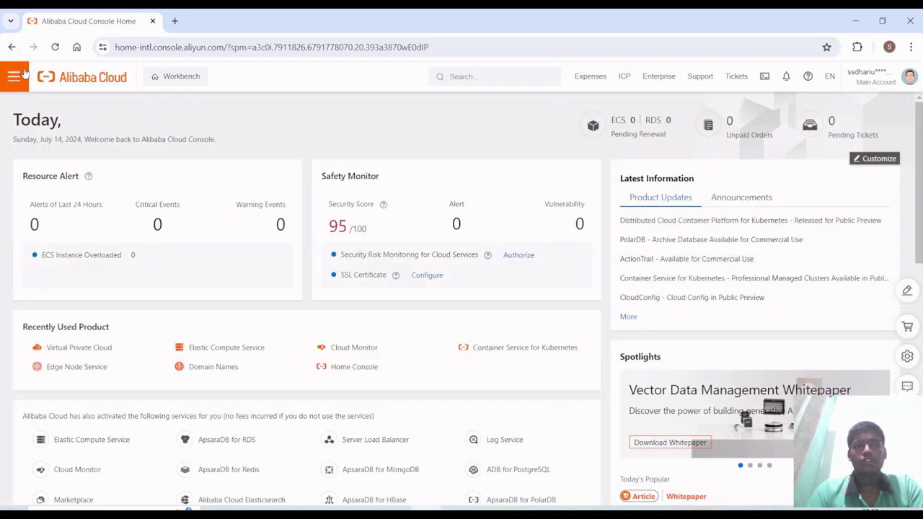
pyautogui.click(24, 74)
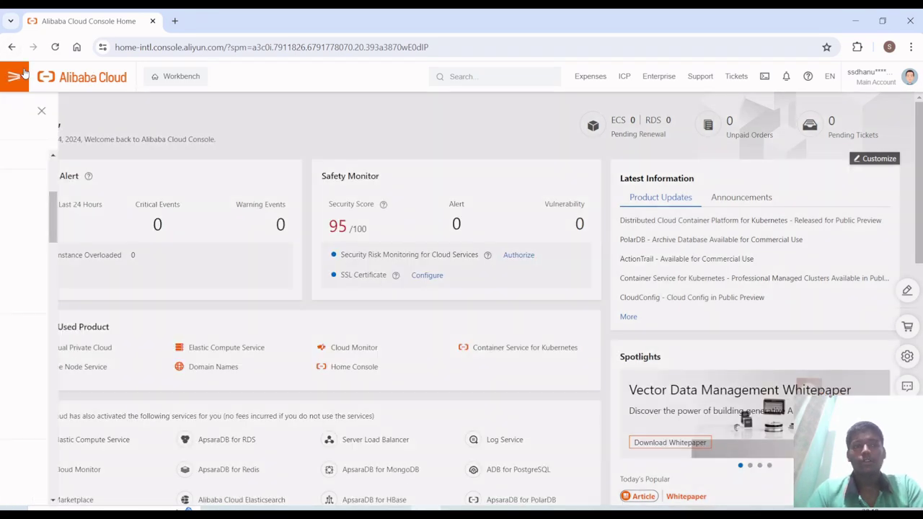
pyautogui.scroll(-3, 209, 317)
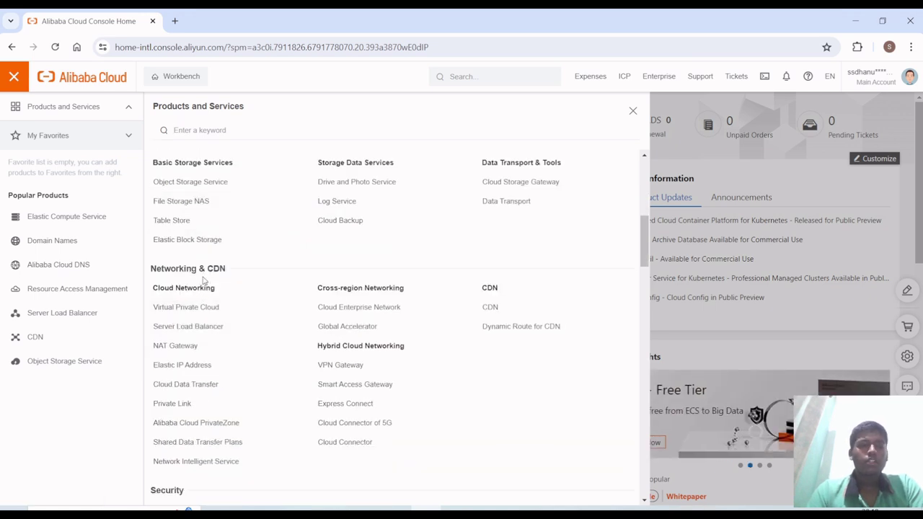
pyautogui.scroll(-1, 179, 366)
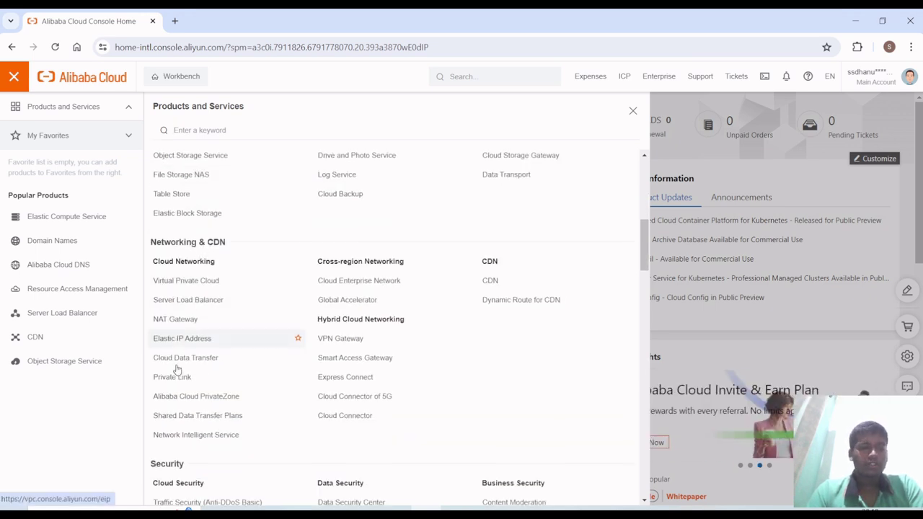
pyautogui.click(186, 284)
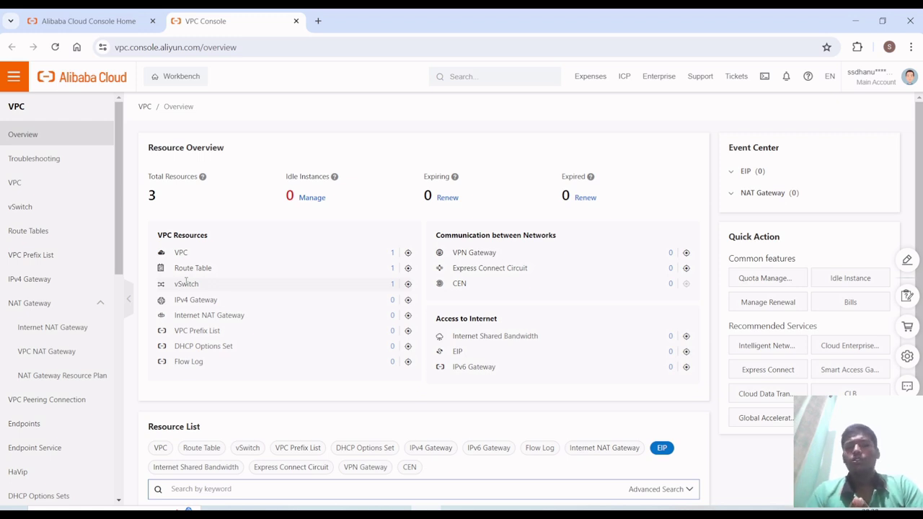
# - Open the VPC list to see the default Hong Kong VPC with CIDR 172.16.0.0/12
pyautogui.scroll(-1, 186, 284)
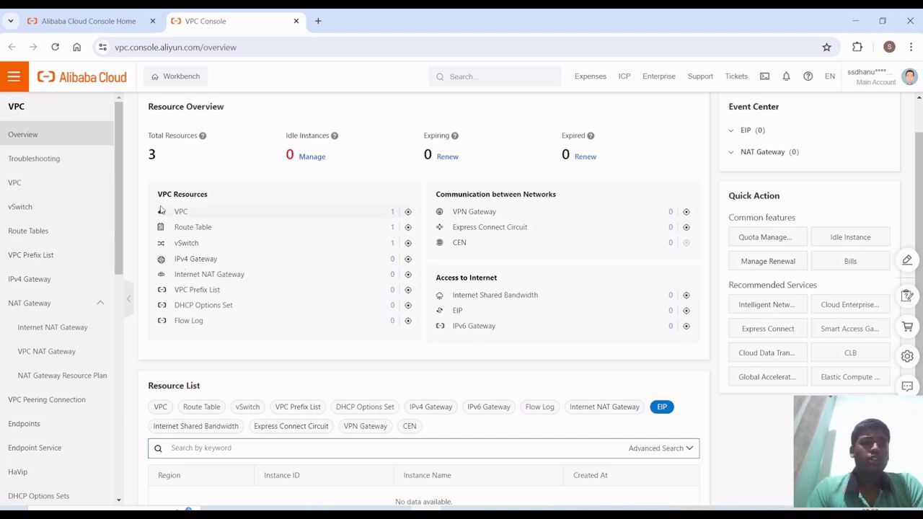
pyautogui.scroll(1, 163, 211)
pyautogui.scroll(-2, 155, 339)
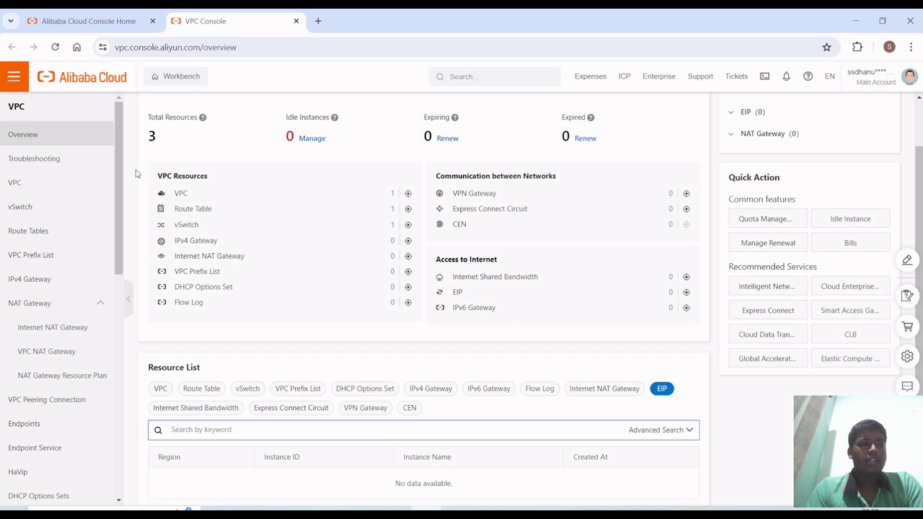
pyautogui.click(62, 190)
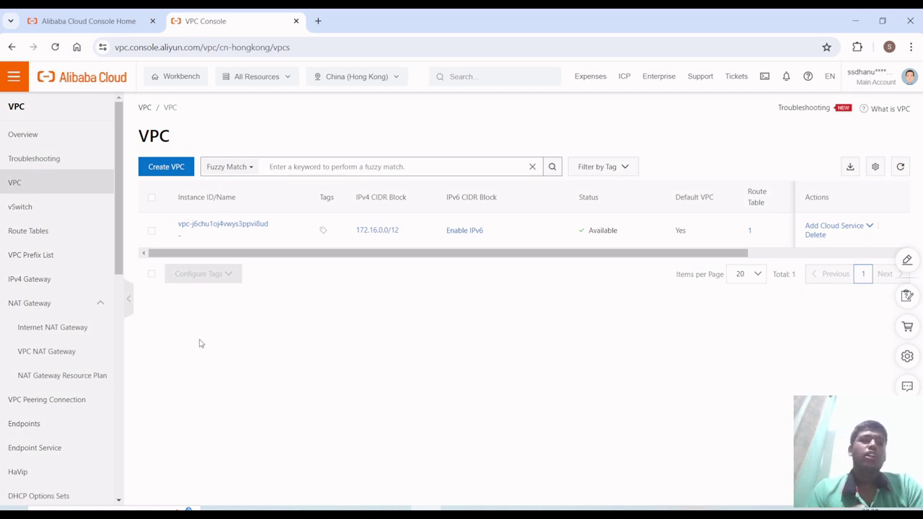
pyautogui.click(356, 81)
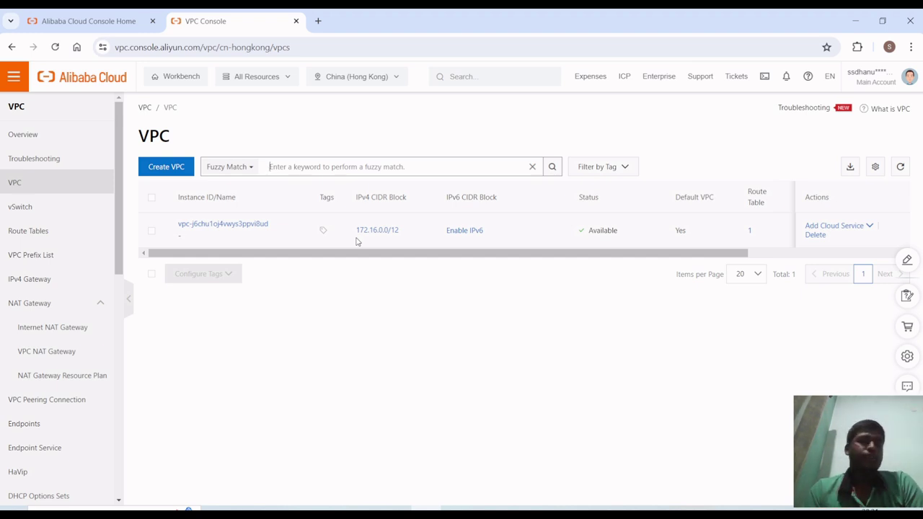
# - Begin a new VPC, keeping China (Hong Kong) as its region, and focus the Name field
pyautogui.click(167, 167)
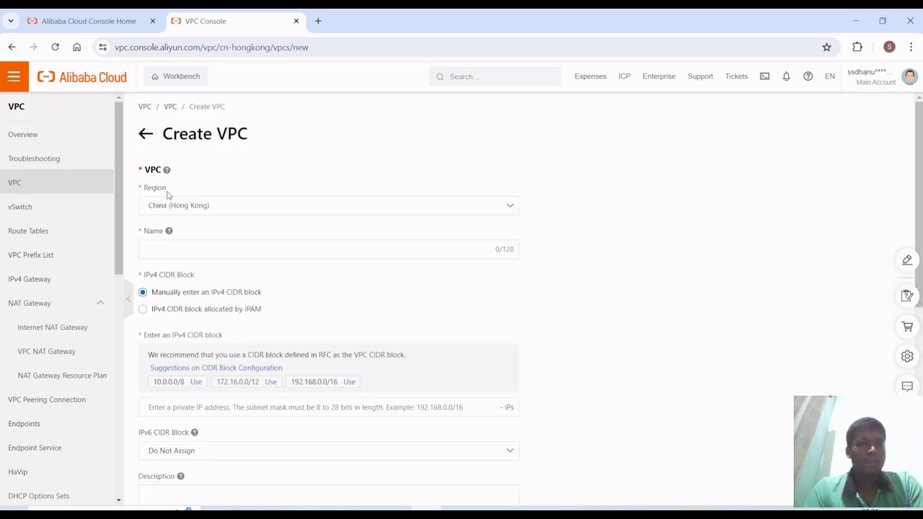
pyautogui.scroll(-1, 167, 205)
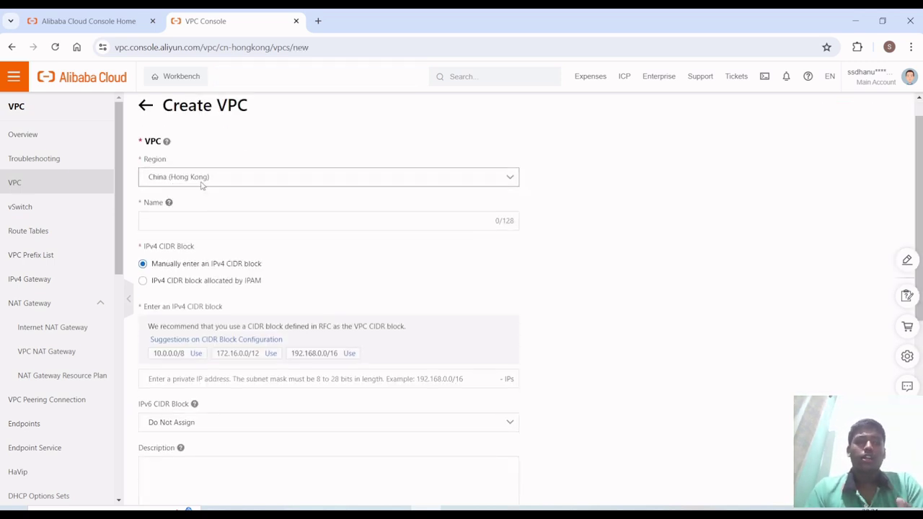
pyautogui.click(202, 186)
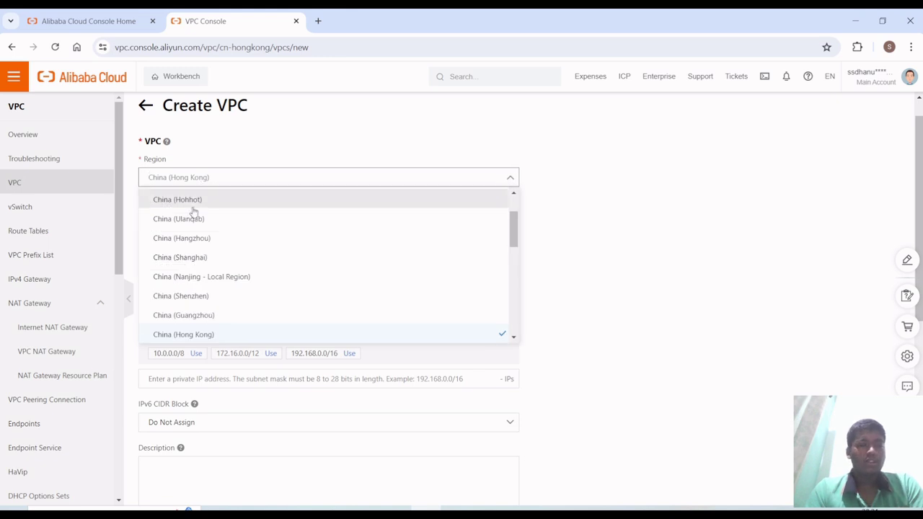
pyautogui.scroll(-1, 180, 326)
pyautogui.click(191, 313)
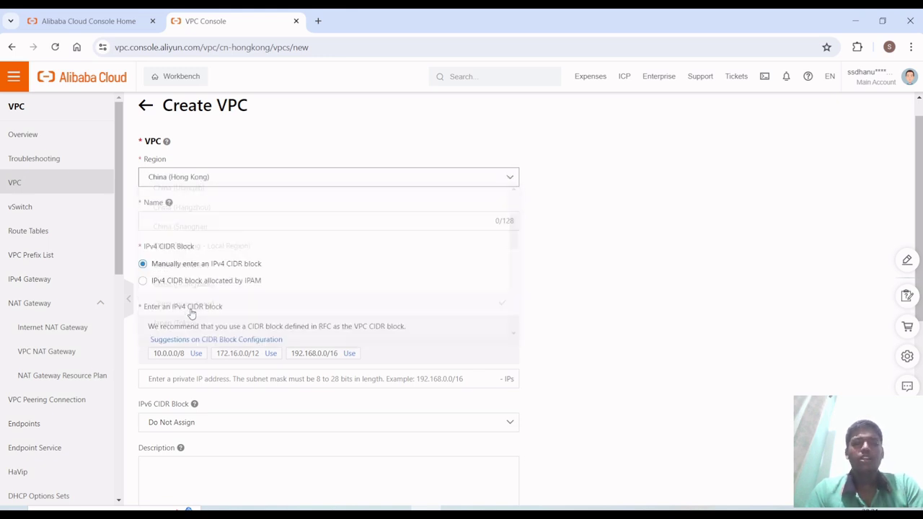
pyautogui.click(235, 220)
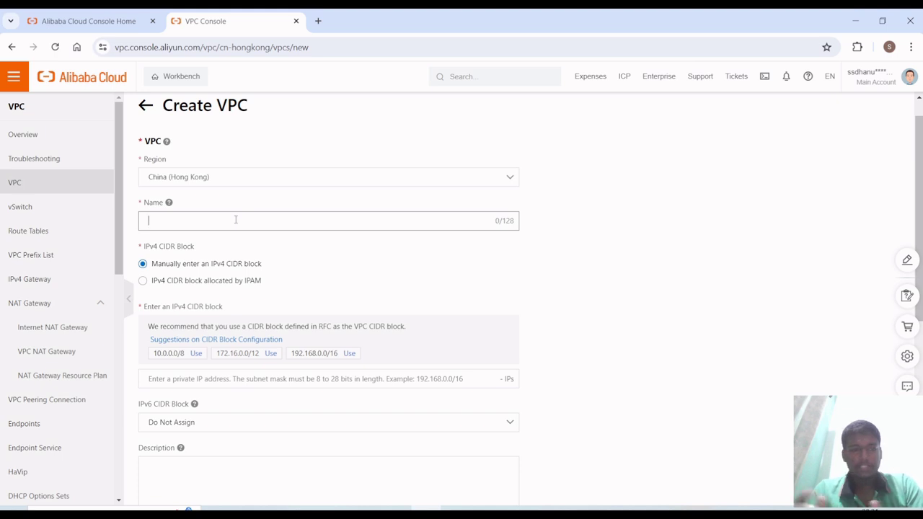
# - Enter Tutorial-vpc1 as the VPC name, correcting the hyphen
pyautogui.write('Tutorial')
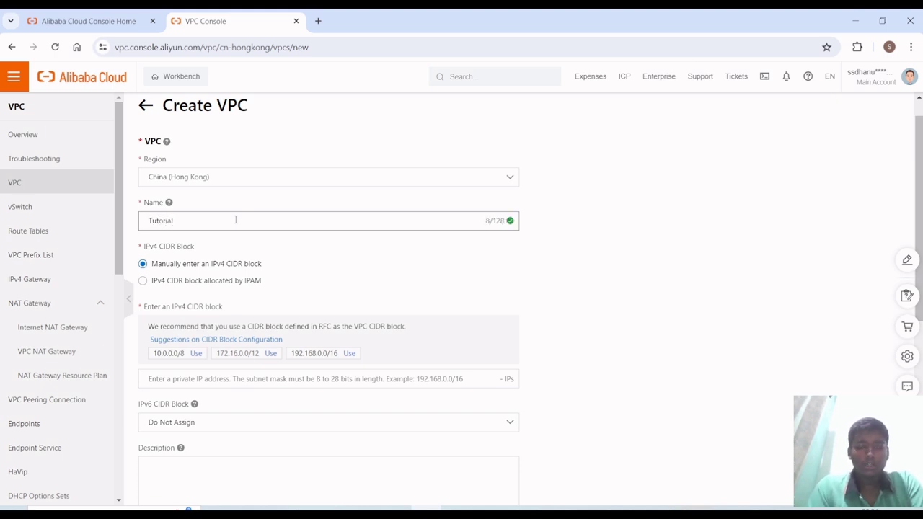
pyautogui.write('-')
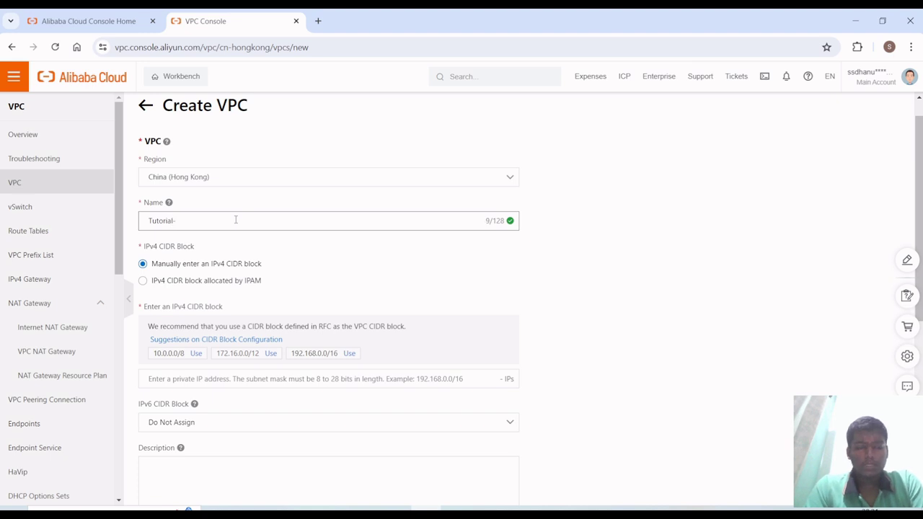
pyautogui.write('vpc1')
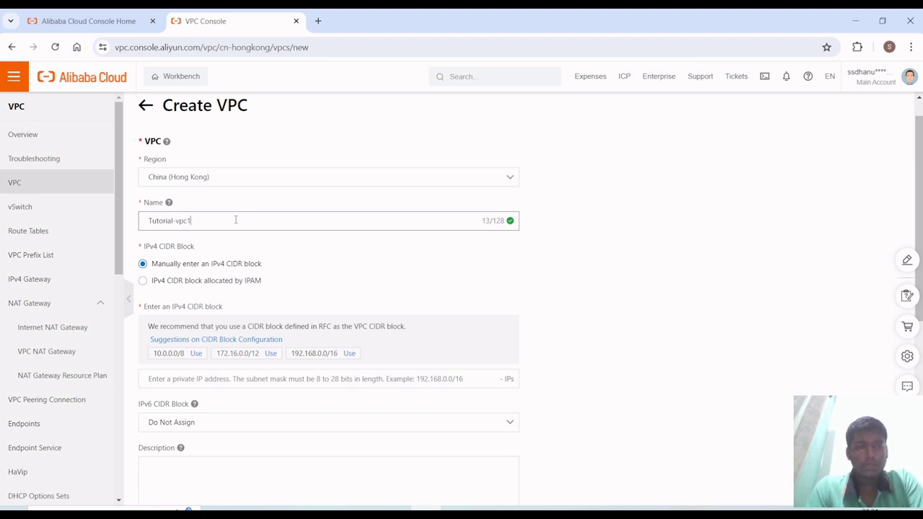
pyautogui.click(176, 222)
pyautogui.press('BackSpace')
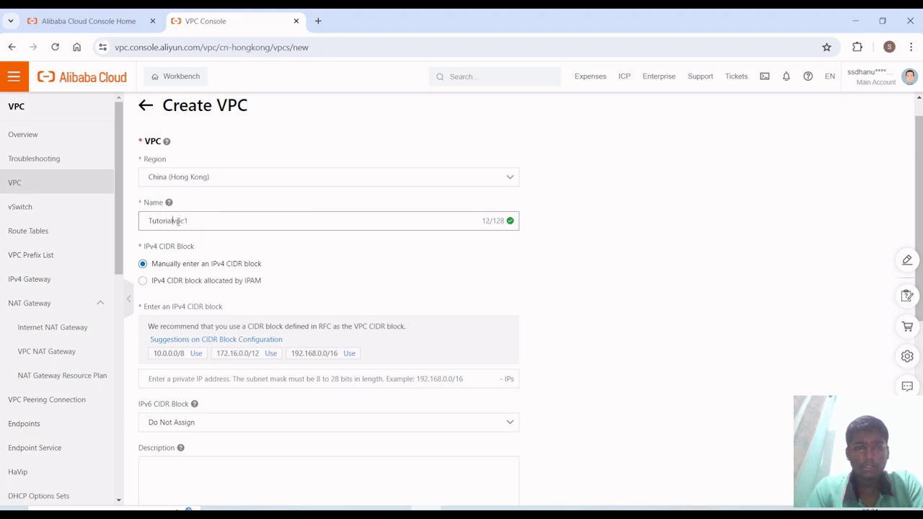
pyautogui.click(174, 221)
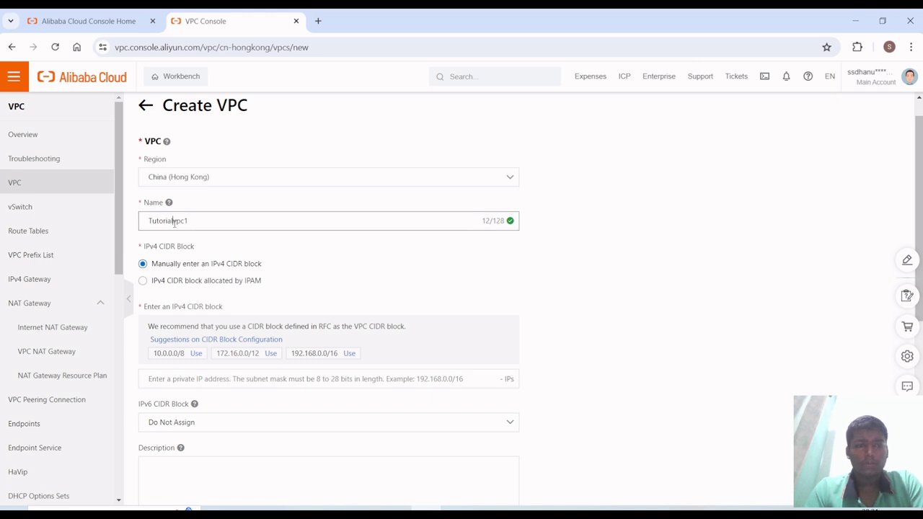
pyautogui.write('-')
pyautogui.scroll(-1, 183, 242)
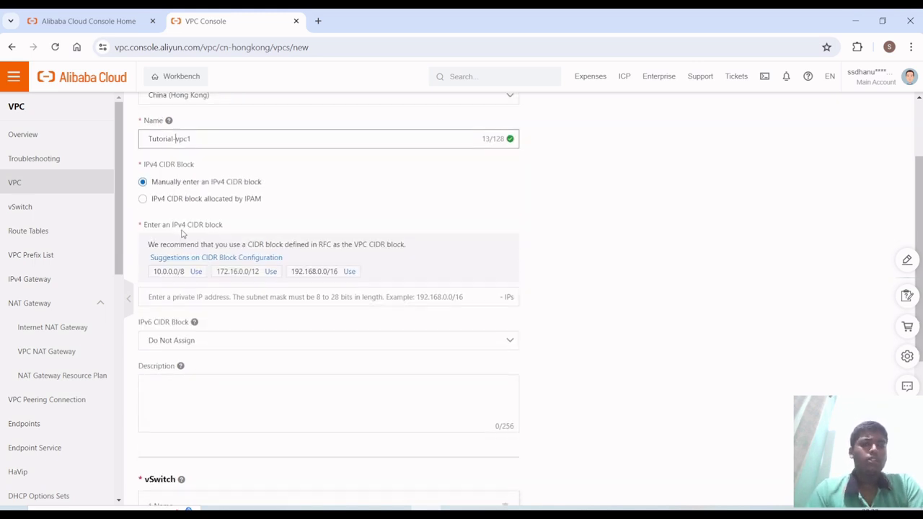
pyautogui.scroll(1, 182, 231)
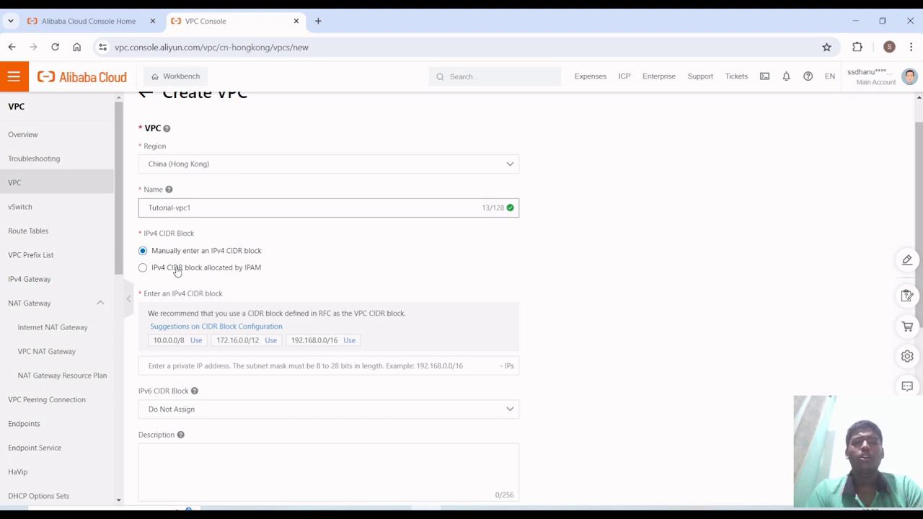
# - Use the suggested 10.0.0.0/8 block as the VPC's IPv4 CIDR
pyautogui.scroll(-1, 177, 271)
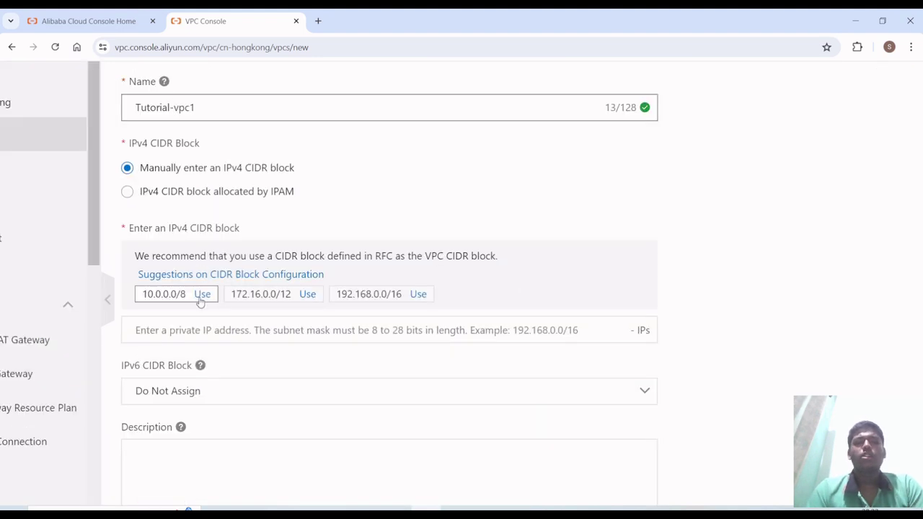
pyautogui.click(201, 296)
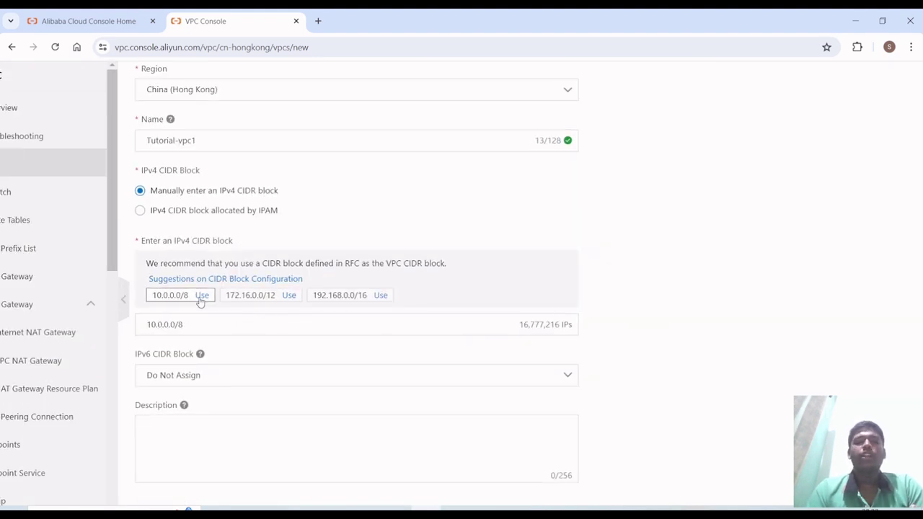
pyautogui.scroll(-3, 201, 302)
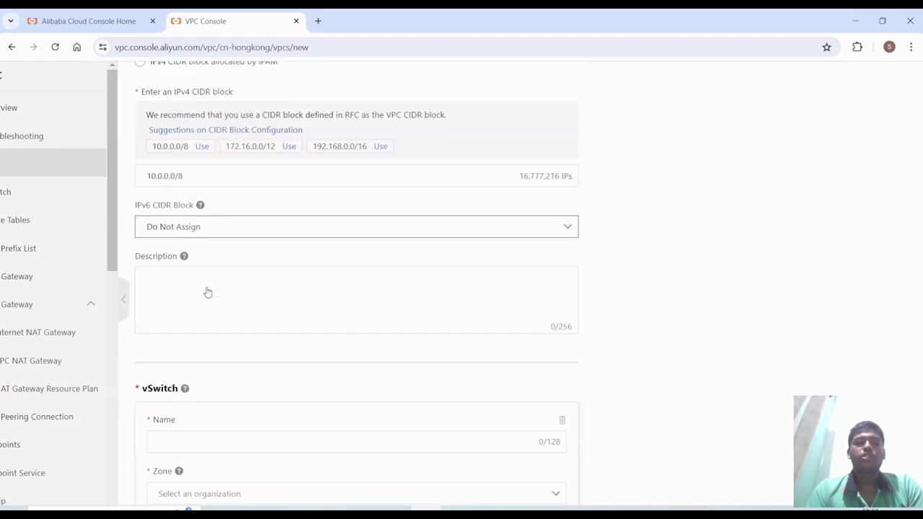
pyautogui.keyDown('ctrl'); pyautogui.scroll(-3, 239, 235); pyautogui.keyUp('ctrl')
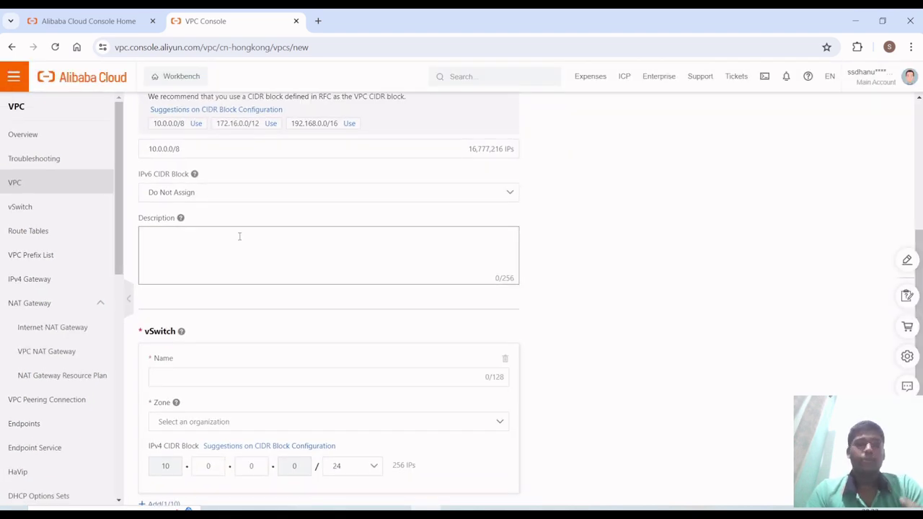
pyautogui.scroll(1, 240, 235)
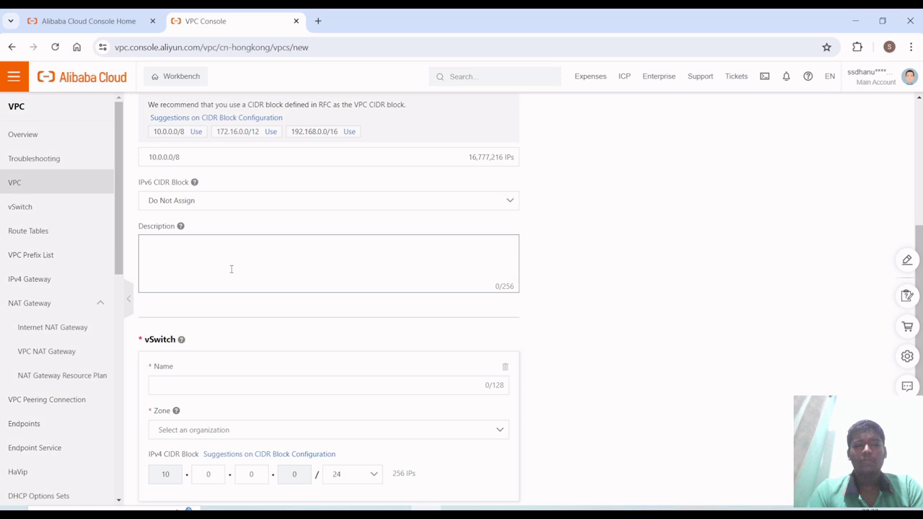
pyautogui.scroll(-2, 232, 269)
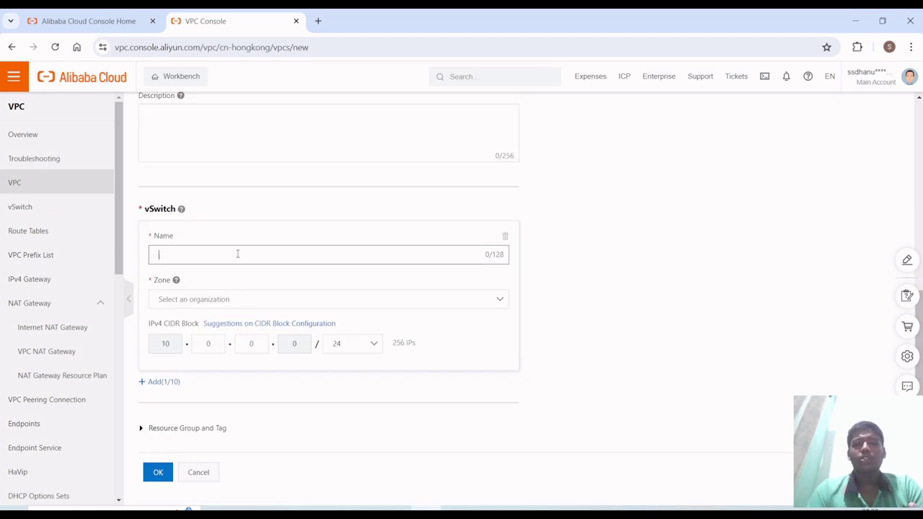
pyautogui.scroll(1, 241, 273)
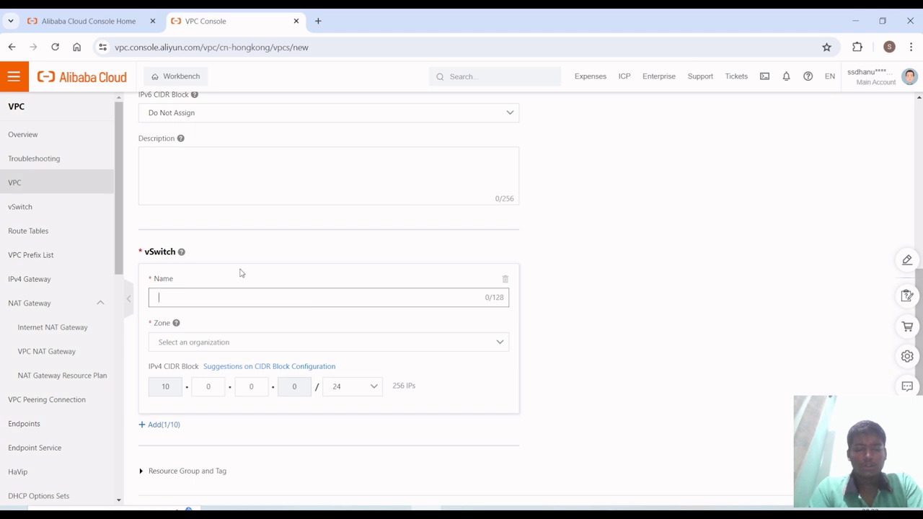
# - Name the vSwitch TutSwitch-1 and place it in Hong Kong Zone C, keeping 10.0.0.0/24
pyautogui.write('TutSwi')
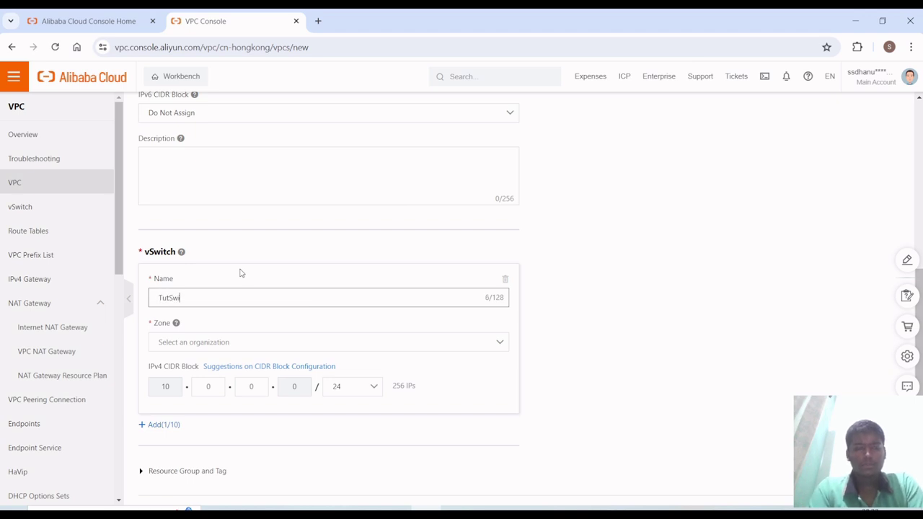
pyautogui.write('tch-1')
pyautogui.scroll(-1, 241, 273)
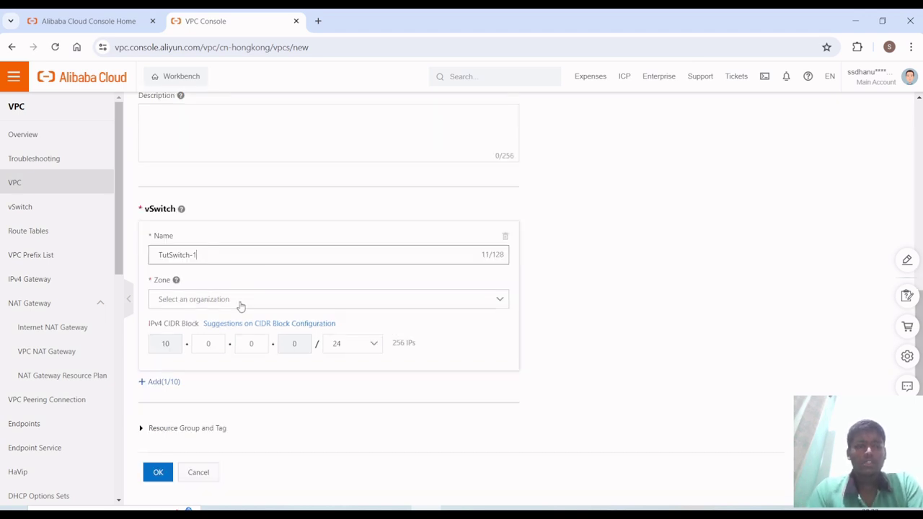
pyautogui.click(241, 307)
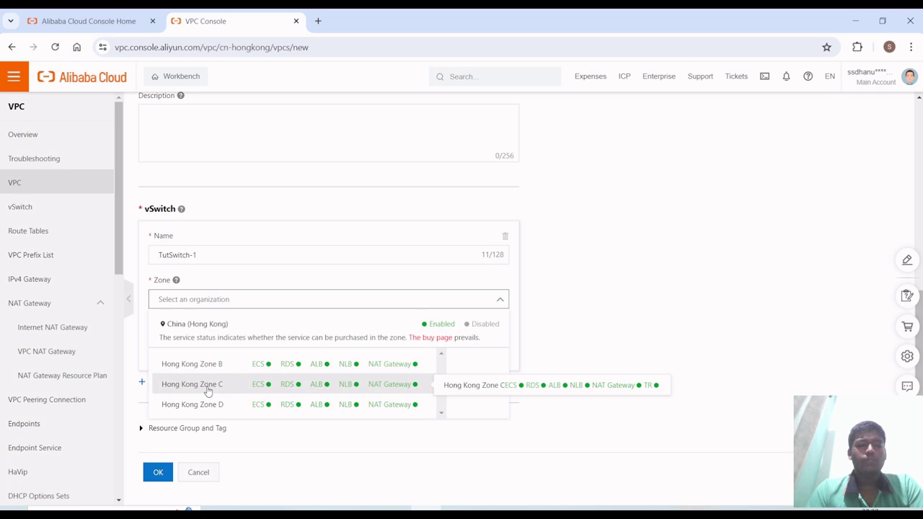
pyautogui.click(208, 388)
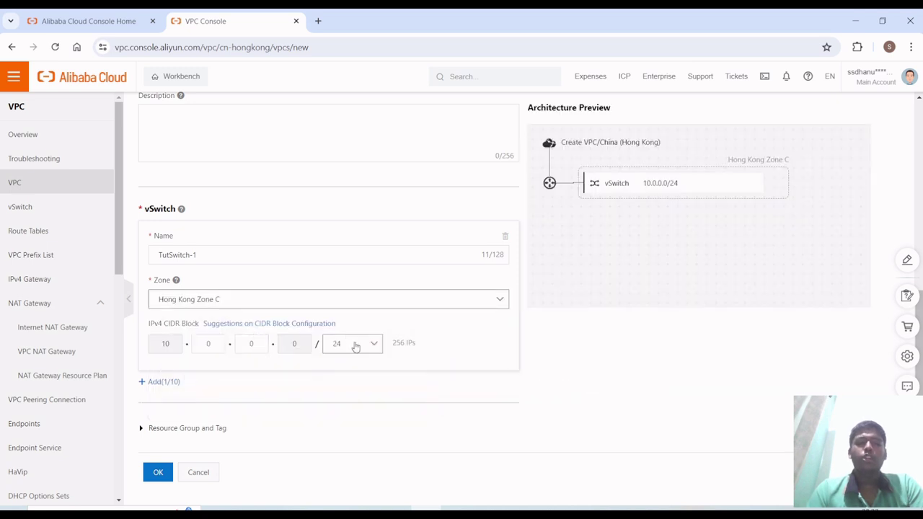
pyautogui.scroll(1, 356, 346)
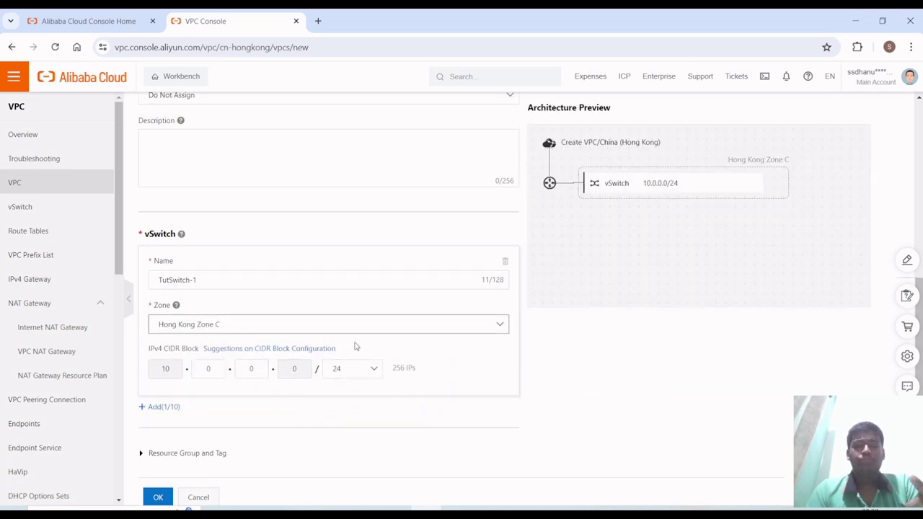
# - Try a /16 mask for the vSwitch block, leaving the second octet at 0
pyautogui.scroll(-1, 356, 347)
pyautogui.click(355, 346)
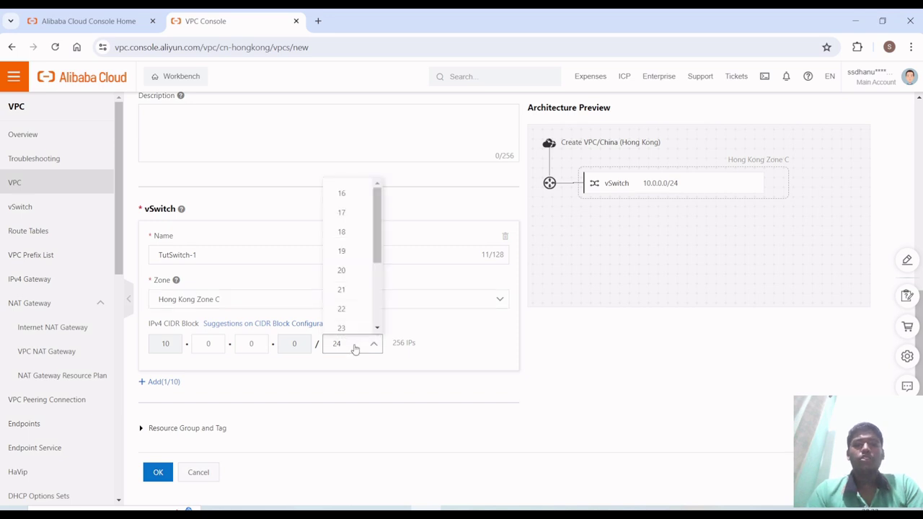
pyautogui.click(355, 348)
pyautogui.click(353, 351)
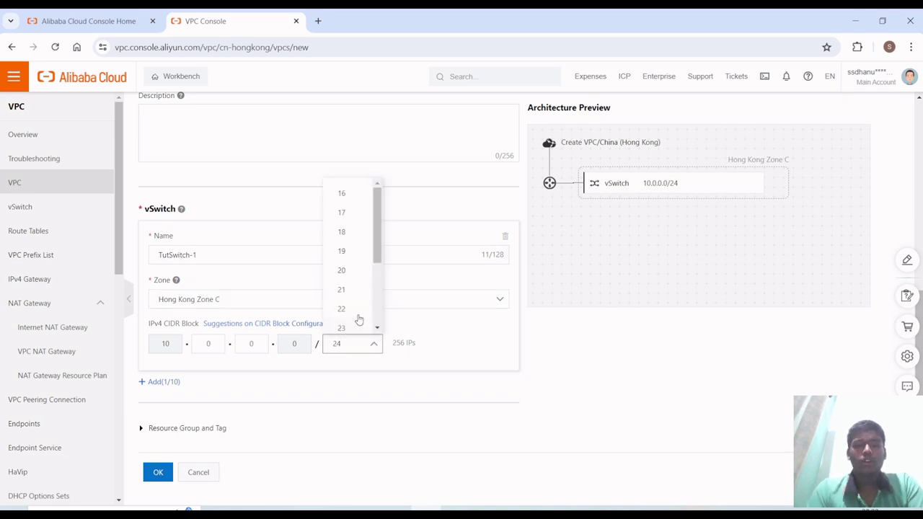
pyautogui.scroll(-2, 363, 285)
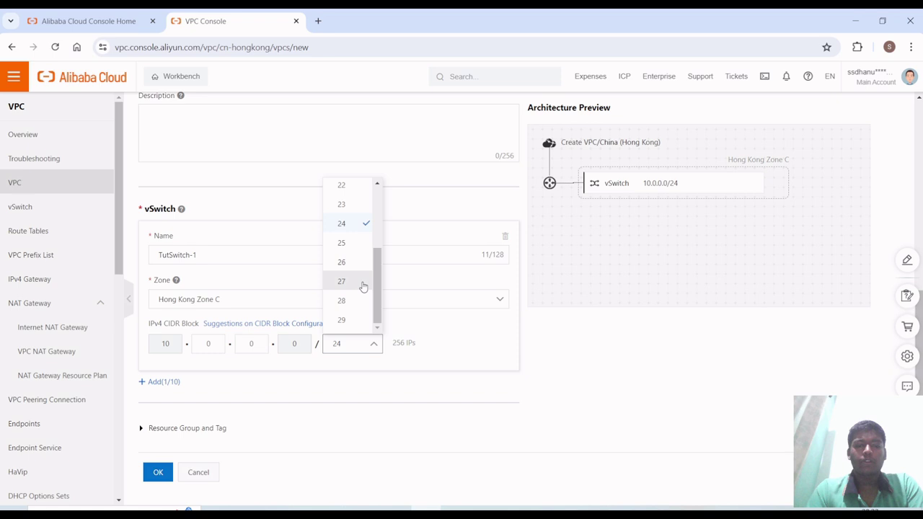
pyautogui.scroll(2, 362, 287)
pyautogui.scroll(-2, 352, 208)
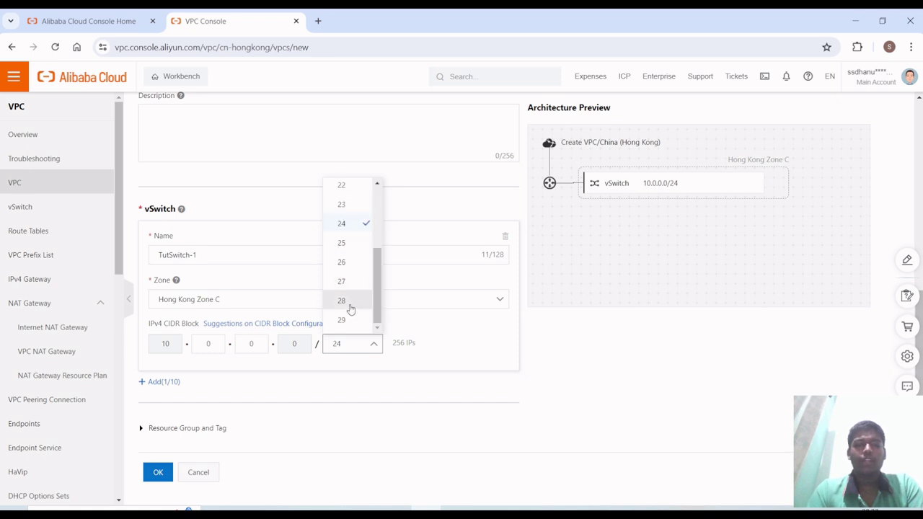
pyautogui.scroll(2, 350, 329)
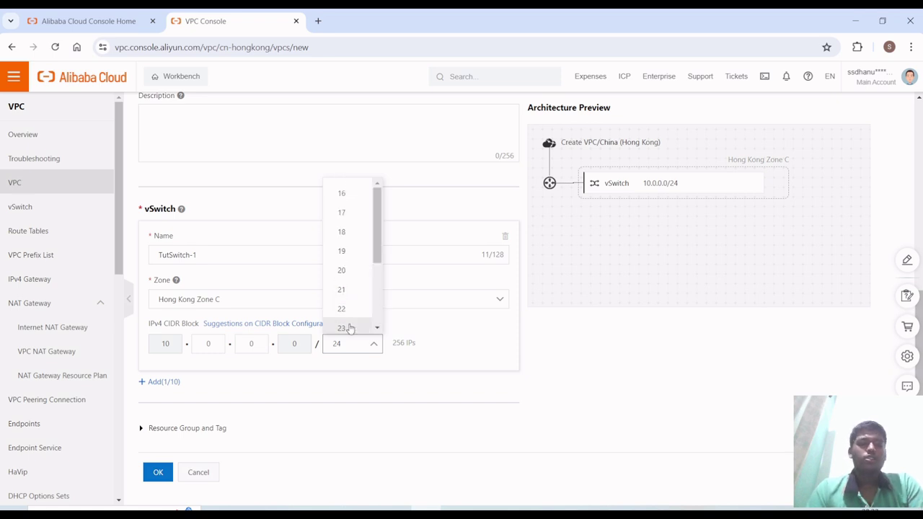
pyautogui.click(352, 195)
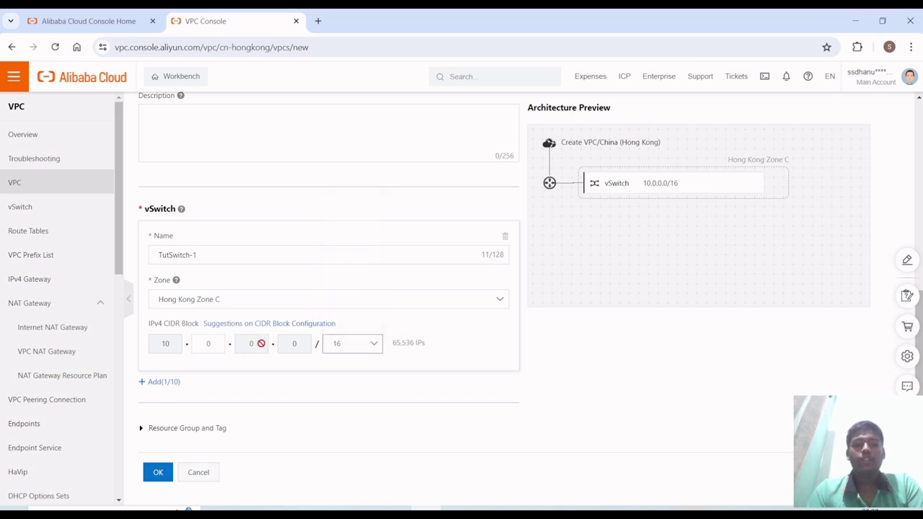
pyautogui.click(212, 343)
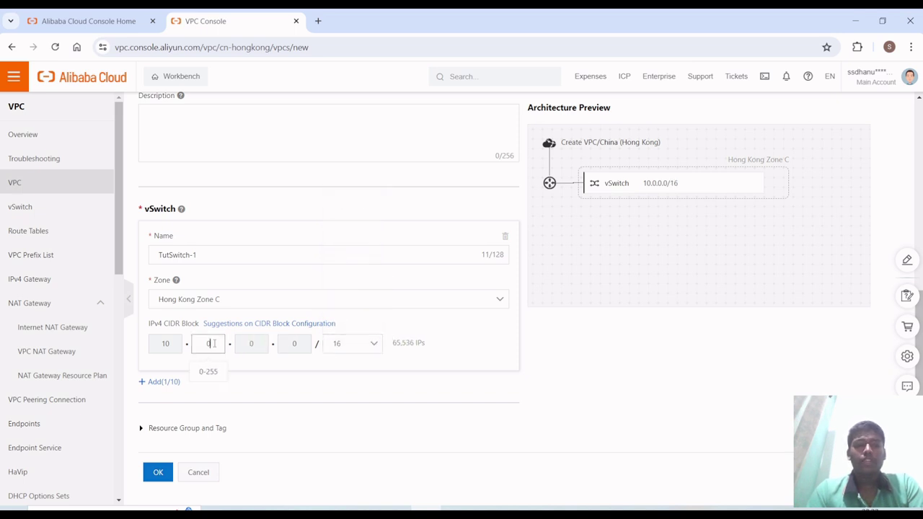
pyautogui.click(412, 342)
pyautogui.click(412, 342)
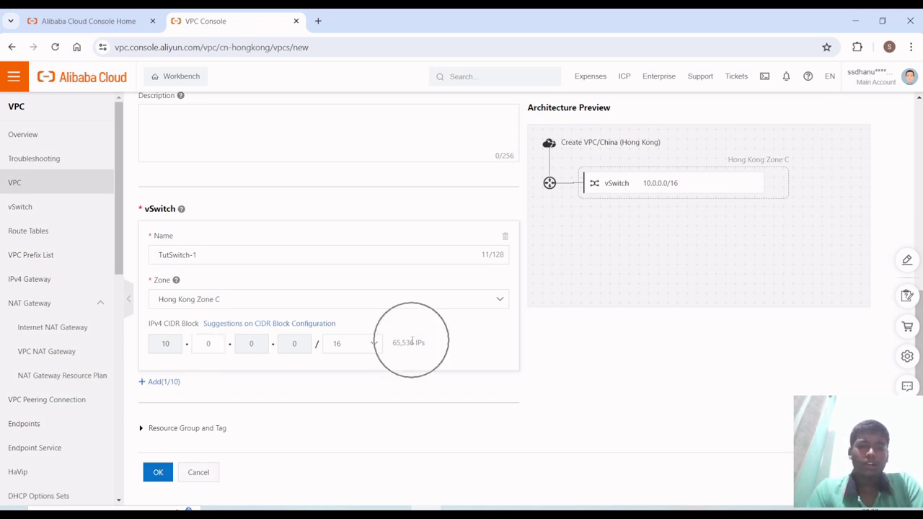
pyautogui.click(412, 342)
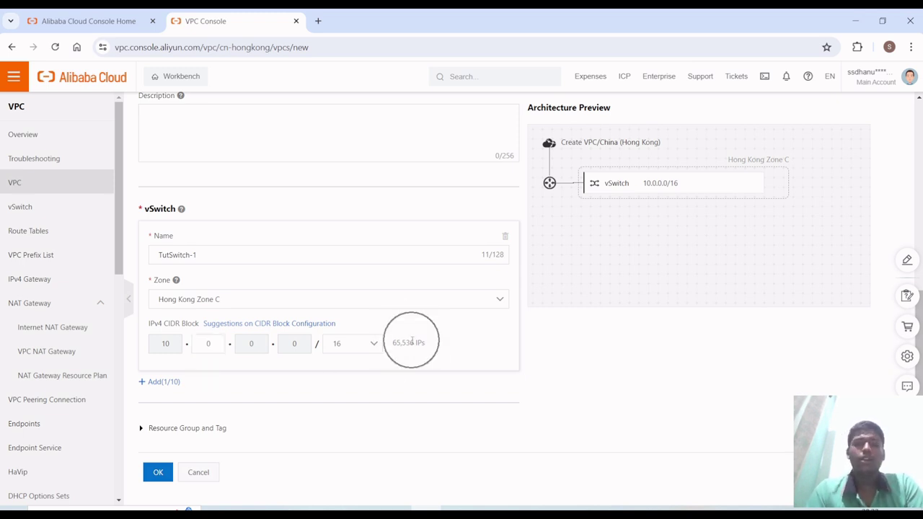
# - Try mask lengths 19, 25 and 24, then settle on /27 for 32 IPs
pyautogui.click(357, 345)
pyautogui.click(360, 250)
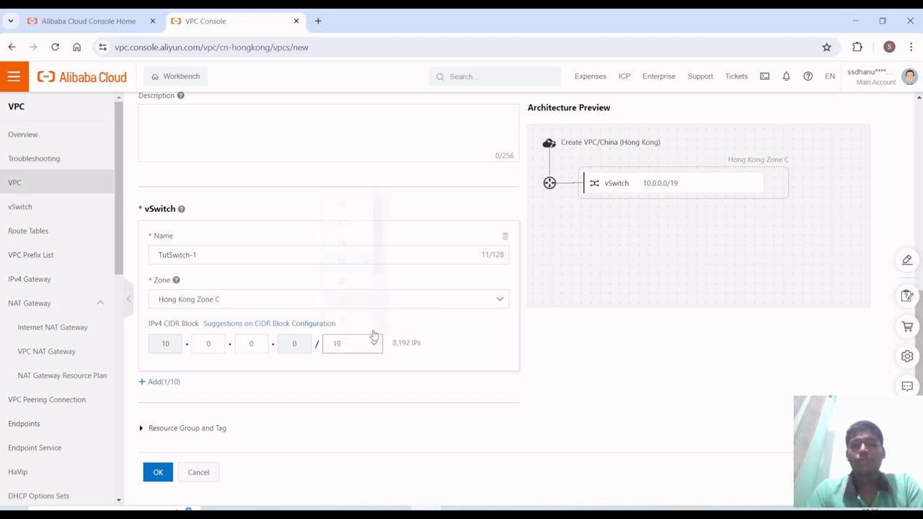
pyautogui.click(364, 350)
pyautogui.scroll(-3, 348, 324)
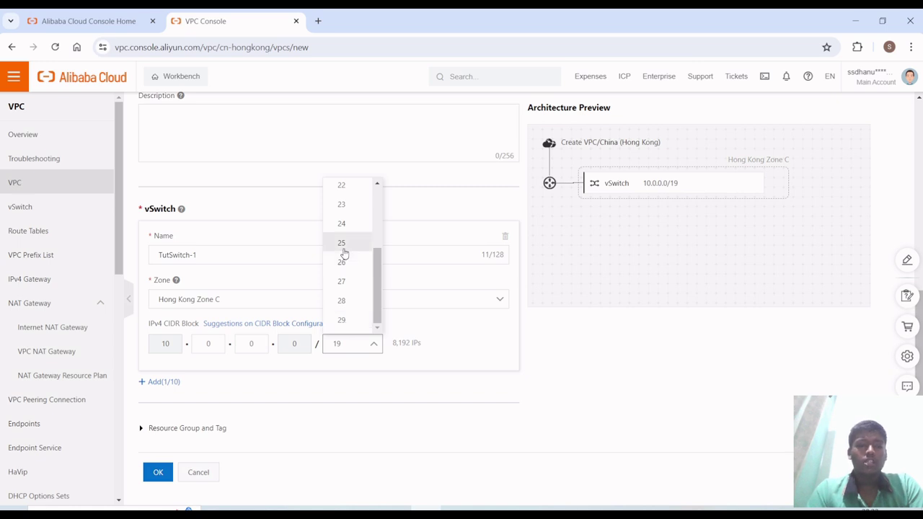
pyautogui.click(344, 245)
pyautogui.click(364, 358)
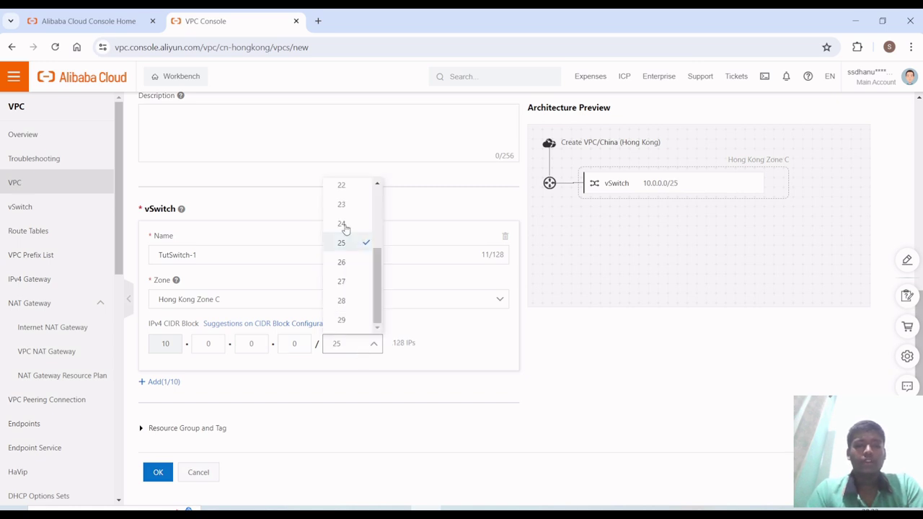
pyautogui.click(343, 225)
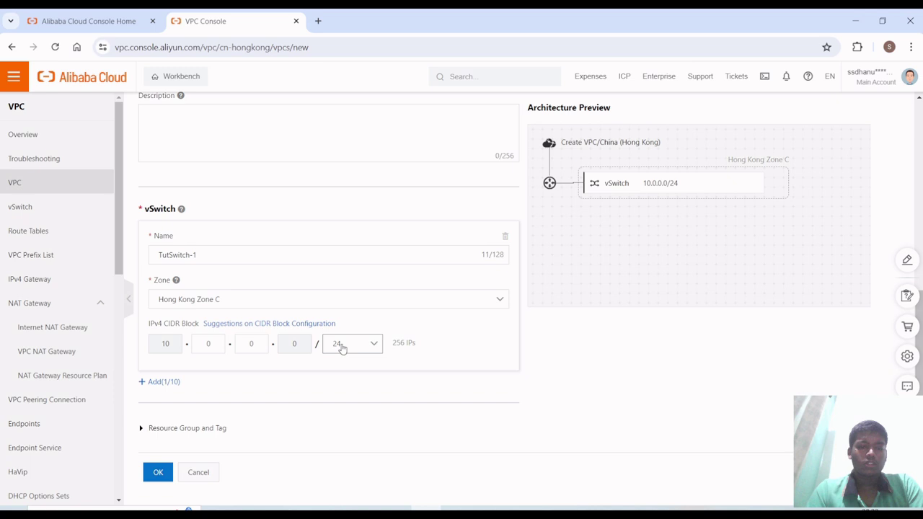
pyautogui.click(342, 346)
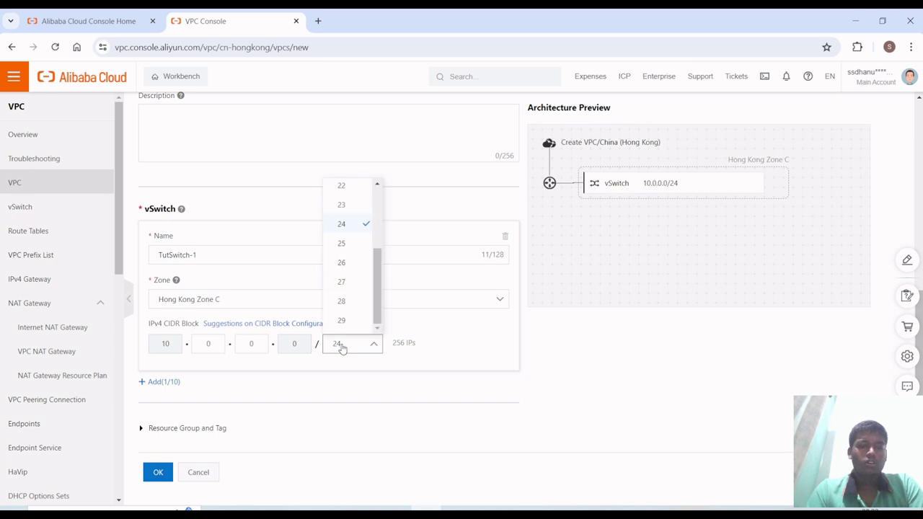
pyautogui.click(358, 280)
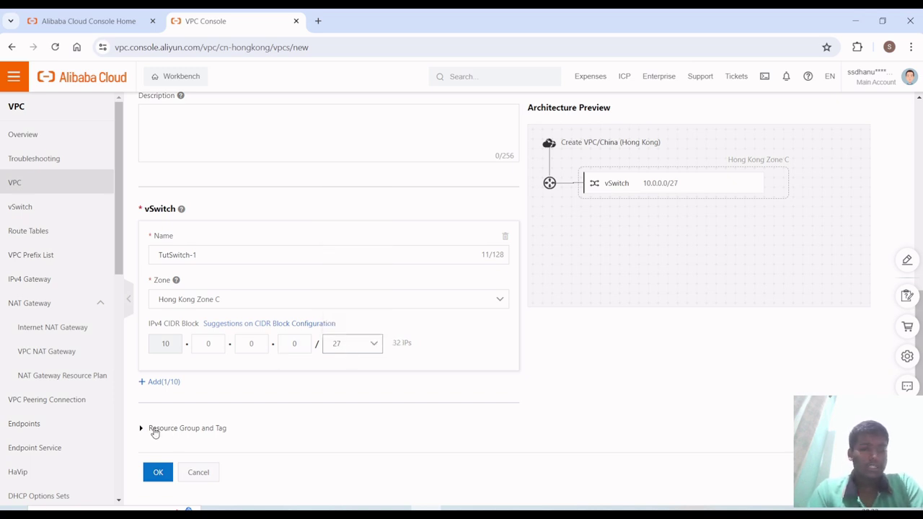
pyautogui.click(726, 176)
pyautogui.click(726, 176)
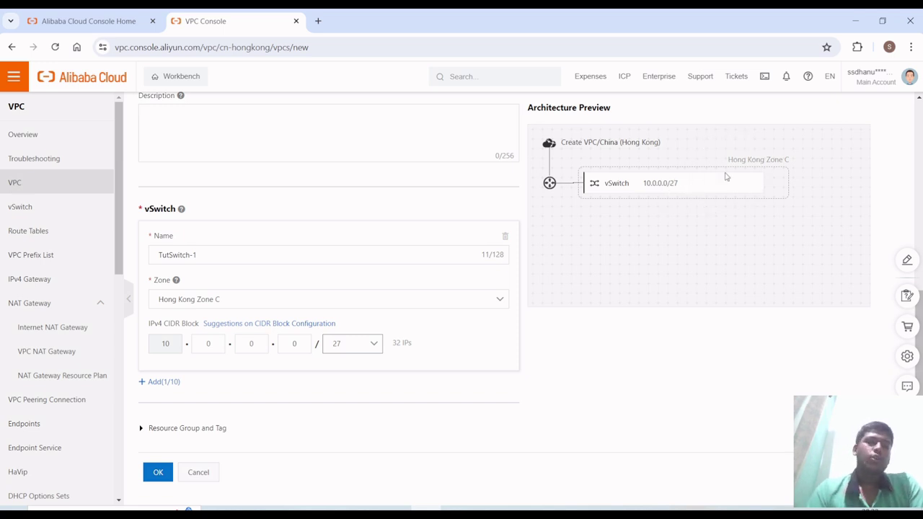
pyautogui.click(726, 176)
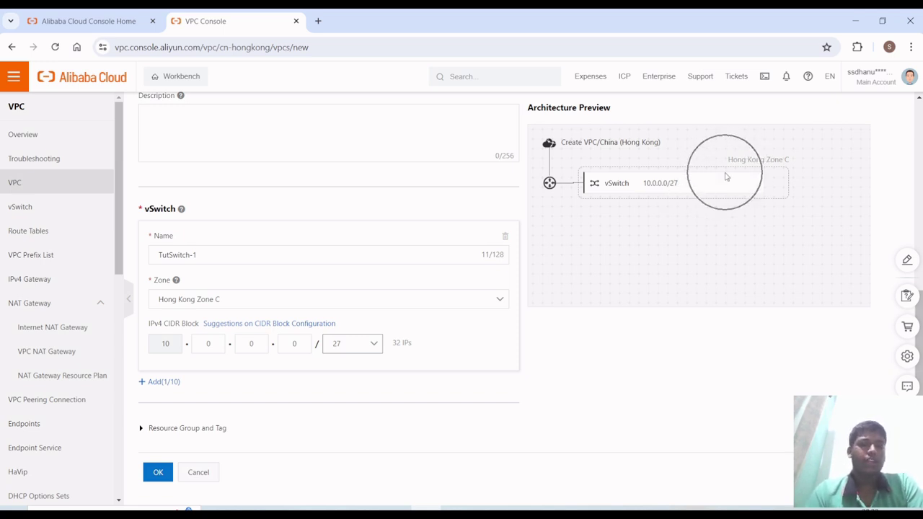
pyautogui.click(155, 381)
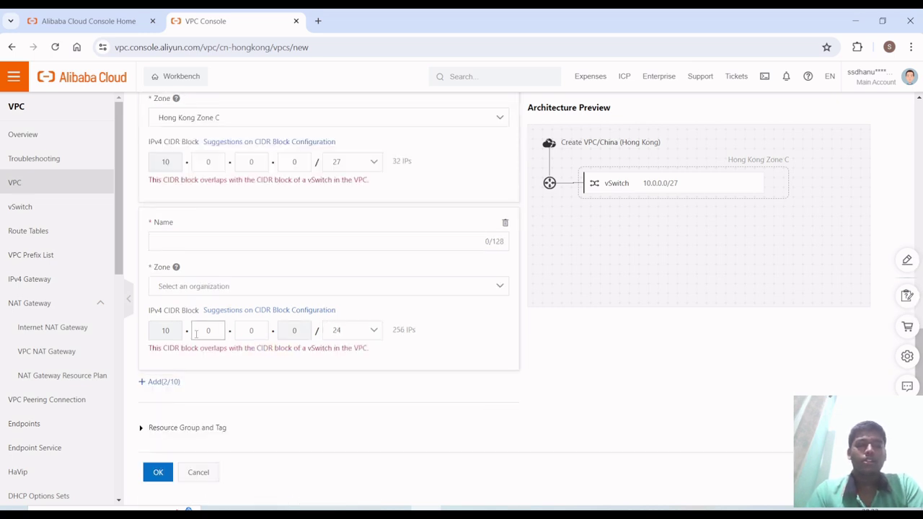
pyautogui.scroll(2, 480, 309)
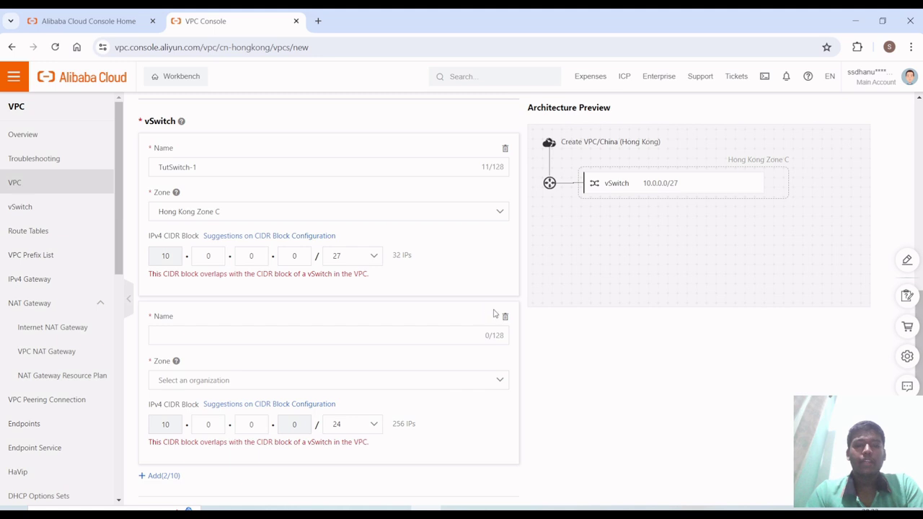
pyautogui.click(507, 318)
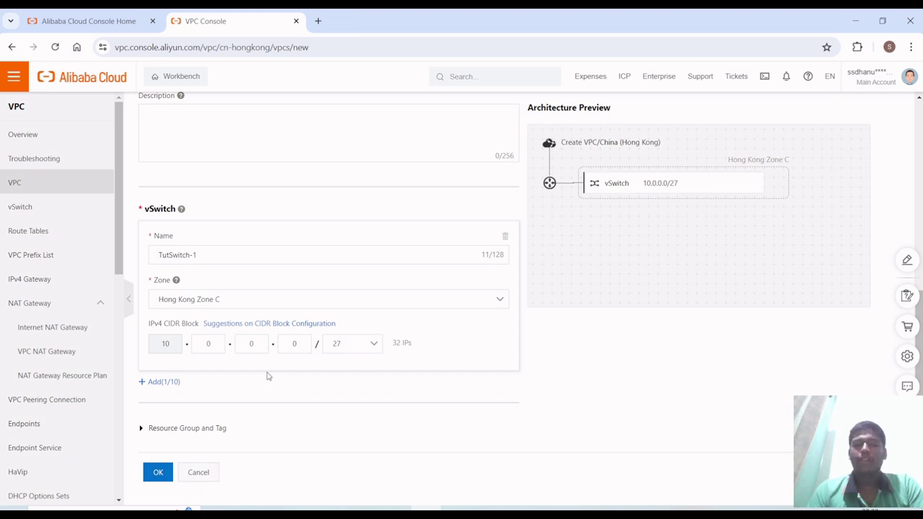
# - Confirm the Tutorial-vpc1 form with OK and bring up the Products and Services catalogue
pyautogui.click(158, 479)
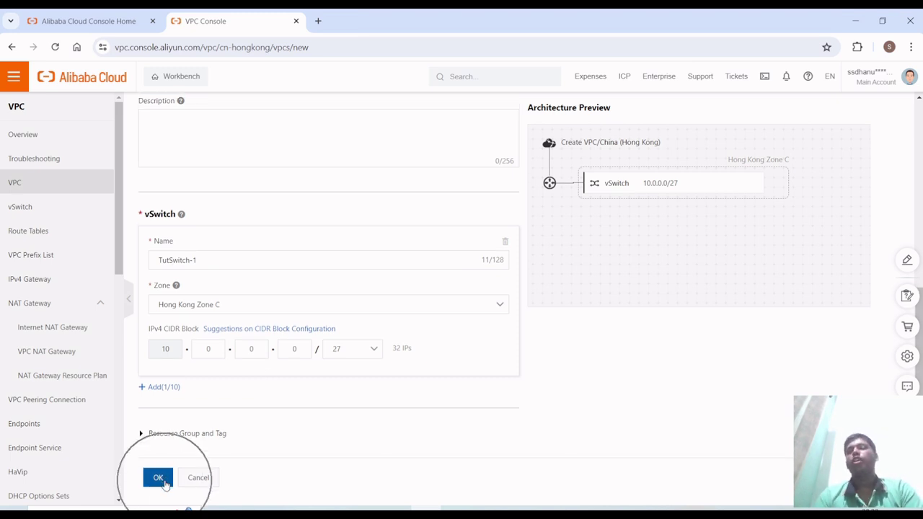
pyautogui.click(158, 479)
pyautogui.click(165, 483)
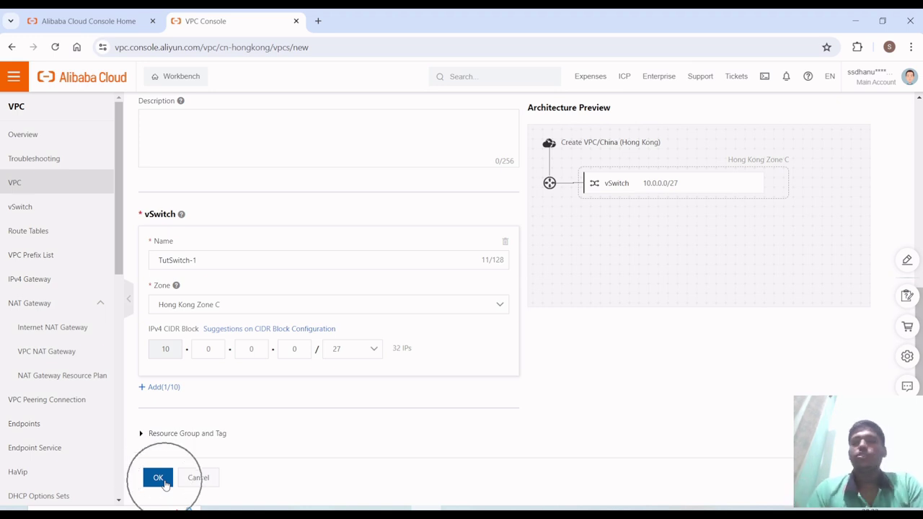
pyautogui.scroll(5, 230, 379)
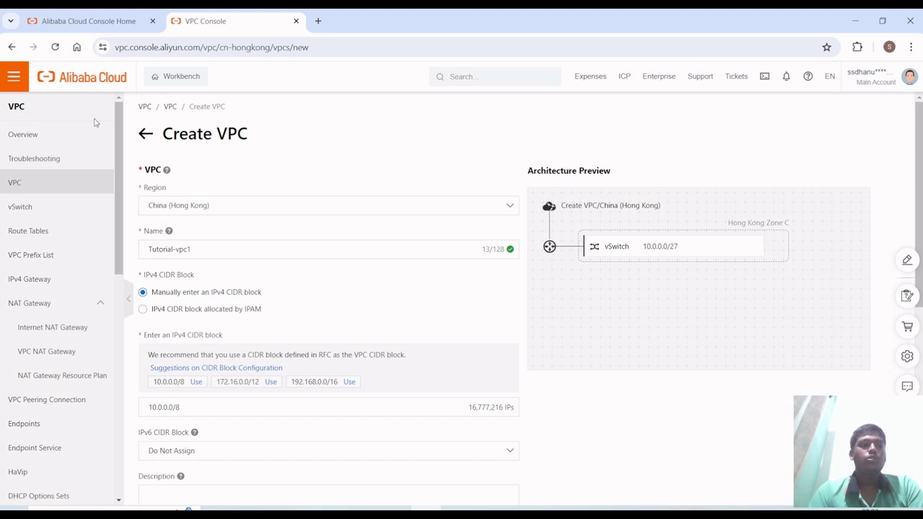
pyautogui.click(14, 76)
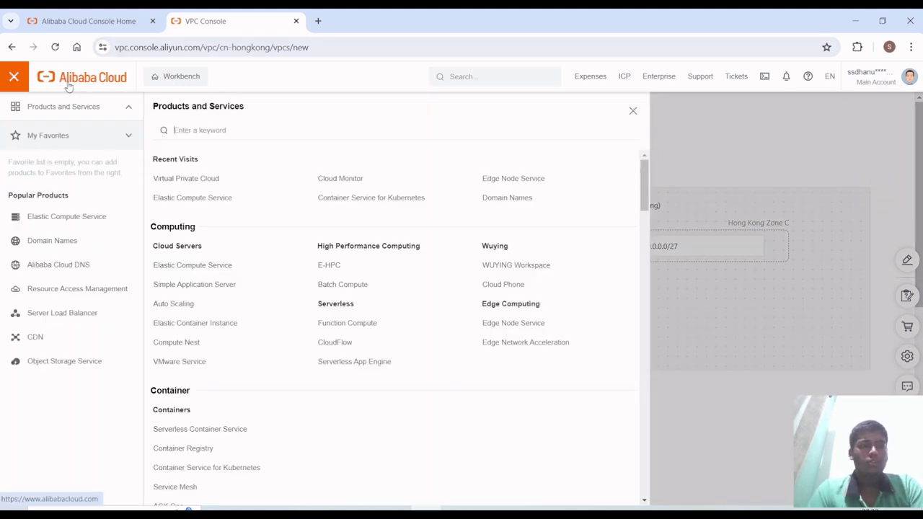
# - Go from the Alibaba Cloud home site to Console Home and launch Elastic Compute Service from Recently Used
pyautogui.click(68, 85)
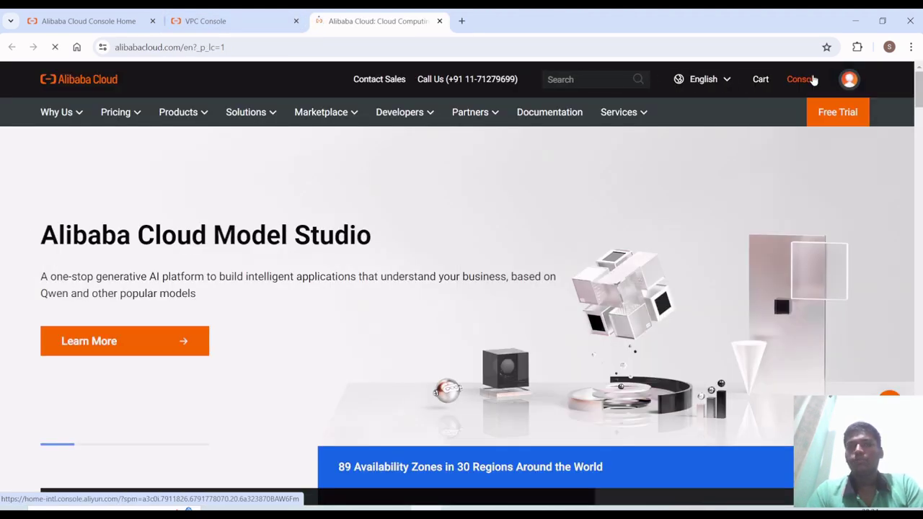
pyautogui.click(809, 80)
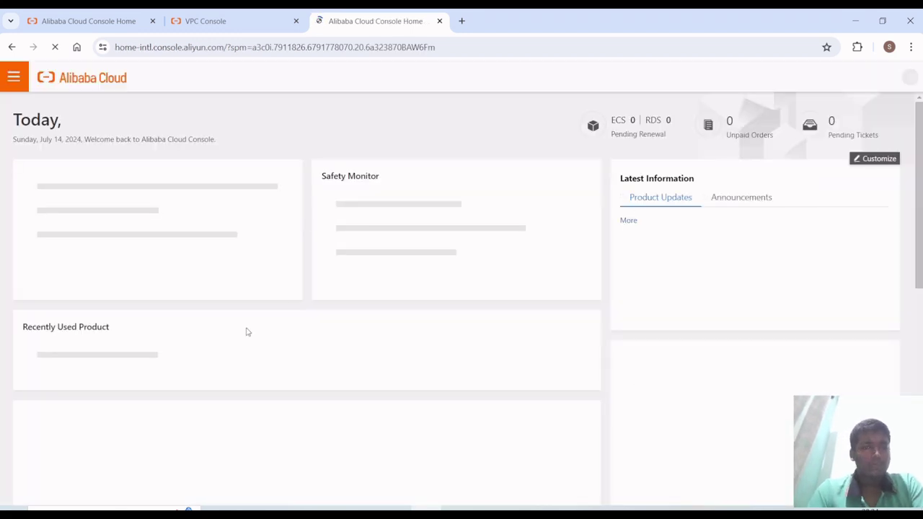
pyautogui.scroll(-4, 245, 332)
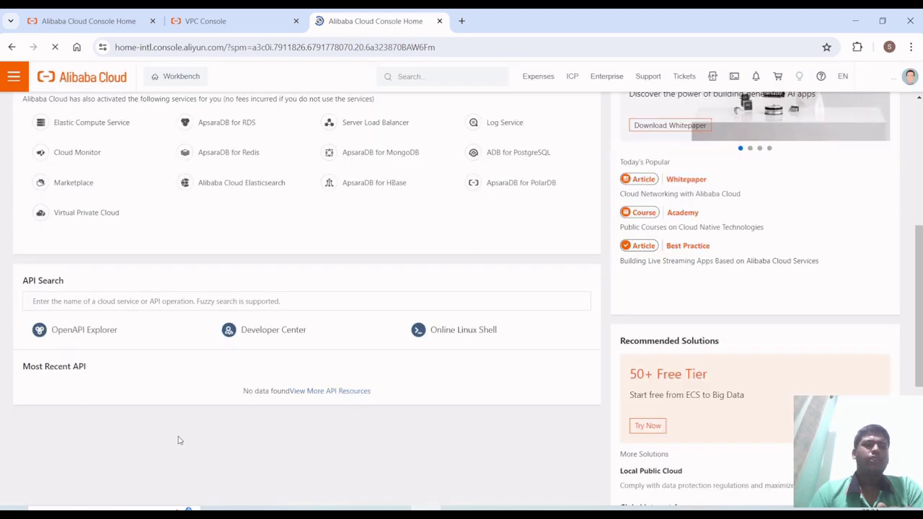
pyautogui.scroll(1, 181, 300)
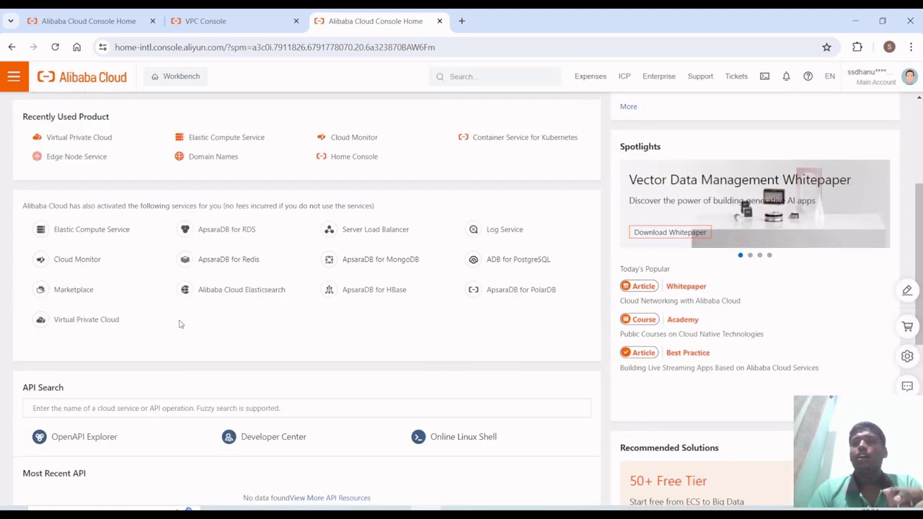
pyautogui.scroll(1, 175, 333)
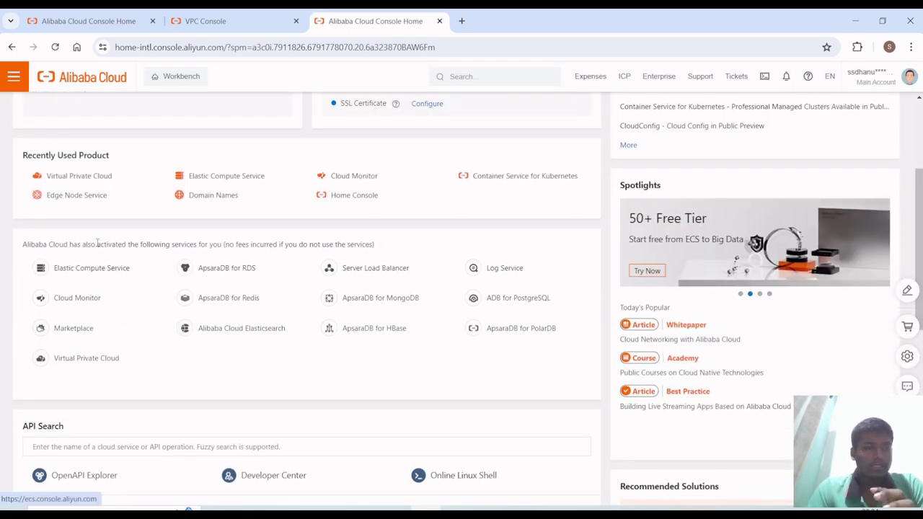
pyautogui.click(207, 177)
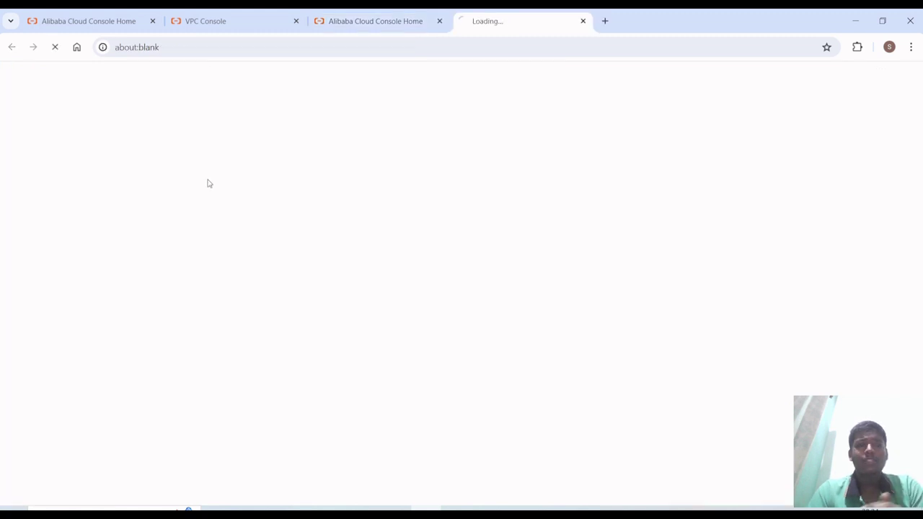
# - Close the duplicate Console Home and VPC Console tabs and open the stopped ECS instance's details page
pyautogui.click(439, 21)
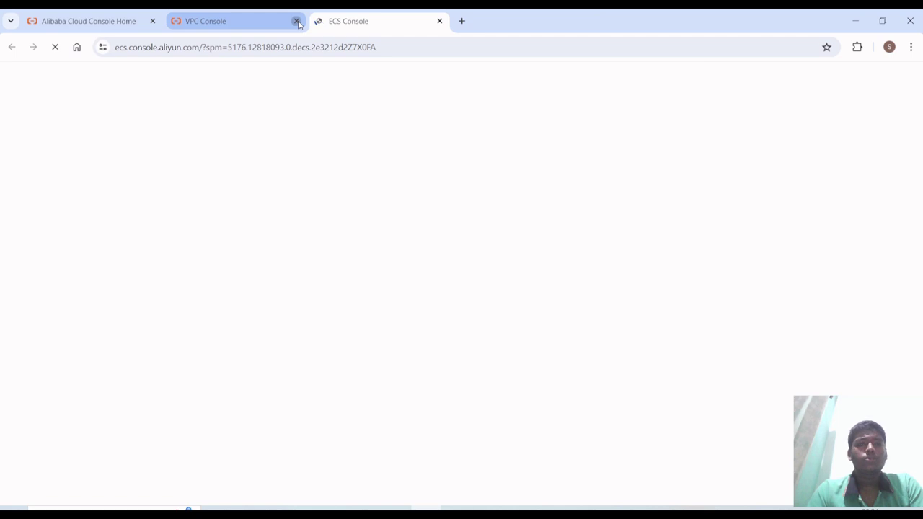
pyautogui.click(297, 20)
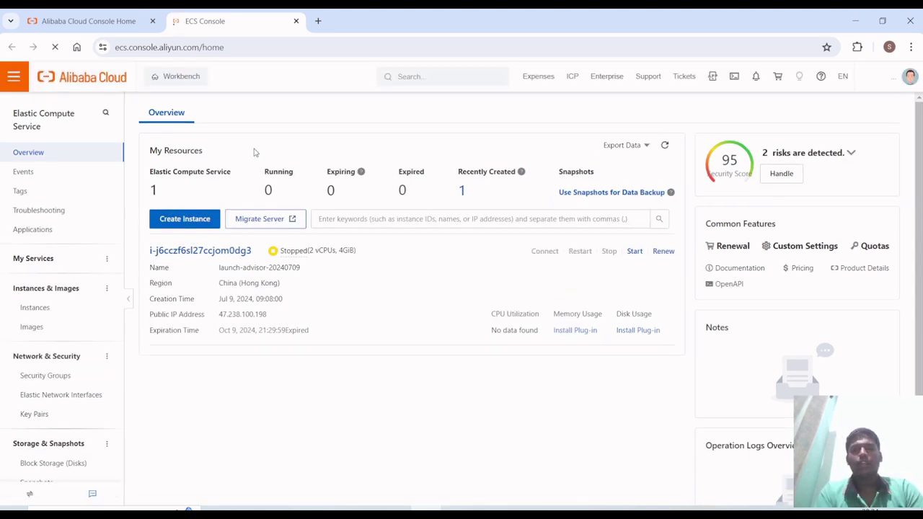
pyautogui.click(202, 252)
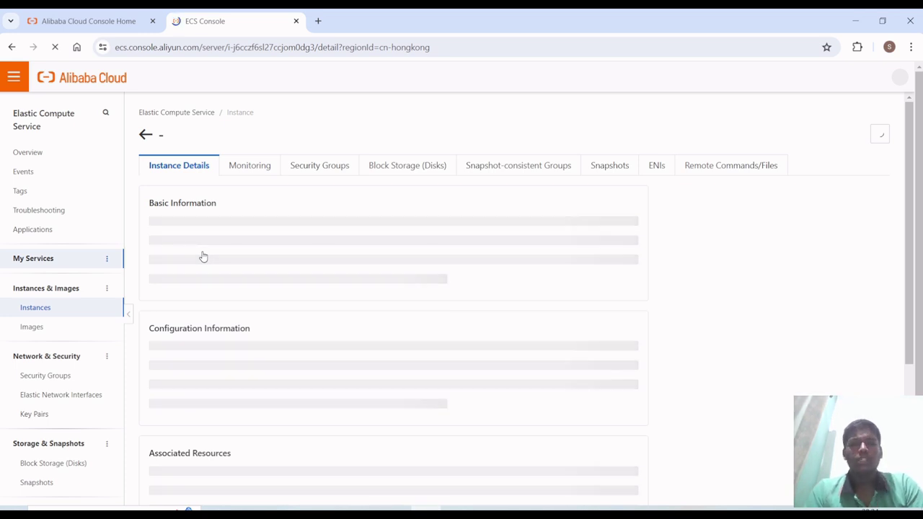
# - Open the instance's Security Groups tab and show its empty Internal Outbound Rules, after a brief Windows search for 'inboun'
pyautogui.click(305, 166)
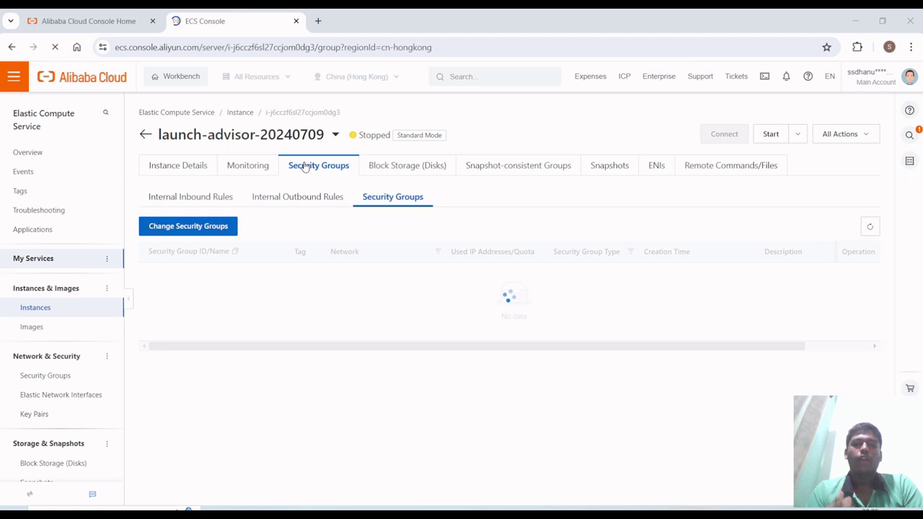
pyautogui.press('super')
pyautogui.press('Escape')
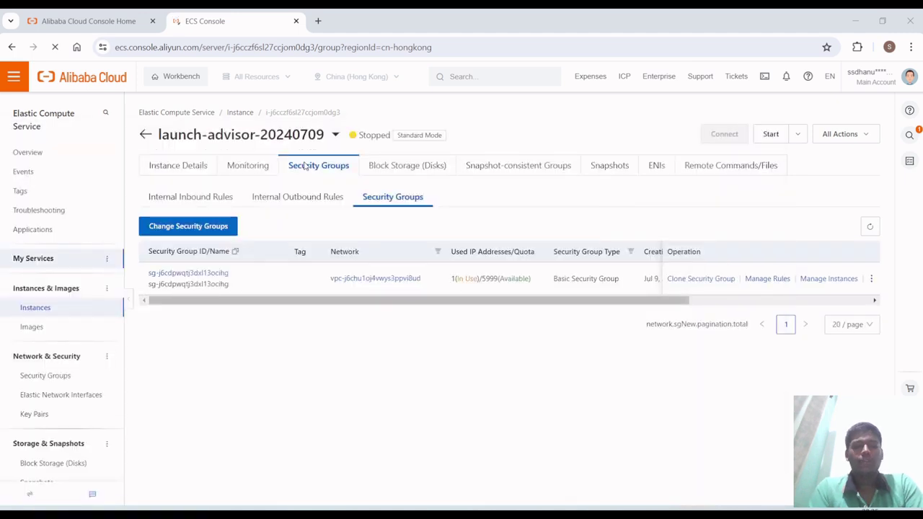
pyautogui.press('super')
pyautogui.write('in')
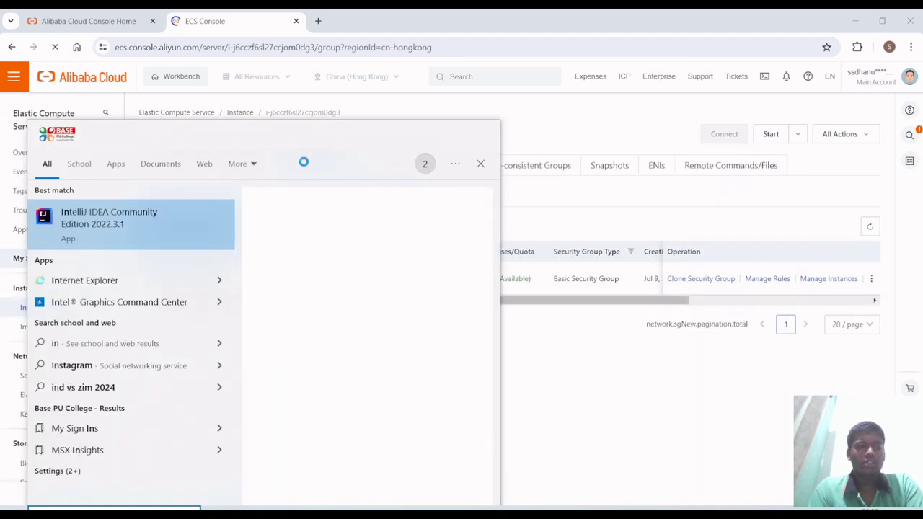
pyautogui.write('boun')
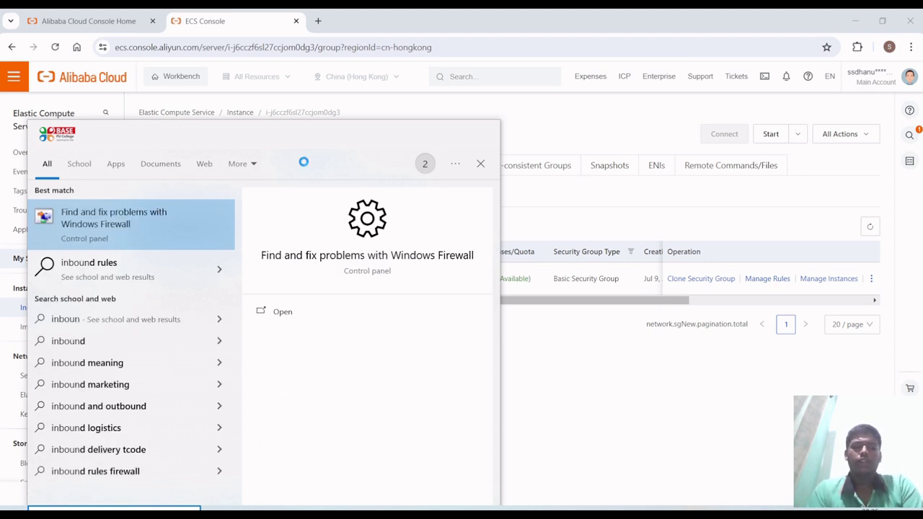
pyautogui.press('Escape')
pyautogui.press('super')
pyautogui.press('Escape')
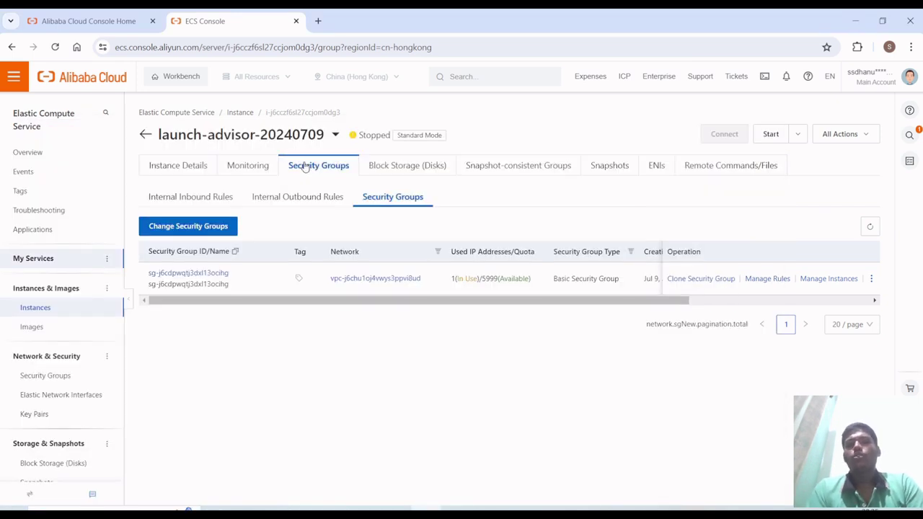
pyautogui.click(305, 202)
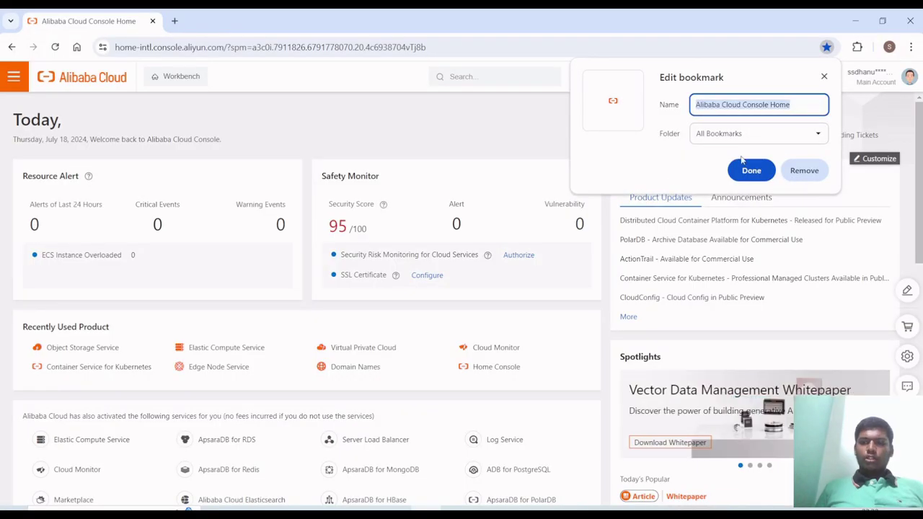
# - Remove the Chrome bookmark for the Console Home page
pyautogui.click(804, 170)
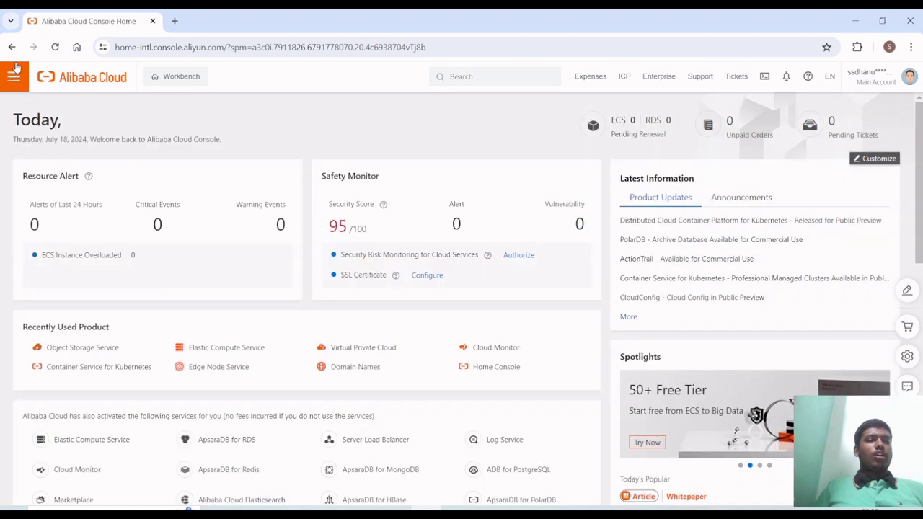
# - In the Products and Services list, scroll to Storage and open Object Storage Service
pyautogui.click(15, 83)
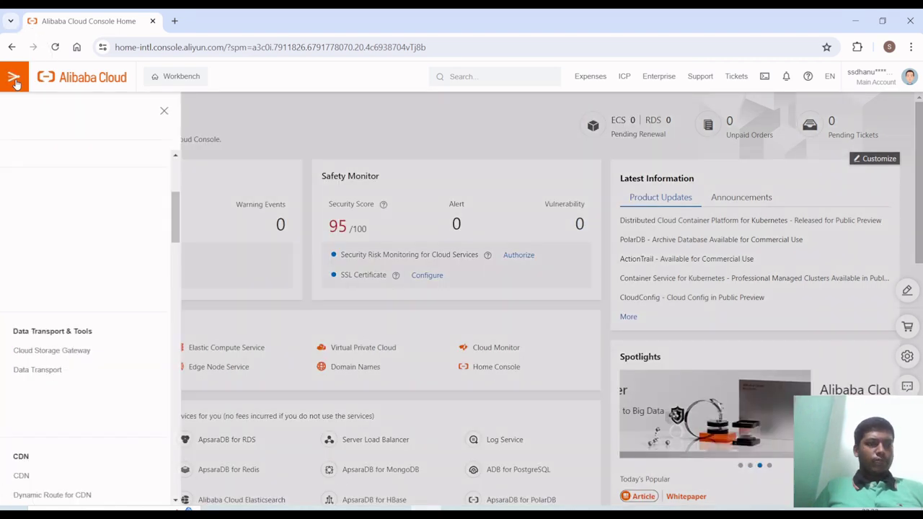
pyautogui.scroll(-1, 200, 346)
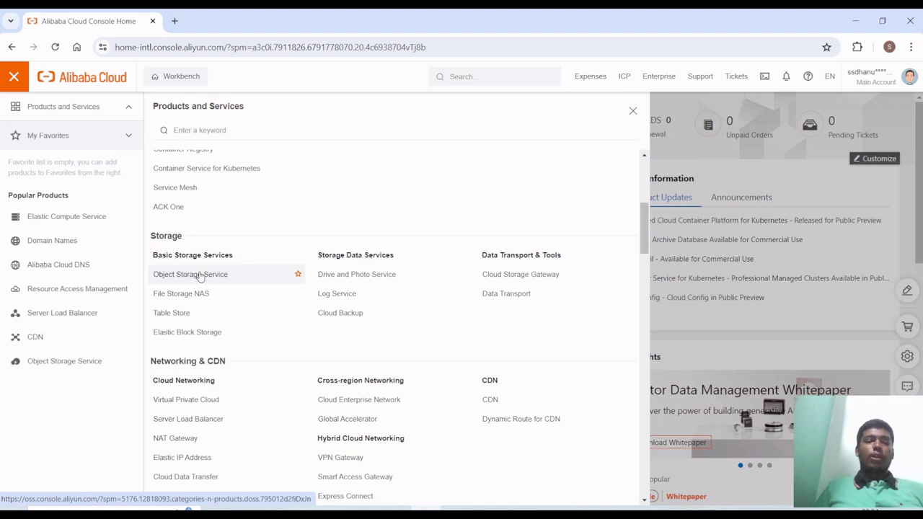
pyautogui.click(201, 277)
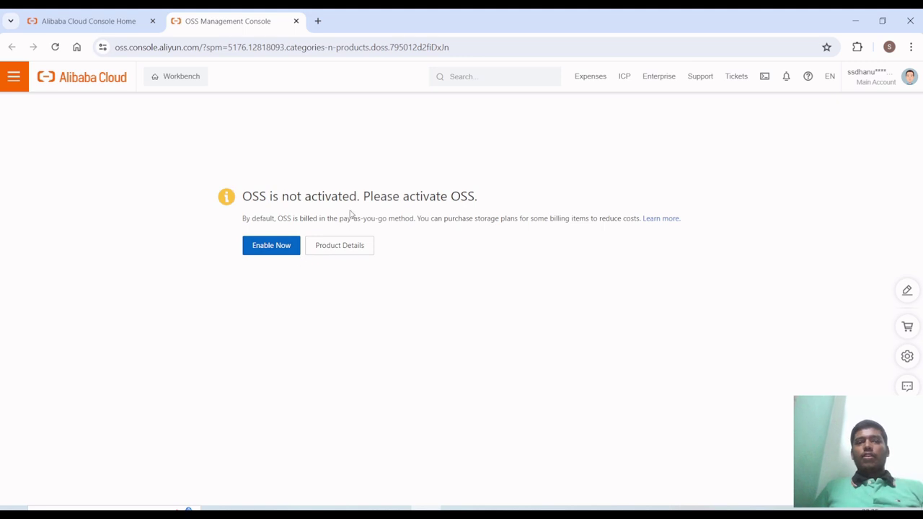
# - Start OSS activation and review the $0.00 pay-as-you-go Confirm Order page
pyautogui.click(274, 246)
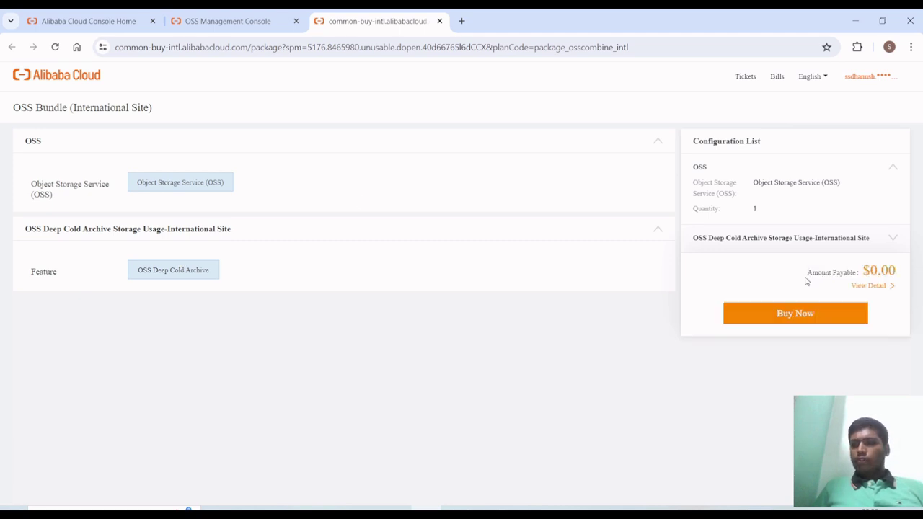
pyautogui.click(864, 272)
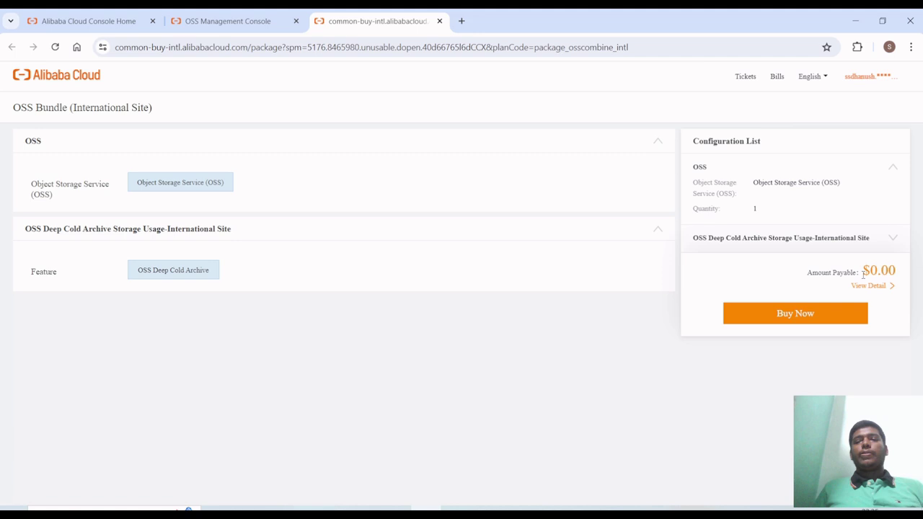
pyautogui.click(818, 324)
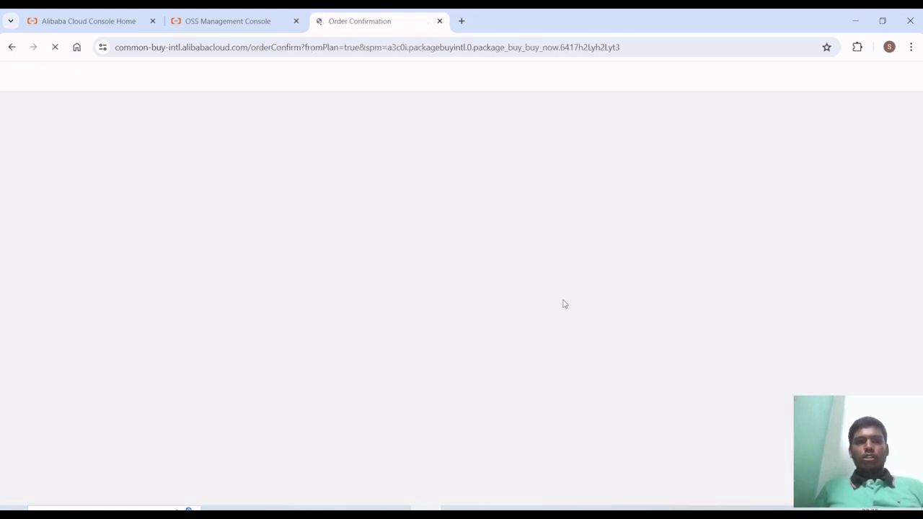
pyautogui.scroll(-1, 424, 313)
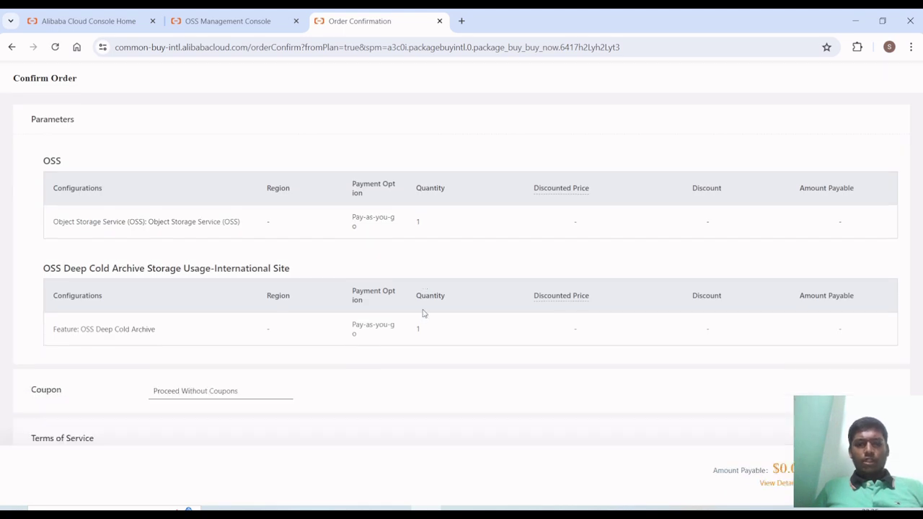
pyautogui.scroll(-1, 430, 279)
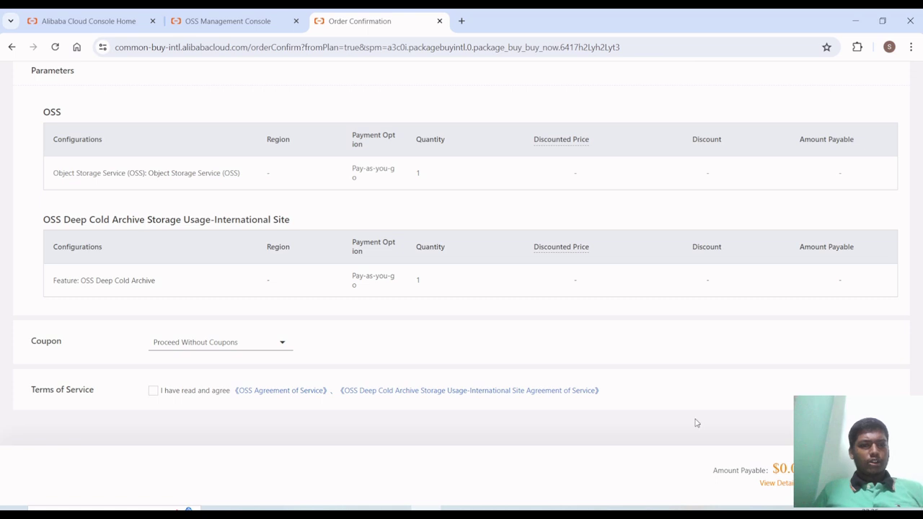
pyautogui.scroll(1, 698, 424)
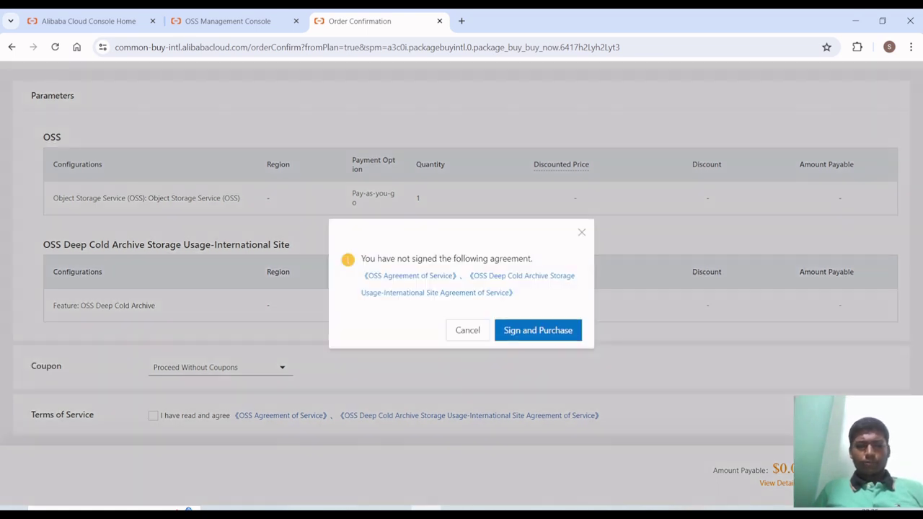
# - Check the coupon choices and agree to the OSS terms, then close the order tab unpaid
pyautogui.click(469, 336)
pyautogui.click(253, 372)
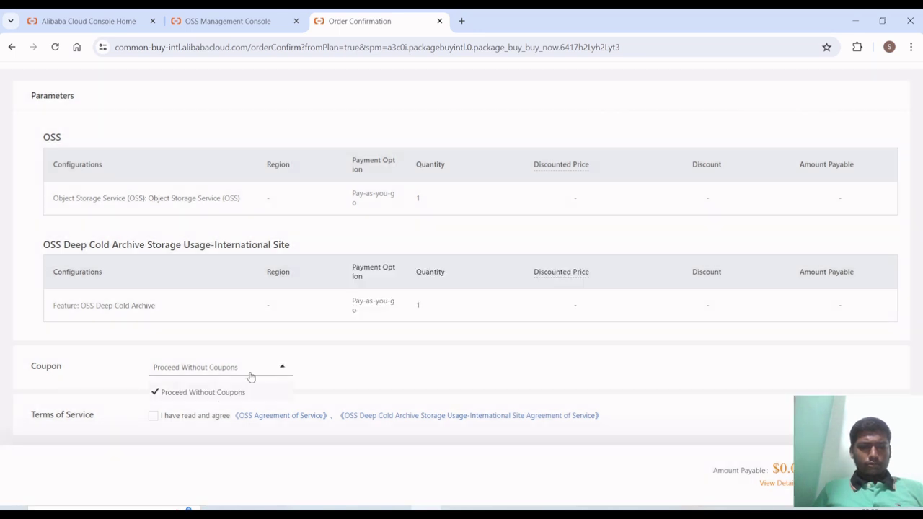
pyautogui.click(153, 417)
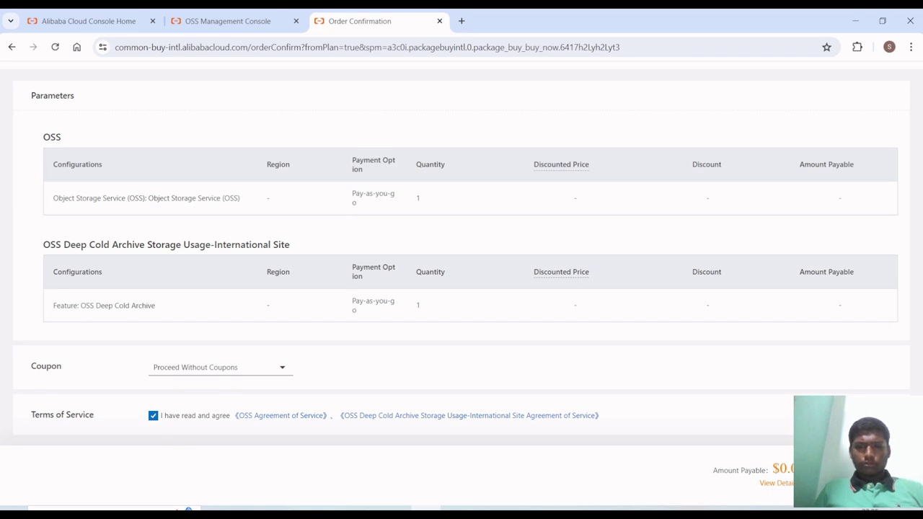
pyautogui.hotkey('ctrl', 'd')
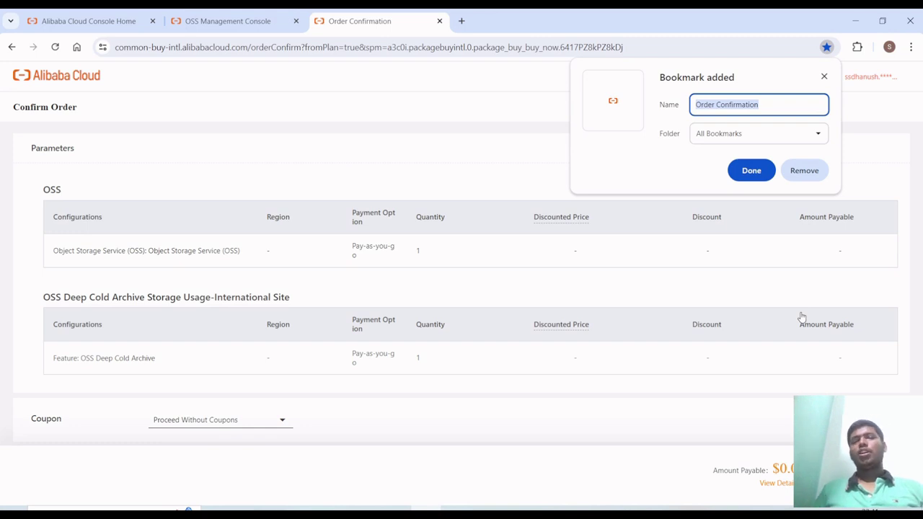
pyautogui.click(805, 173)
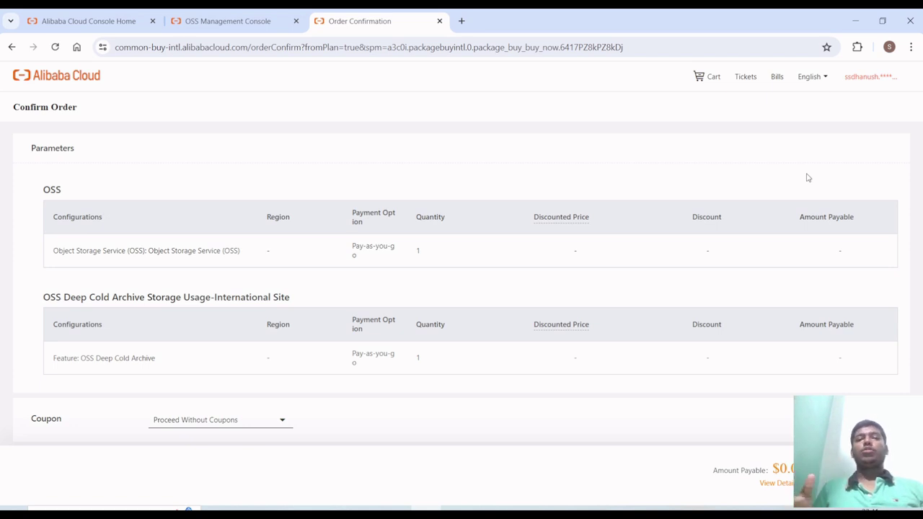
pyautogui.click(808, 177)
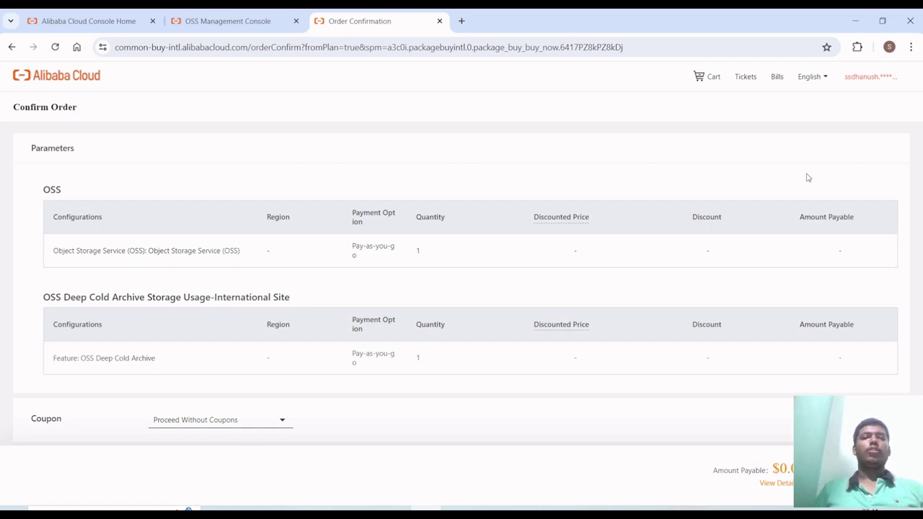
pyautogui.hotkey('ctrl', 'w')
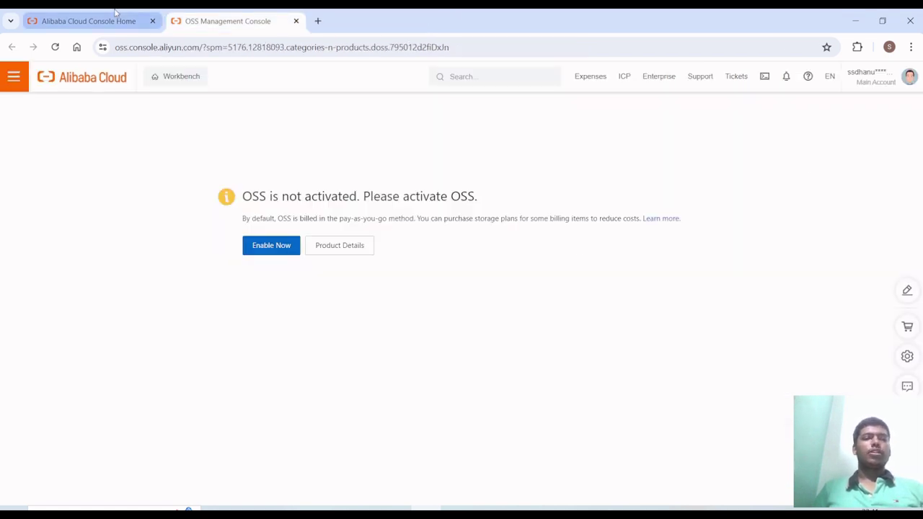
# - Close the OSS Management Console tab
pyautogui.click(114, 16)
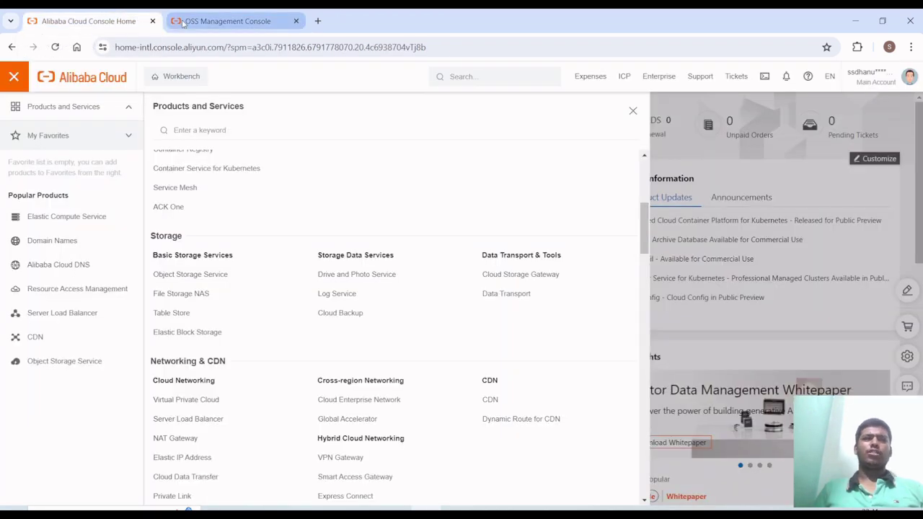
pyautogui.click(204, 23)
pyautogui.hotkey('ctrl', 'w')
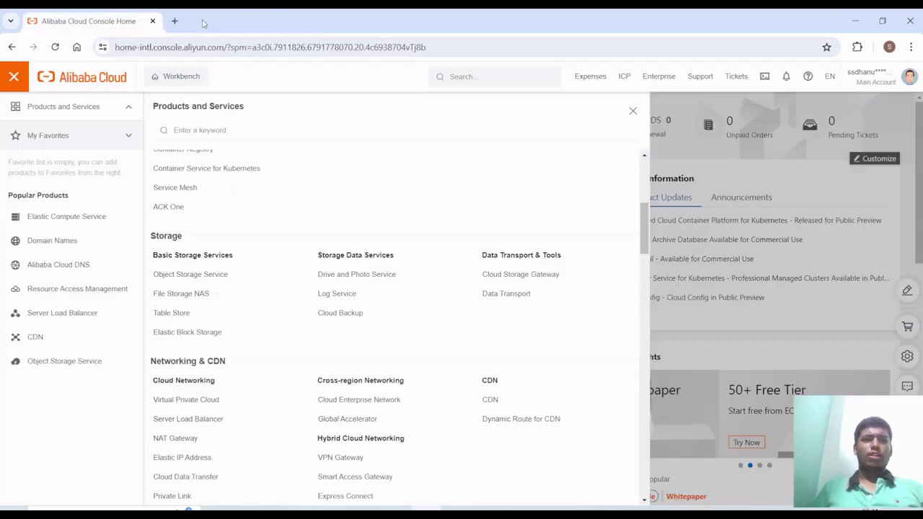
# - Google 'alibaba cloud for students free service' and open the Alibaba Cloud for Students result
pyautogui.hotkey('ctrl', 't')
pyautogui.write('g')
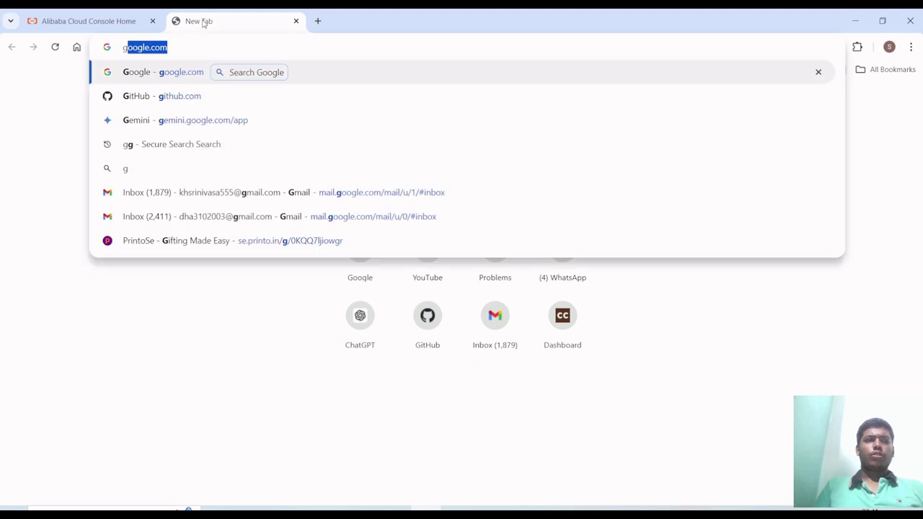
pyautogui.press('Return')
pyautogui.write('ali')
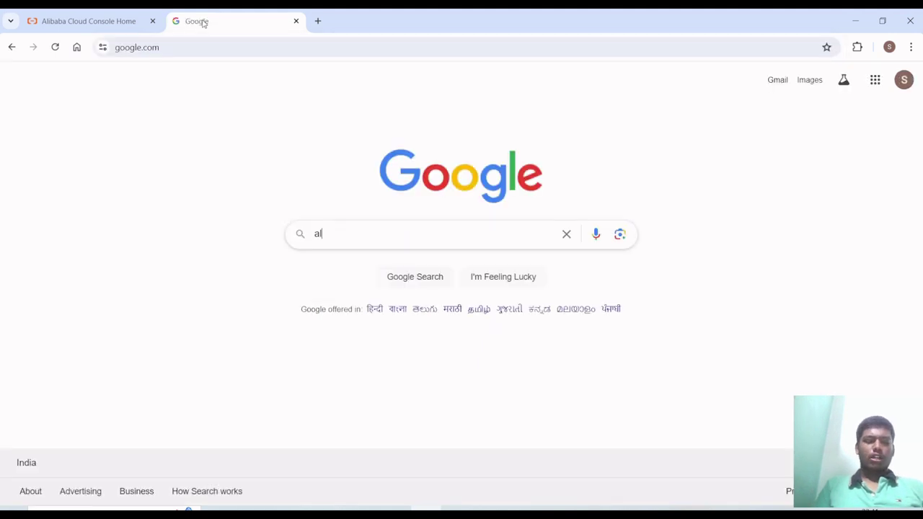
pyautogui.press('Down')
pyautogui.press('Down')
pyautogui.press('Down')
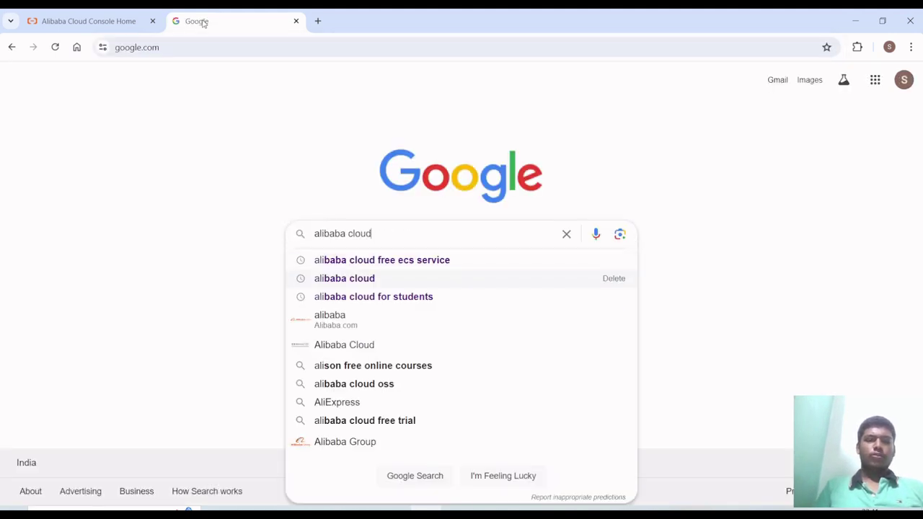
pyautogui.write('free ser')
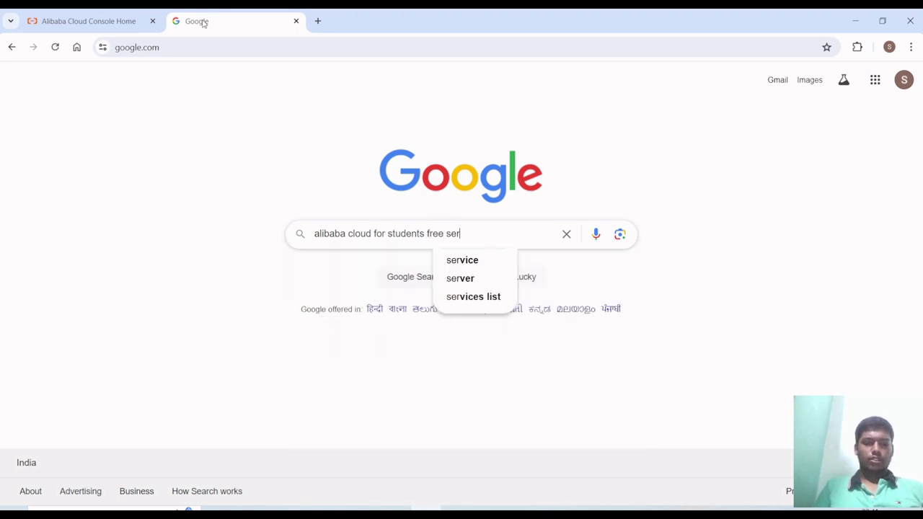
pyautogui.press('Down')
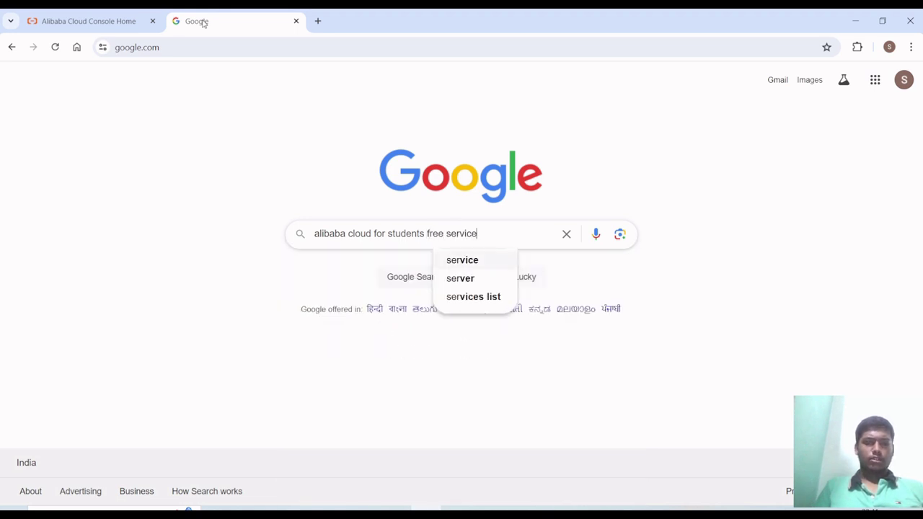
pyautogui.press('Return')
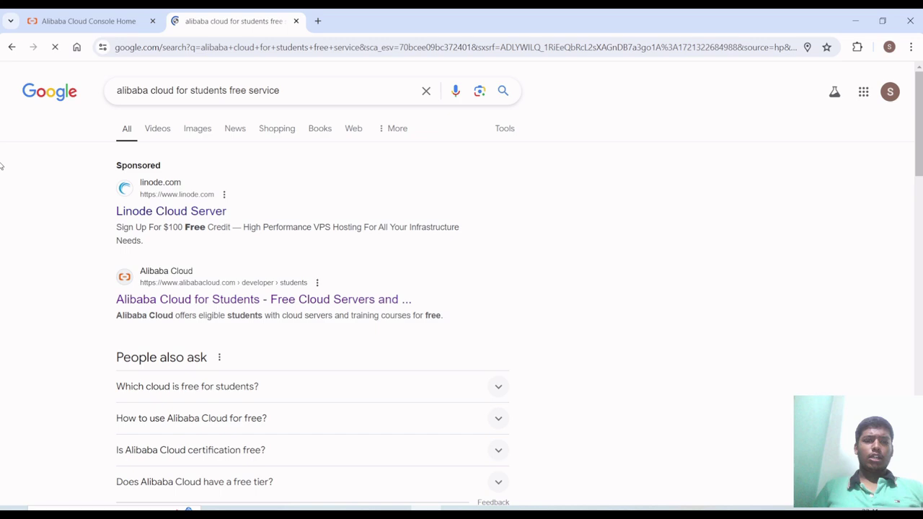
pyautogui.click(217, 305)
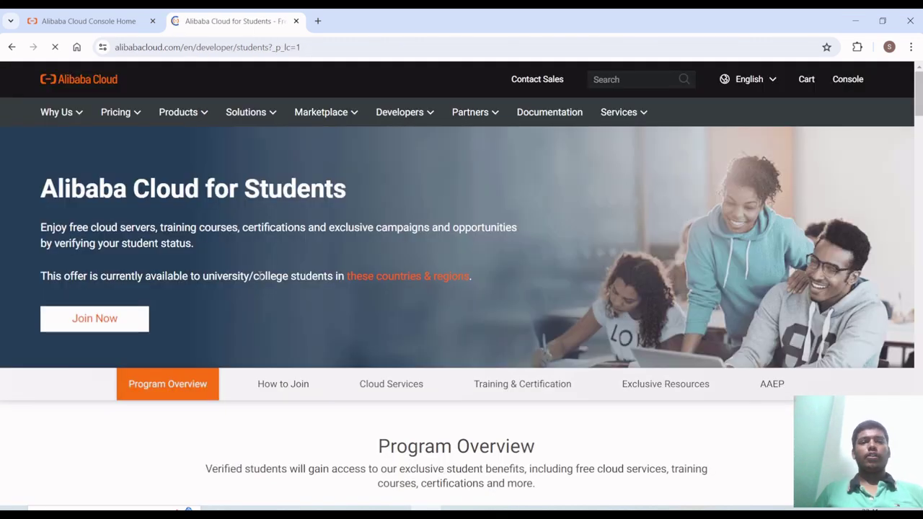
# - Highlight the AAEP comparison table rows, including '1 ACA certifications for free' and the Non-AAEP benefits
pyautogui.scroll(-2, 259, 275)
pyautogui.scroll(-5, 259, 279)
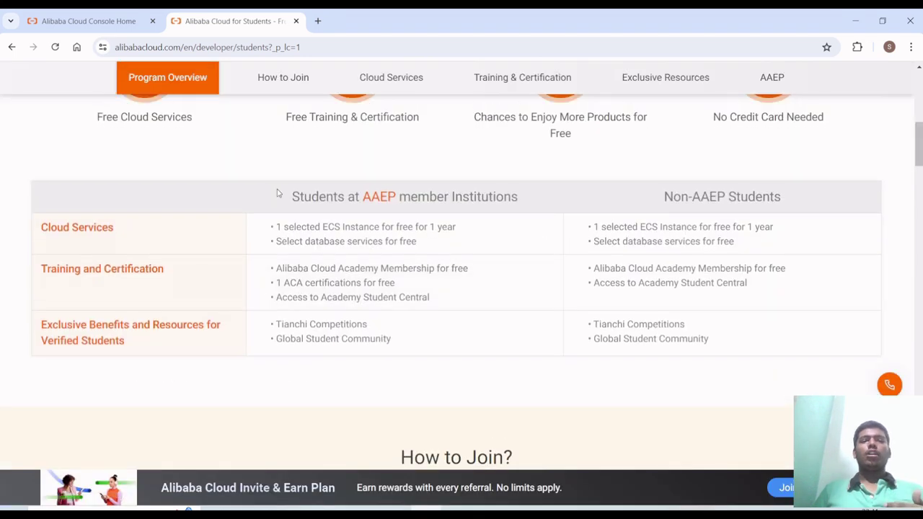
pyautogui.moveTo(279, 192); pyautogui.dragTo(731, 336)
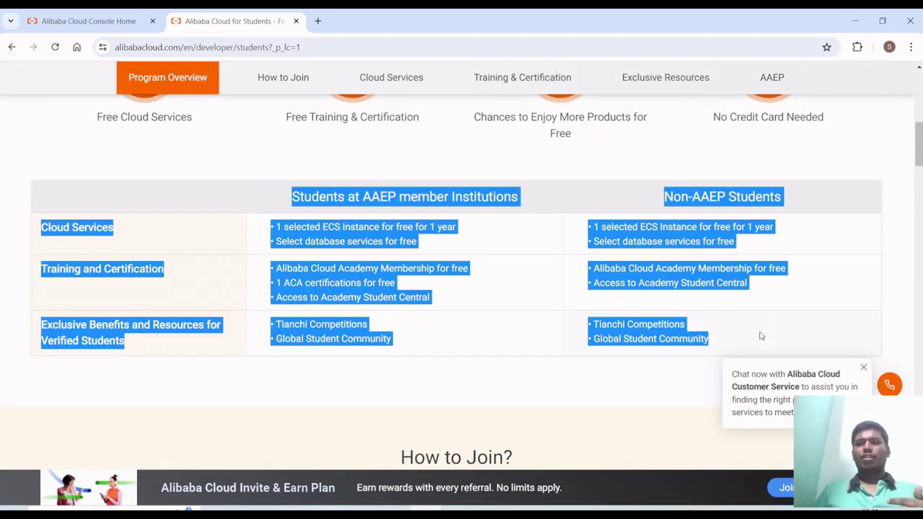
pyautogui.click(758, 335)
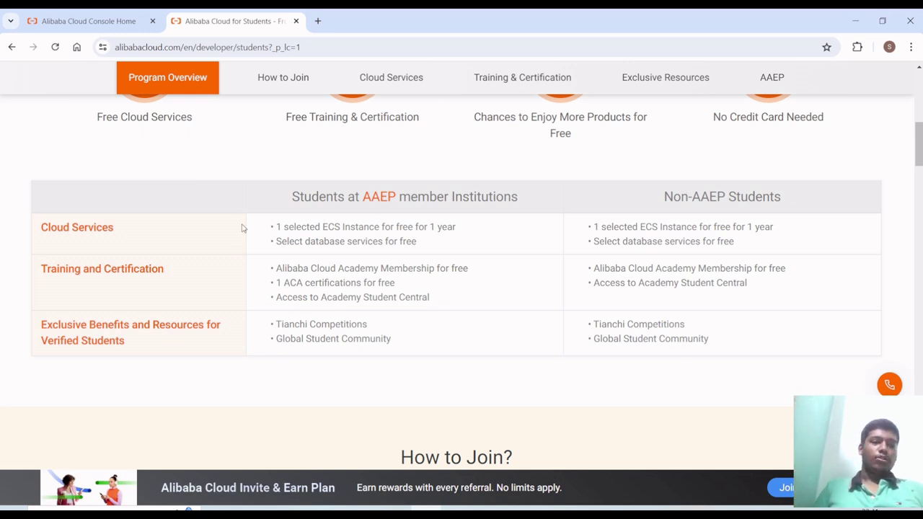
pyautogui.moveTo(276, 283); pyautogui.dragTo(412, 291)
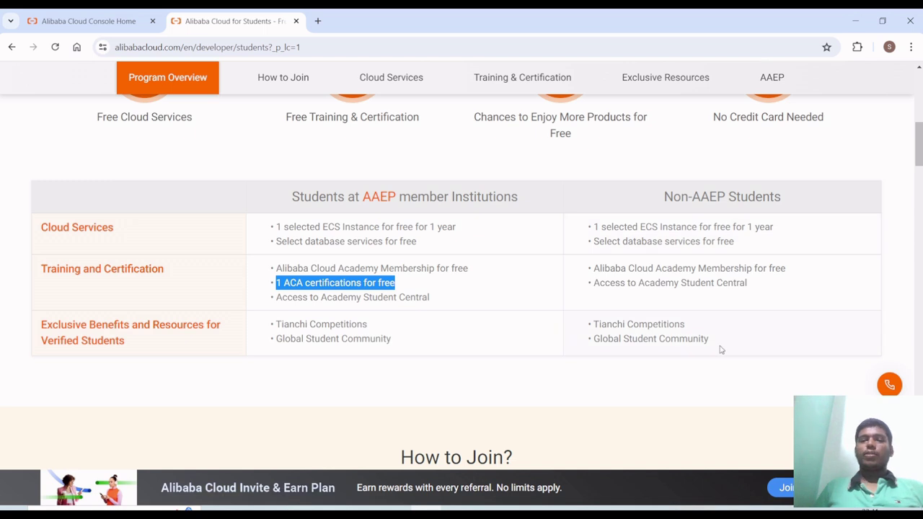
pyautogui.moveTo(719, 351); pyautogui.dragTo(598, 227)
pyautogui.click(402, 289)
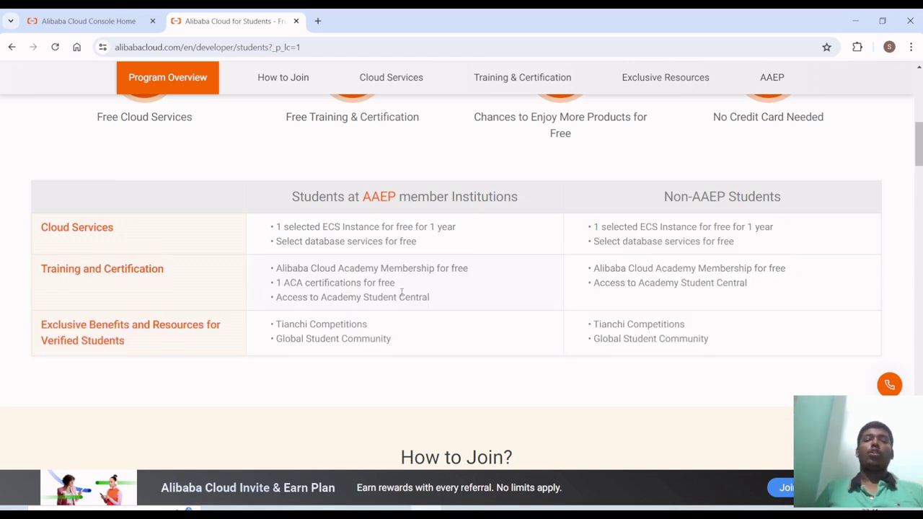
pyautogui.moveTo(402, 285); pyautogui.dragTo(271, 284)
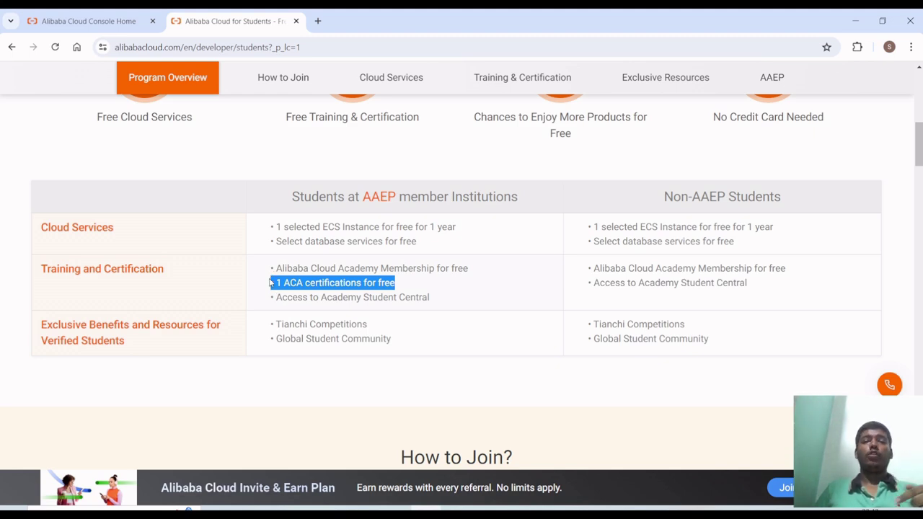
# - Scroll through the rest of the student benefits page, then return to the Console Home tab
pyautogui.scroll(-3, 300, 359)
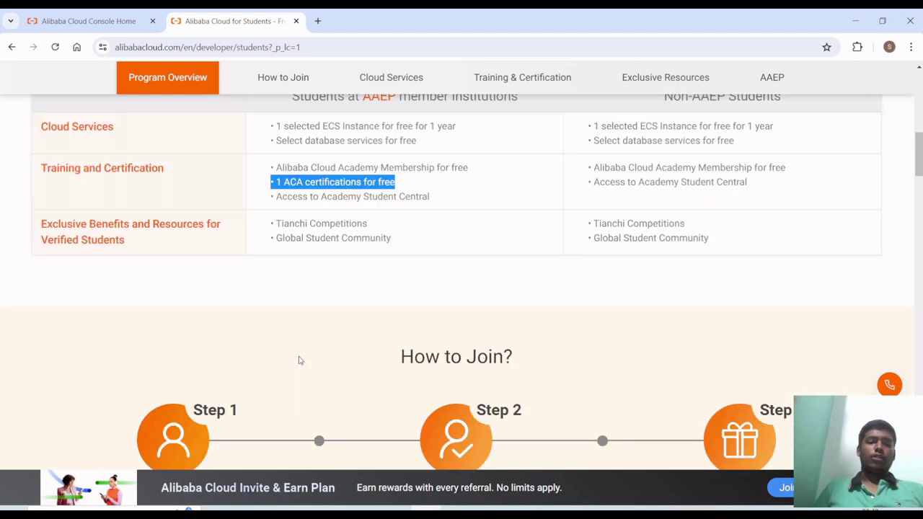
pyautogui.scroll(-3, 310, 338)
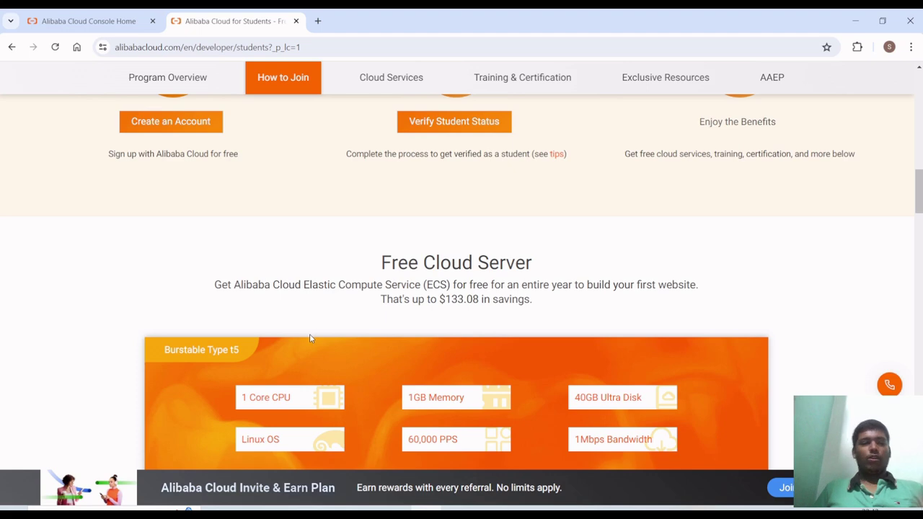
pyautogui.scroll(2, 310, 338)
pyautogui.scroll(4, 310, 337)
pyautogui.scroll(-1, 310, 354)
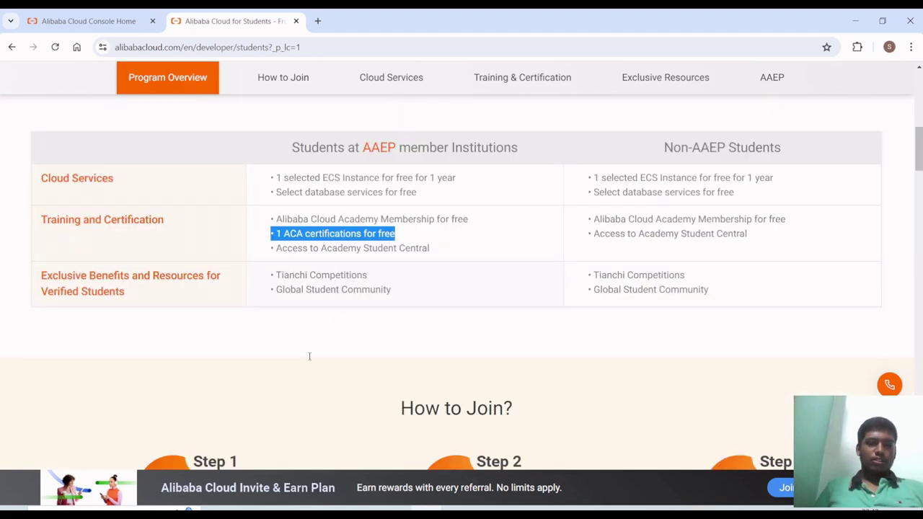
pyautogui.scroll(1, 309, 356)
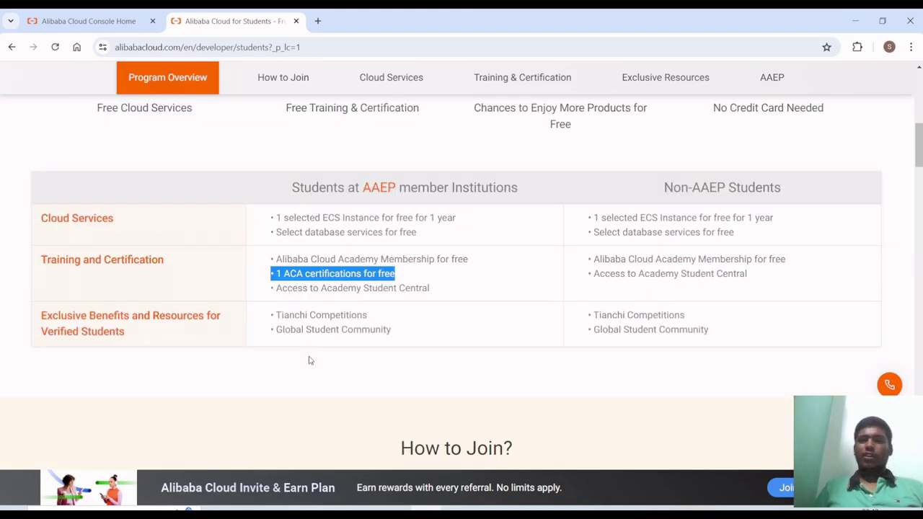
pyautogui.scroll(-1, 315, 309)
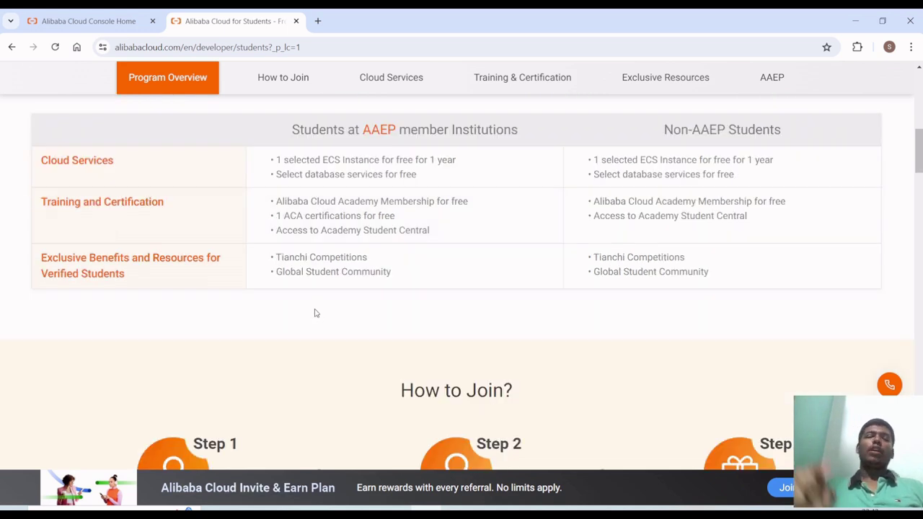
pyautogui.scroll(1, 315, 311)
pyautogui.scroll(-1, 315, 309)
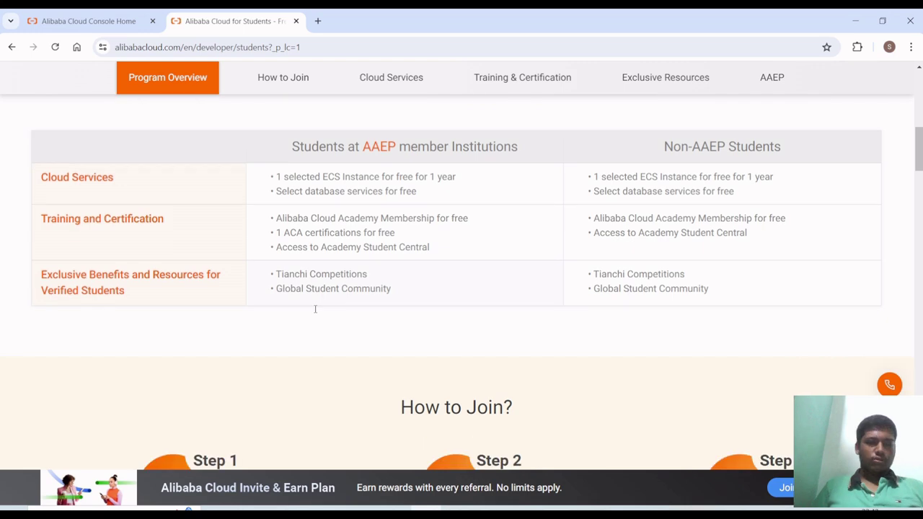
pyautogui.scroll(-1, 313, 310)
pyautogui.scroll(1, 315, 313)
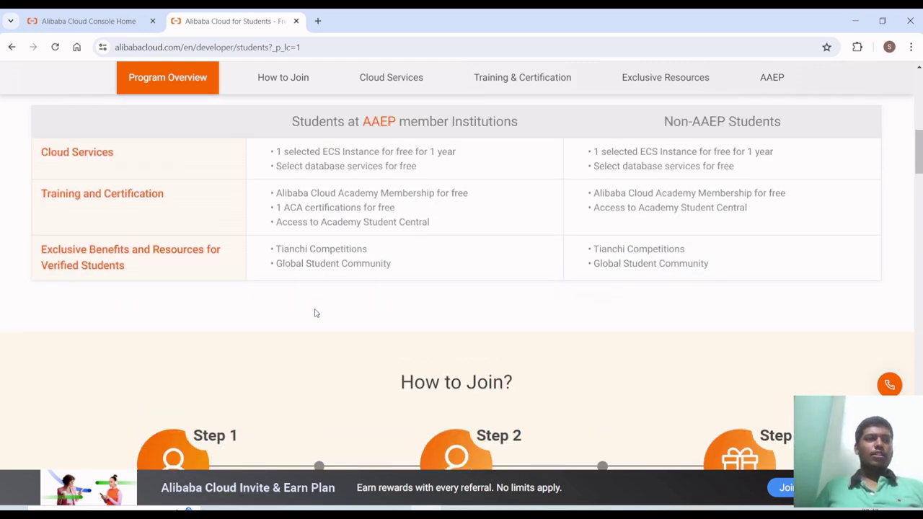
pyautogui.hotkey('ctrl', 'shift', 'Tab')
pyautogui.scroll(-3, 369, 389)
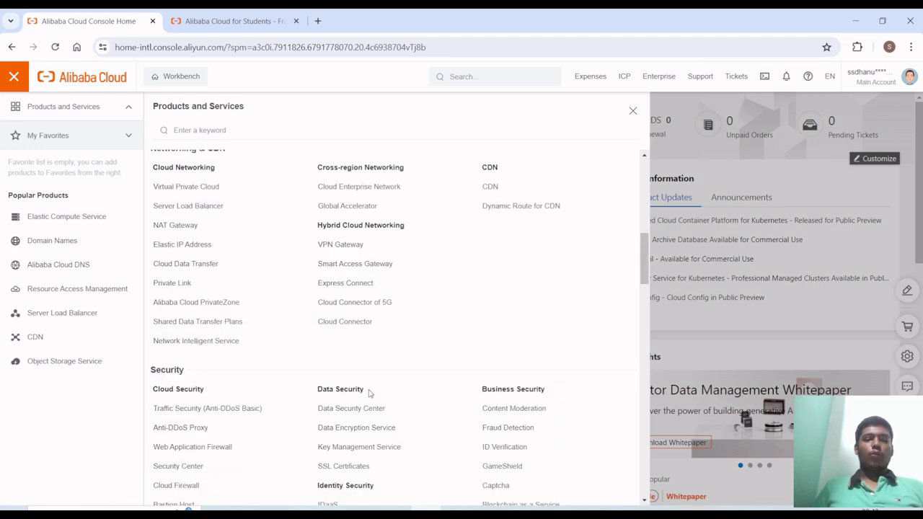
pyautogui.scroll(-2, 354, 305)
pyautogui.scroll(1, 354, 305)
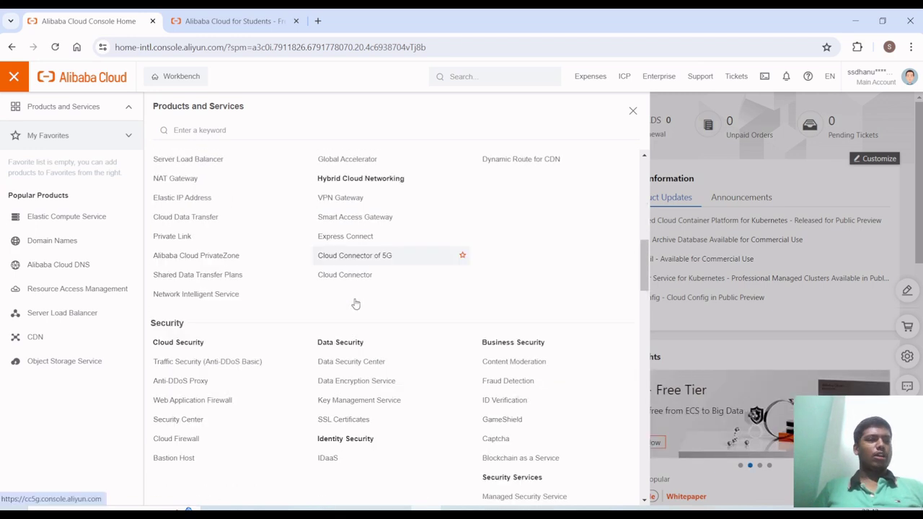
pyautogui.scroll(-3, 354, 305)
pyautogui.scroll(-1, 355, 304)
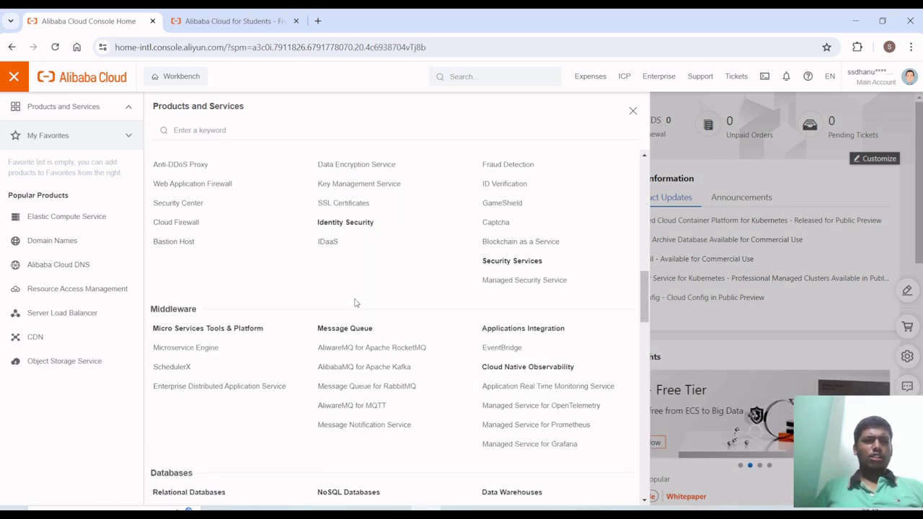
pyautogui.click(330, 245)
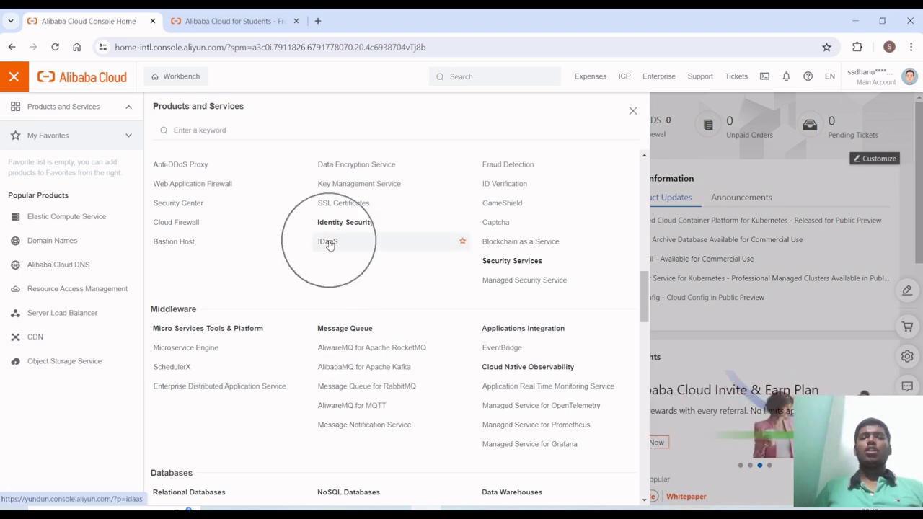
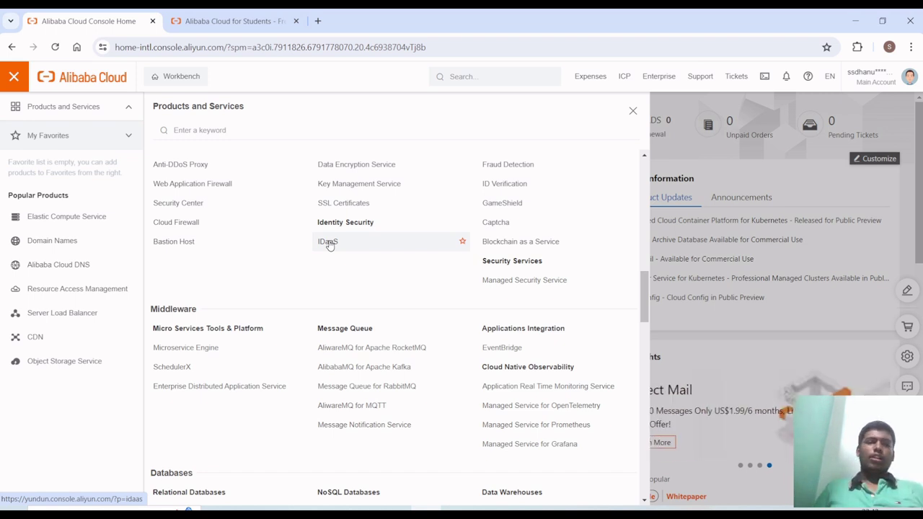
# - Open IDaaS under Identity Security from Products and Services
pyautogui.click(328, 243)
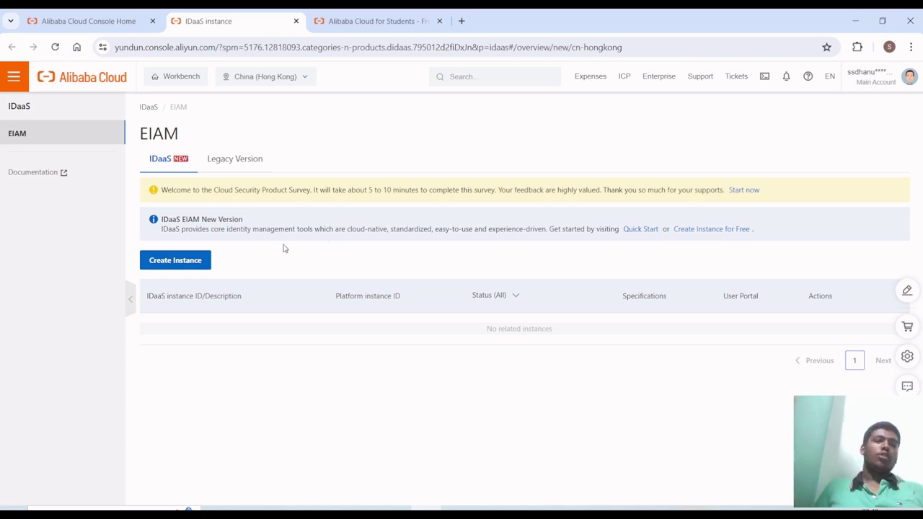
# - Create an IDaaS instance with description 'Tutorial', accepting the service agreement
pyautogui.click(194, 264)
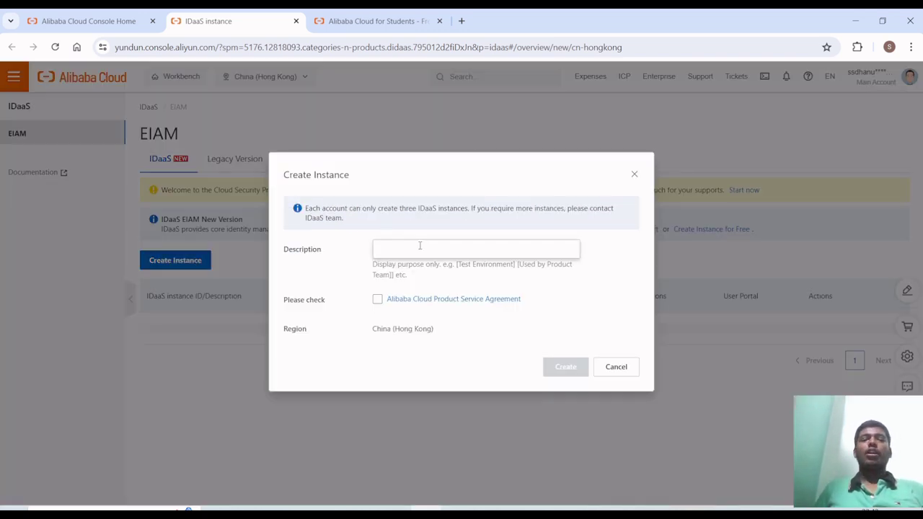
pyautogui.click(420, 246)
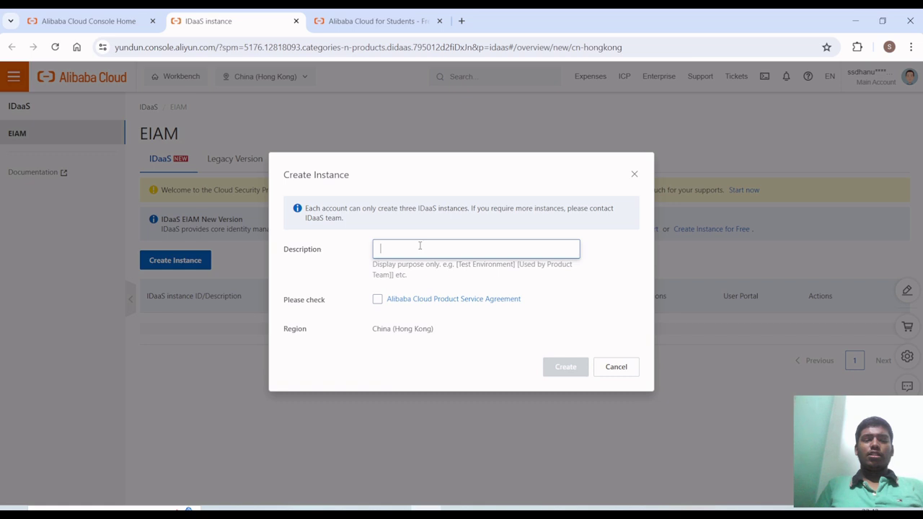
pyautogui.write('Tut')
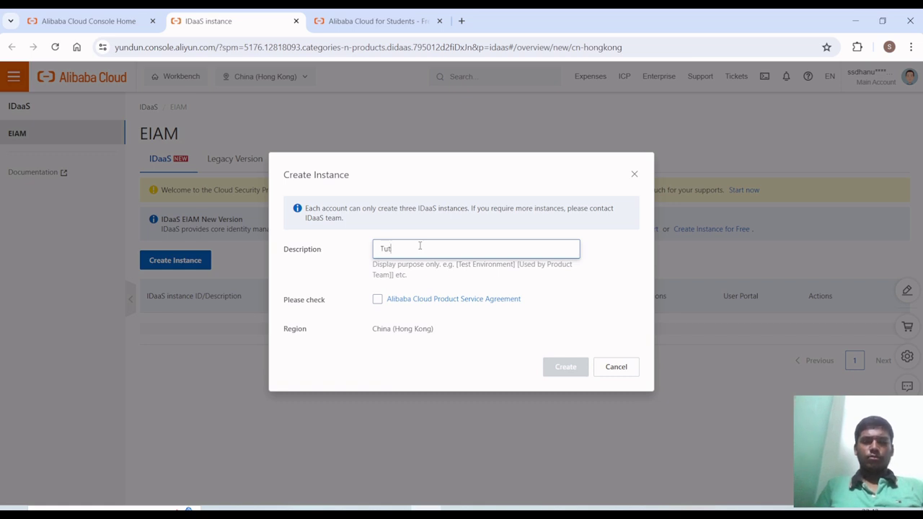
pyautogui.write('orial')
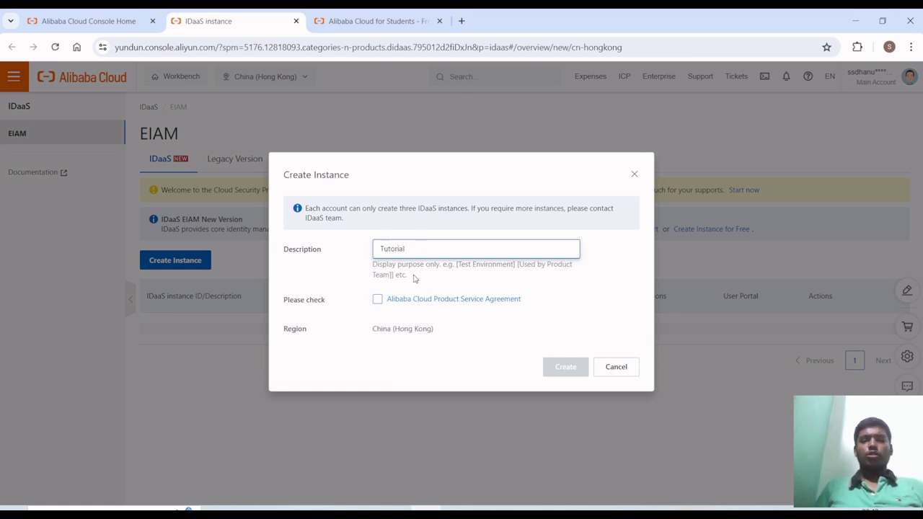
pyautogui.click(378, 299)
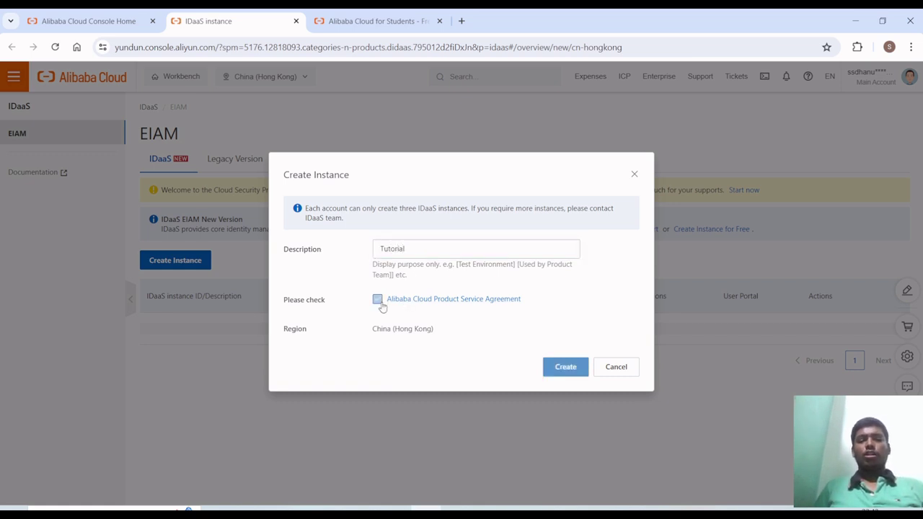
pyautogui.click(570, 372)
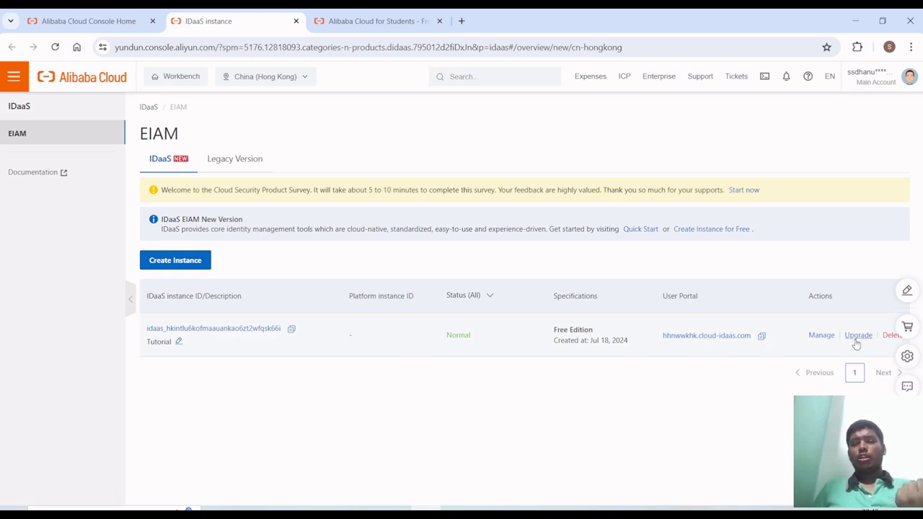
# - Open the Tutorial instance's Quick Start via Manage, then close both IDaaS tabs
pyautogui.click(821, 336)
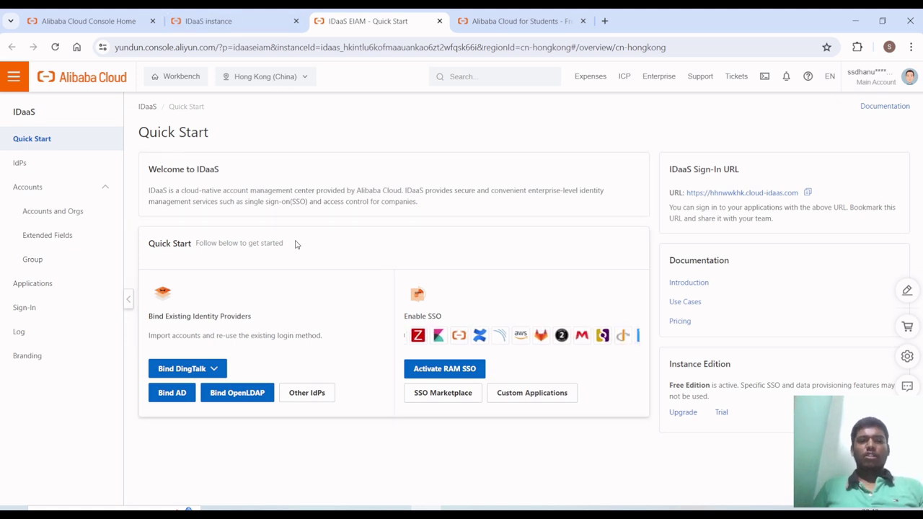
pyautogui.hotkey('ctrl', 'w')
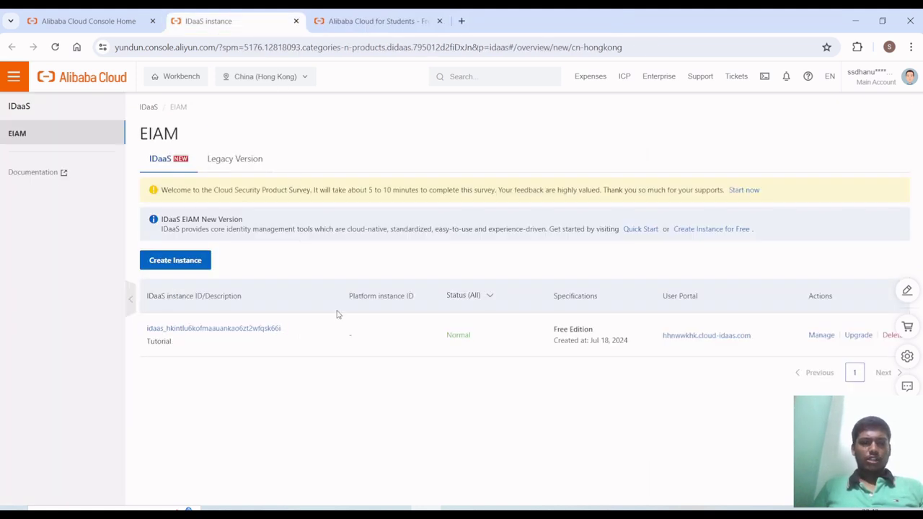
pyautogui.hotkey('ctrl', 'w')
# - Scroll to Free Database Services and choose Try Now for the PolarDB offer
pyautogui.scroll(1, 336, 317)
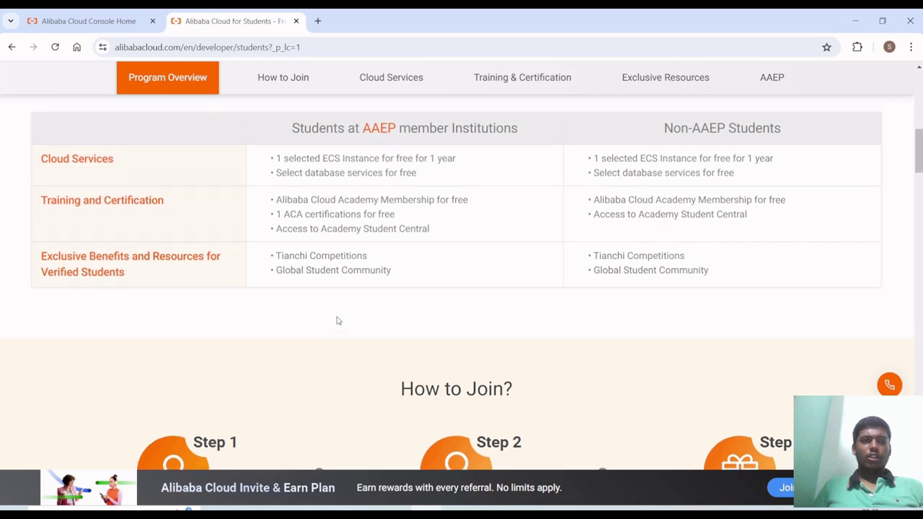
pyautogui.scroll(-12, 336, 320)
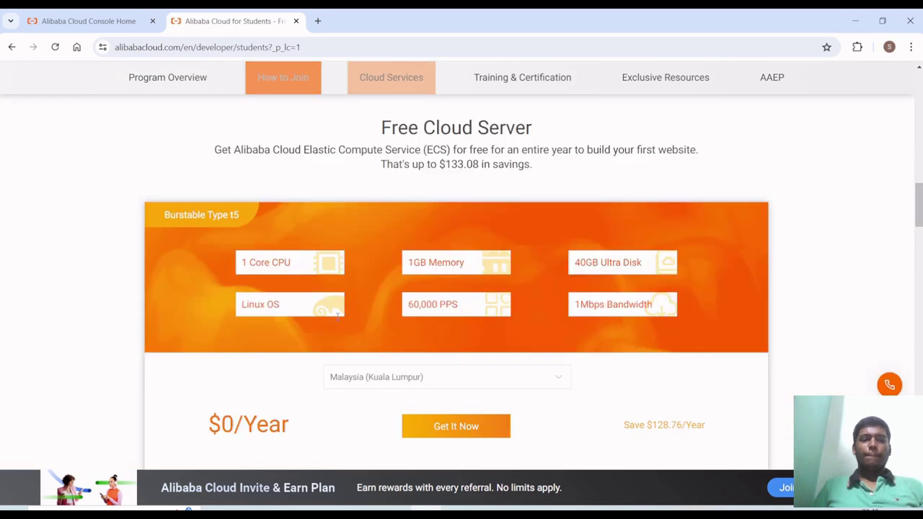
pyautogui.scroll(-3, 337, 320)
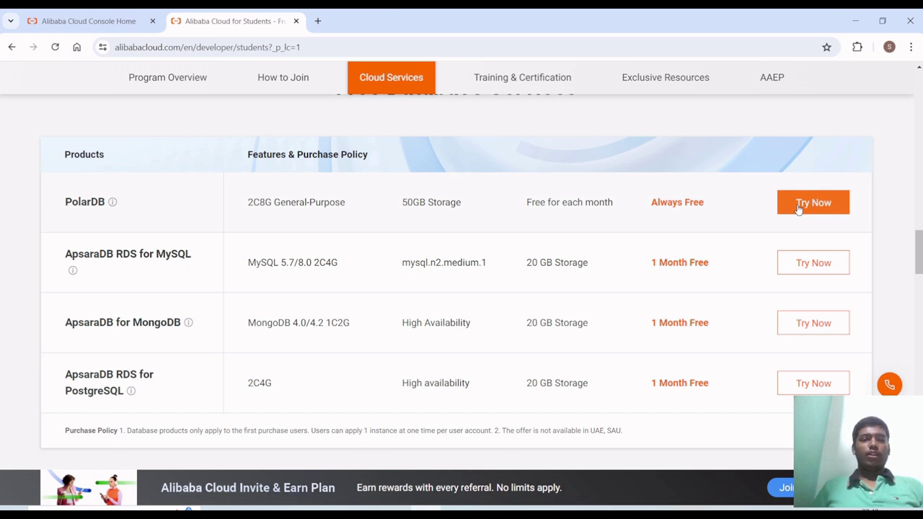
pyautogui.click(799, 206)
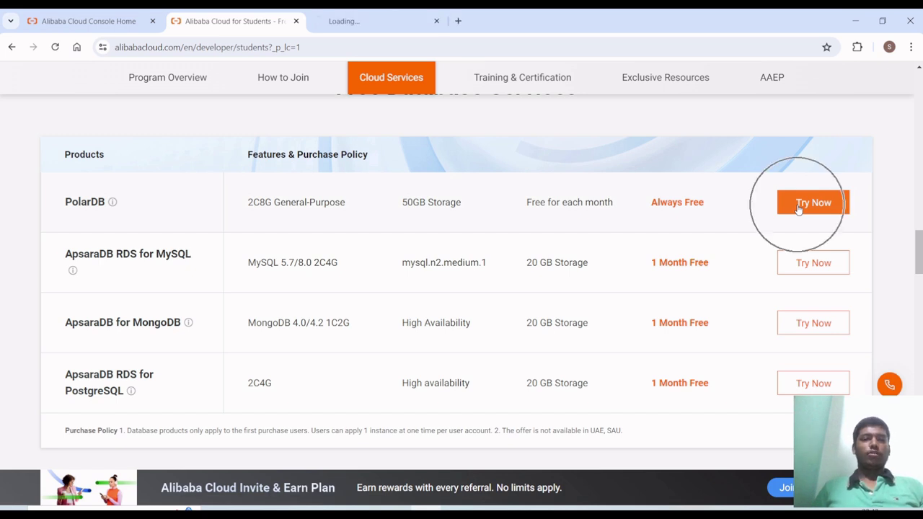
# - Enter 'Tutorial' as company name and choose Education as industry on the PolarDB form
pyautogui.click(434, 12)
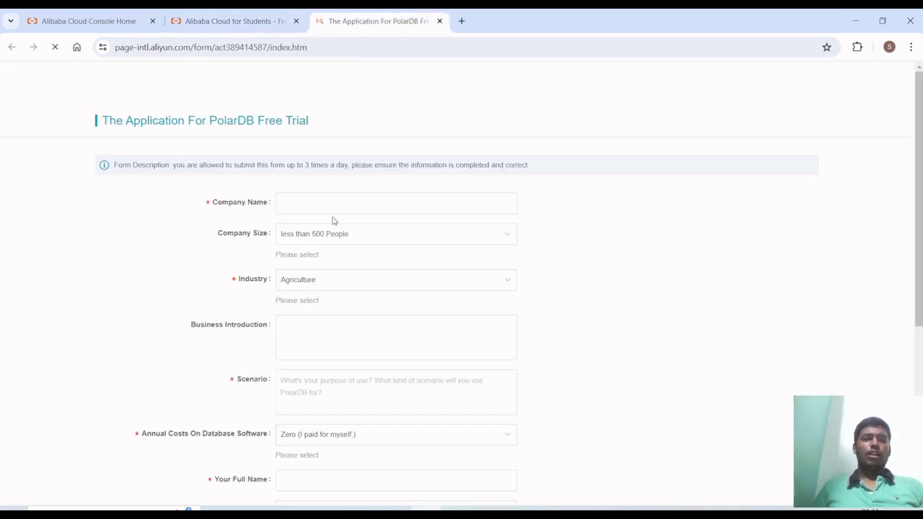
pyautogui.click(318, 175)
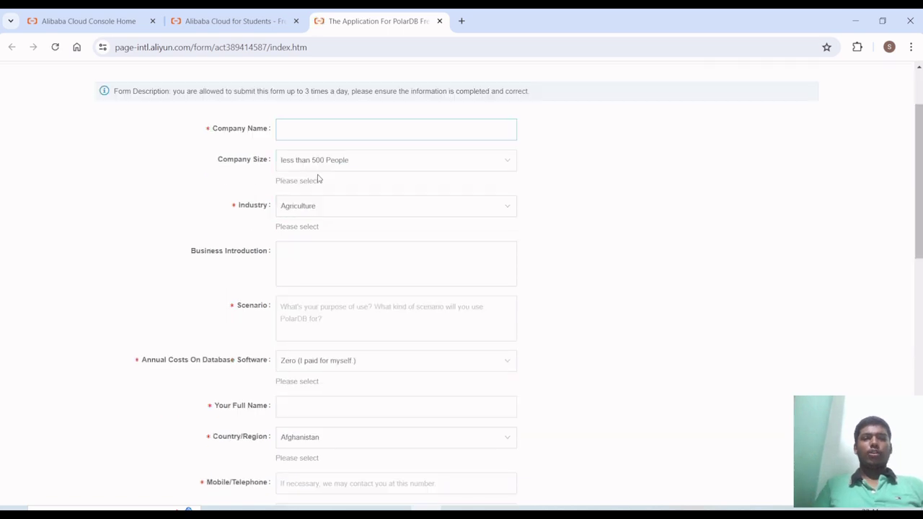
pyautogui.scroll(2, 318, 180)
pyautogui.write('Tu')
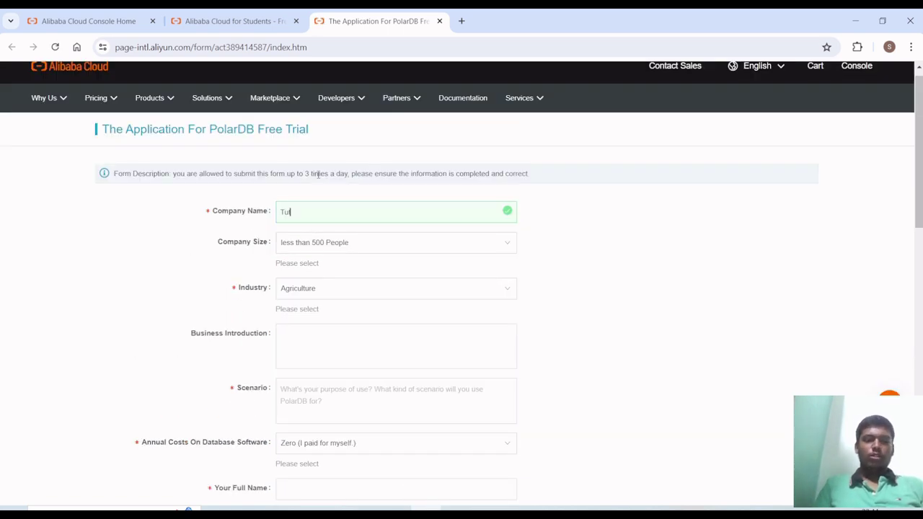
pyautogui.write('torial')
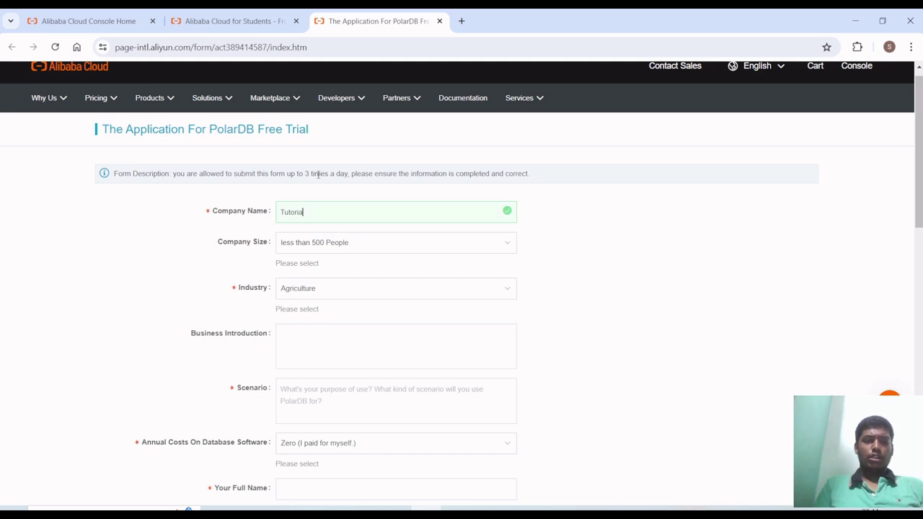
pyautogui.click(353, 248)
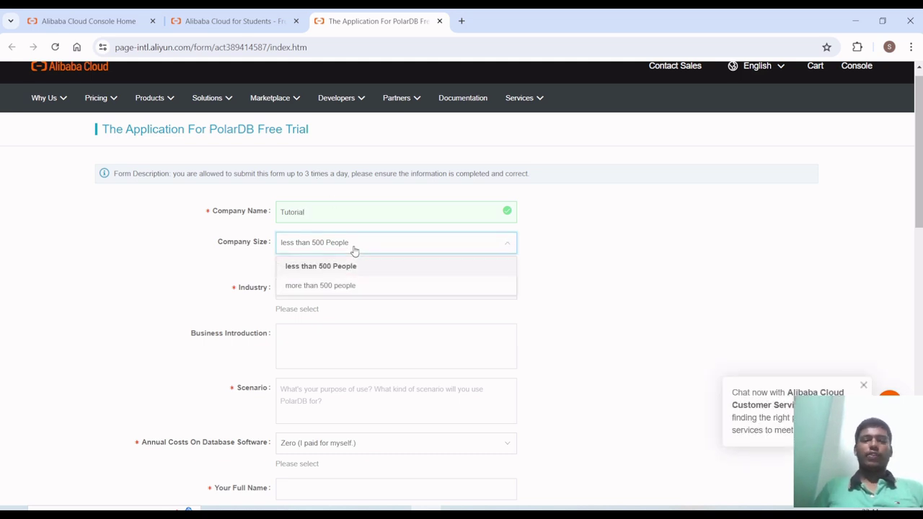
pyautogui.scroll(-2, 353, 249)
pyautogui.click(349, 223)
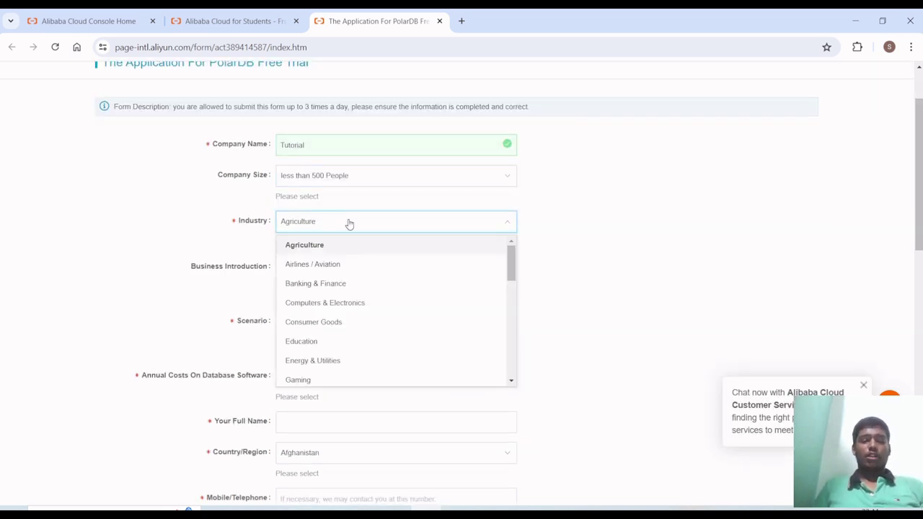
pyautogui.click(348, 343)
# - Move through the remaining fields, keeping Zero annual database cost, then close the form
pyautogui.click(310, 282)
pyautogui.scroll(-1, 310, 281)
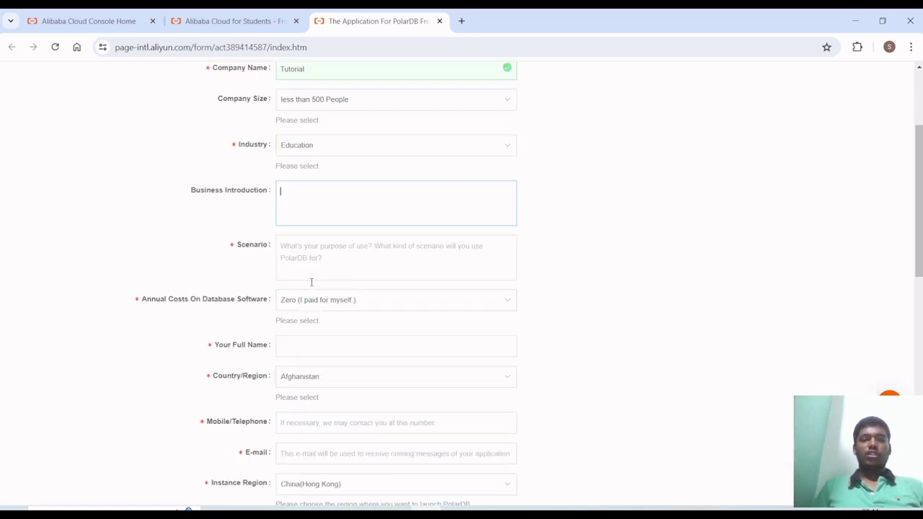
pyautogui.click(312, 252)
pyautogui.scroll(-1, 312, 254)
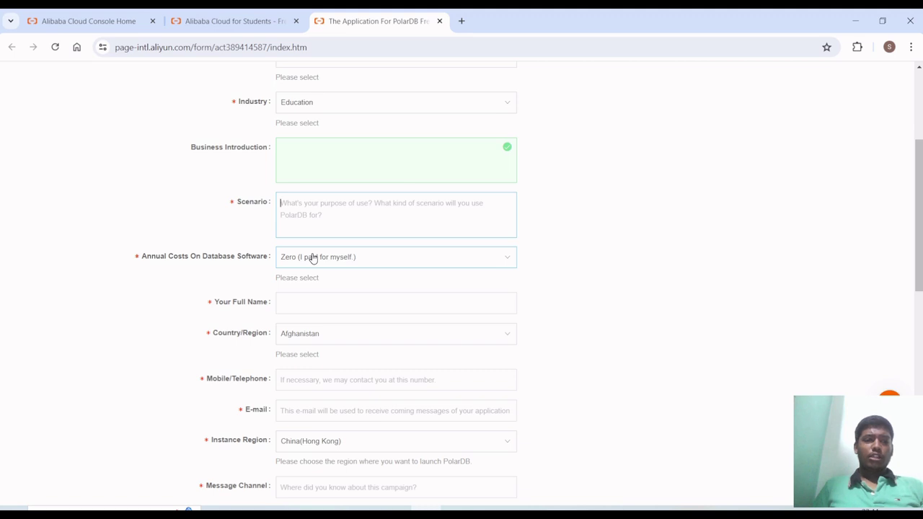
pyautogui.click(313, 258)
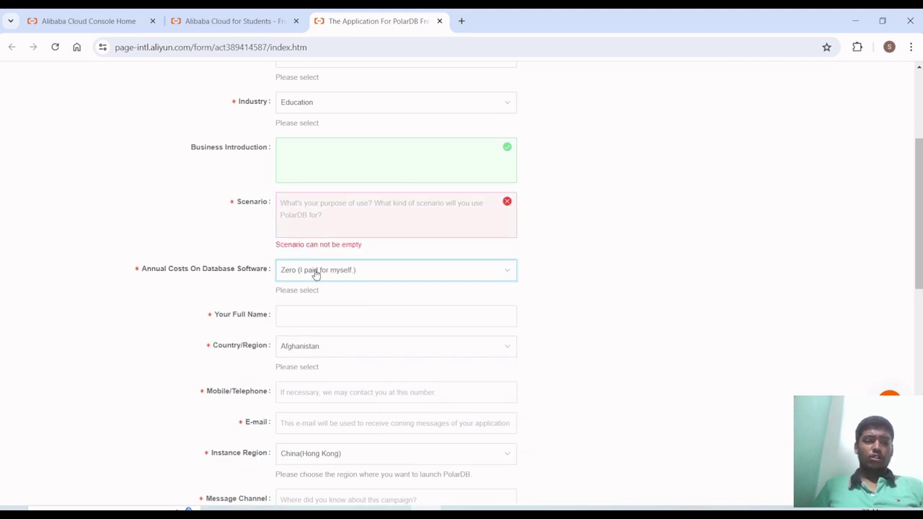
pyautogui.click(316, 271)
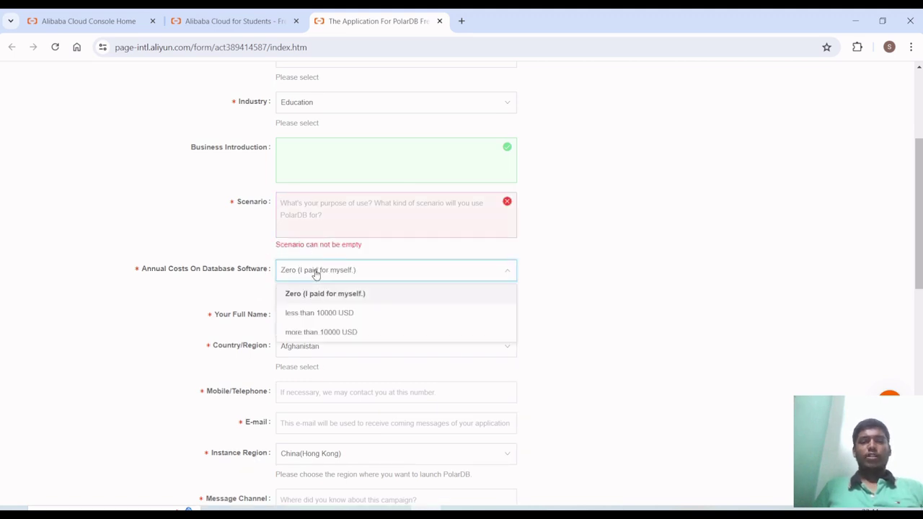
pyautogui.click(313, 269)
pyautogui.scroll(-1, 314, 264)
pyautogui.click(316, 260)
pyautogui.scroll(-1, 316, 260)
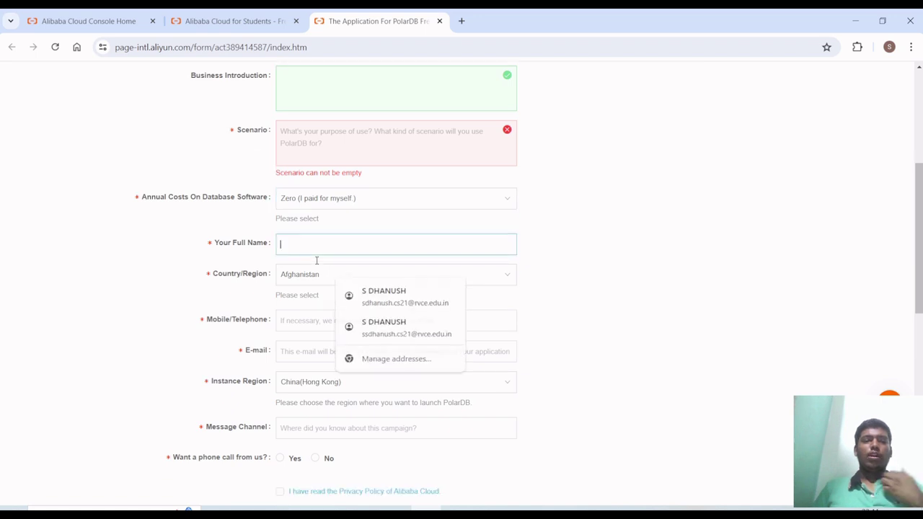
pyautogui.scroll(-1, 315, 273)
pyautogui.scroll(-1, 315, 268)
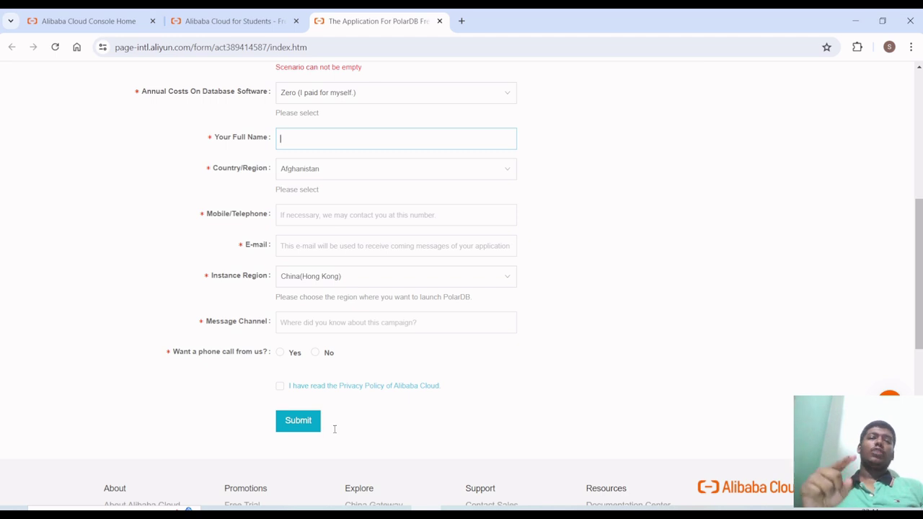
pyautogui.hotkey('ctrl', 'w')
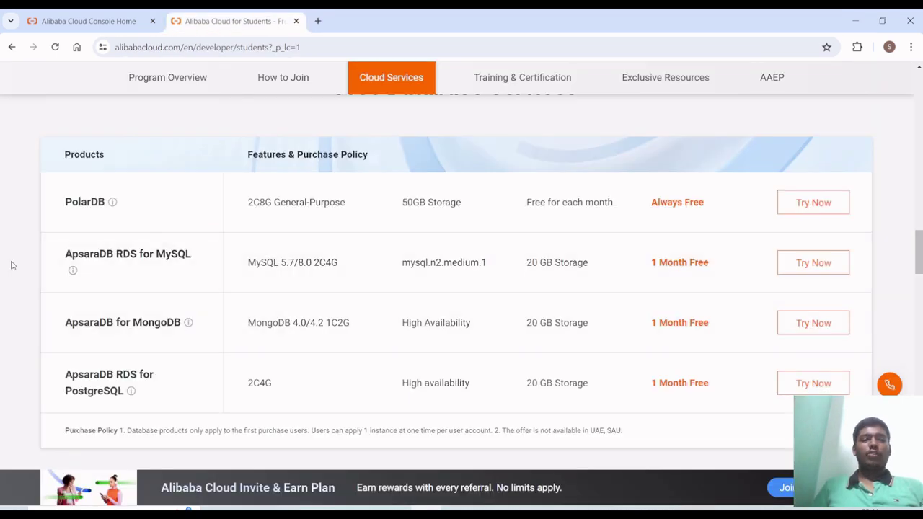
# - Highlight 'ApsaraDB RDS for MySQL' and choose Try Now in its row
pyautogui.doubleClick(89, 254)
pyautogui.moveTo(140, 260); pyautogui.dragTo(214, 264)
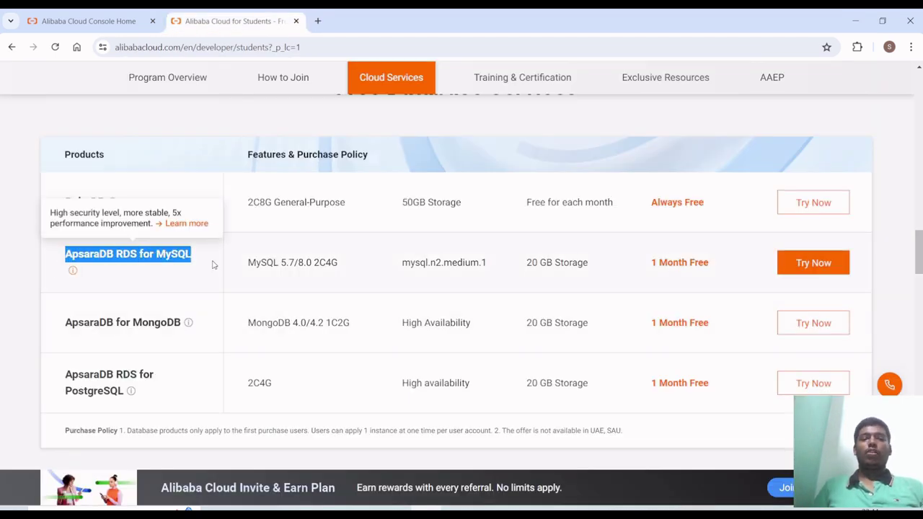
pyautogui.click(217, 264)
pyautogui.moveTo(154, 291)
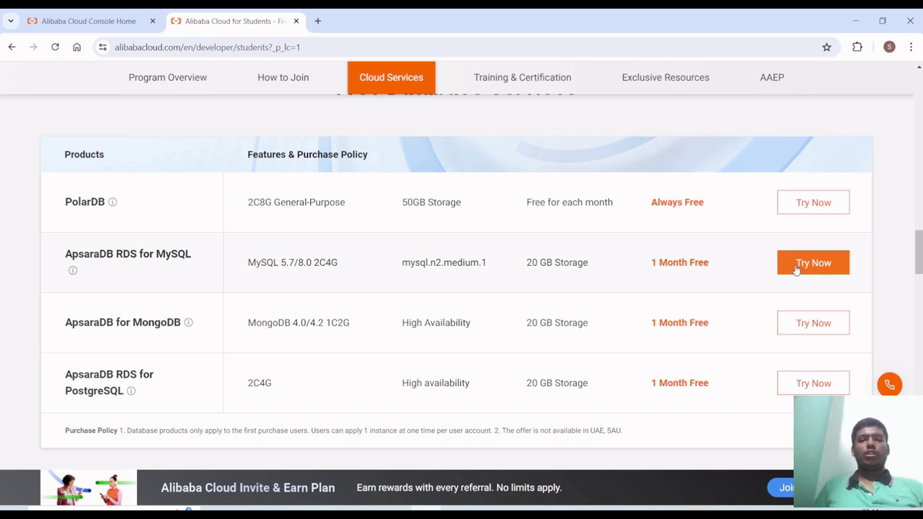
pyautogui.click(813, 265)
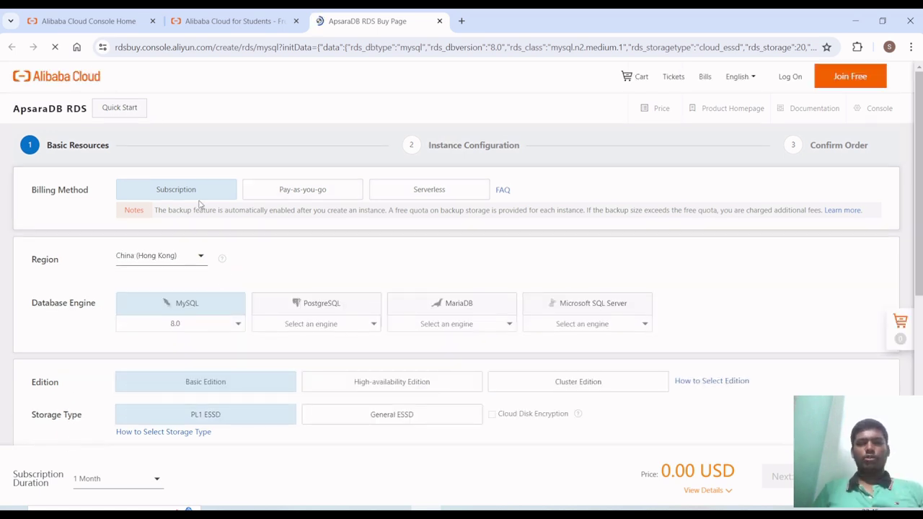
# - Check the MySQL 8.0 Basic Edition, PL1 ESSD and mysql.n2.medium.1 settings against the free offer
pyautogui.scroll(-2, 227, 257)
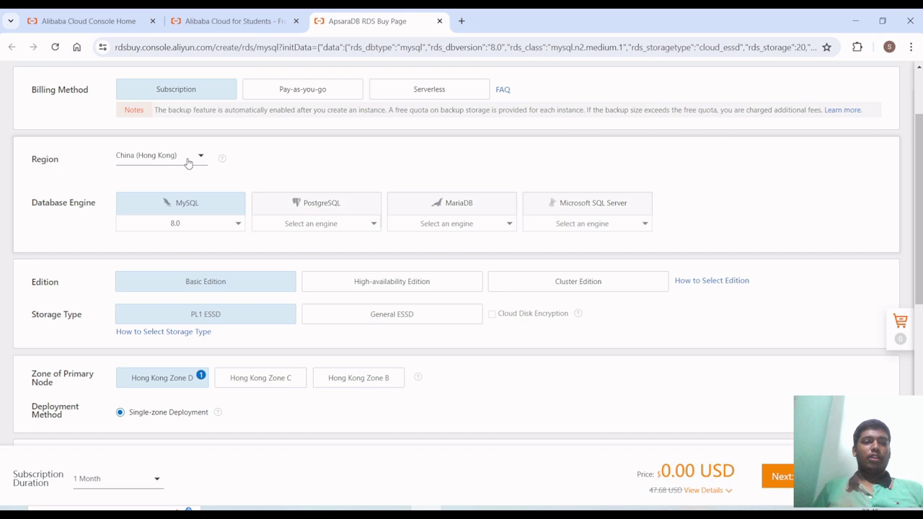
pyautogui.scroll(-1, 189, 163)
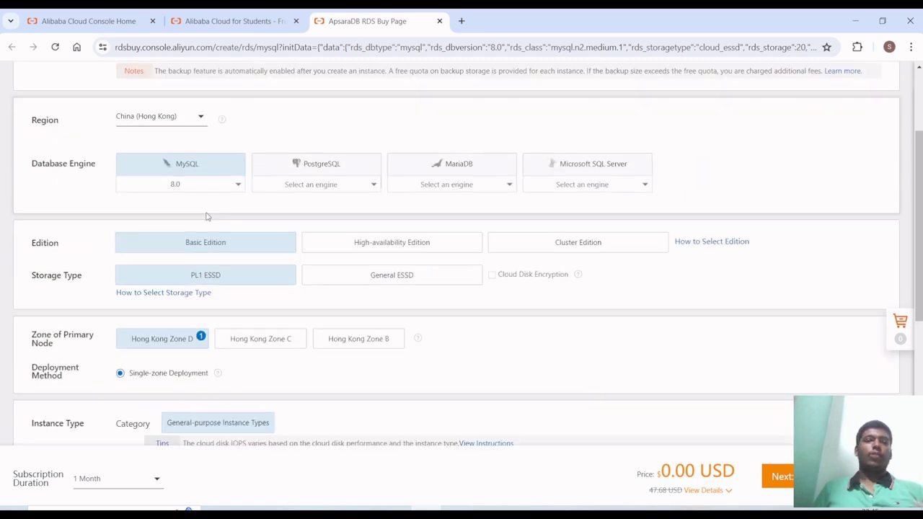
pyautogui.scroll(1, 207, 216)
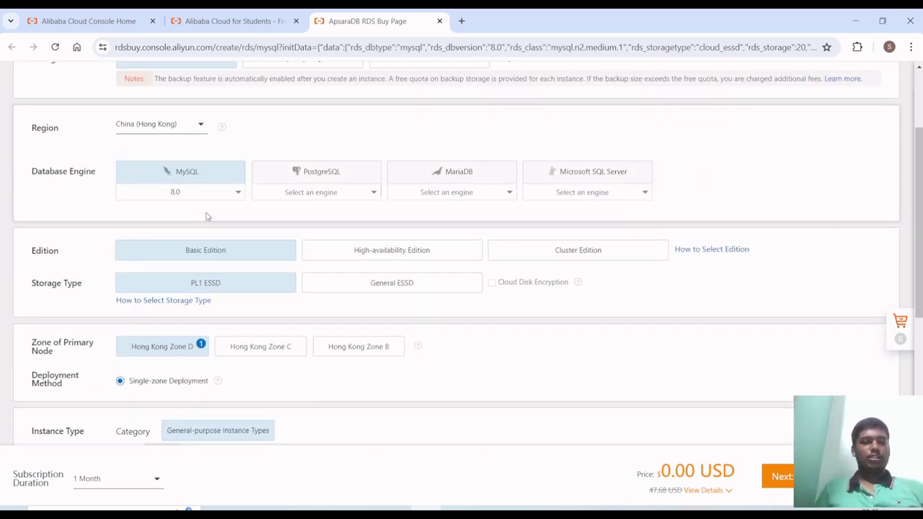
pyautogui.scroll(-2, 206, 216)
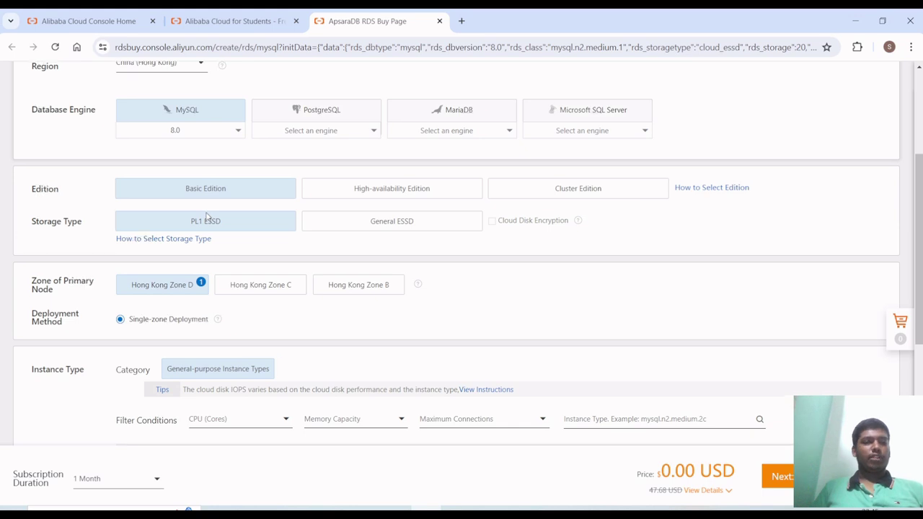
pyautogui.scroll(-1, 209, 235)
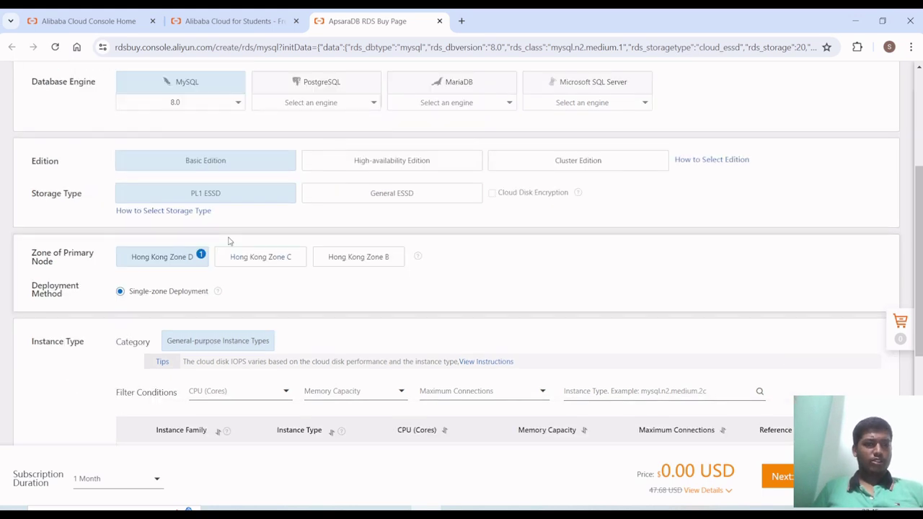
pyautogui.scroll(1, 229, 241)
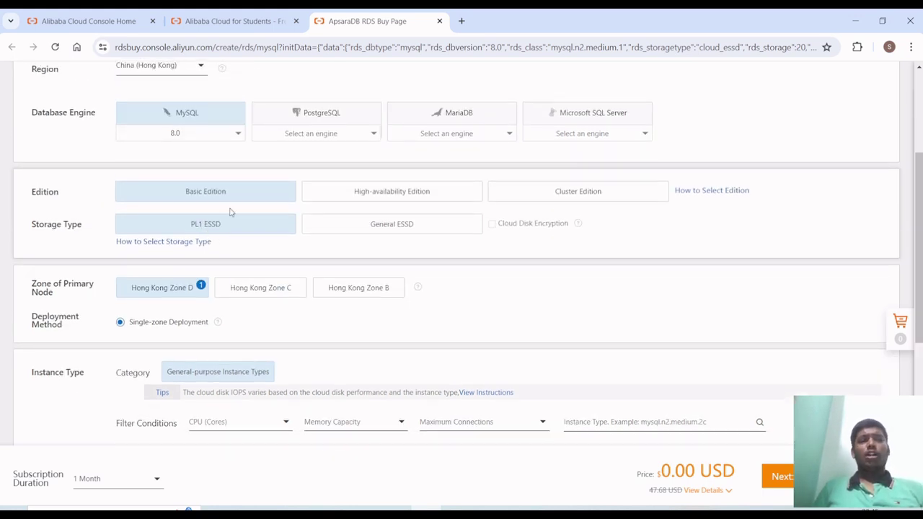
pyautogui.moveTo(229, 231)
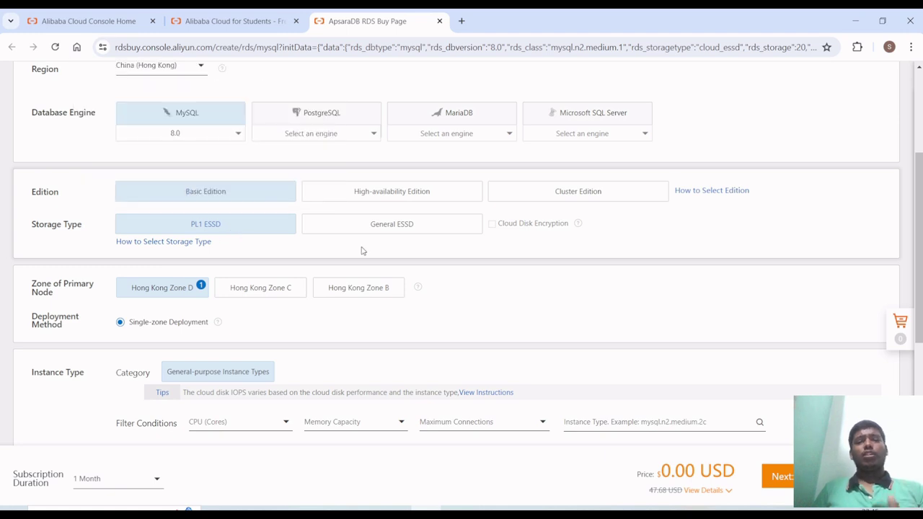
pyautogui.scroll(-1, 299, 325)
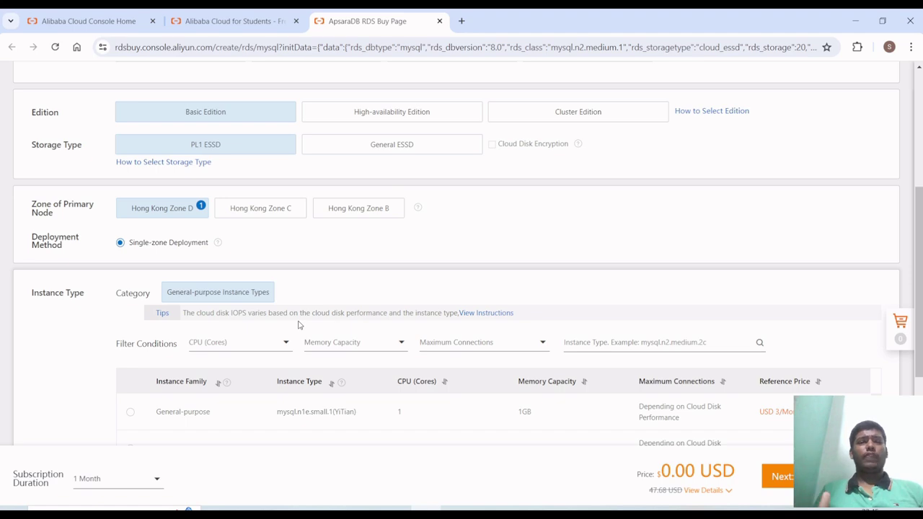
pyautogui.scroll(1, 298, 324)
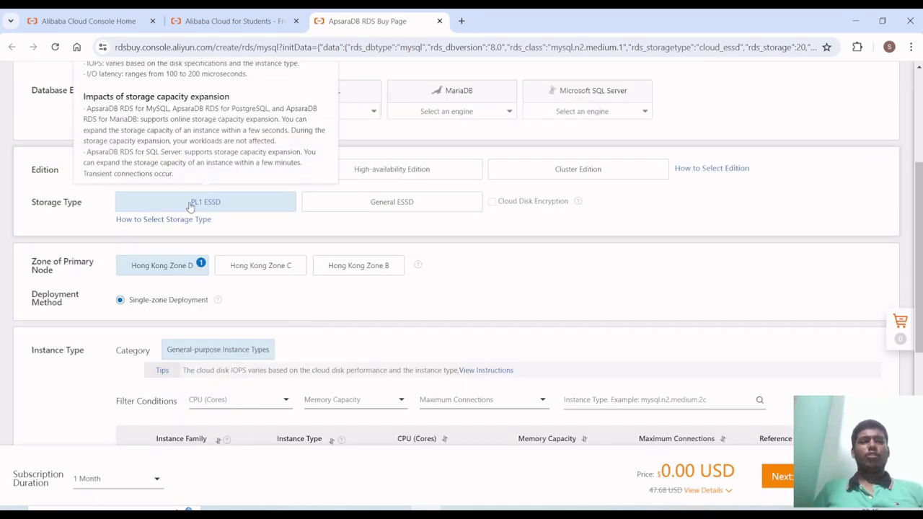
pyautogui.scroll(-1, 201, 252)
pyautogui.scroll(-1, 201, 252)
pyautogui.scroll(-1, 223, 295)
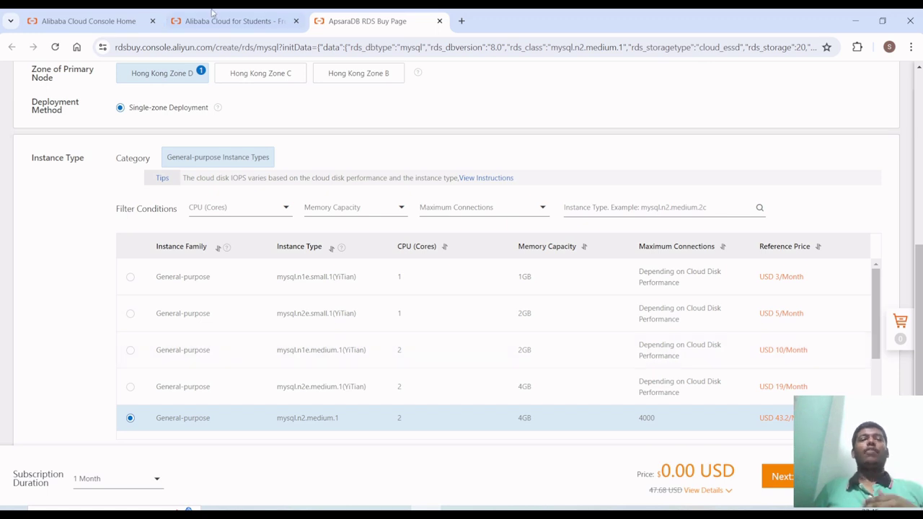
pyautogui.hotkey('ctrl', 'shift', 'Tab')
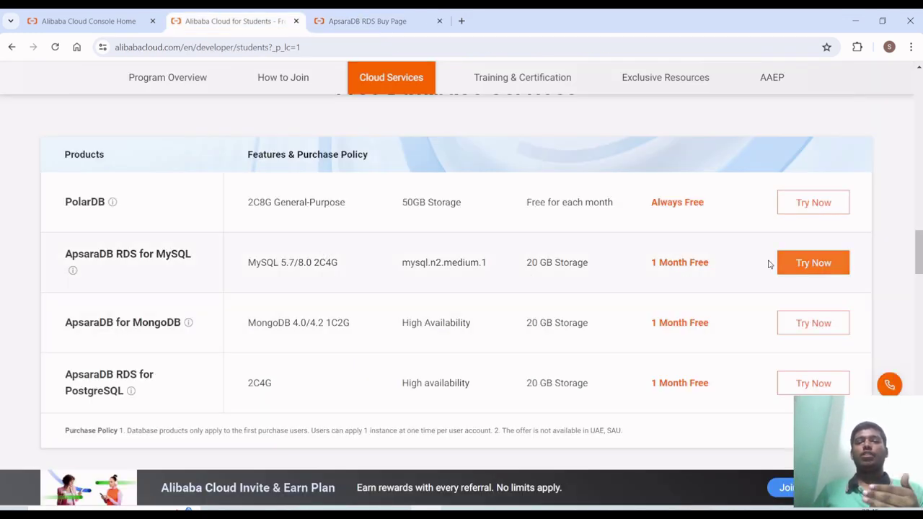
pyautogui.click(340, 13)
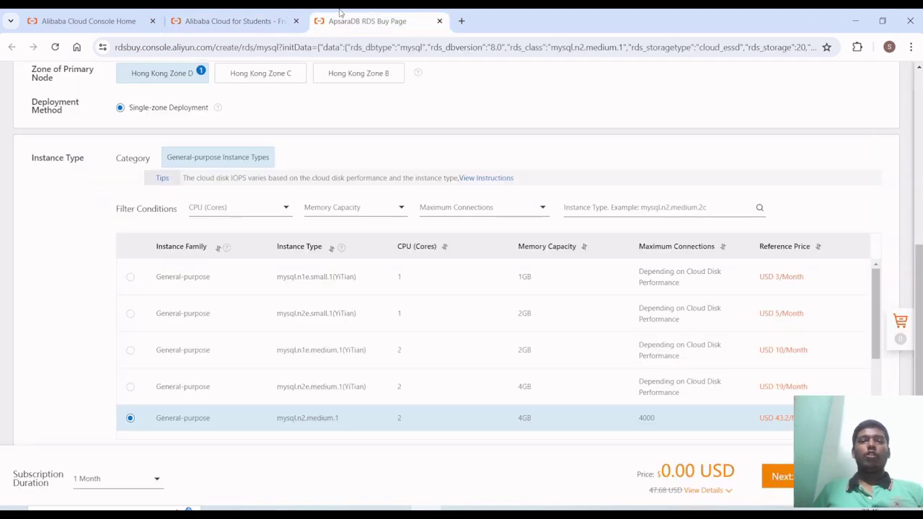
# - Keep the 1 Month subscription duration and proceed to Instance Configuration
pyautogui.scroll(-2, 344, 300)
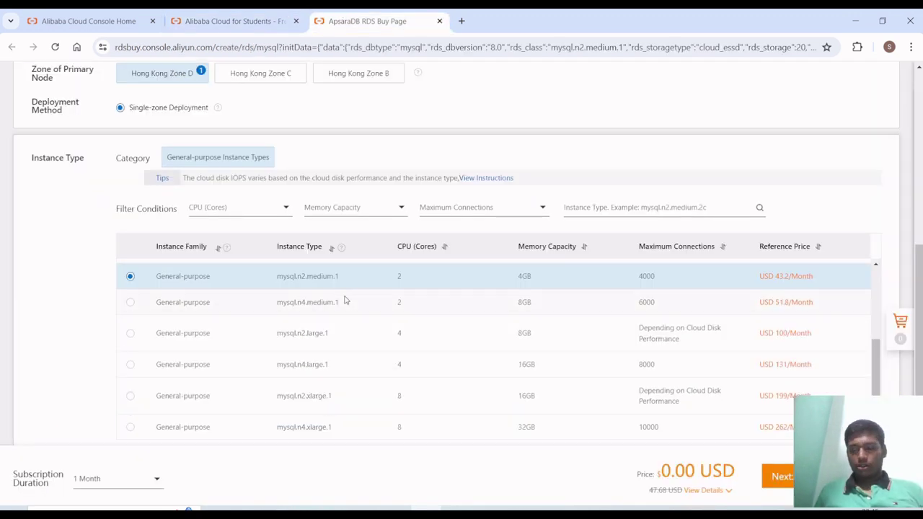
pyautogui.scroll(-2, 345, 300)
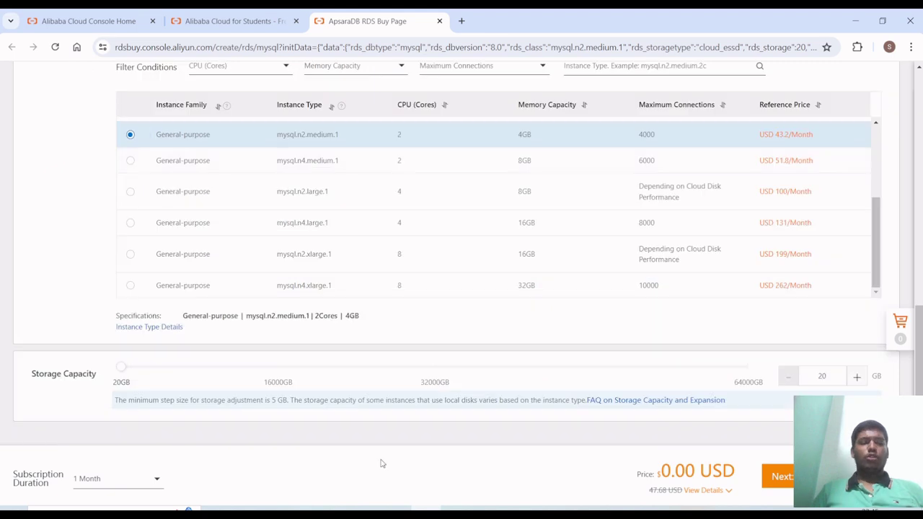
pyautogui.click(104, 482)
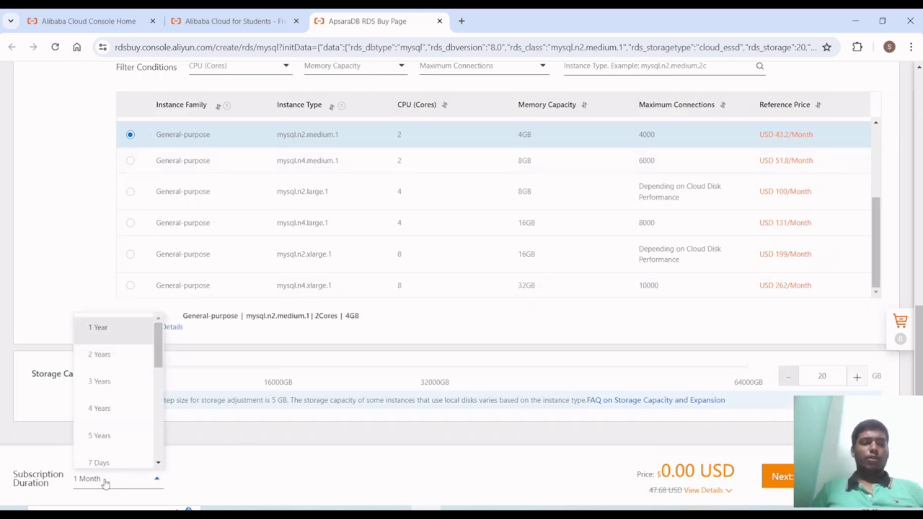
pyautogui.click(104, 483)
pyautogui.click(104, 483)
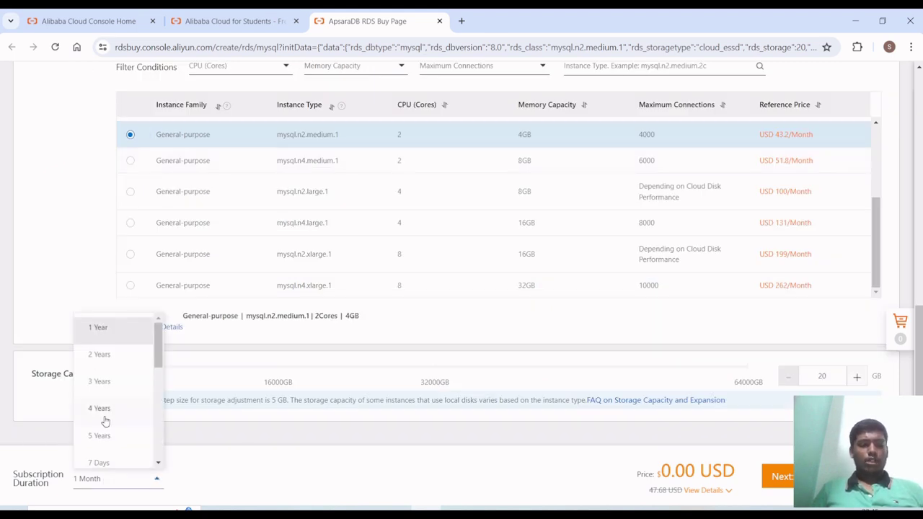
pyautogui.scroll(-5, 107, 432)
pyautogui.scroll(2, 106, 436)
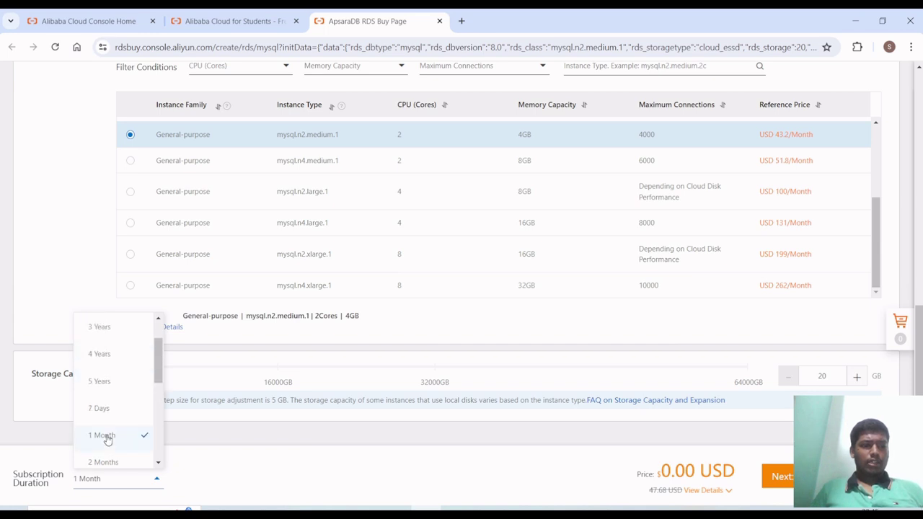
pyautogui.click(252, 444)
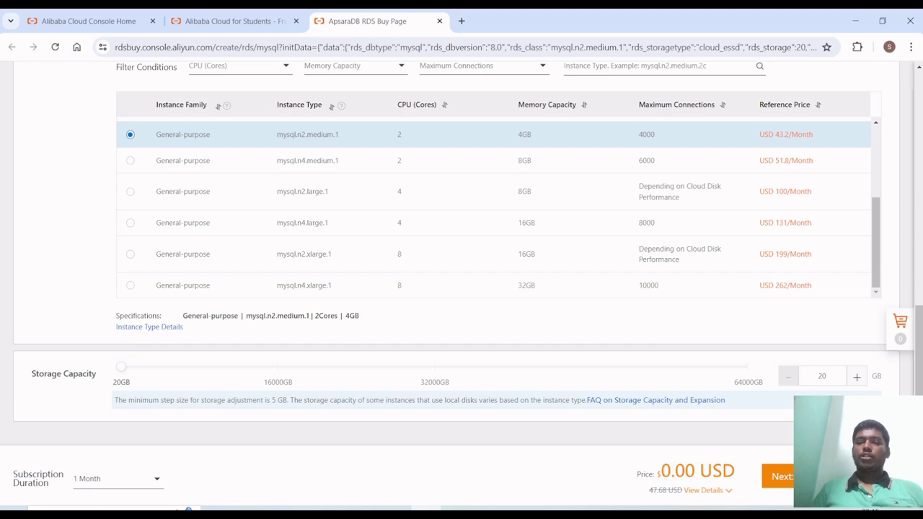
pyautogui.click(778, 477)
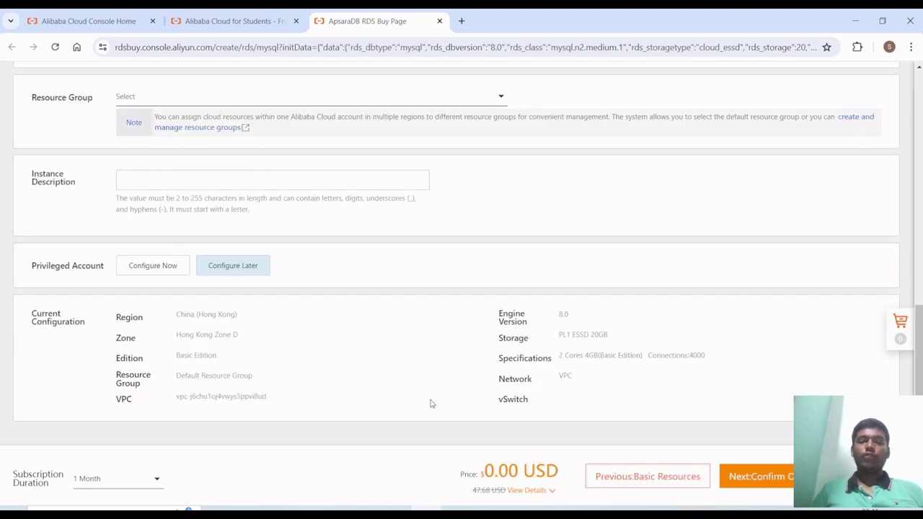
pyautogui.scroll(1, 430, 403)
pyautogui.scroll(8, 430, 402)
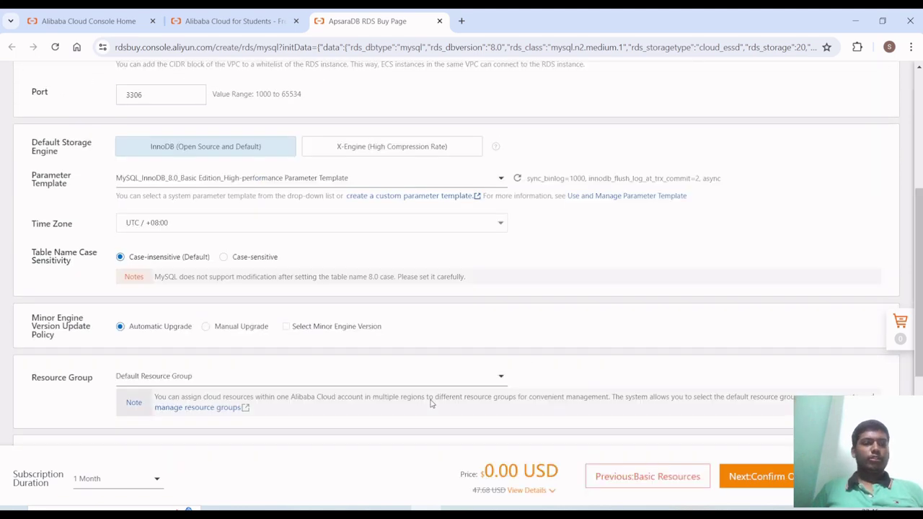
pyautogui.scroll(1, 364, 368)
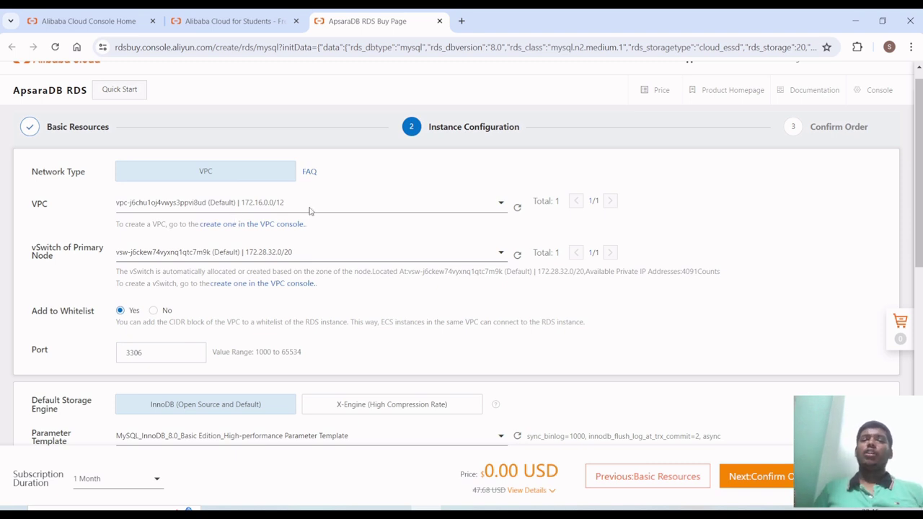
pyautogui.doubleClick(542, 202)
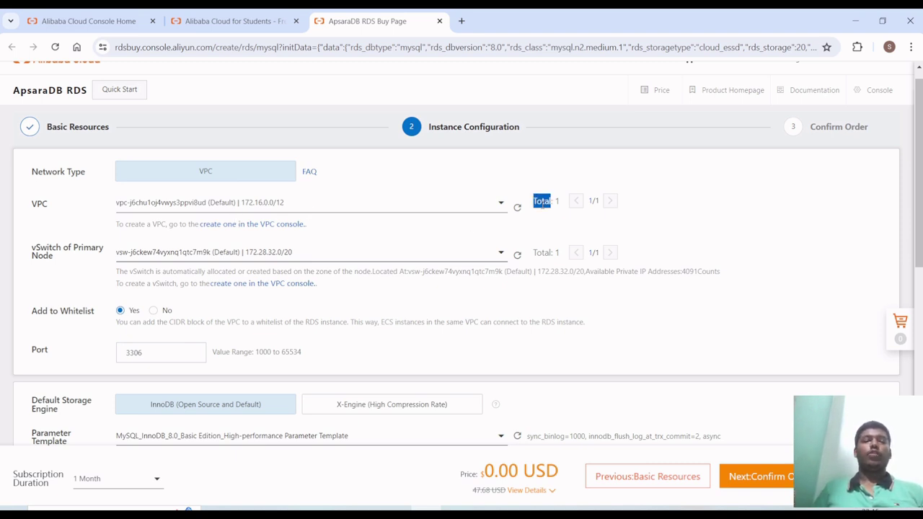
pyautogui.click(306, 254)
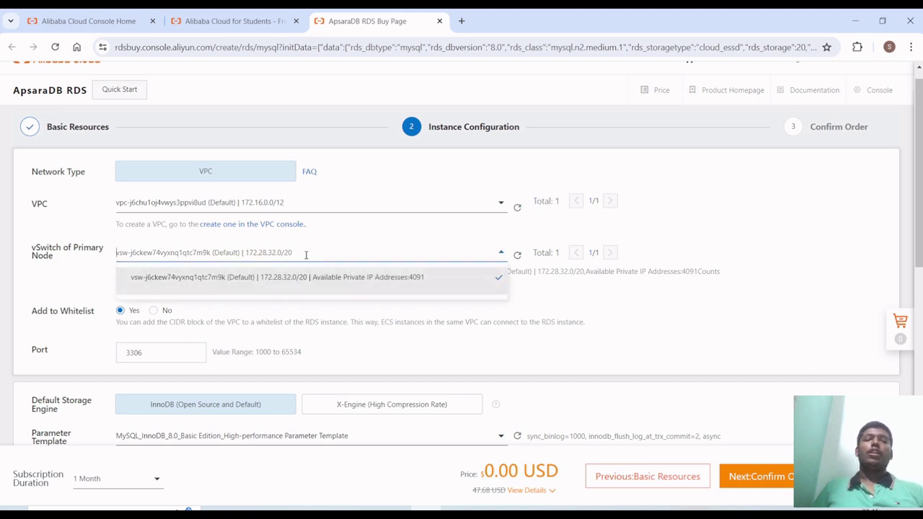
pyautogui.click(668, 248)
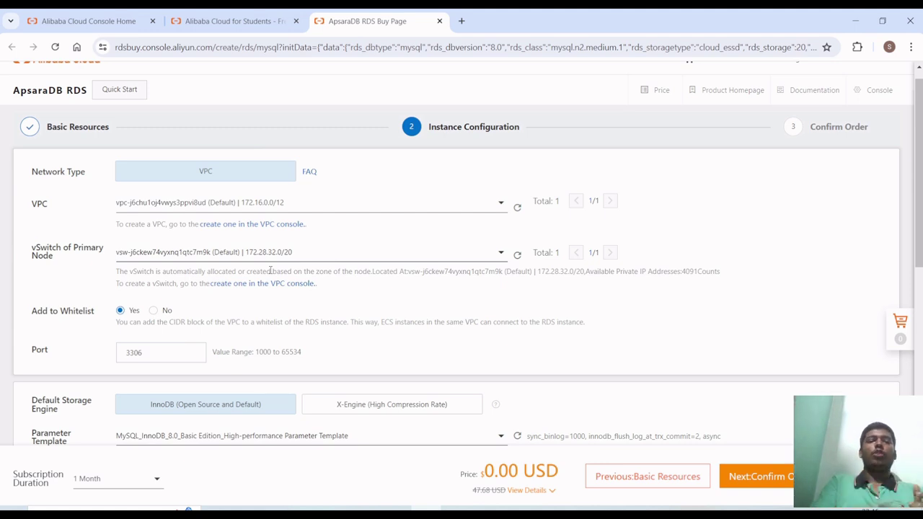
pyautogui.scroll(-3, 270, 271)
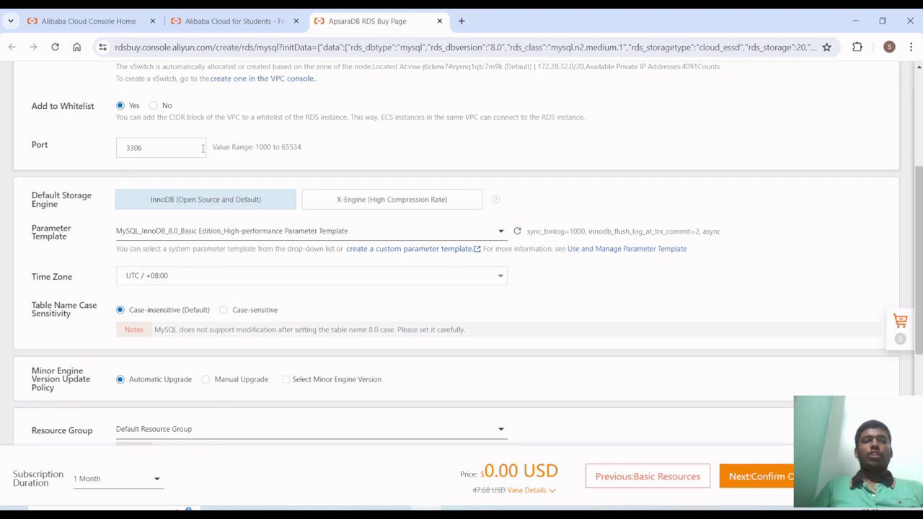
pyautogui.scroll(-1, 203, 148)
pyautogui.scroll(1, 201, 149)
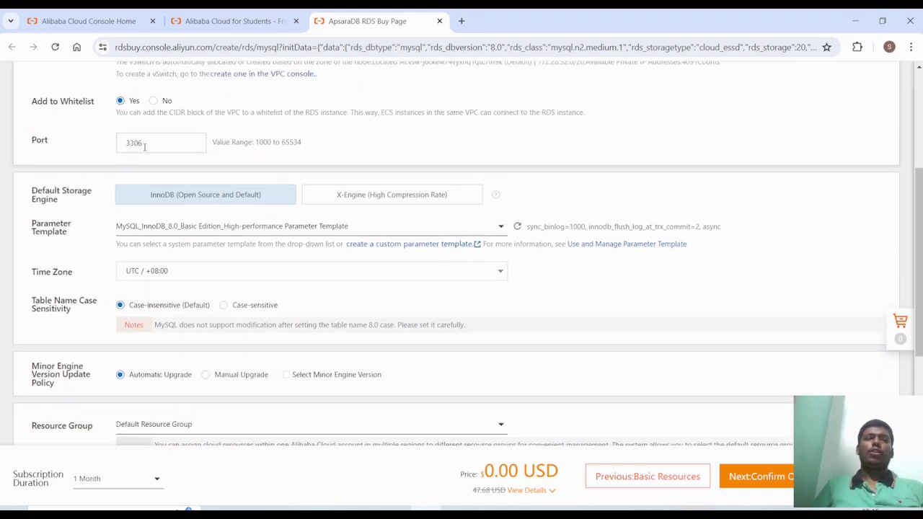
pyautogui.scroll(2, 145, 145)
pyautogui.doubleClick(154, 241)
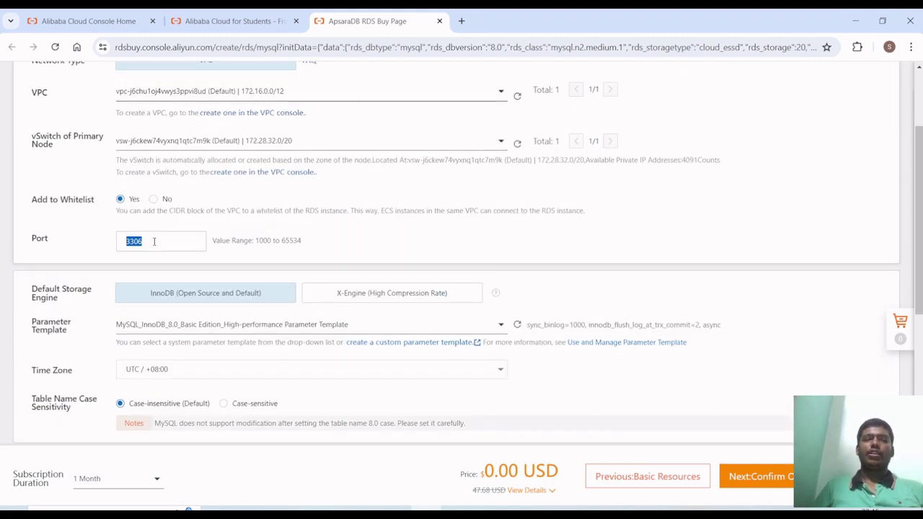
pyautogui.scroll(2, 153, 242)
pyautogui.click(62, 200)
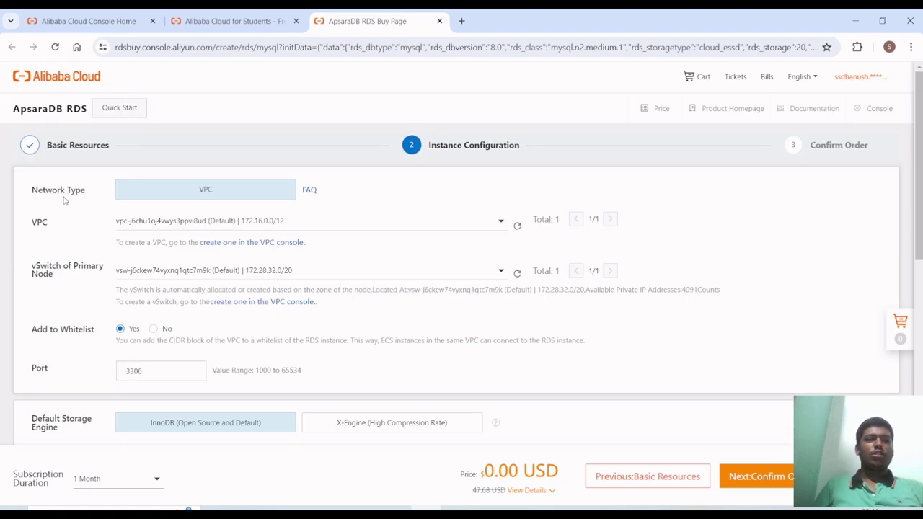
pyautogui.scroll(-2, 220, 303)
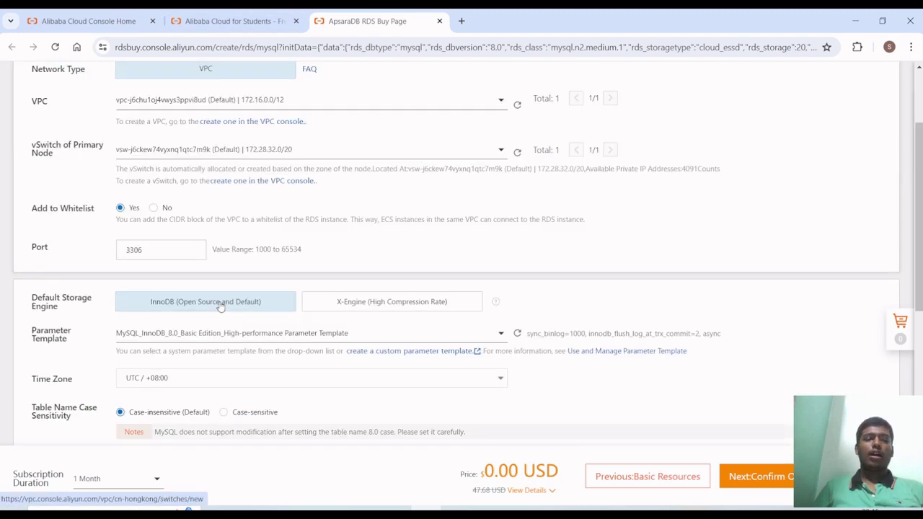
pyautogui.scroll(-1, 230, 248)
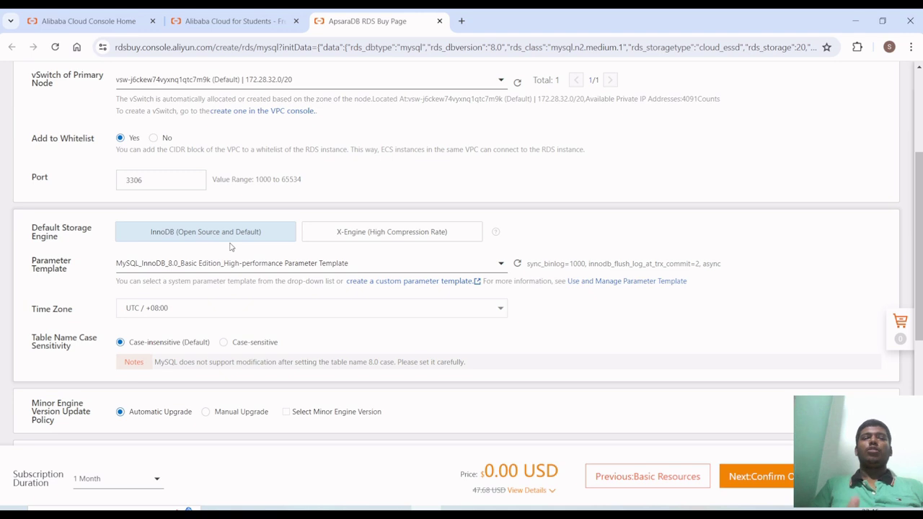
pyautogui.scroll(-1, 231, 247)
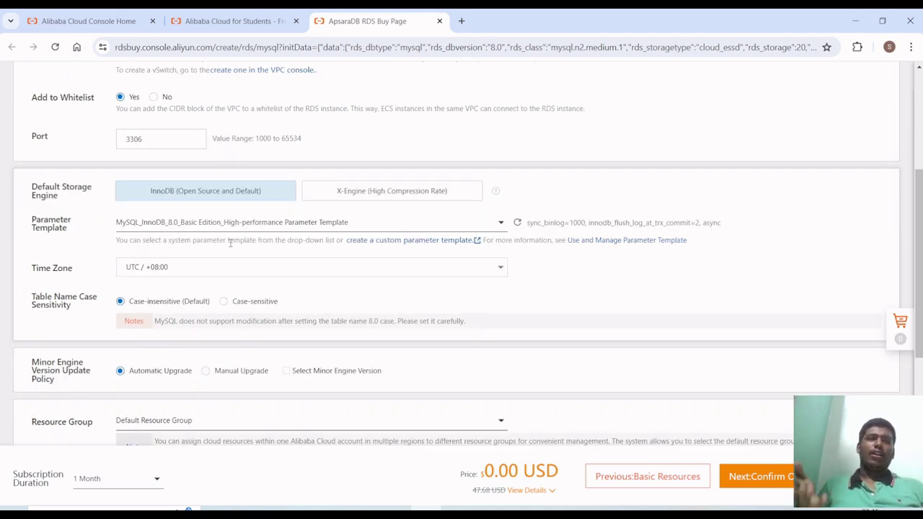
pyautogui.scroll(-4, 230, 243)
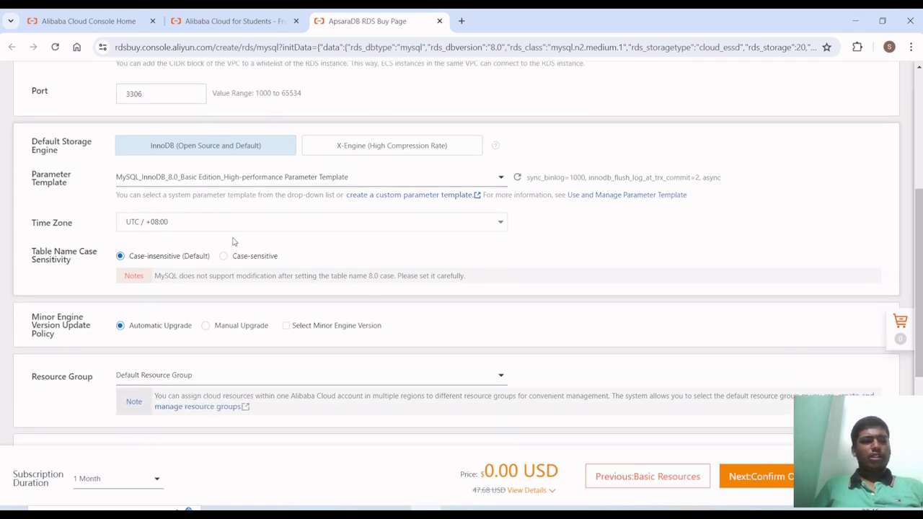
pyautogui.scroll(-1, 243, 263)
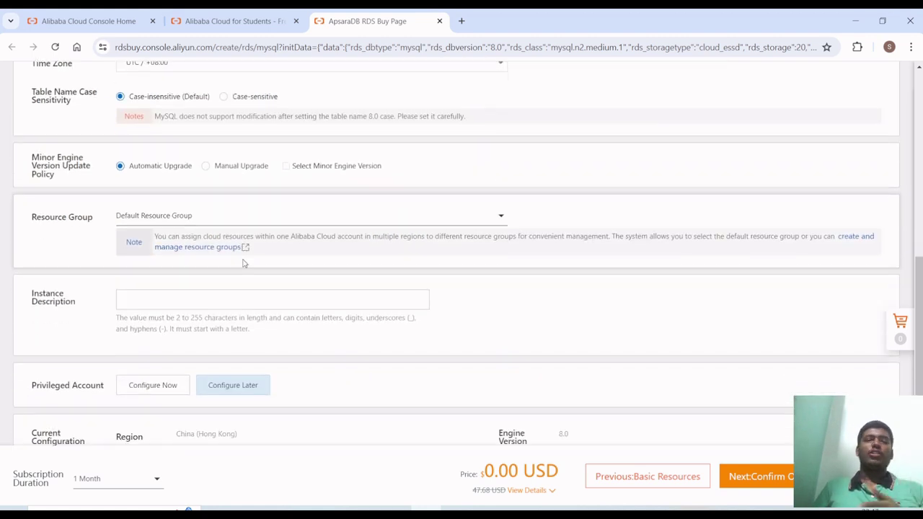
pyautogui.scroll(-1, 243, 264)
pyautogui.scroll(-1, 243, 263)
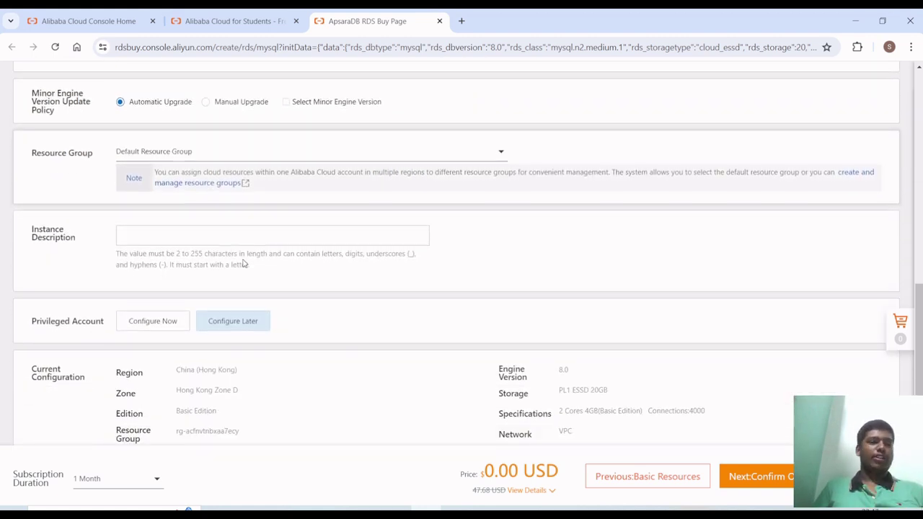
pyautogui.scroll(-1, 243, 263)
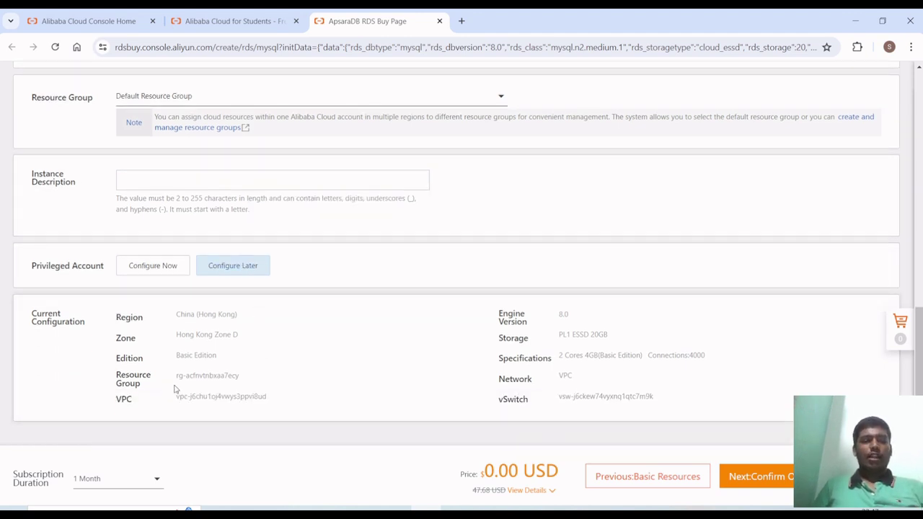
pyautogui.moveTo(118, 320)
pyautogui.mouseDown()
pyautogui.moveTo(623, 441)
pyautogui.moveTo(700, 411)
pyautogui.moveTo(162, 355)
pyautogui.moveTo(109, 318)
pyautogui.moveTo(118, 323)
pyautogui.mouseUp()
pyautogui.click(118, 323)
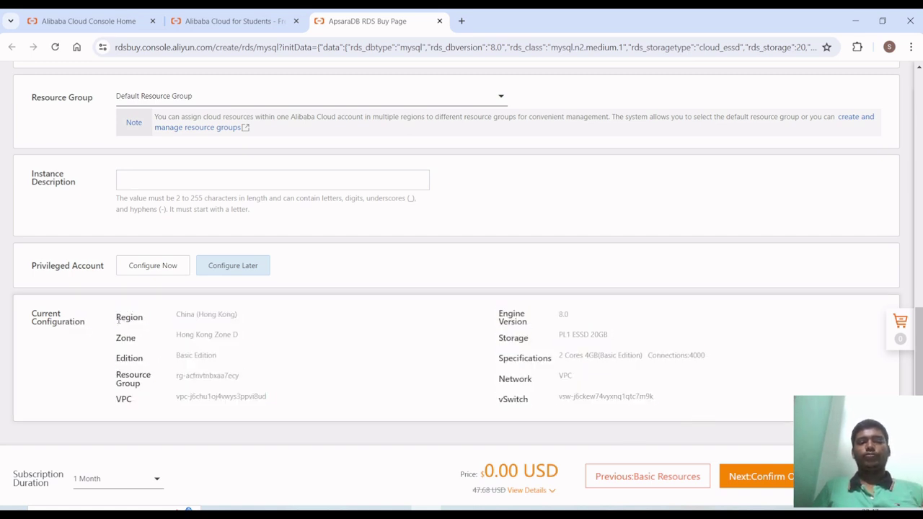
# - Verify the 1 Month duration on the confirm page, then buy and accept the terms
pyautogui.click(750, 478)
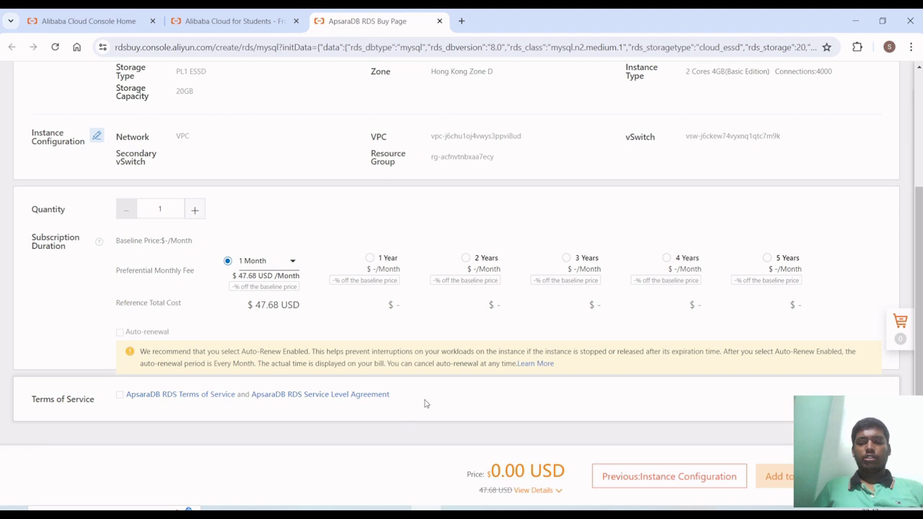
pyautogui.click(254, 263)
pyautogui.scroll(3, 256, 262)
pyautogui.scroll(-3, 255, 262)
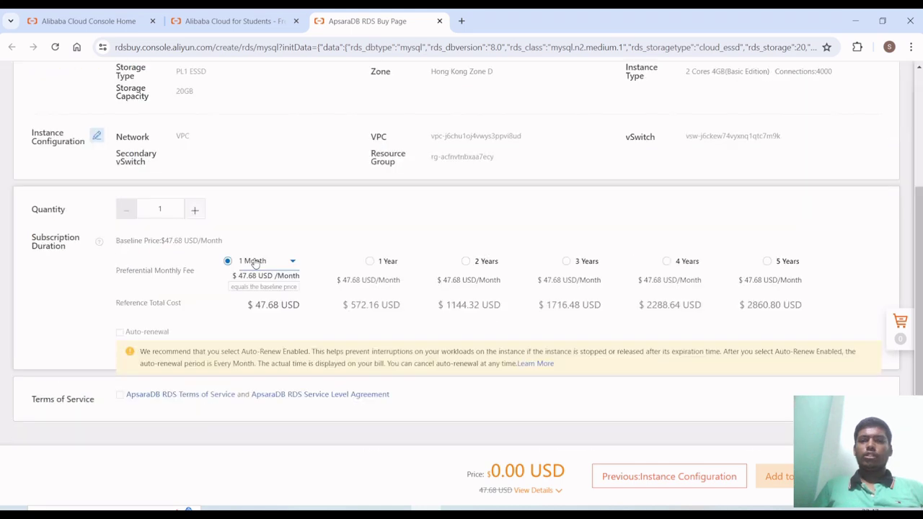
pyautogui.scroll(1, 550, 340)
pyautogui.scroll(2, 551, 339)
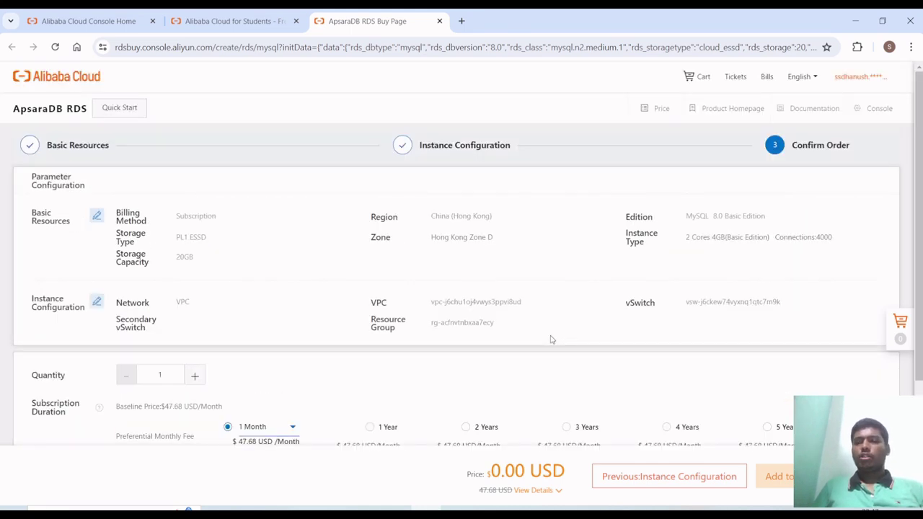
pyautogui.scroll(-3, 550, 340)
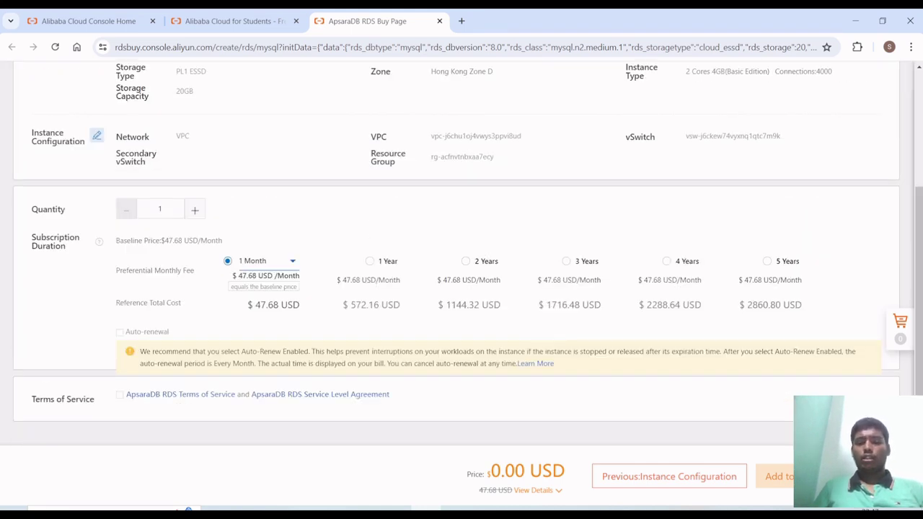
pyautogui.click(858, 476)
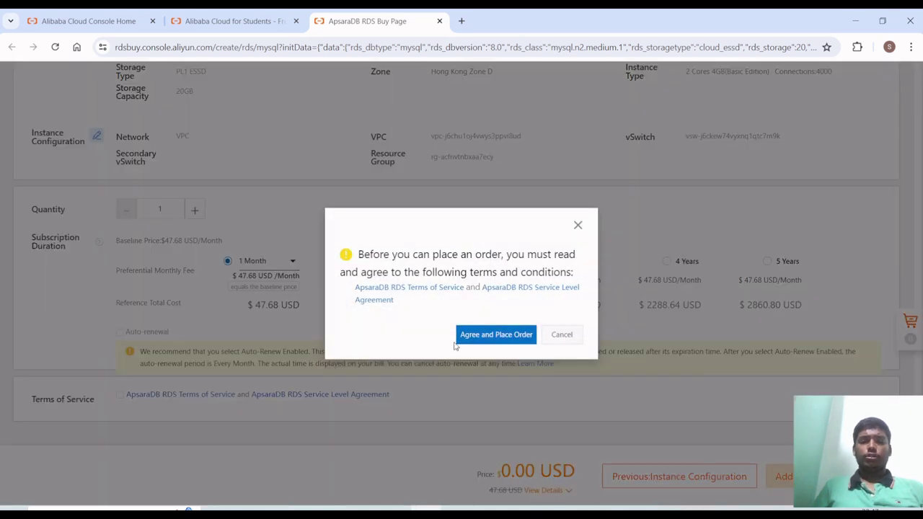
pyautogui.click(476, 337)
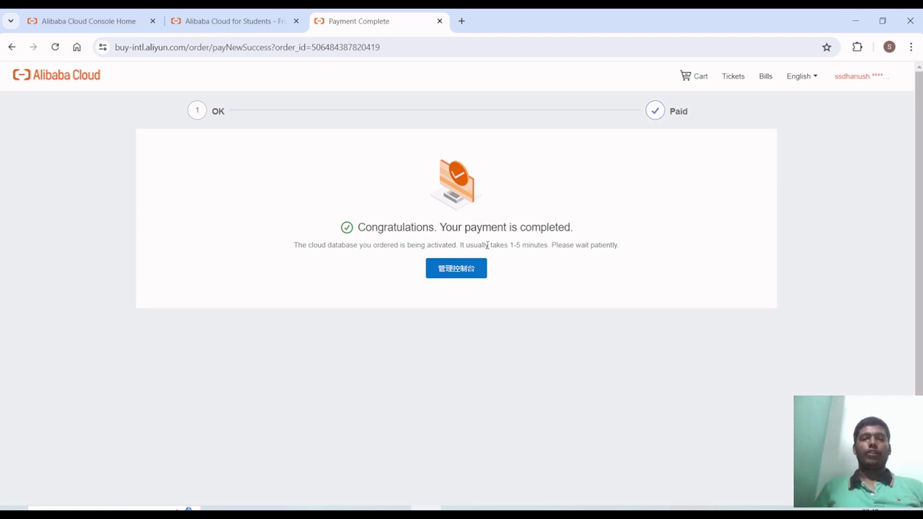
# - Remove the accidental Payment Complete bookmark and go to the RDS management console (管理控制台)
pyautogui.hotkey('ctrl', 'd')
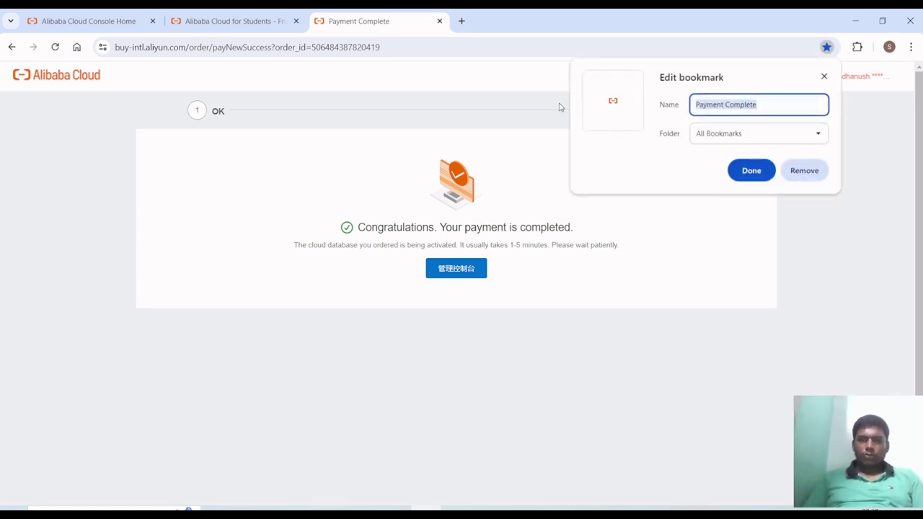
pyautogui.click(813, 178)
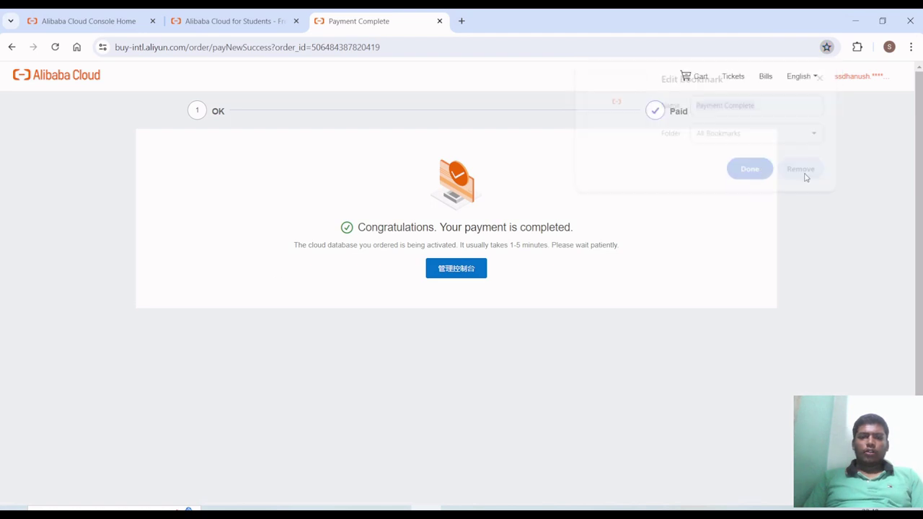
pyautogui.click(464, 273)
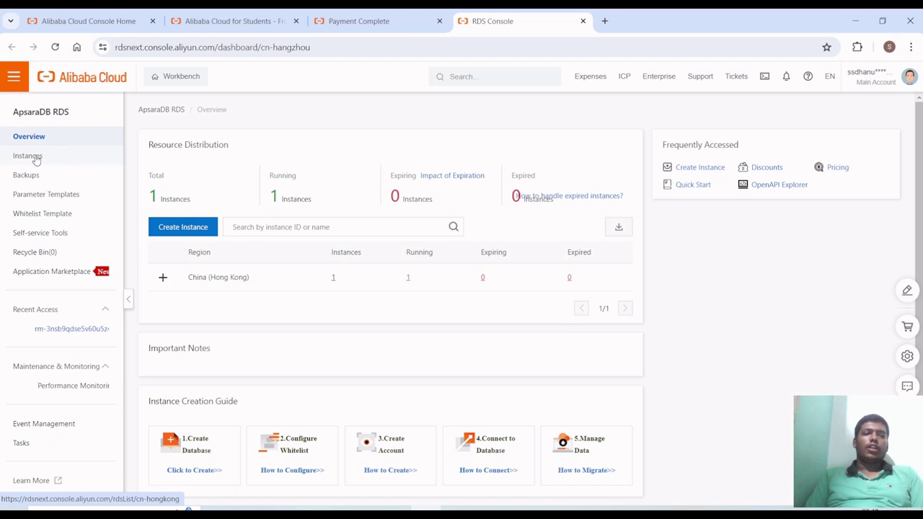
# - Open the RDS Instances list and highlight the new instance's Running status
pyautogui.click(36, 157)
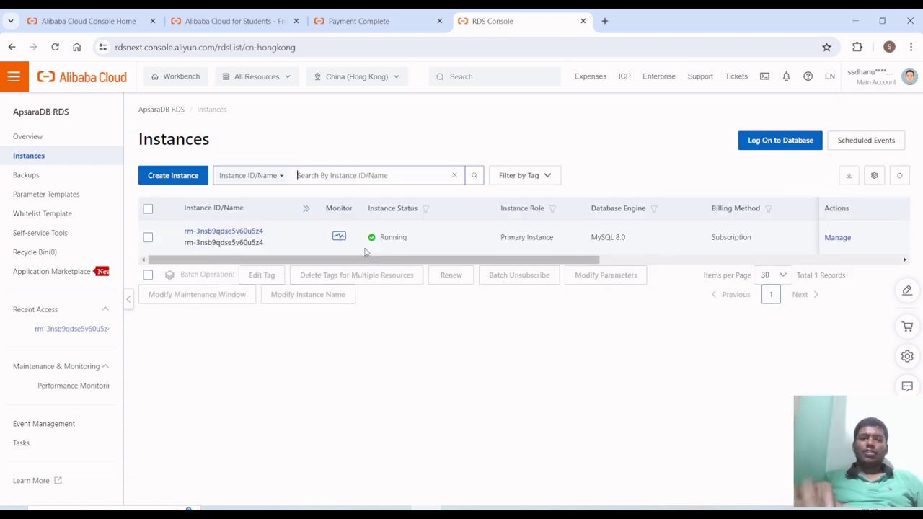
pyautogui.hscroll(1, 364, 251)
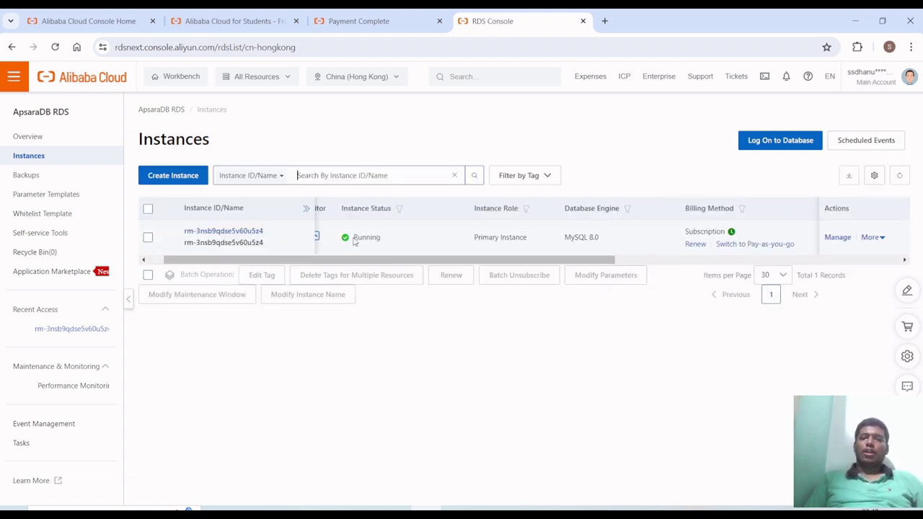
pyautogui.moveTo(356, 238); pyautogui.dragTo(388, 241)
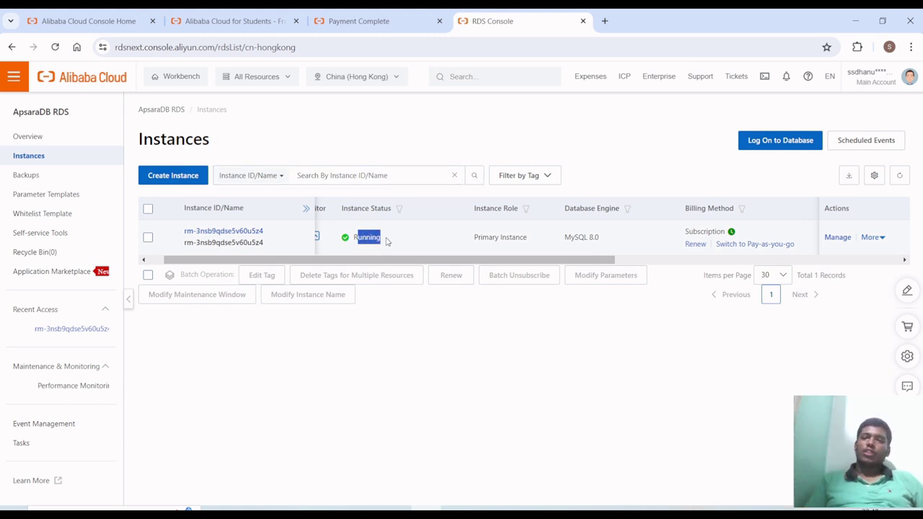
pyautogui.hscroll(1, 387, 241)
pyautogui.click(479, 236)
pyautogui.hscroll(2, 479, 237)
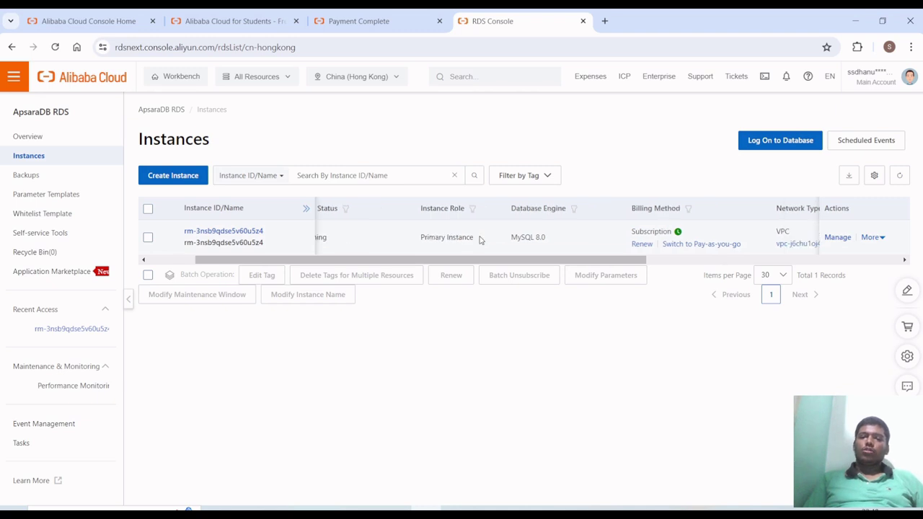
# - Point out the instance's MySQL 8.0 engine and Hong Kong Zone D columns
pyautogui.moveTo(481, 236)
pyautogui.mouseDown()
pyautogui.moveTo(521, 240)
pyautogui.moveTo(469, 238)
pyautogui.mouseUp()
pyautogui.click(521, 240)
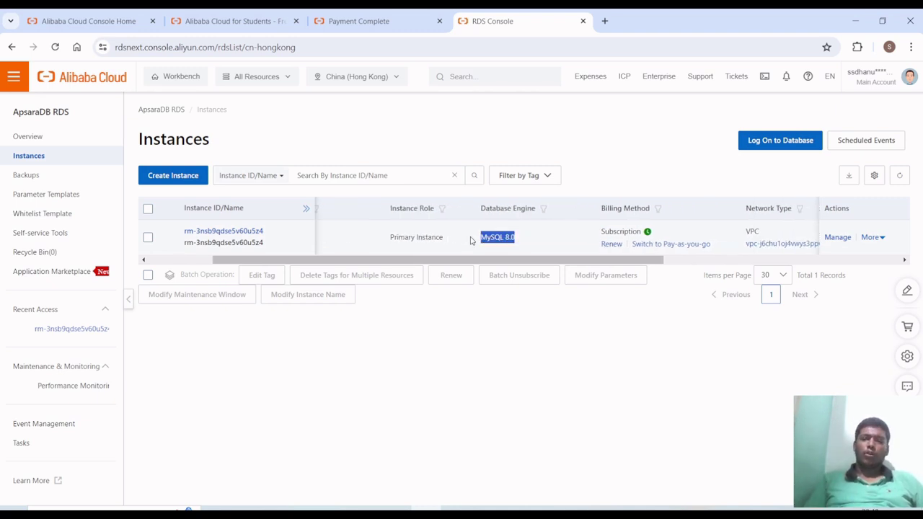
pyautogui.click(470, 238)
pyautogui.hscroll(6, 470, 239)
pyautogui.hscroll(4, 471, 241)
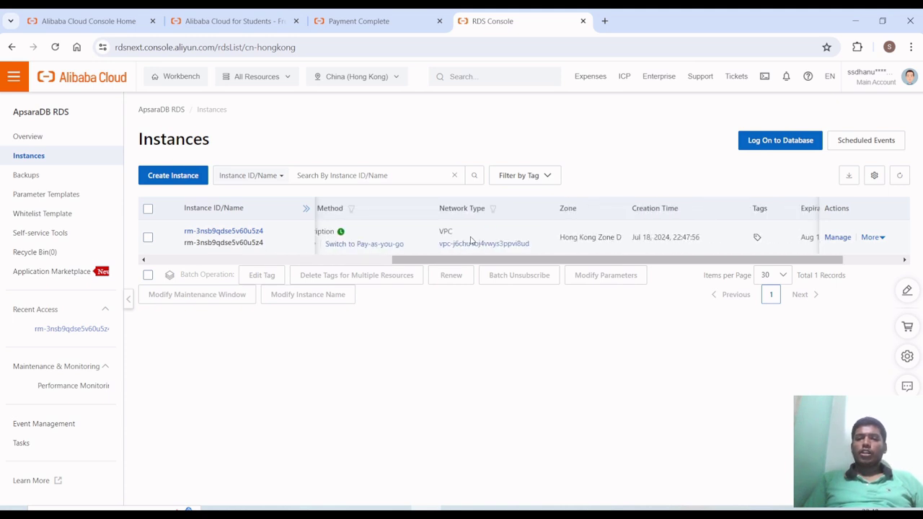
pyautogui.moveTo(524, 237); pyautogui.dragTo(569, 238)
pyautogui.click(570, 238)
pyautogui.hscroll(2, 570, 238)
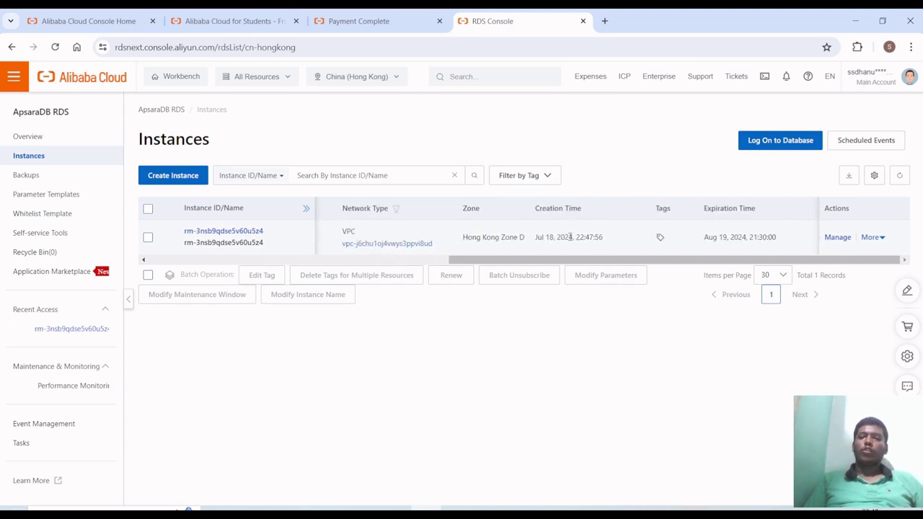
# - Open the new instance's detail page and check its 2-core CPU, 4000 max connections and mysql.n2.medium.1 type
pyautogui.click(226, 231)
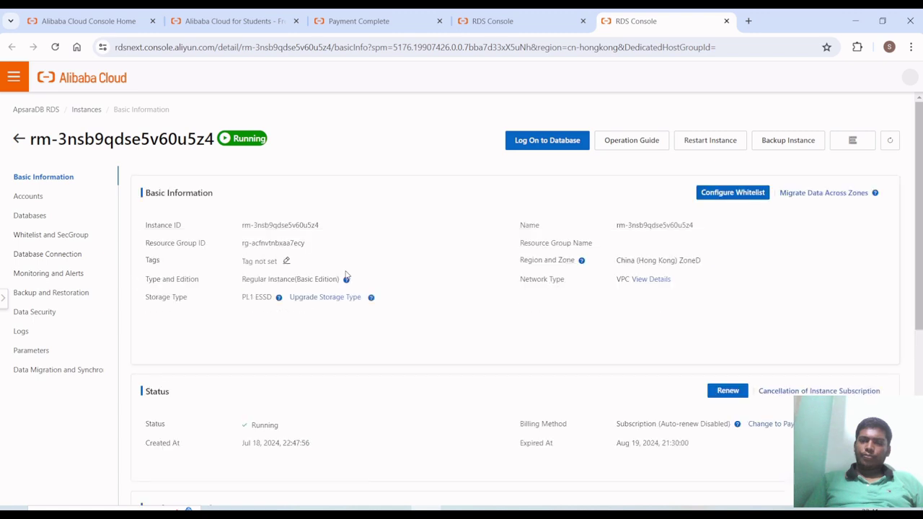
pyautogui.scroll(-2, 299, 321)
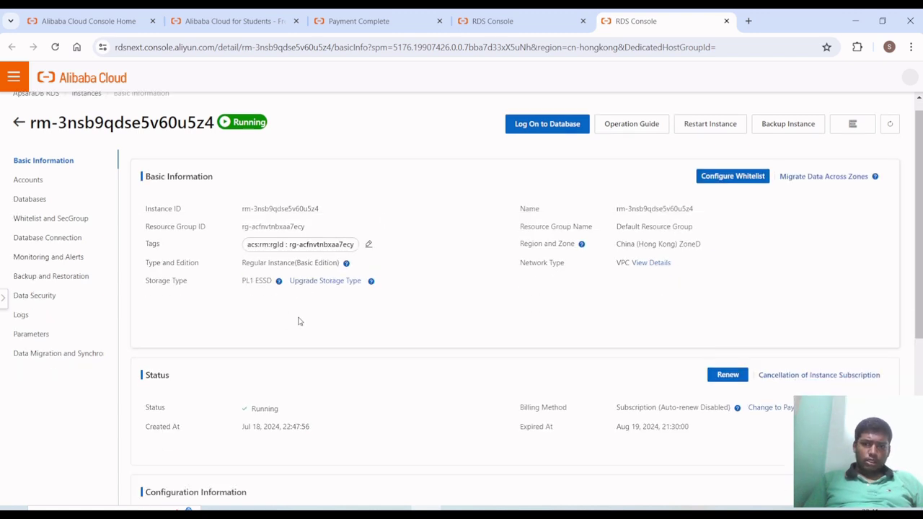
pyautogui.scroll(-2, 299, 321)
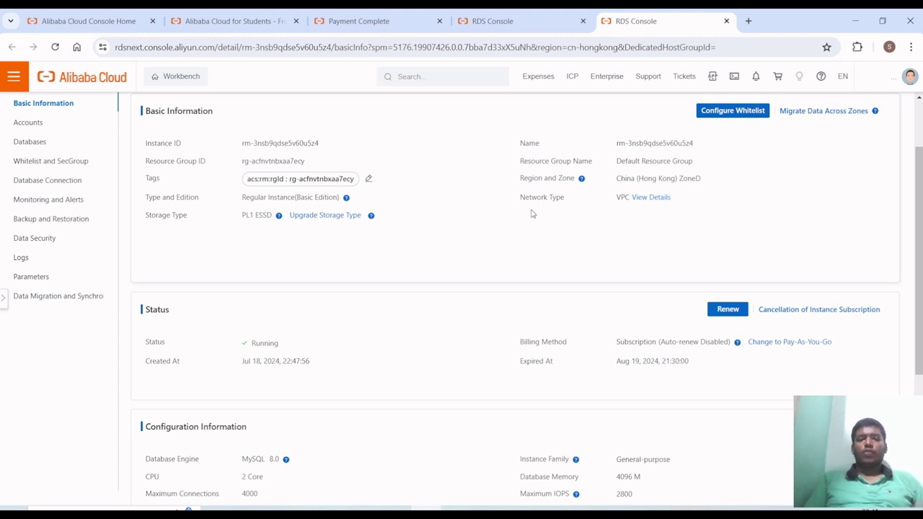
pyautogui.scroll(-3, 531, 213)
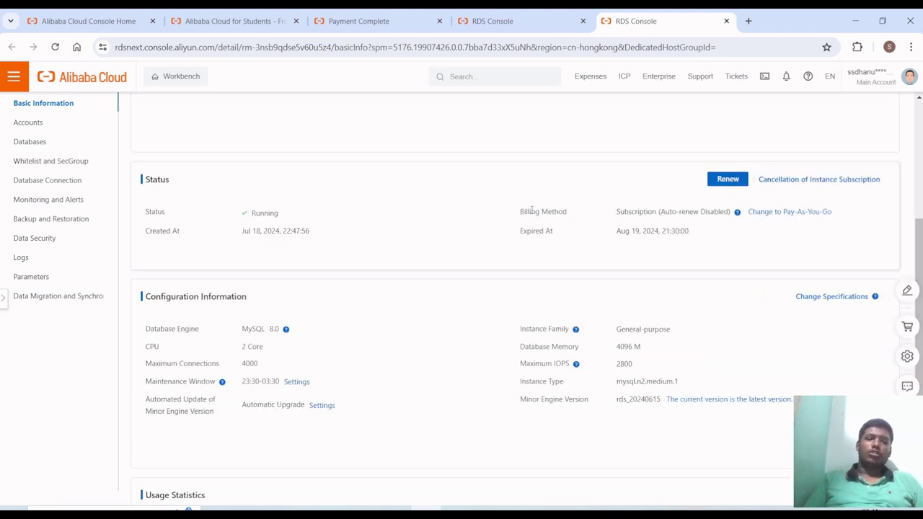
pyautogui.moveTo(144, 347)
pyautogui.mouseDown()
pyautogui.moveTo(276, 345)
pyautogui.moveTo(142, 365)
pyautogui.mouseUp()
pyautogui.click(281, 360)
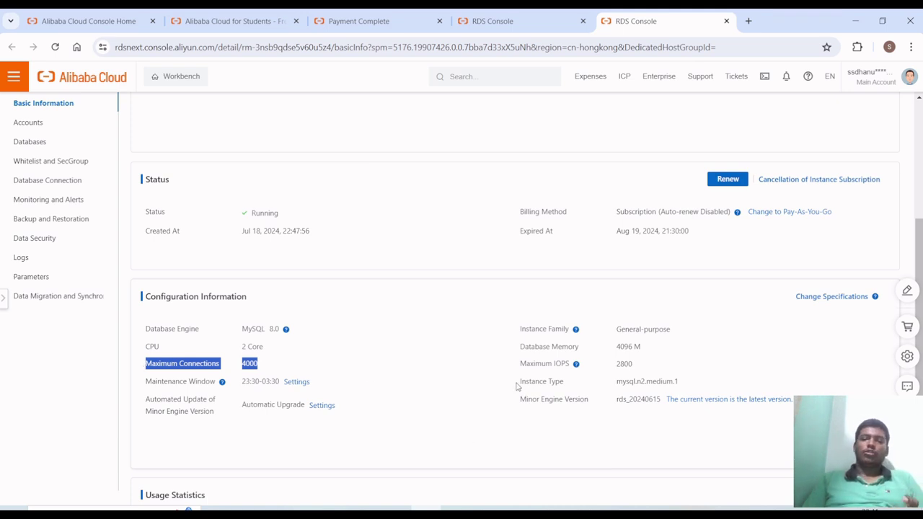
pyautogui.moveTo(517, 384); pyautogui.dragTo(695, 387)
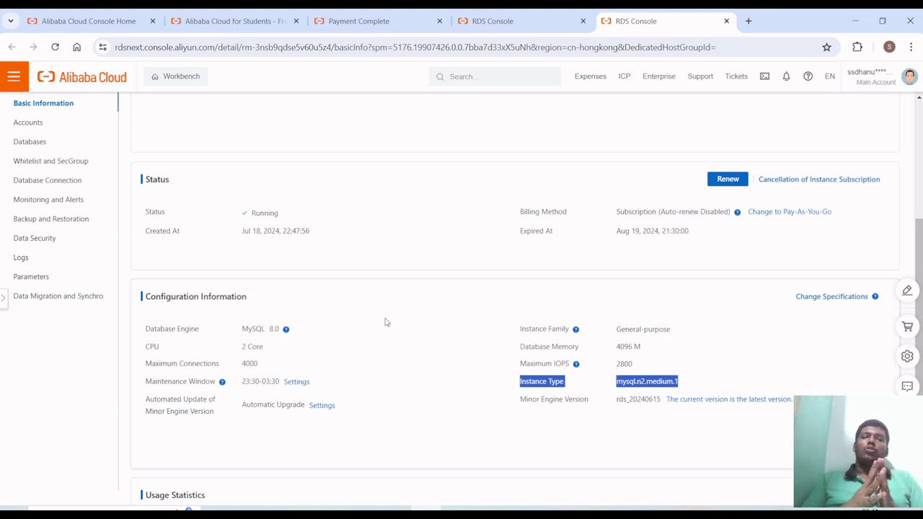
pyautogui.scroll(3, 386, 323)
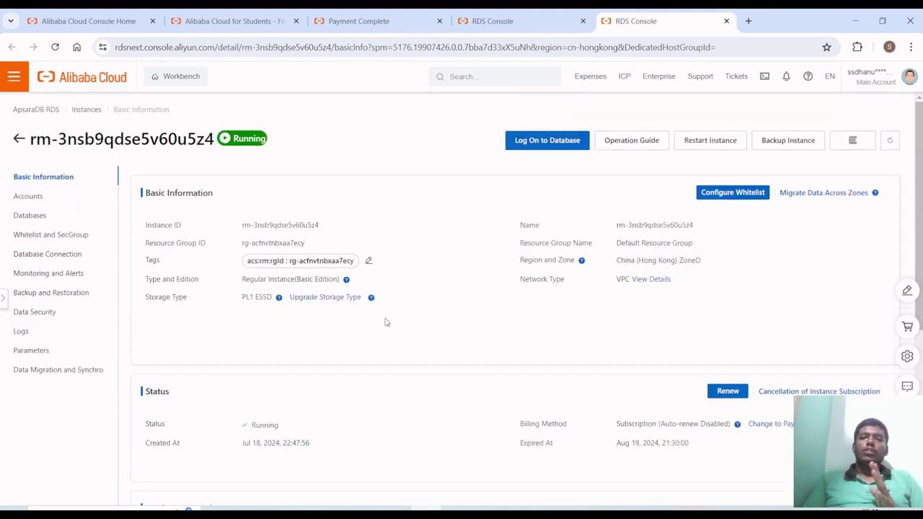
# - Open the Log on to Database Instance dialog for the Hong Kong MySQL instance
pyautogui.click(544, 150)
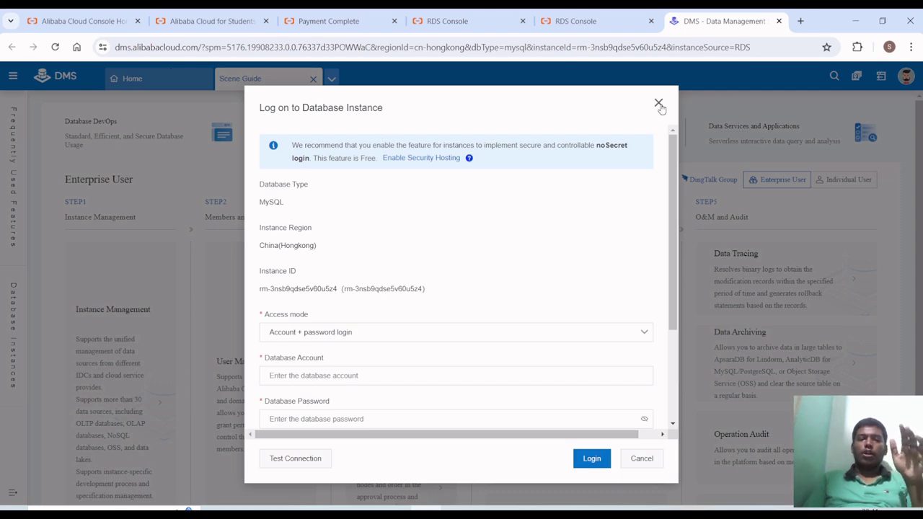
pyautogui.scroll(-1, 254, 328)
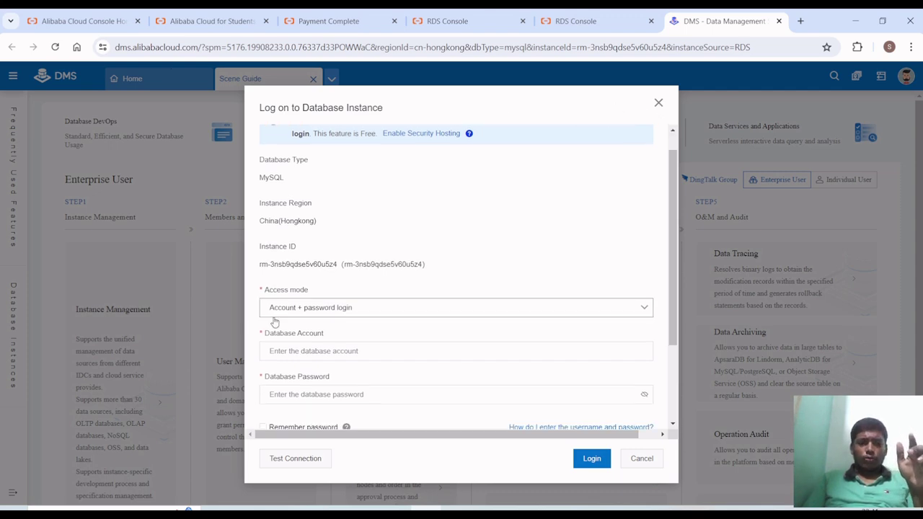
pyautogui.scroll(1, 287, 315)
pyautogui.keyDown('ctrl'); pyautogui.scroll(2, 271, 195); pyautogui.keyUp('ctrl')
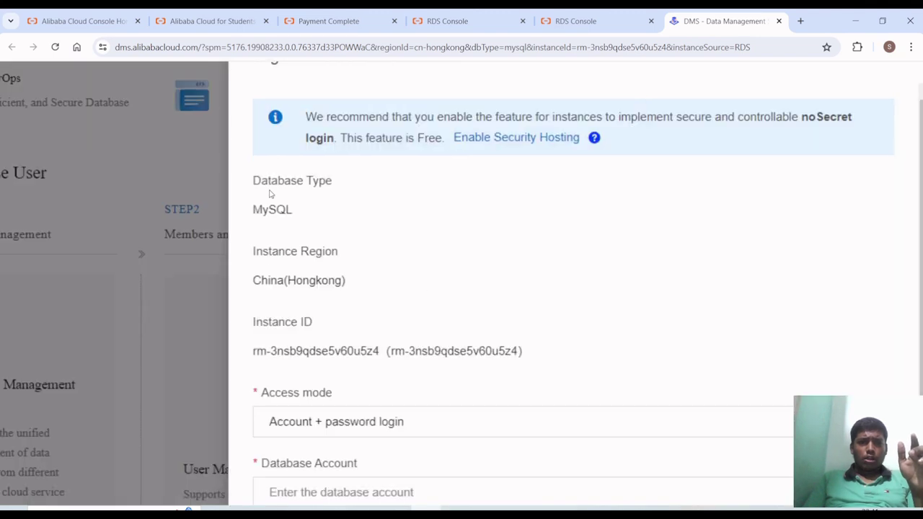
pyautogui.keyDown('ctrl'); pyautogui.scroll(-1, 271, 193); pyautogui.keyUp('ctrl')
pyautogui.keyDown('ctrl'); pyautogui.scroll(-1, 271, 193); pyautogui.keyUp('ctrl')
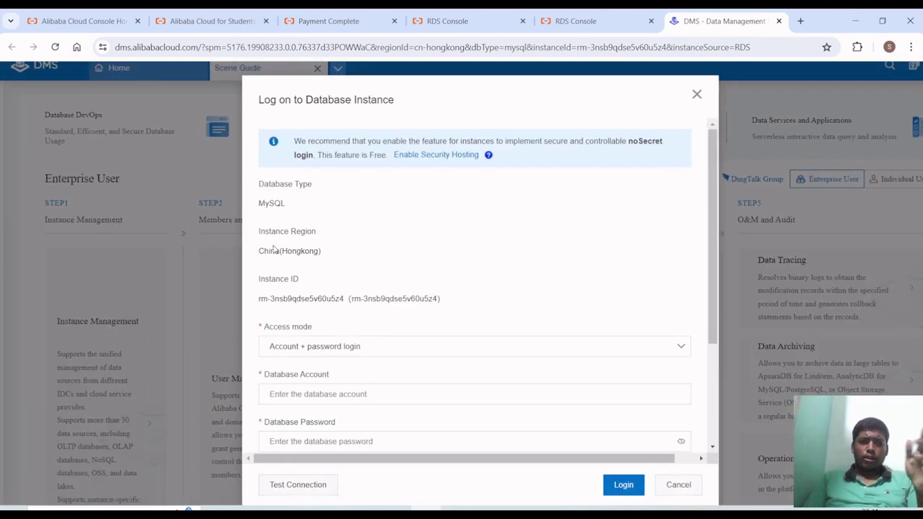
pyautogui.scroll(-1, 274, 249)
pyautogui.scroll(-1, 274, 249)
pyautogui.scroll(-1, 270, 241)
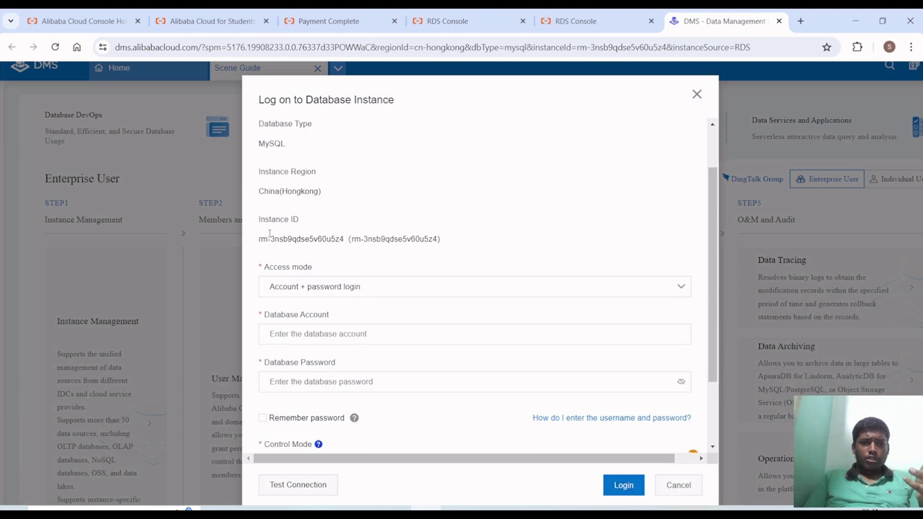
pyautogui.scroll(-1, 268, 240)
# - Review the Access mode options, keeping 'Account + password login'
pyautogui.click(293, 256)
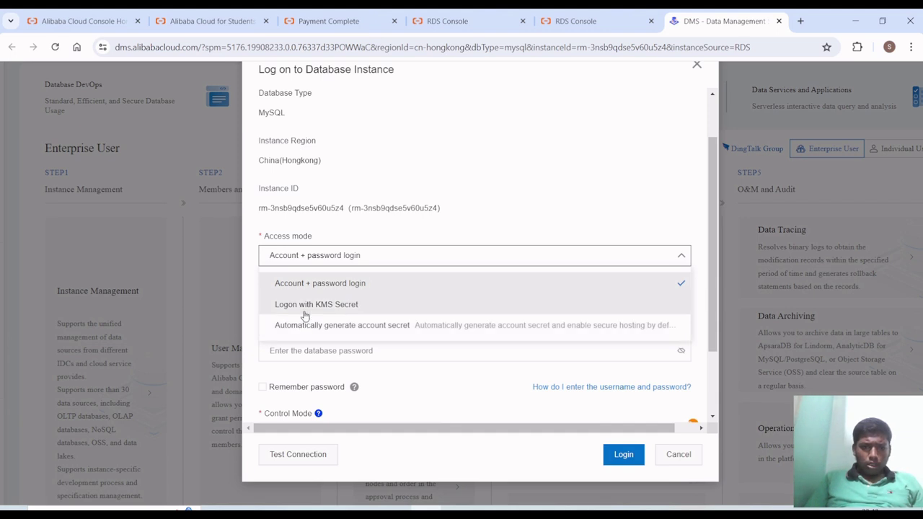
pyautogui.click(305, 370)
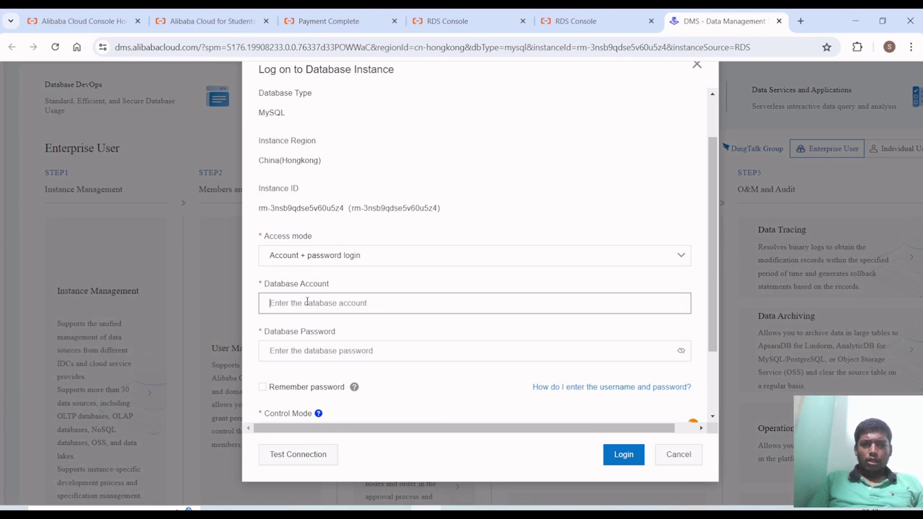
pyautogui.scroll(-1, 314, 339)
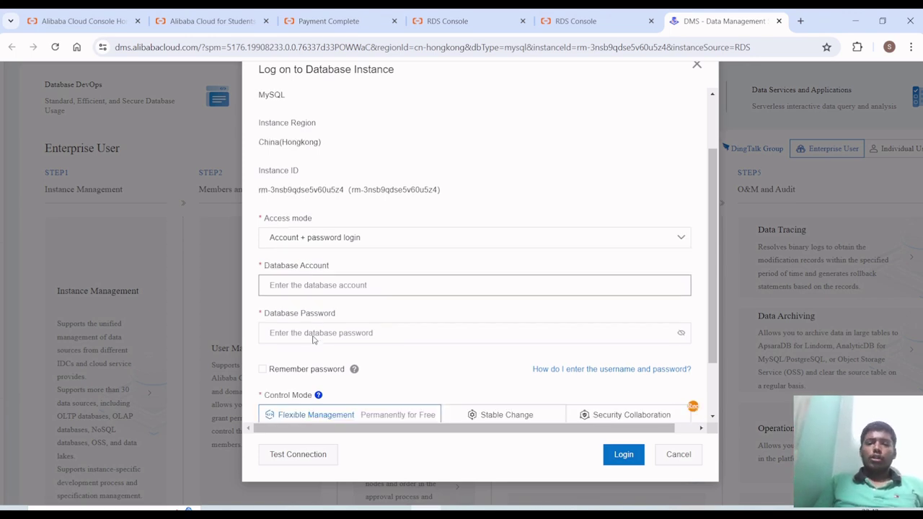
pyautogui.scroll(-3, 332, 320)
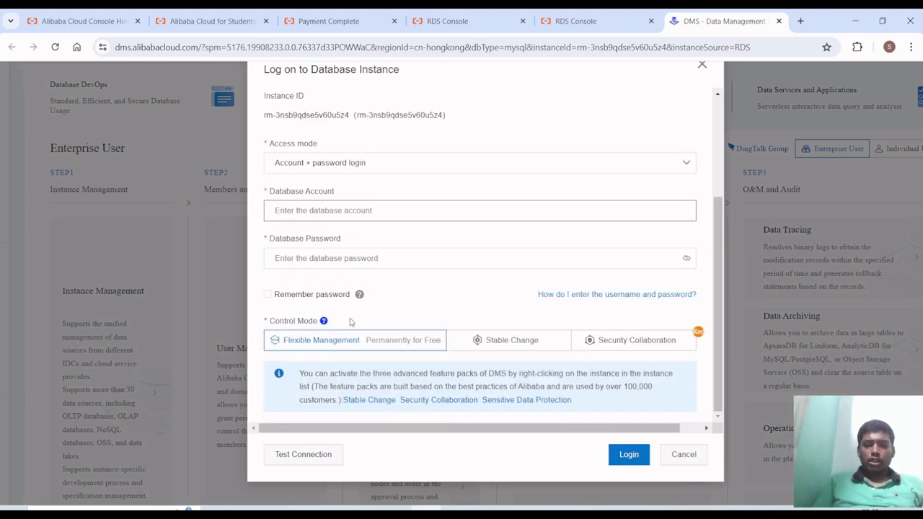
pyautogui.scroll(2, 365, 282)
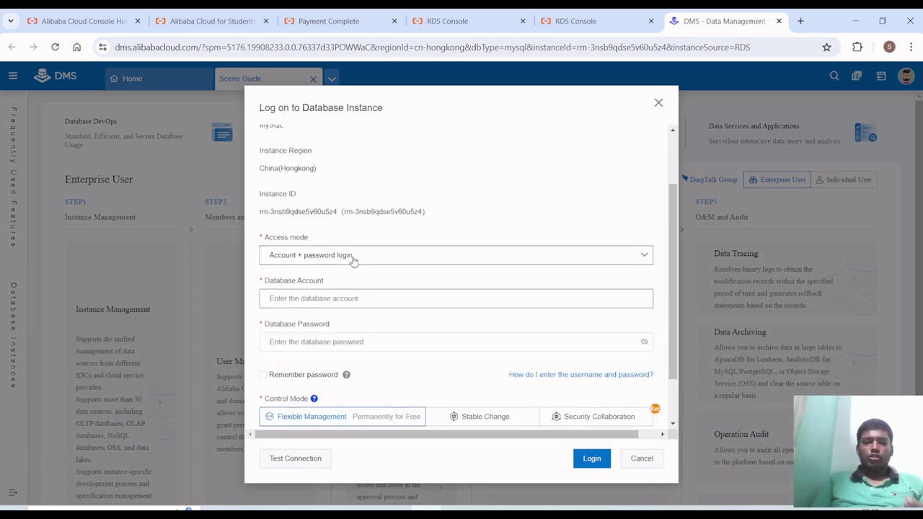
pyautogui.click(354, 261)
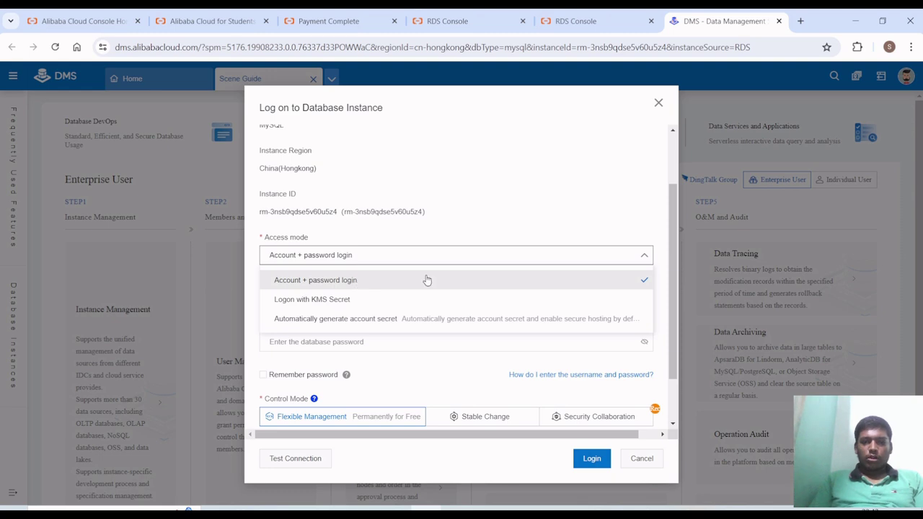
# - Enter the database account name and password, keeping account + password login
pyautogui.click(513, 253)
pyautogui.click(457, 296)
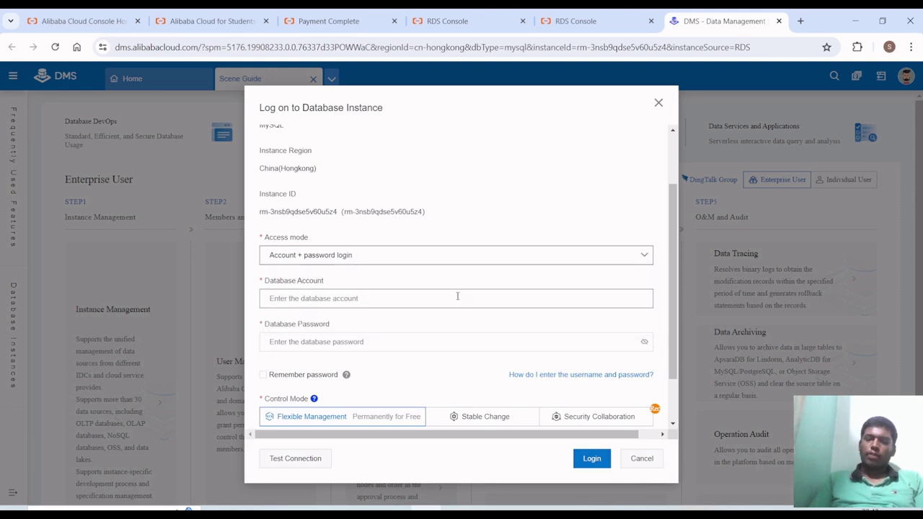
pyautogui.write('T')
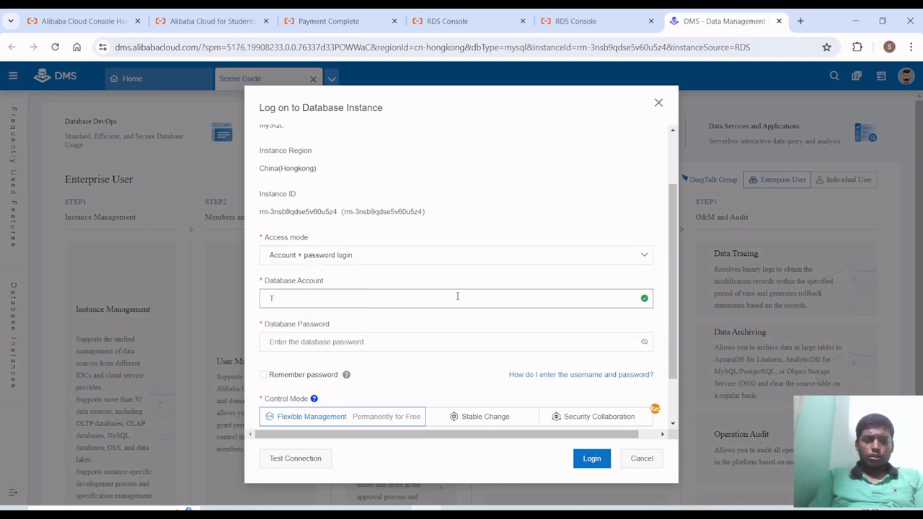
pyautogui.write('utorial')
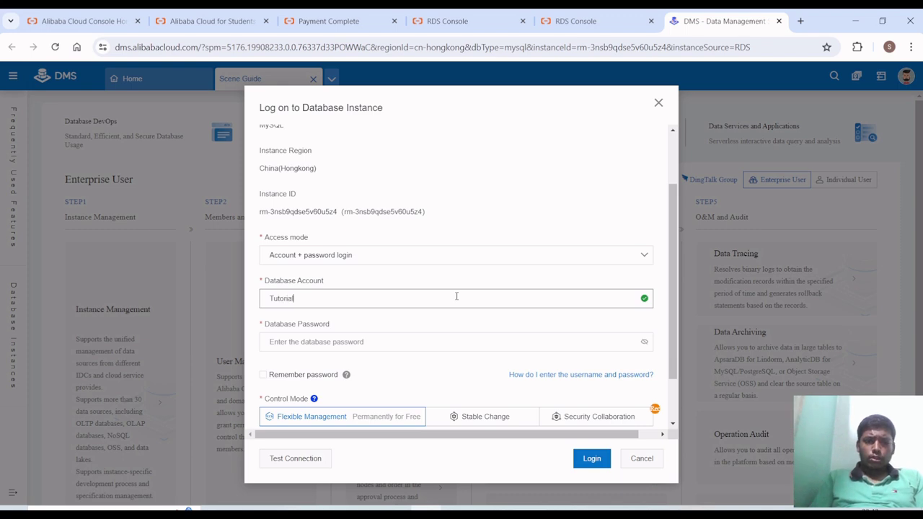
pyautogui.click(457, 335)
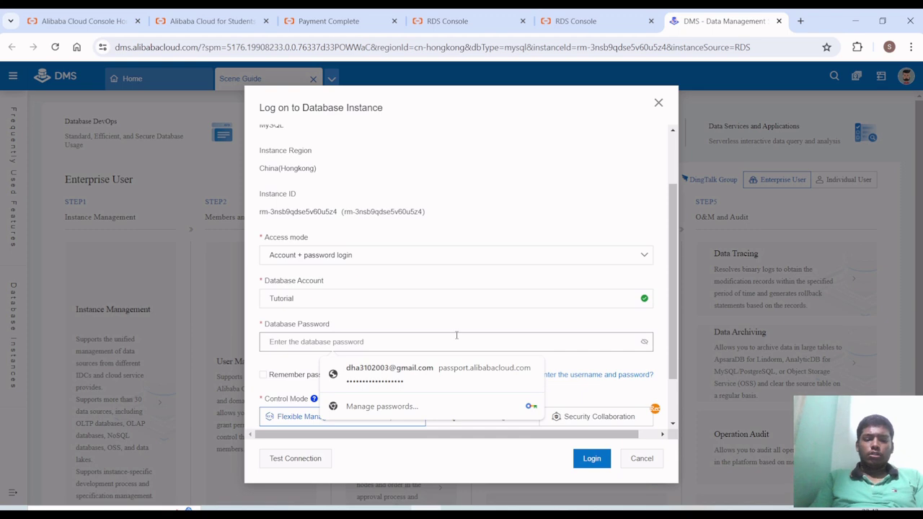
pyautogui.write('•••')
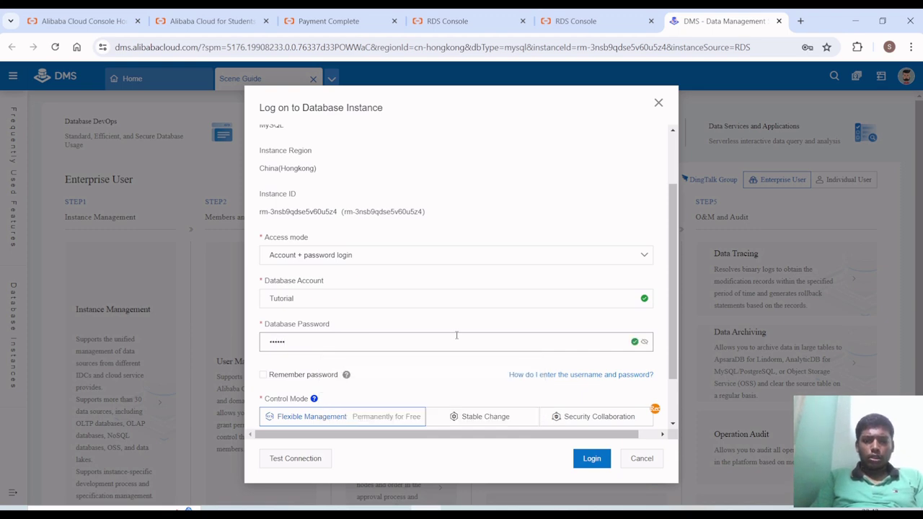
pyautogui.press('BackSpace')
pyautogui.press('BackSpace')
pyautogui.press('BackSpace')
pyautogui.press('BackSpace')
pyautogui.press('BackSpace')
pyautogui.press('BackSpace')
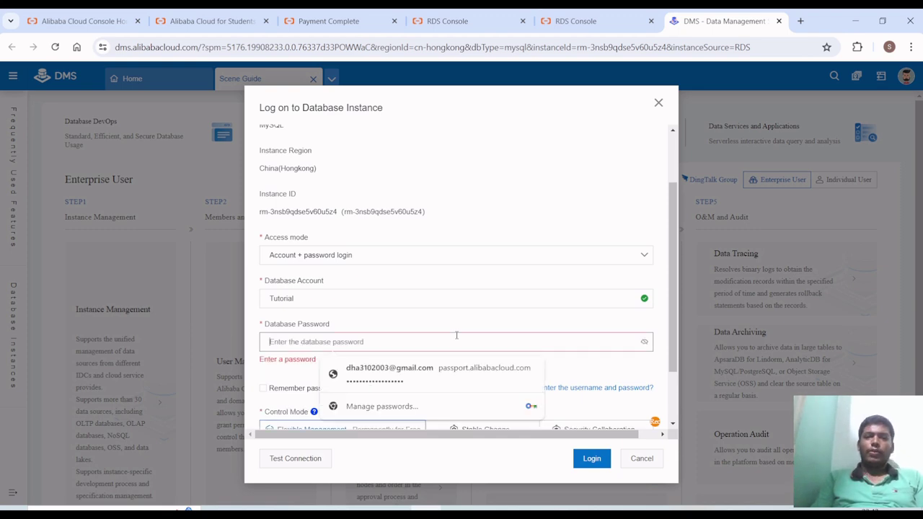
pyautogui.write('•••••')
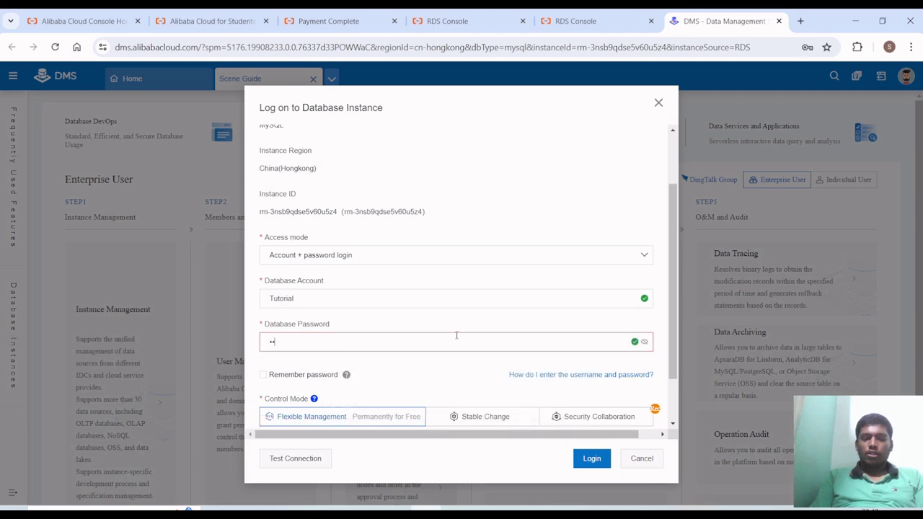
pyautogui.press('BackSpace')
pyautogui.press('BackSpace')
pyautogui.press('BackSpace')
pyautogui.press('BackSpace')
pyautogui.press('BackSpace')
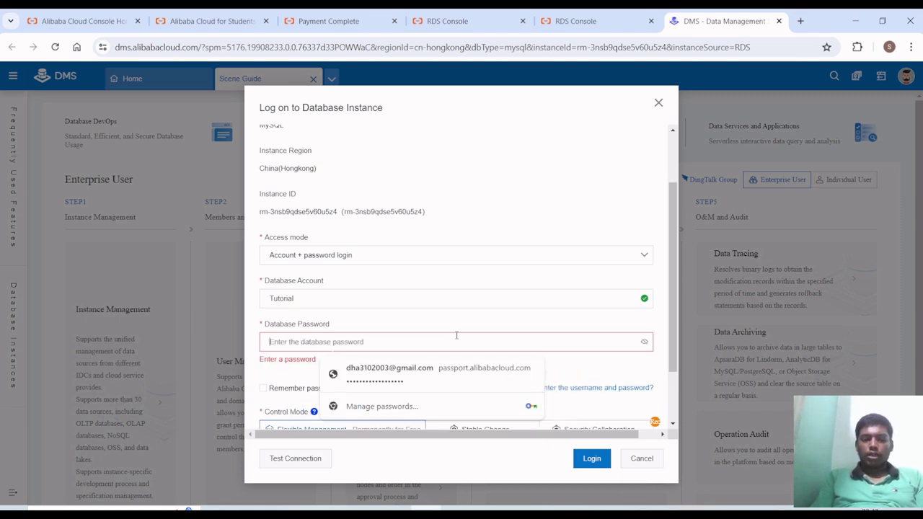
pyautogui.write('••••')
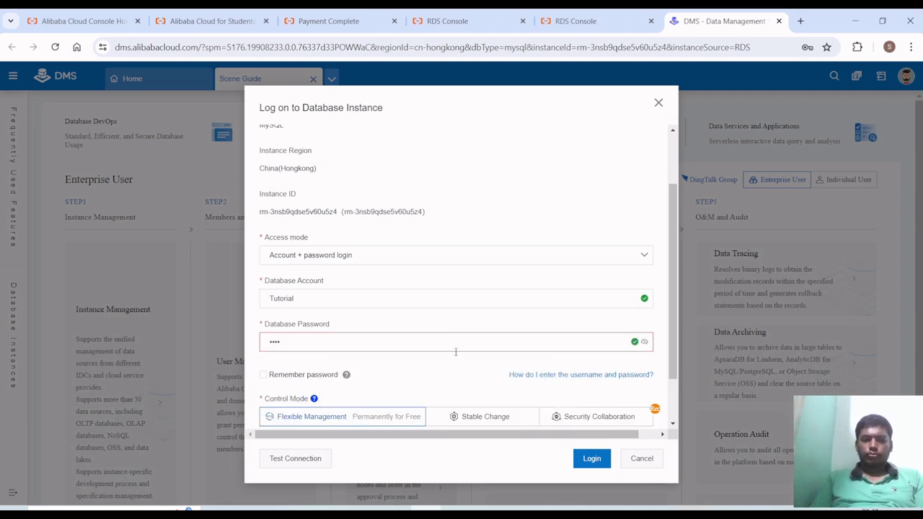
# - Tick Remember password and submit the login to the MySQL instance
pyautogui.scroll(-1, 310, 369)
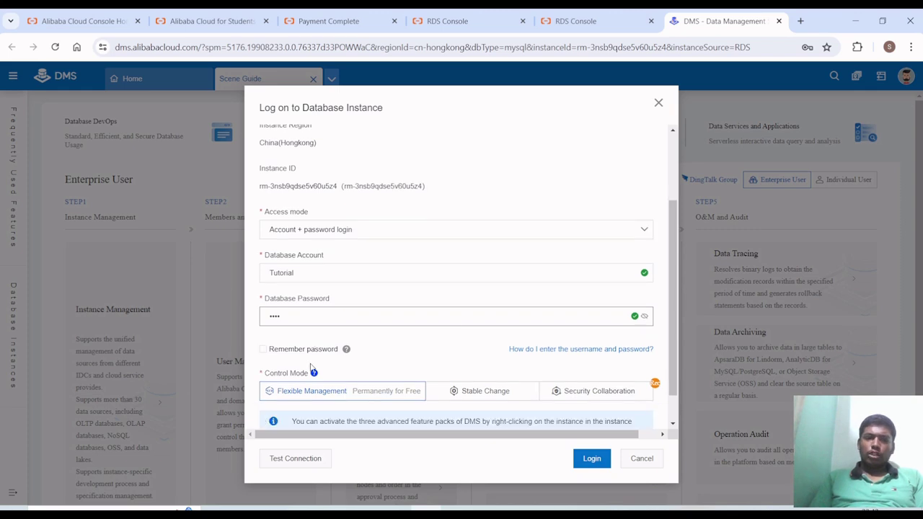
pyautogui.click(264, 350)
pyautogui.scroll(-1, 268, 353)
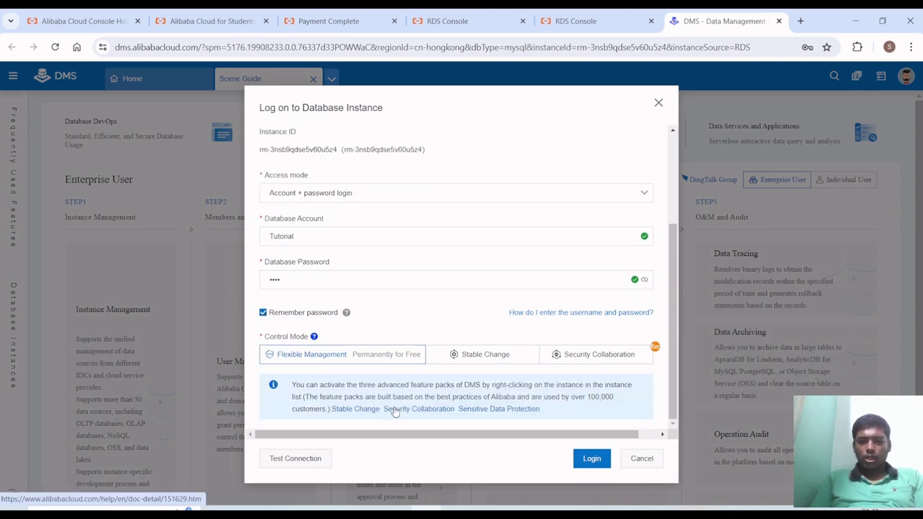
pyautogui.scroll(1, 447, 371)
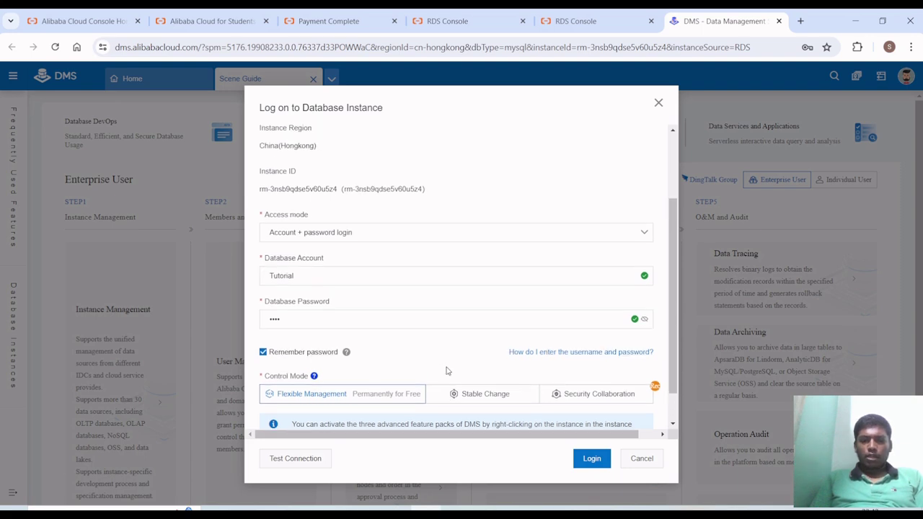
pyautogui.scroll(-1, 447, 370)
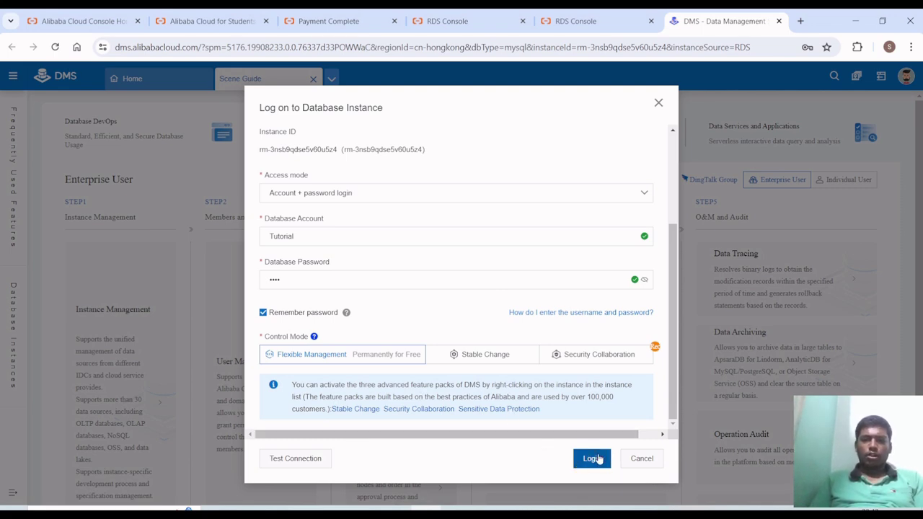
pyautogui.click(592, 458)
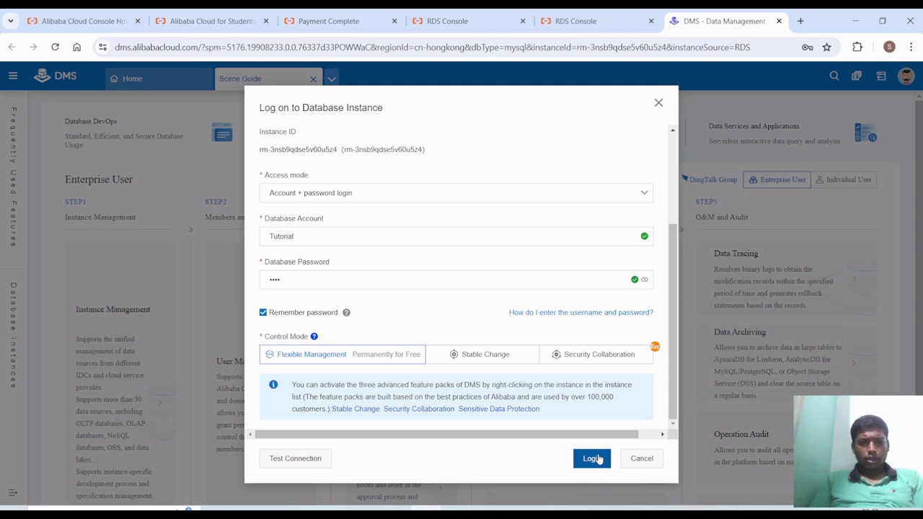
pyautogui.click(597, 459)
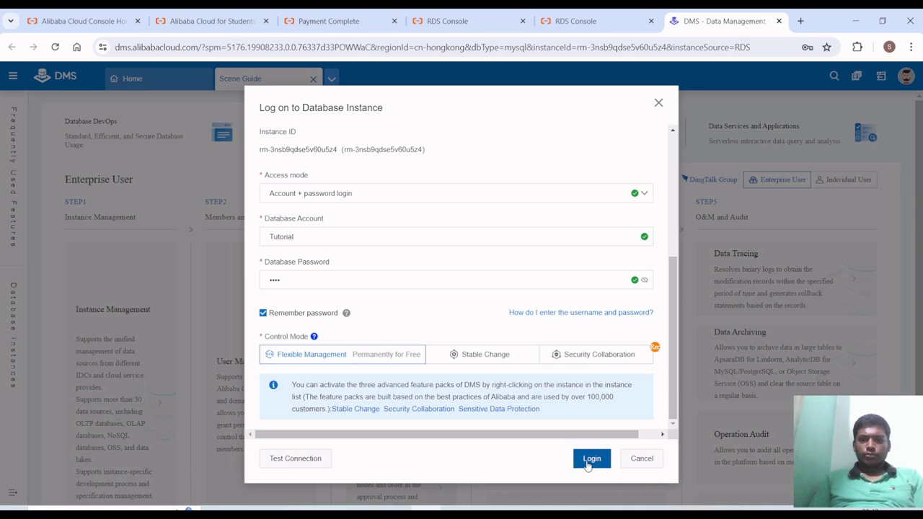
# - Retry the database login and zoom the page to read the login error
pyautogui.click(590, 465)
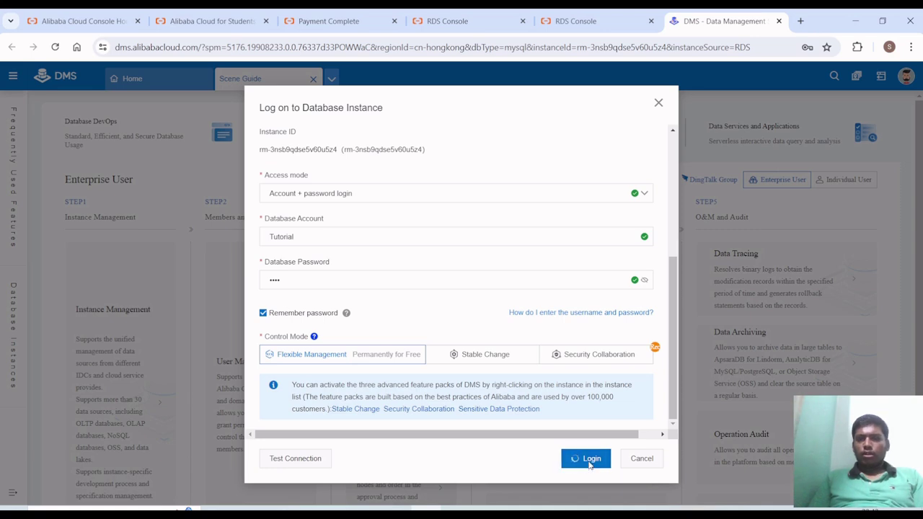
pyautogui.scroll(2, 587, 237)
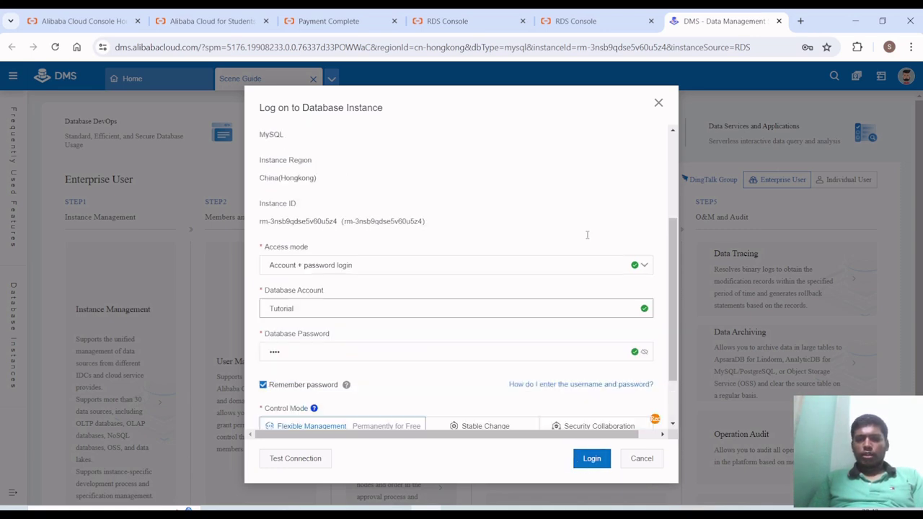
pyautogui.scroll(-3, 587, 239)
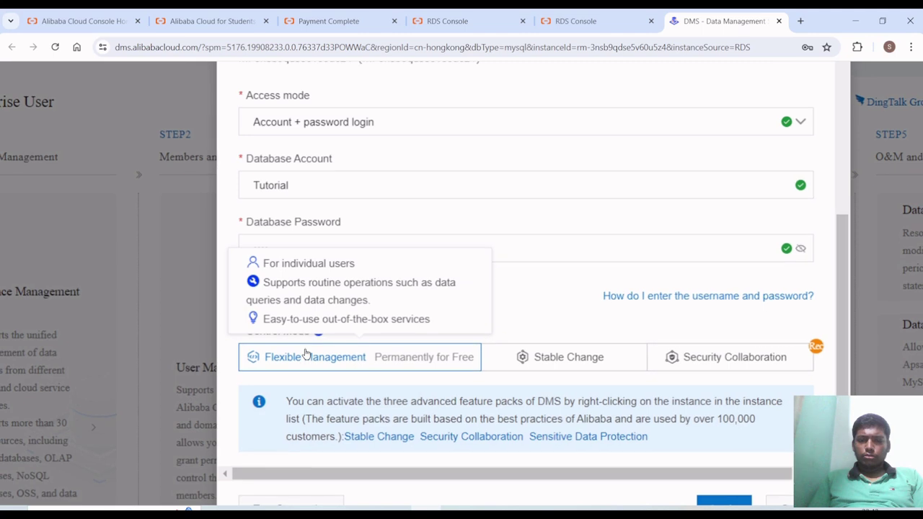
pyautogui.hotkey('ctrl', '-')
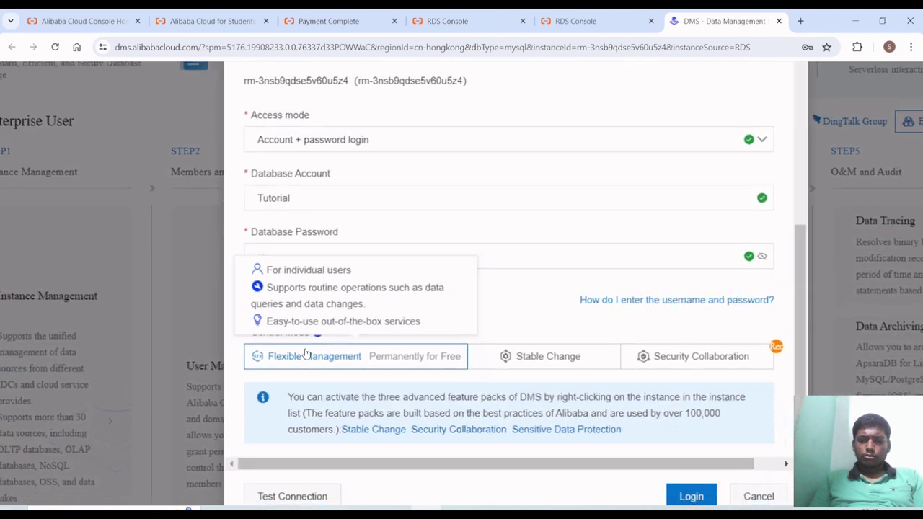
pyautogui.hotkey('ctrl', '-')
pyautogui.hotkey('ctrl', '-')
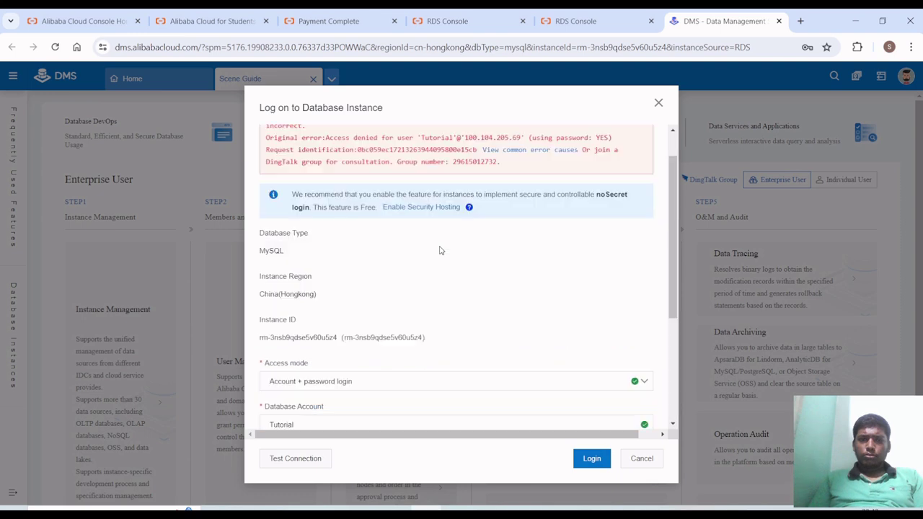
pyautogui.hotkey('ctrl', '+')
pyautogui.hotkey('ctrl', '+')
pyautogui.hotkey('ctrl', '+')
pyautogui.hotkey('ctrl', '+')
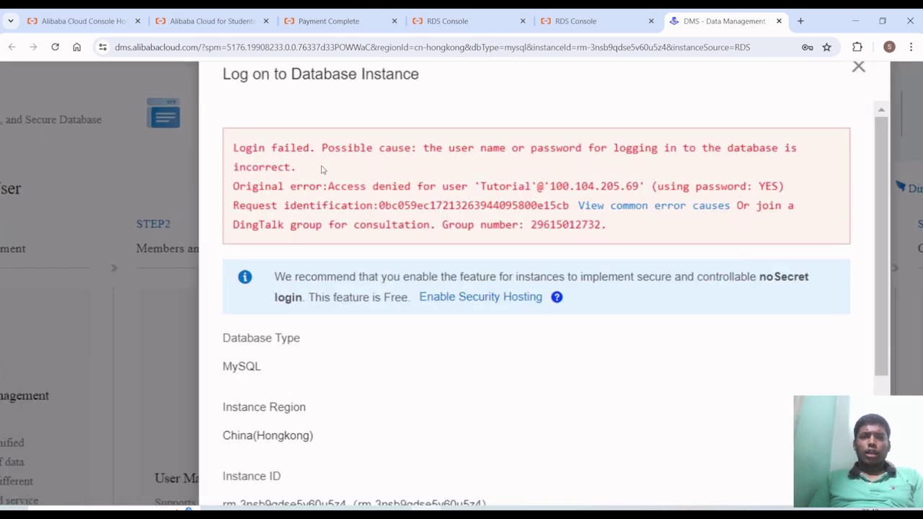
pyautogui.hotkey('ctrl', '-')
pyautogui.hotkey('ctrl', '-')
pyautogui.hotkey('ctrl', '-')
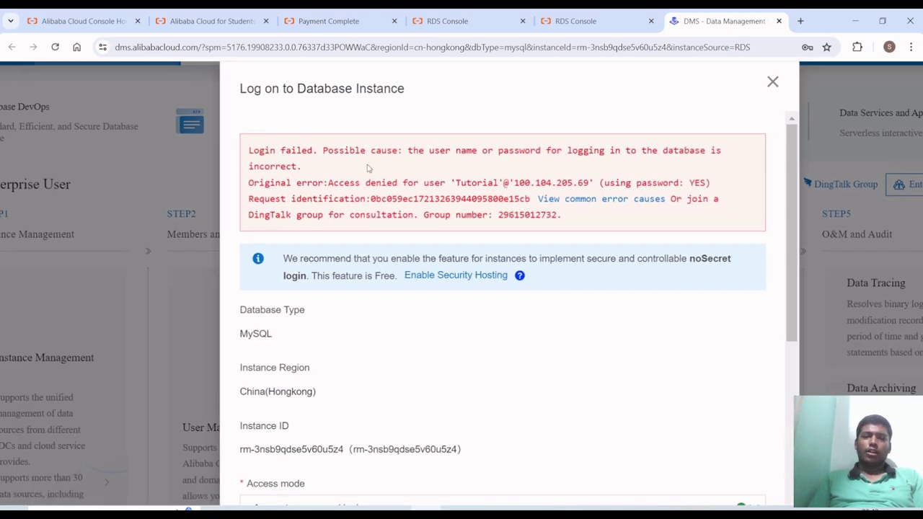
pyautogui.hotkey('ctrl', '-')
pyautogui.hotkey('ctrl', '+')
pyautogui.hotkey('ctrl', '+')
# - Review the login form's fields, then bookmark the DMS page and remove the unwanted bookmark
pyautogui.scroll(2, 373, 191)
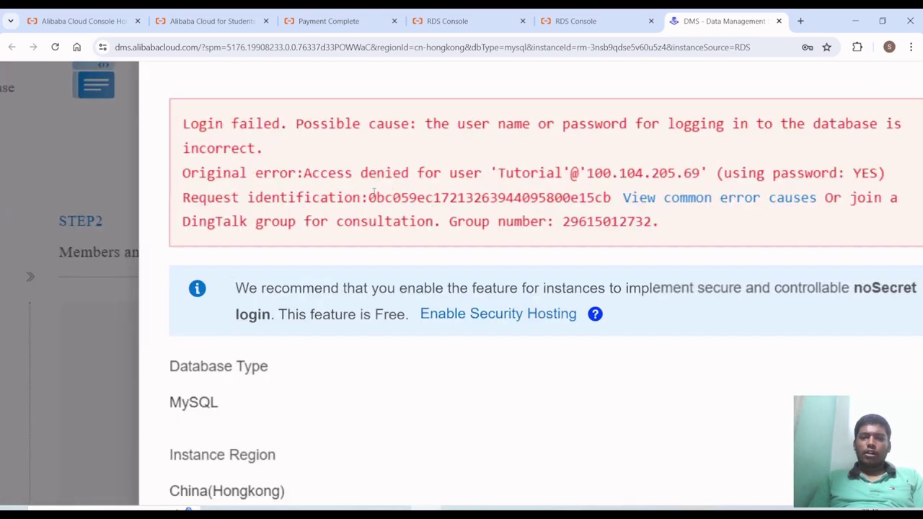
pyautogui.scroll(-1, 535, 175)
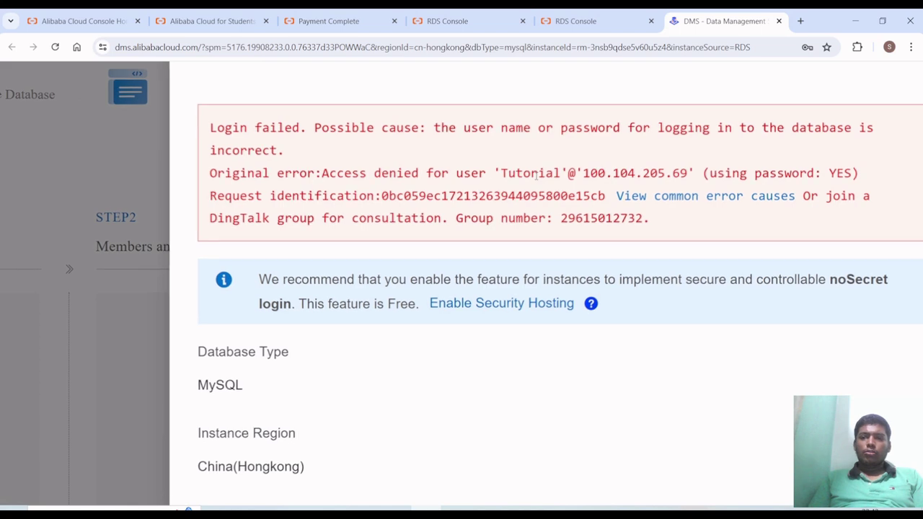
pyautogui.scroll(-2, 535, 175)
pyautogui.scroll(-3, 535, 175)
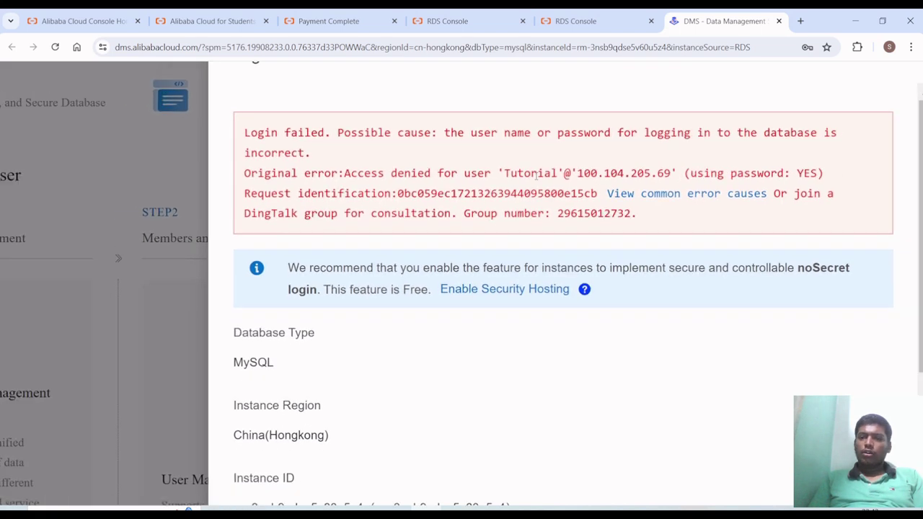
pyautogui.scroll(-3, 535, 175)
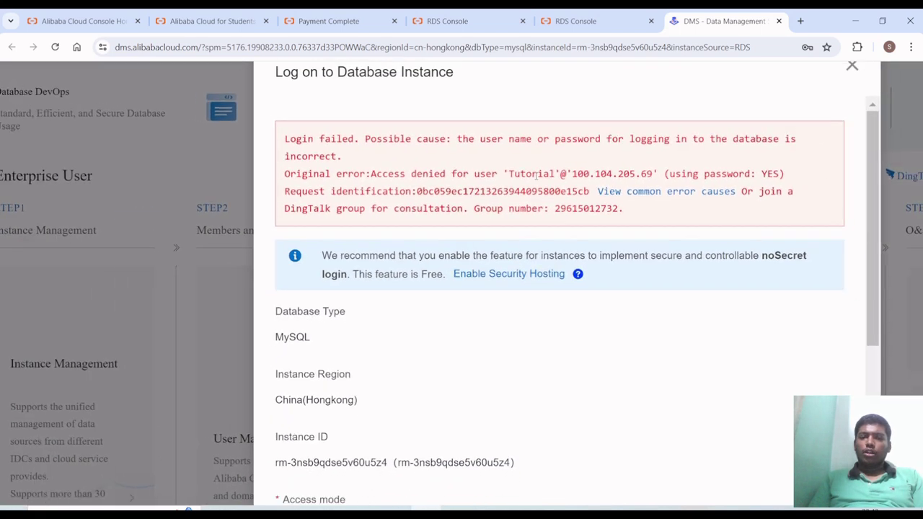
pyautogui.scroll(-1, 535, 175)
pyautogui.scroll(-1, 536, 175)
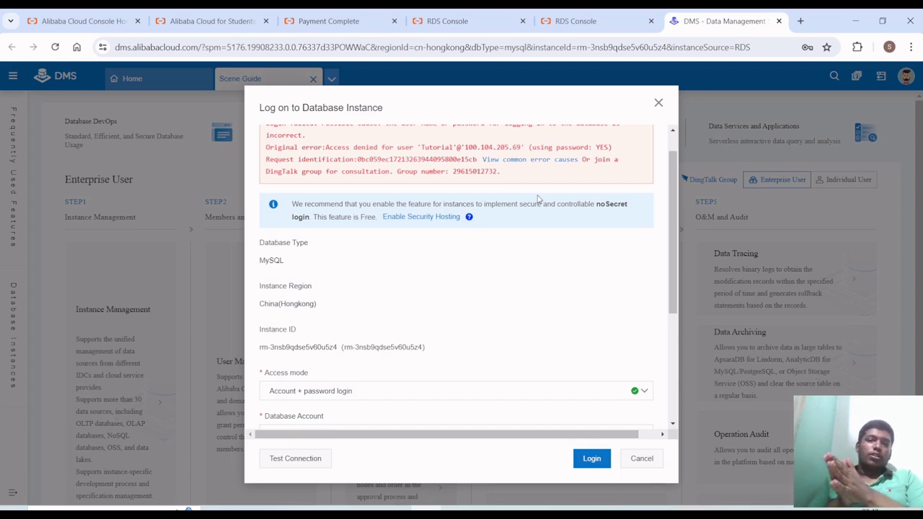
pyautogui.scroll(-2, 537, 199)
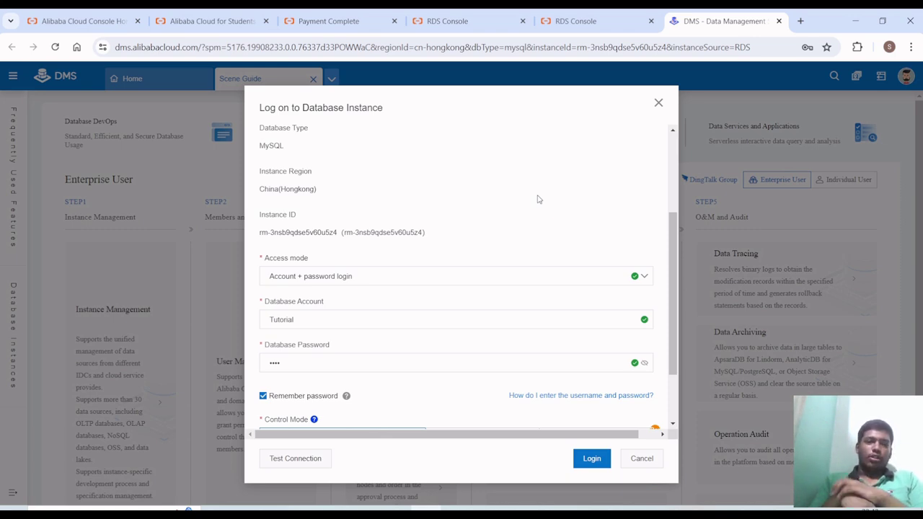
pyautogui.scroll(-2, 537, 199)
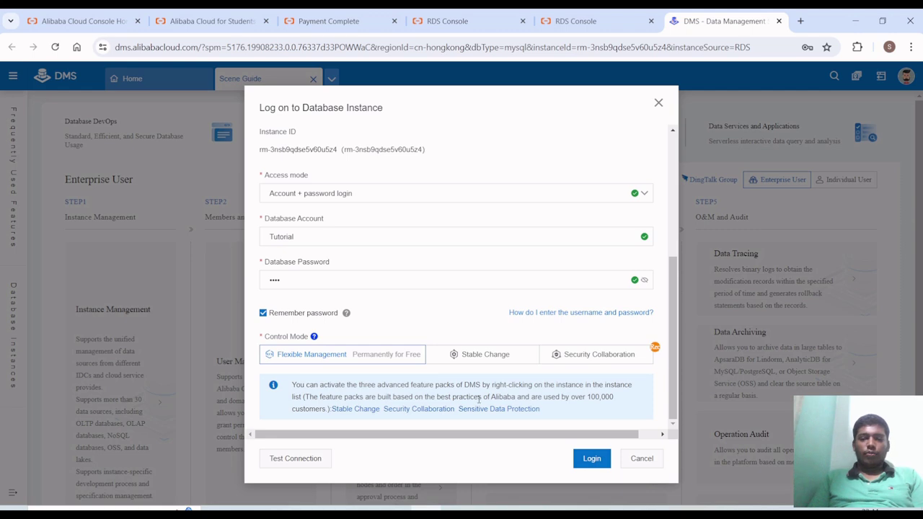
pyautogui.scroll(1, 489, 382)
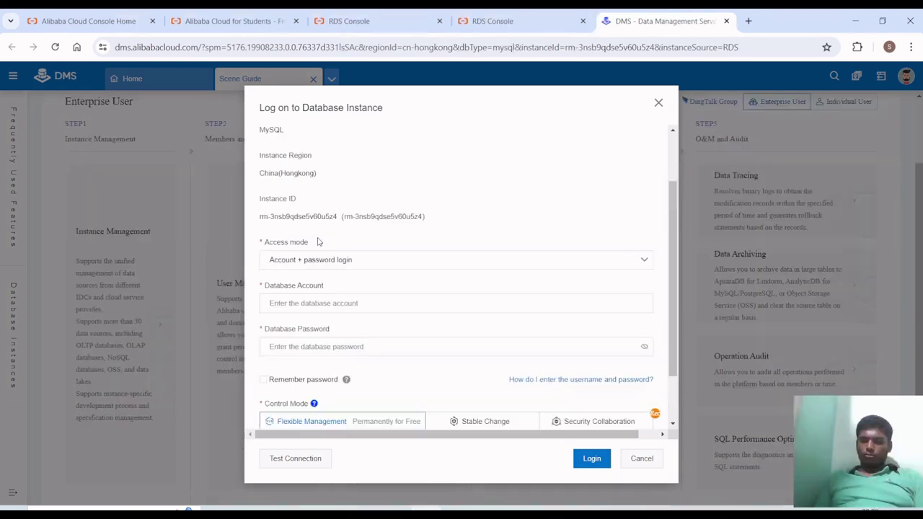
pyautogui.hotkey('ctrl', 'd')
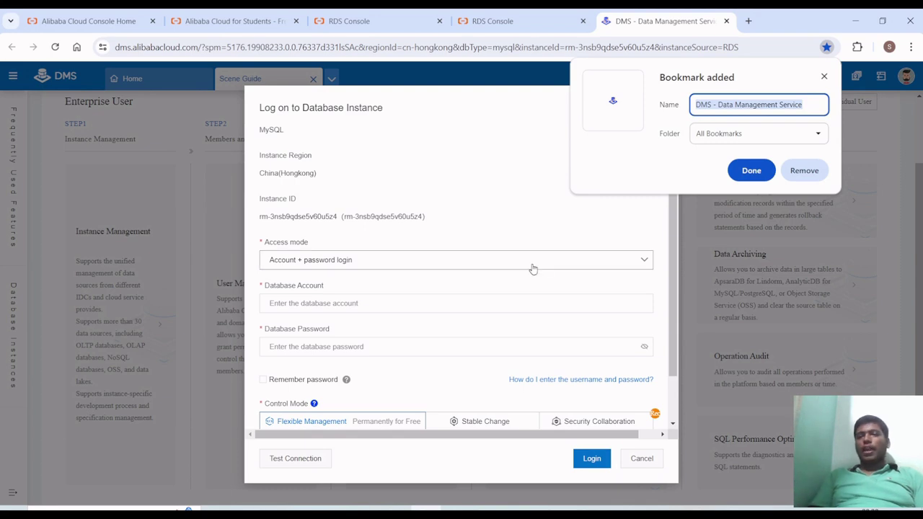
pyautogui.click(809, 173)
# - Close the DMS and duplicate RDS tabs and open the instance's empty Accounts list
pyautogui.hotkey('ctrl', 'w')
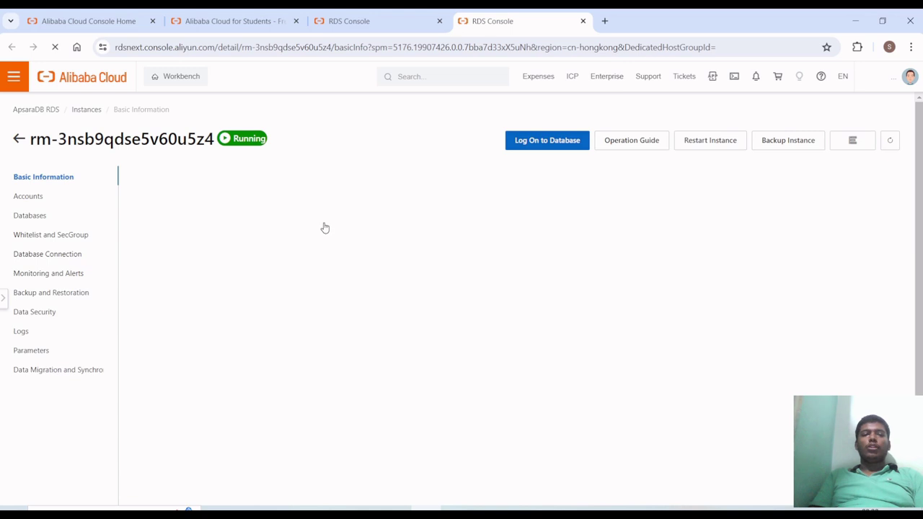
pyautogui.hotkey('ctrl', 'w')
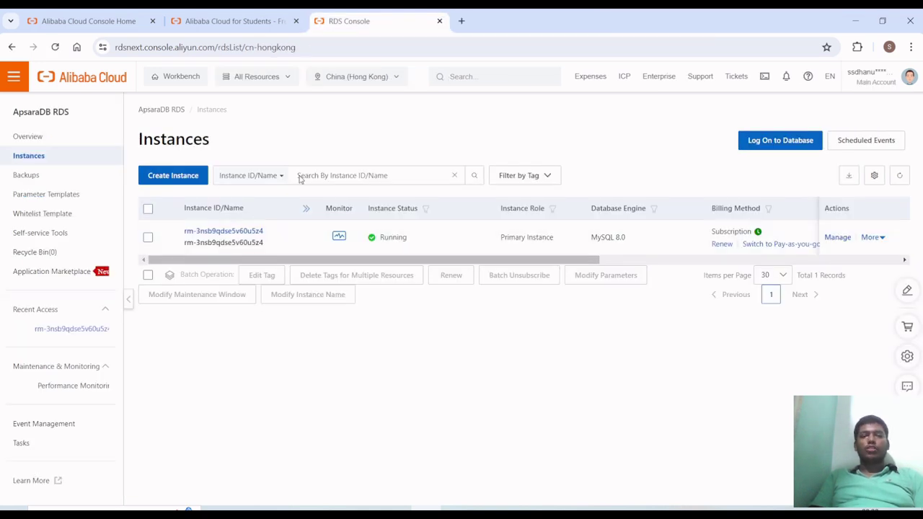
pyautogui.click(235, 232)
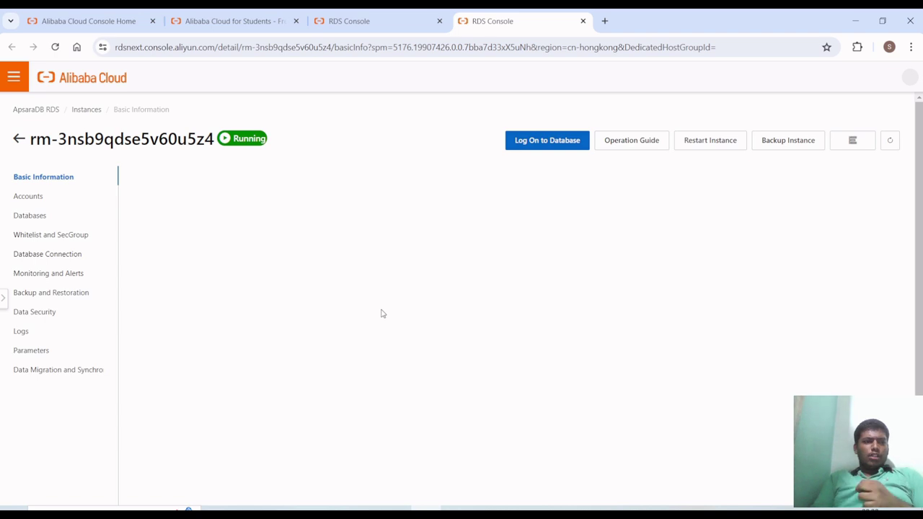
pyautogui.click(41, 201)
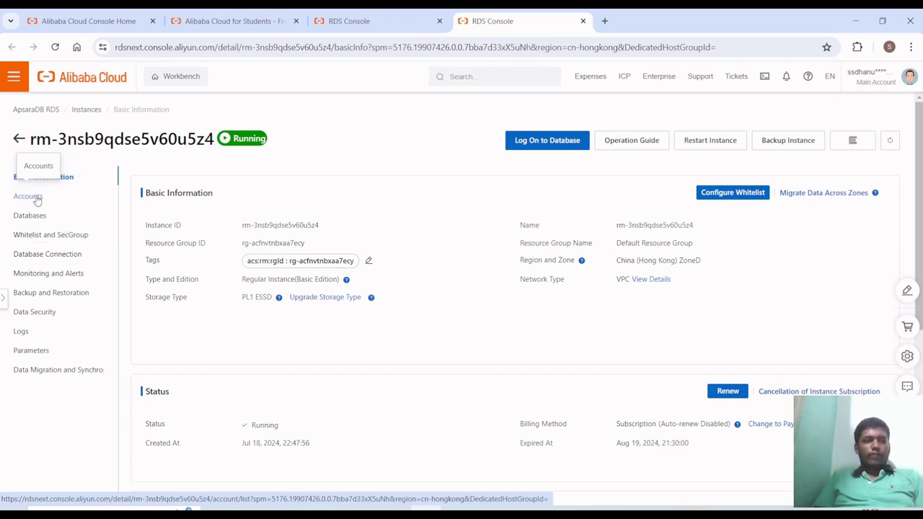
pyautogui.click(37, 199)
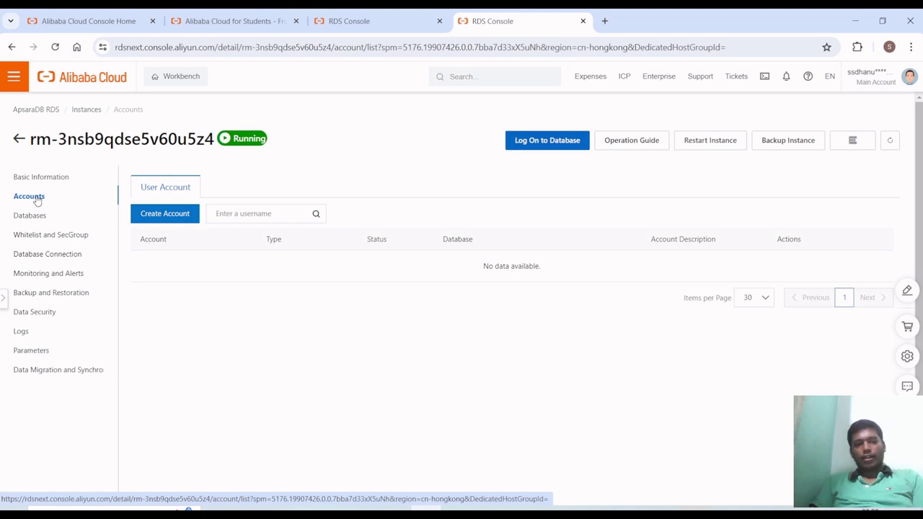
# - Start a new database account with its account name and the Privileged Account type
pyautogui.click(141, 216)
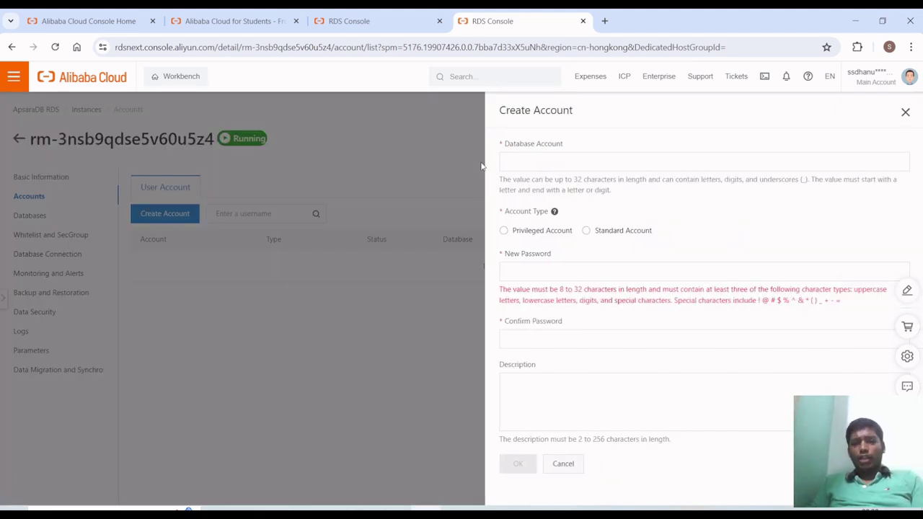
pyautogui.click(527, 167)
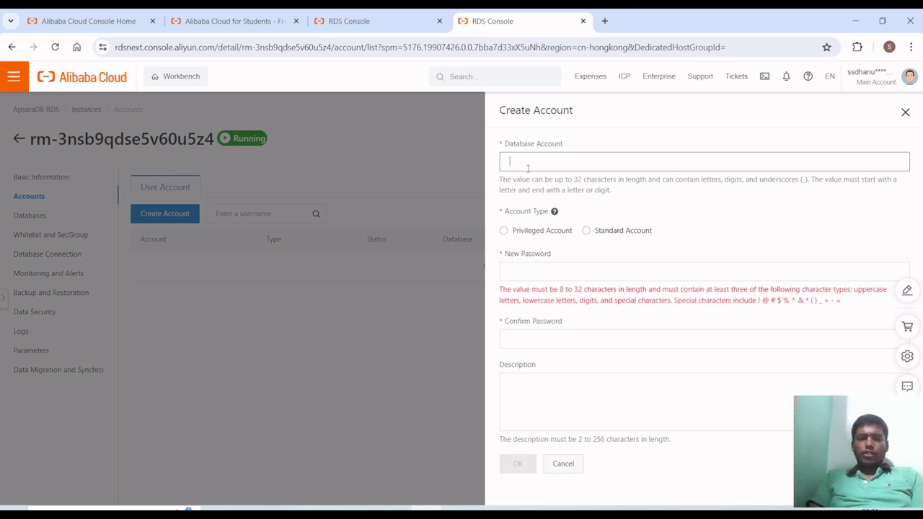
pyautogui.write('tut')
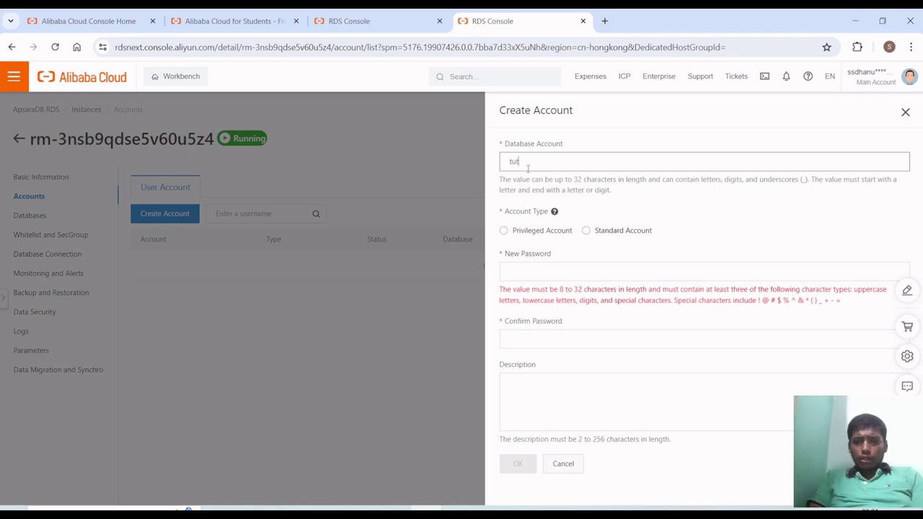
pyautogui.write('orial')
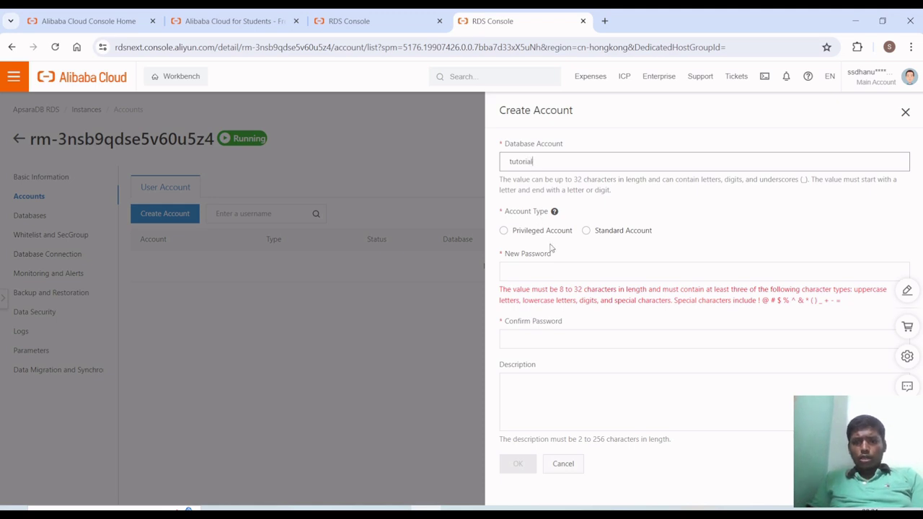
pyautogui.click(585, 231)
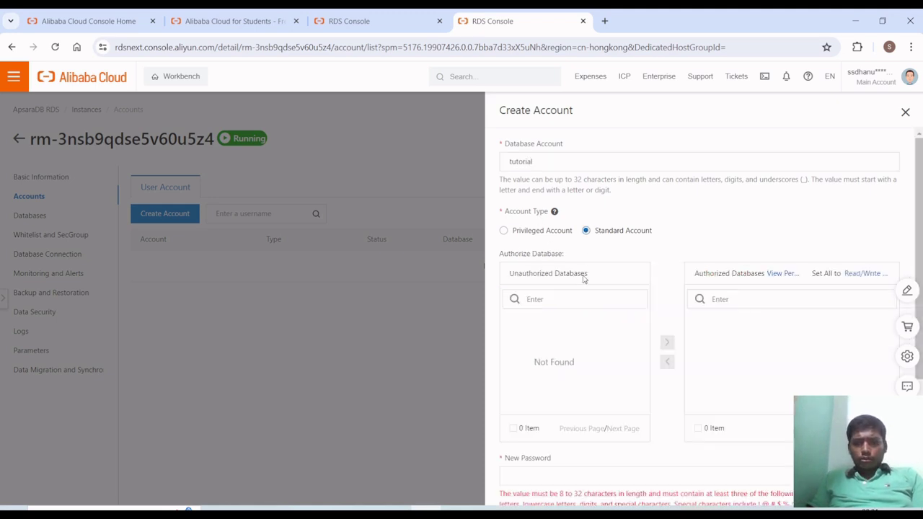
pyautogui.scroll(-2, 584, 267)
pyautogui.click(537, 170)
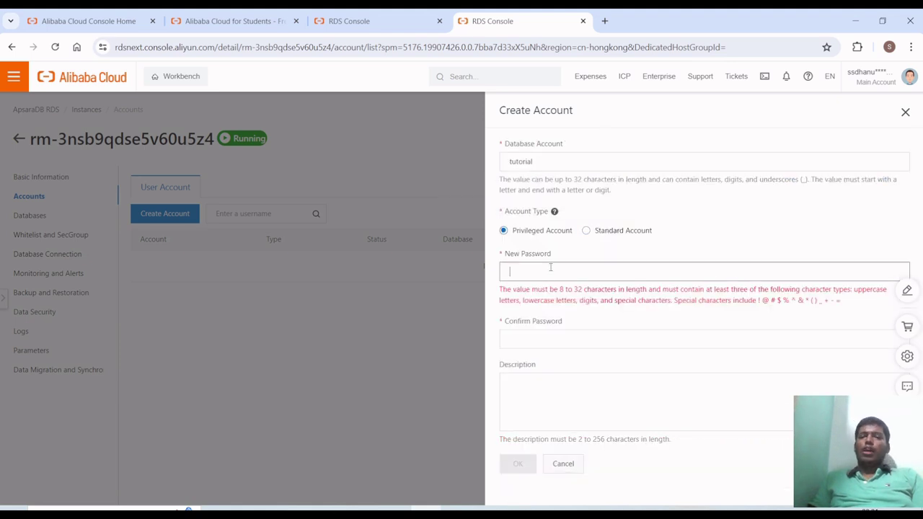
# - Enter and confirm the account password, submit it, and dismiss Chrome's password prompts
pyautogui.write('***')
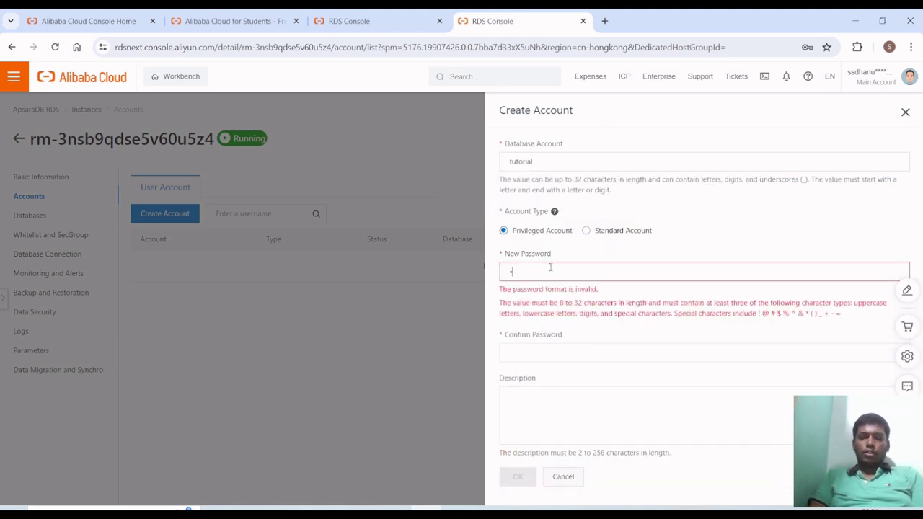
pyautogui.write('*********')
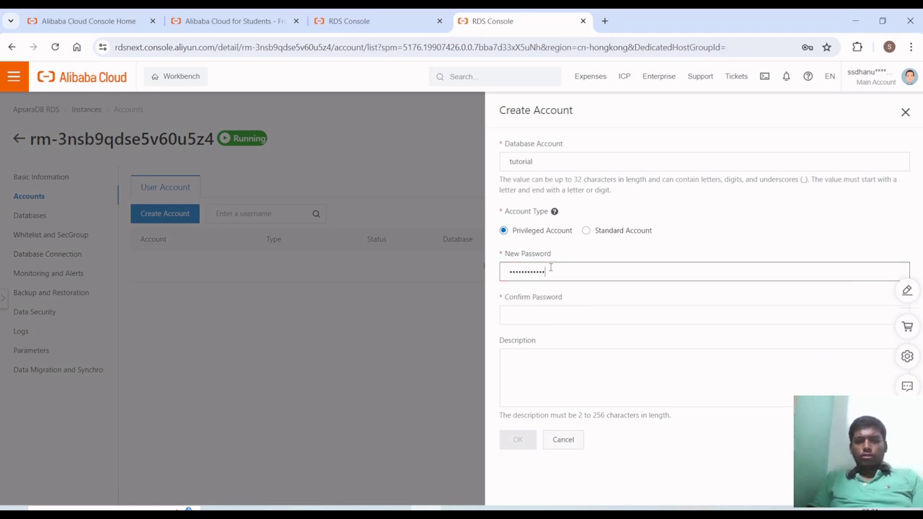
pyautogui.hotkey('ctrl', 'a')
pyautogui.click(550, 313)
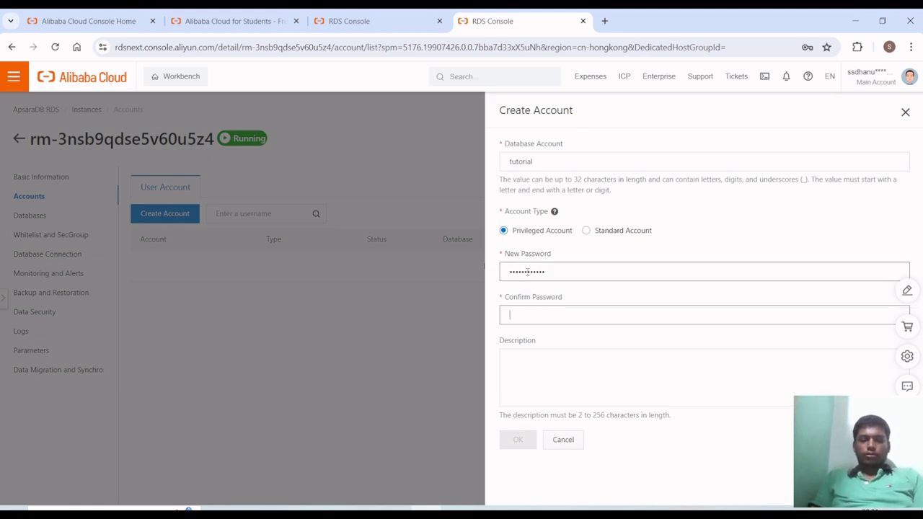
pyautogui.write('***********')
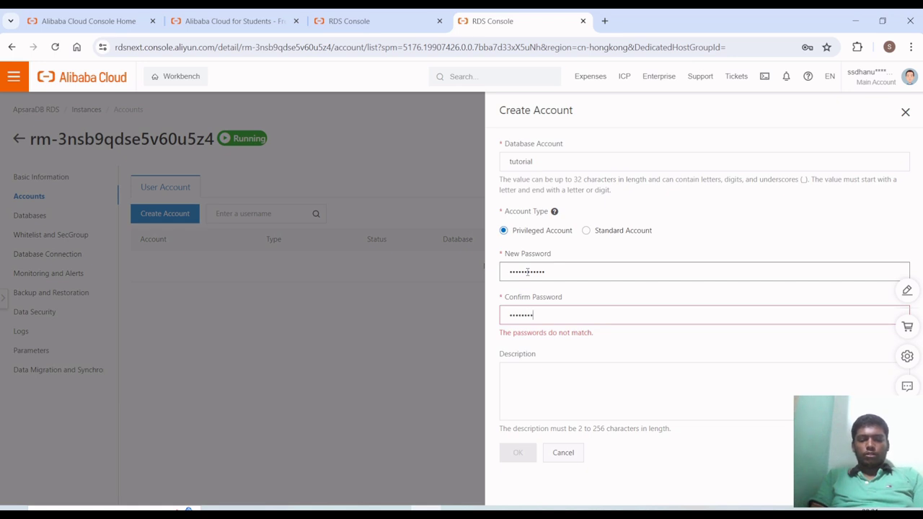
pyautogui.write('*')
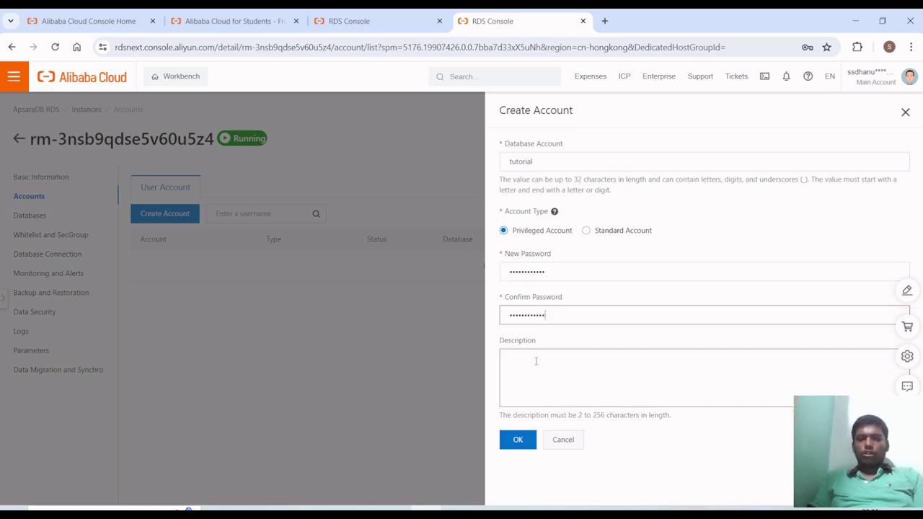
pyautogui.click(535, 360)
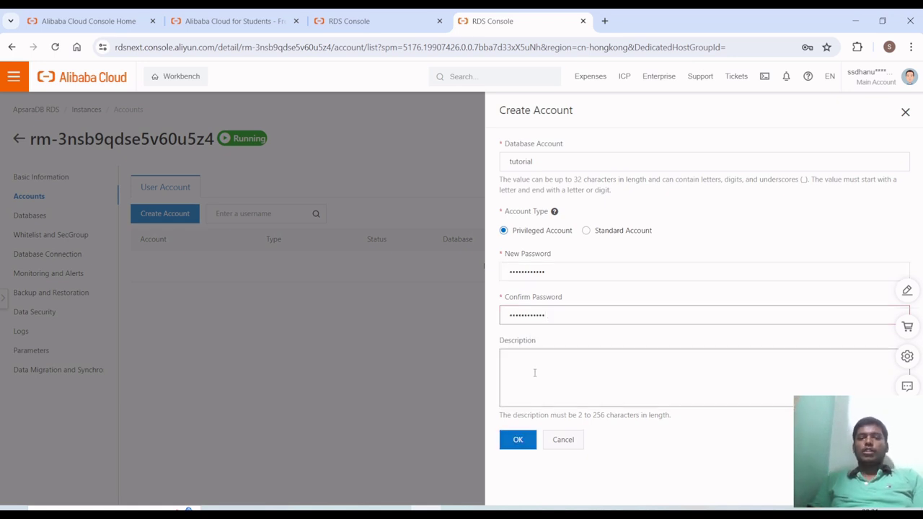
pyautogui.click(521, 440)
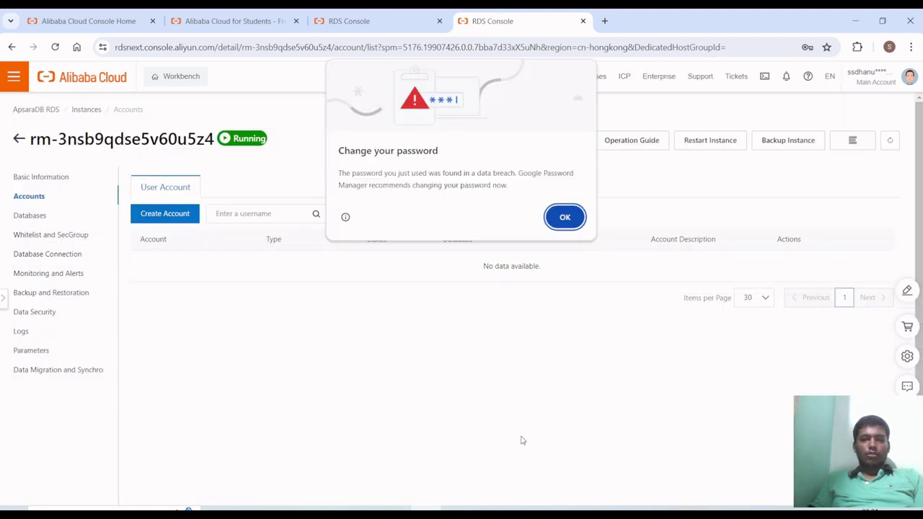
pyautogui.click(563, 219)
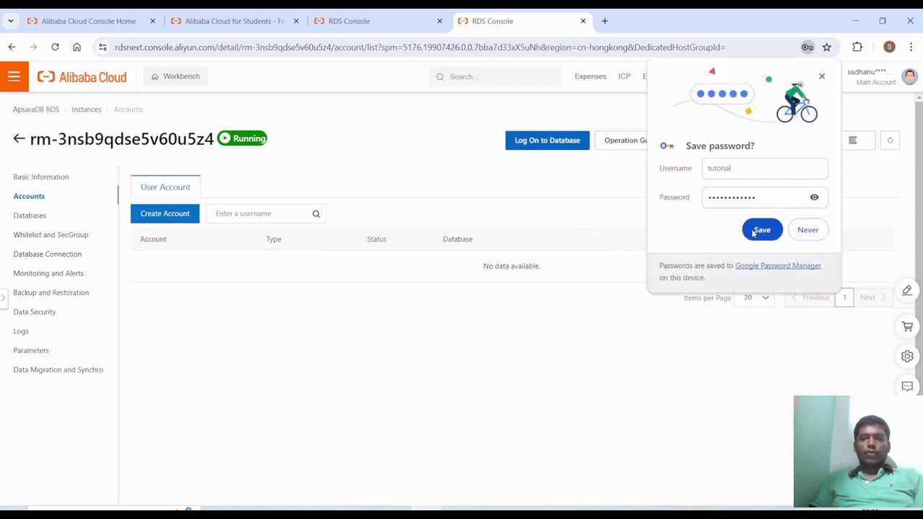
pyautogui.click(804, 231)
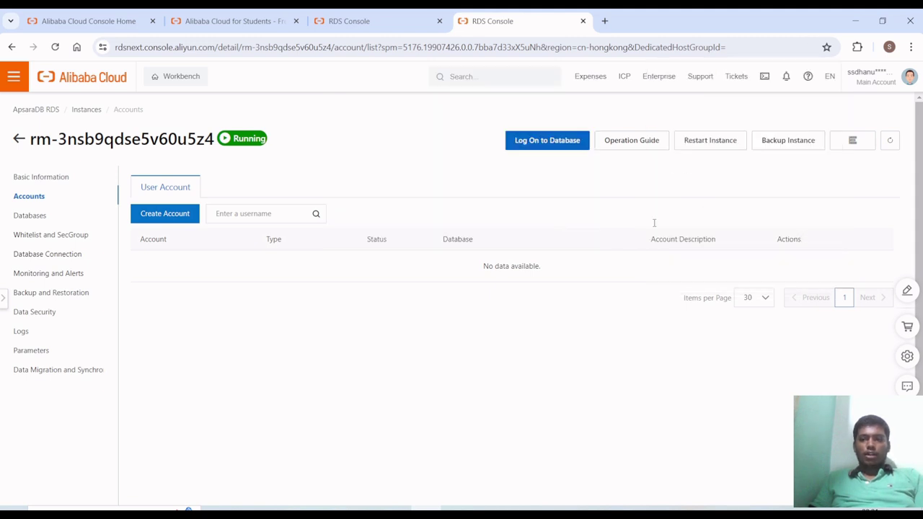
# - Refresh Accounts to see the account Activated, then open the instance's empty Databases list
pyautogui.click(890, 142)
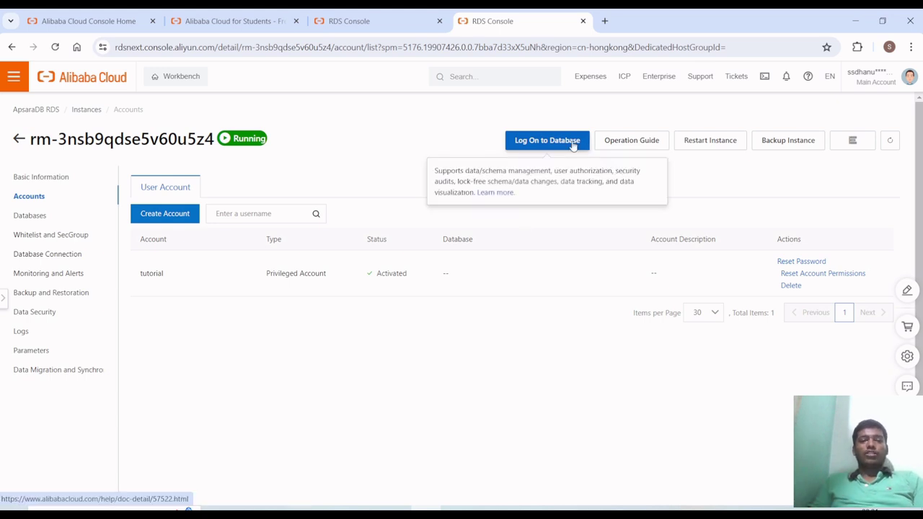
pyautogui.click(547, 140)
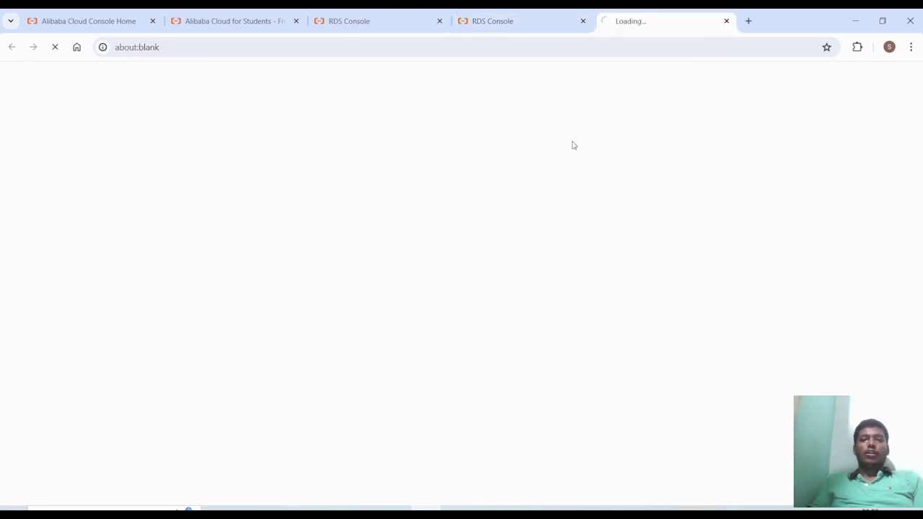
pyautogui.click(516, 13)
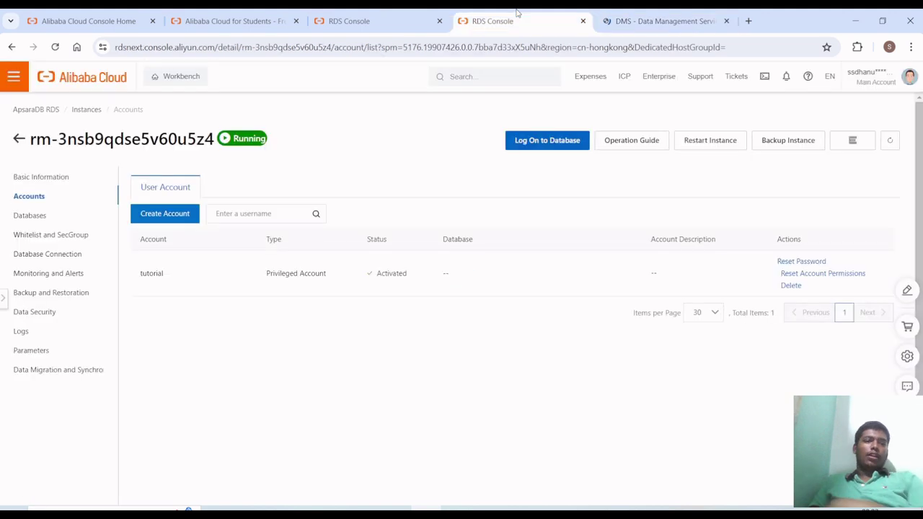
pyautogui.click(22, 224)
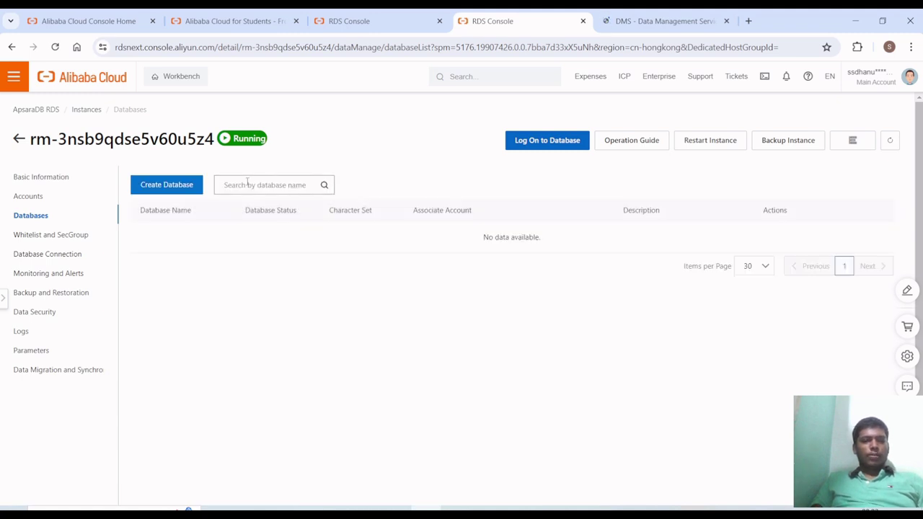
# - Open the Create Database form, enter a name and keep the utf8 character set
pyautogui.click(171, 194)
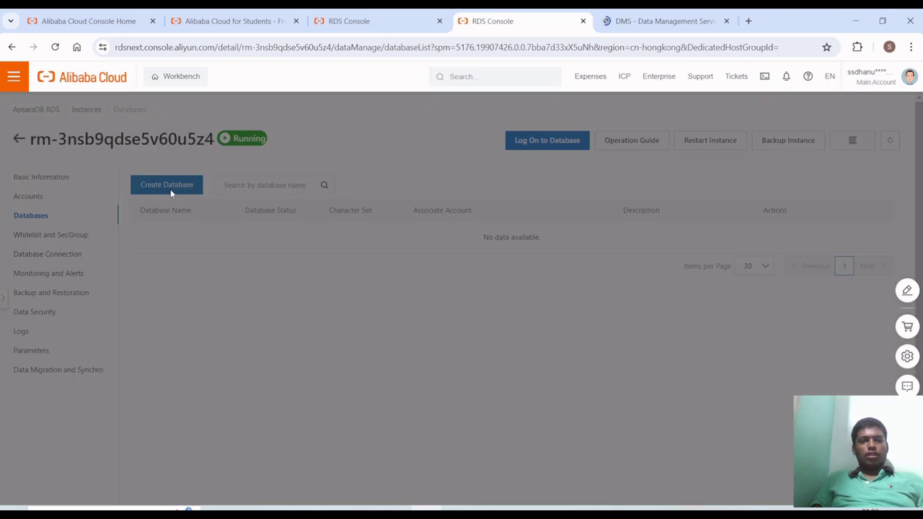
pyautogui.click(562, 160)
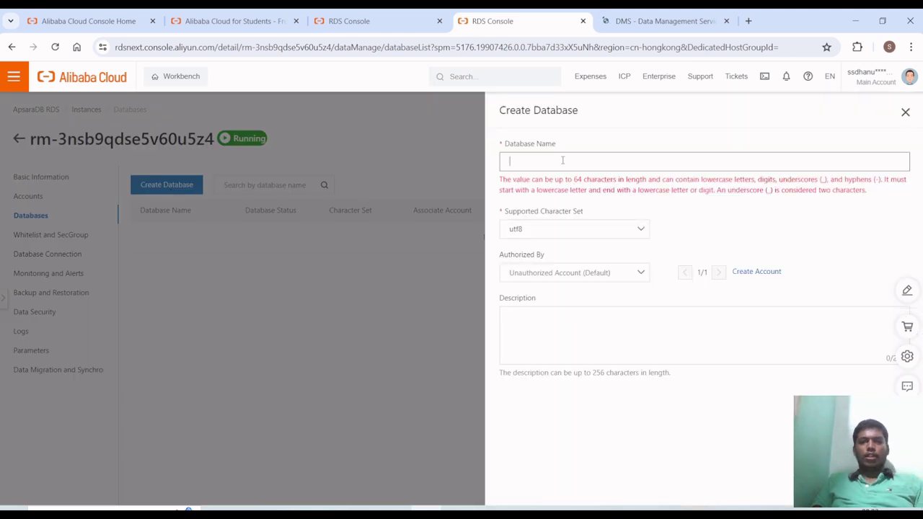
pyautogui.write('D')
pyautogui.press('BackSpace')
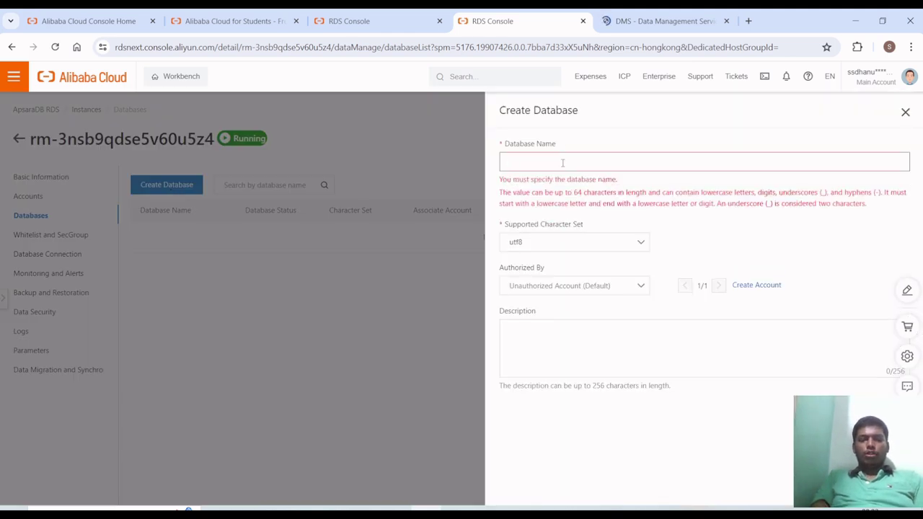
pyautogui.write('DEMO')
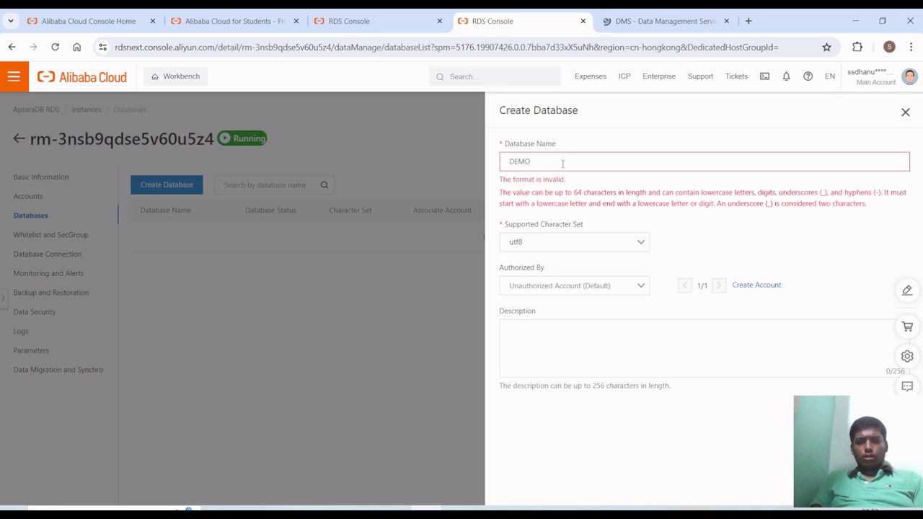
pyautogui.click(579, 245)
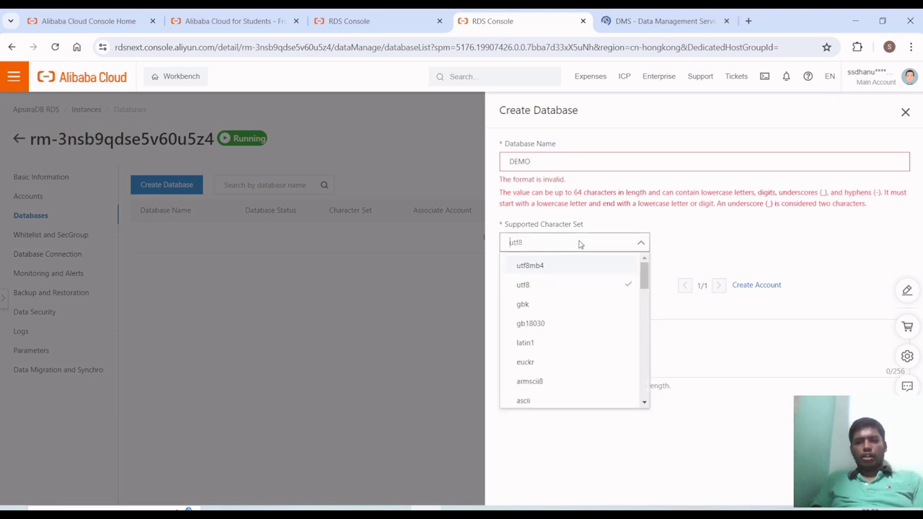
pyautogui.click(629, 243)
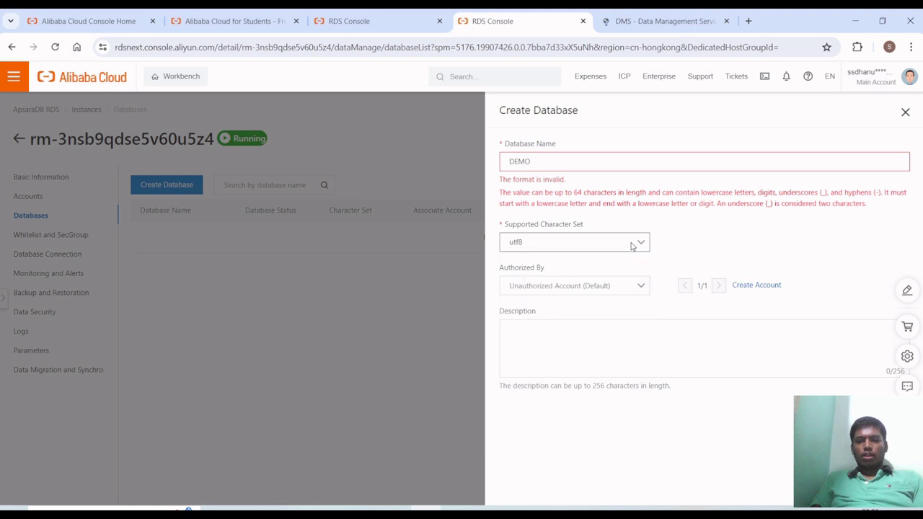
pyautogui.click(630, 286)
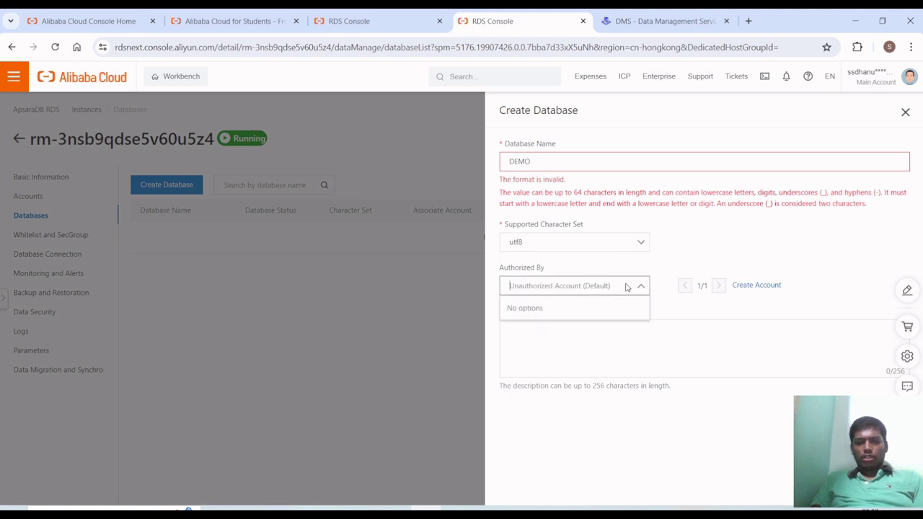
# - Correct the name to lowercase 'demo', create the database and refresh the list
pyautogui.click(601, 162)
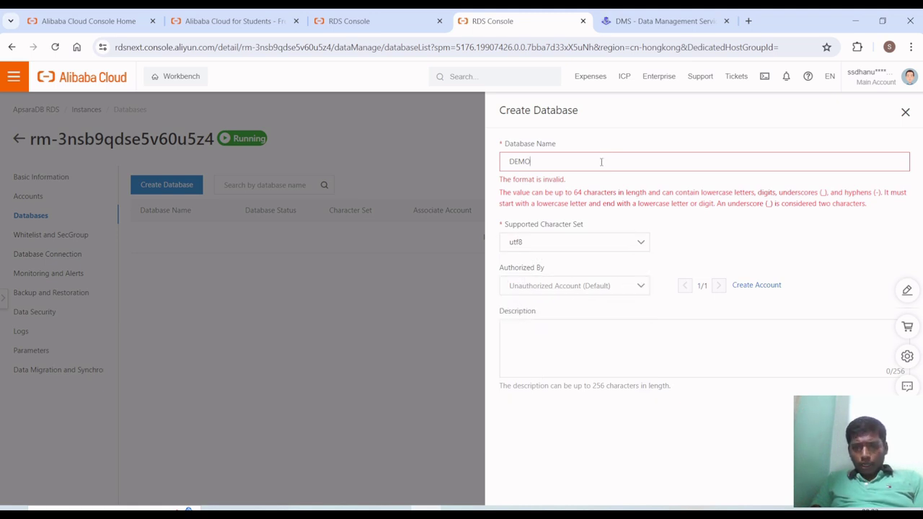
pyautogui.press('BackSpace')
pyautogui.press('BackSpace')
pyautogui.press('BackSpace')
pyautogui.press('BackSpace')
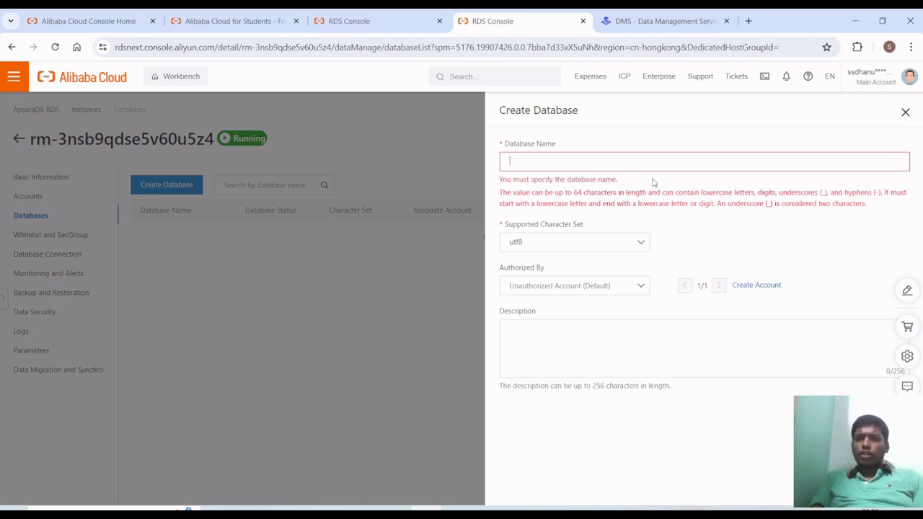
pyautogui.write('demo')
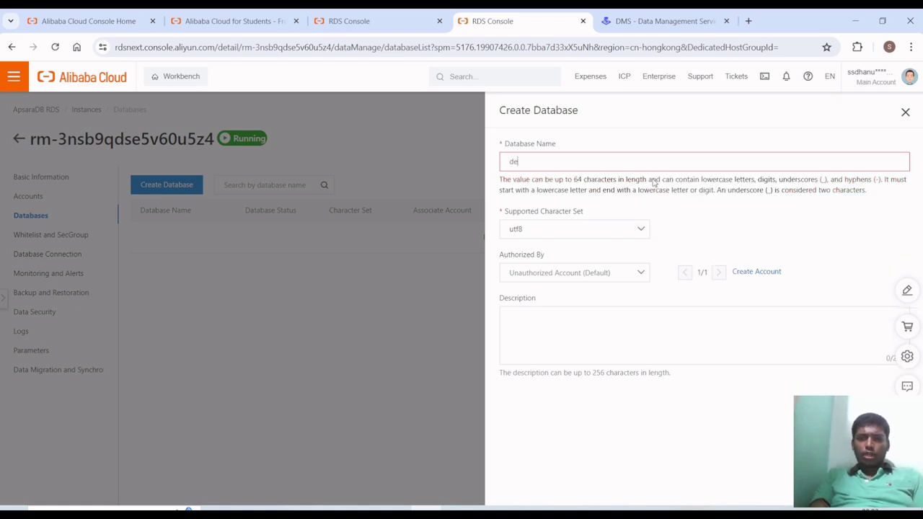
pyautogui.click(636, 277)
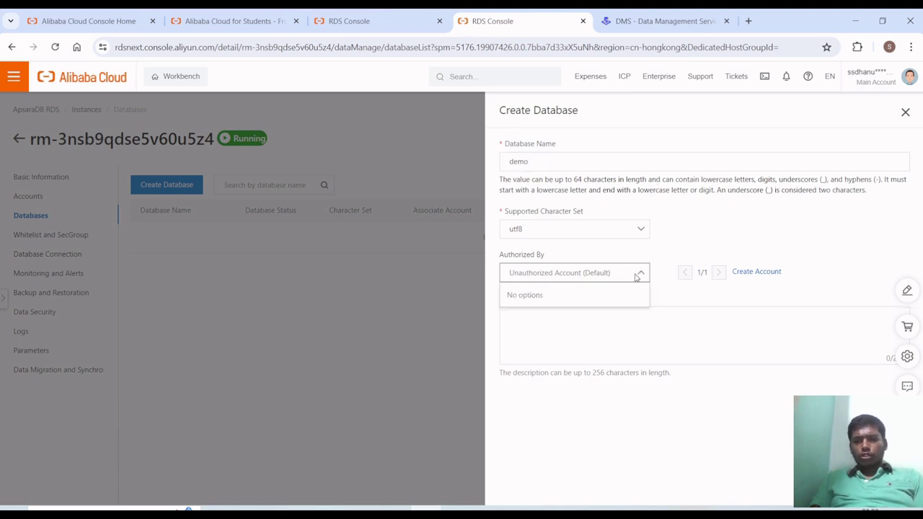
pyautogui.click(641, 313)
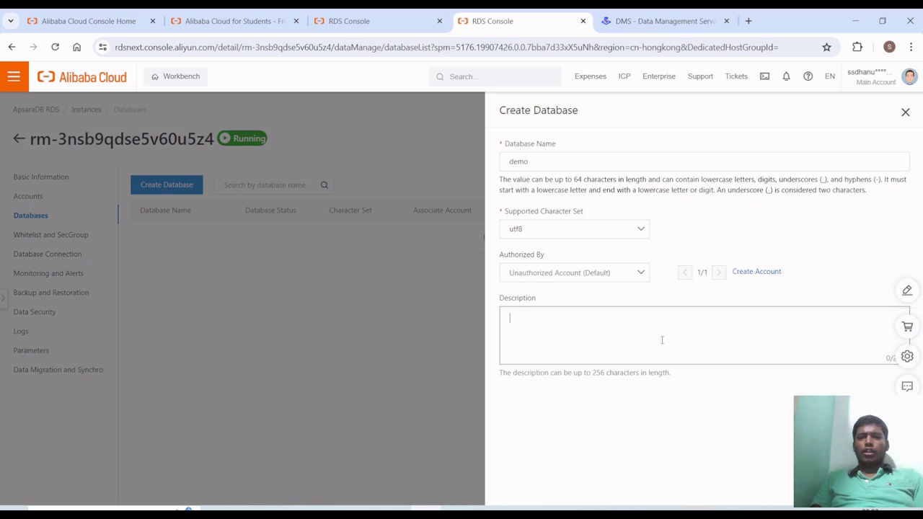
pyautogui.click(480, 276)
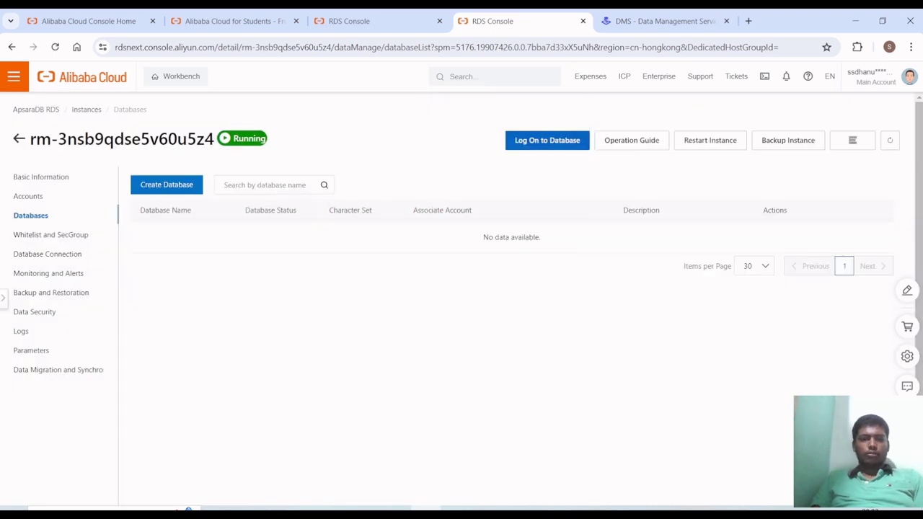
pyautogui.click(890, 140)
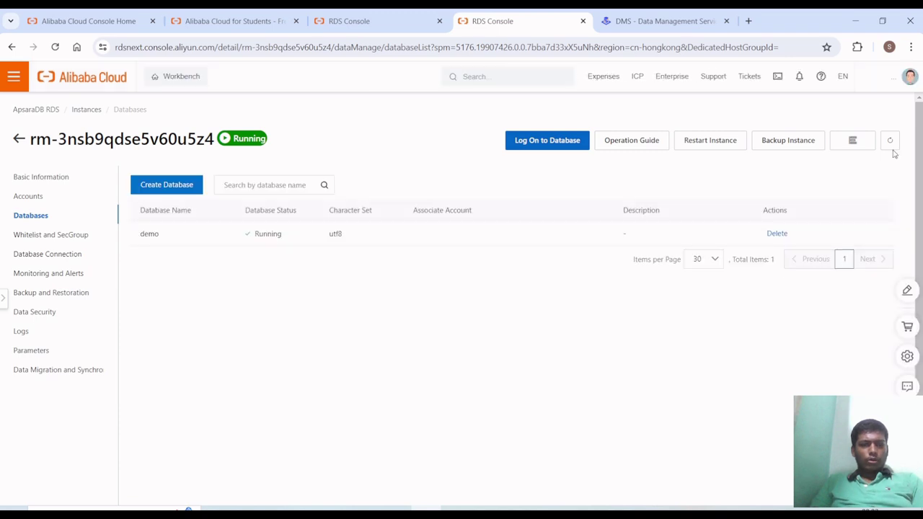
# - Switch to the DMS tab and enter the database account name in the login dialog
pyautogui.click(714, 16)
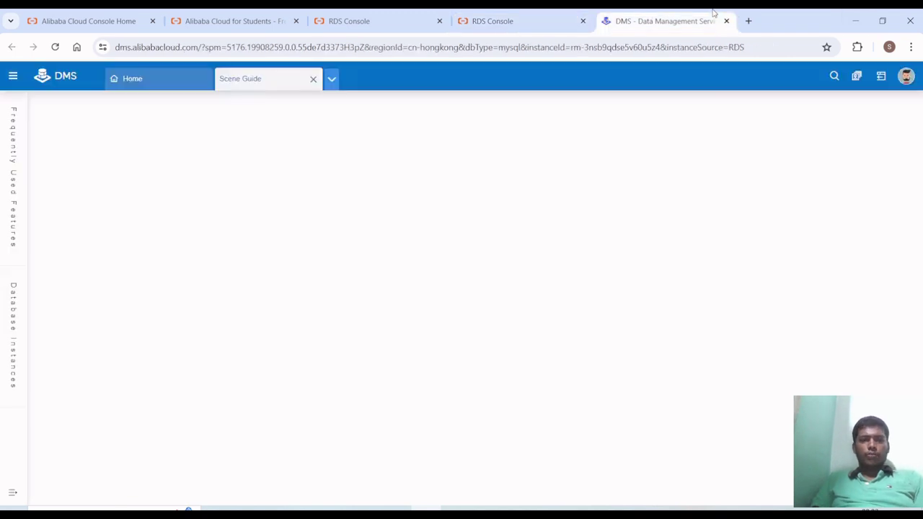
pyautogui.scroll(-2, 332, 361)
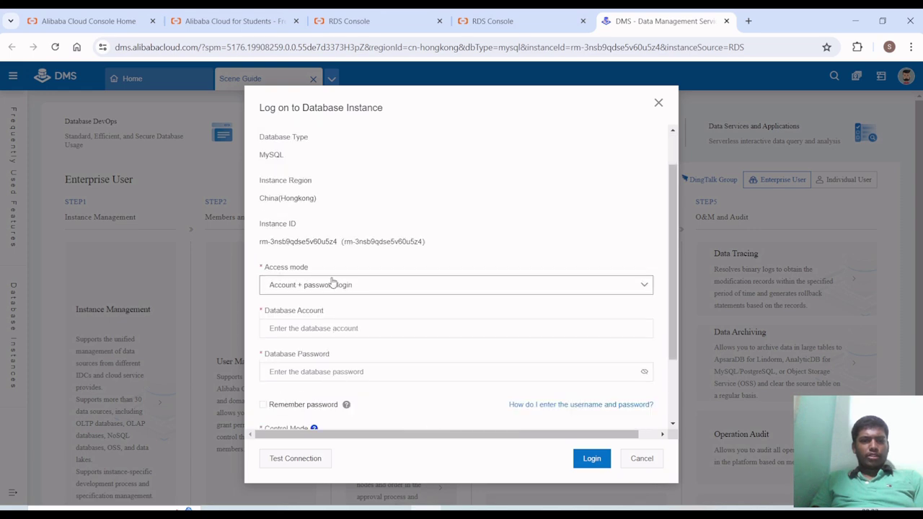
pyautogui.scroll(1, 332, 282)
pyautogui.scroll(-2, 330, 281)
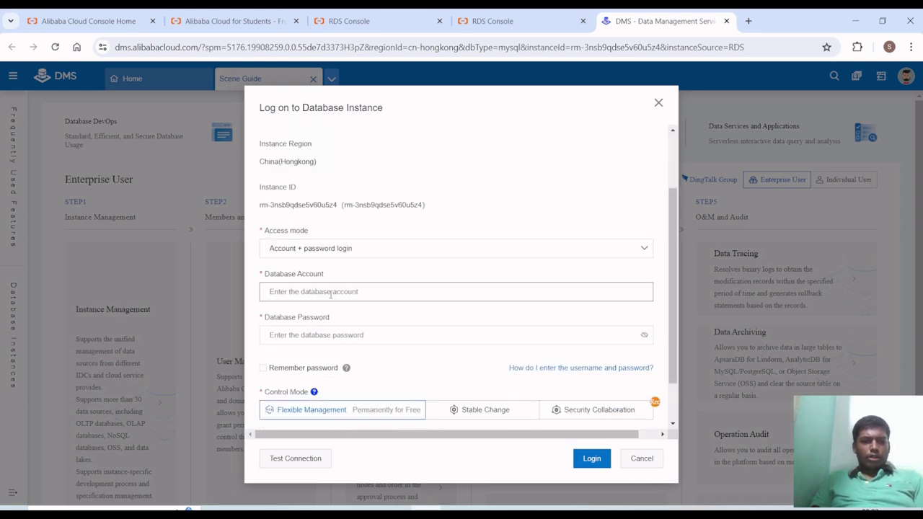
pyautogui.scroll(-1, 330, 295)
pyautogui.write('t')
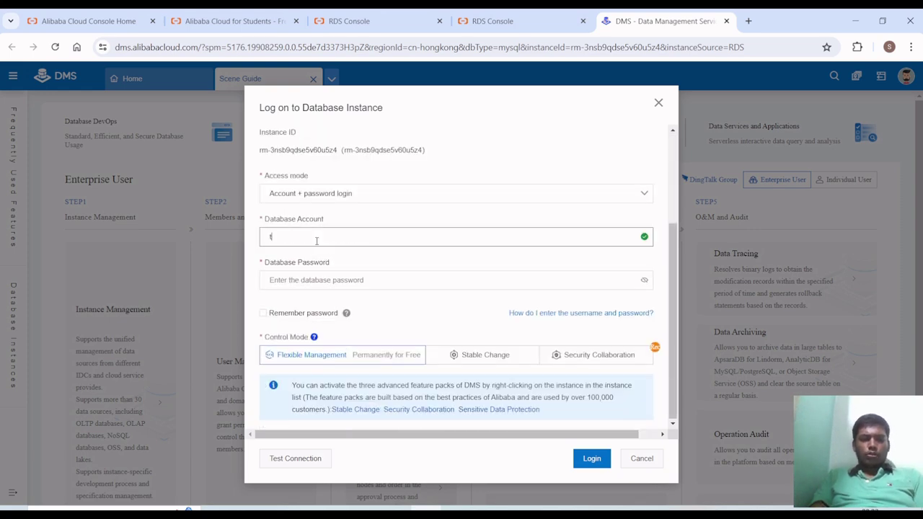
pyautogui.write('utoria')
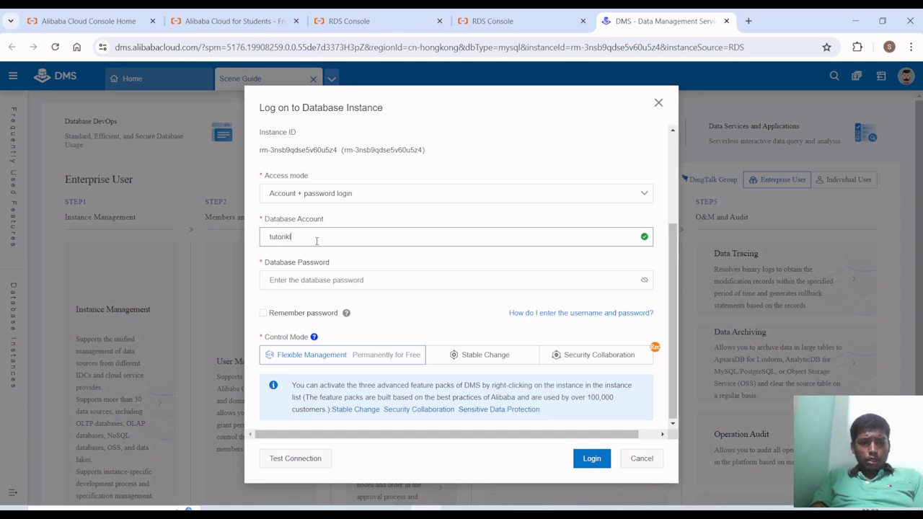
pyautogui.write('l')
# - Enter the database password, log in, and dismiss the browser's password prompts
pyautogui.click(325, 281)
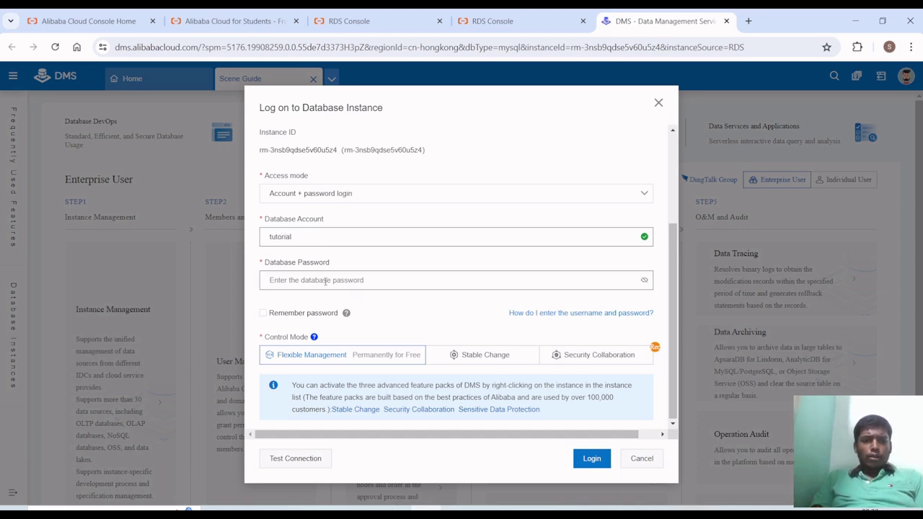
pyautogui.write('123')
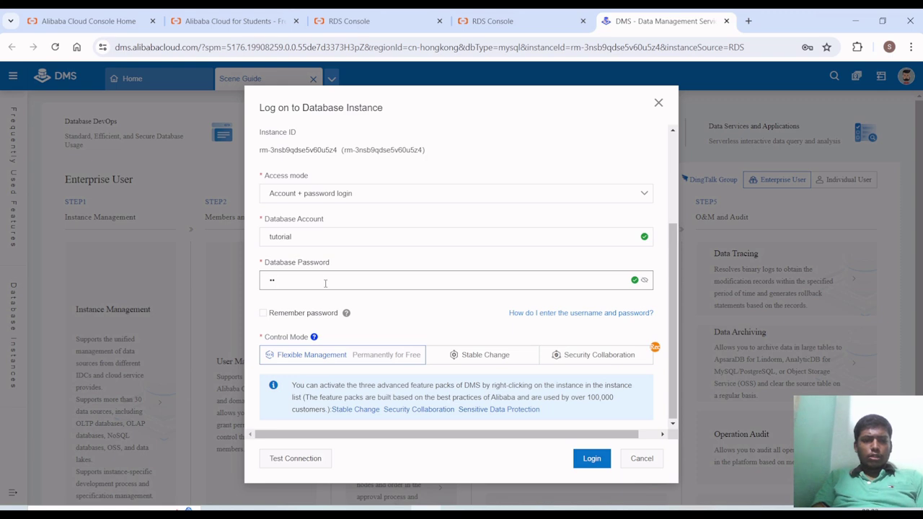
pyautogui.press('BackSpace')
pyautogui.press('BackSpace')
pyautogui.write('••••••••')
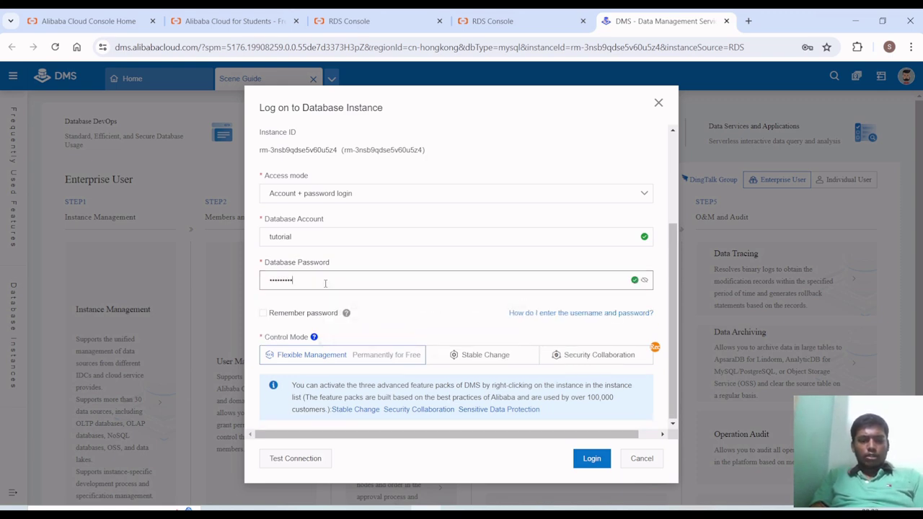
pyautogui.write('•••')
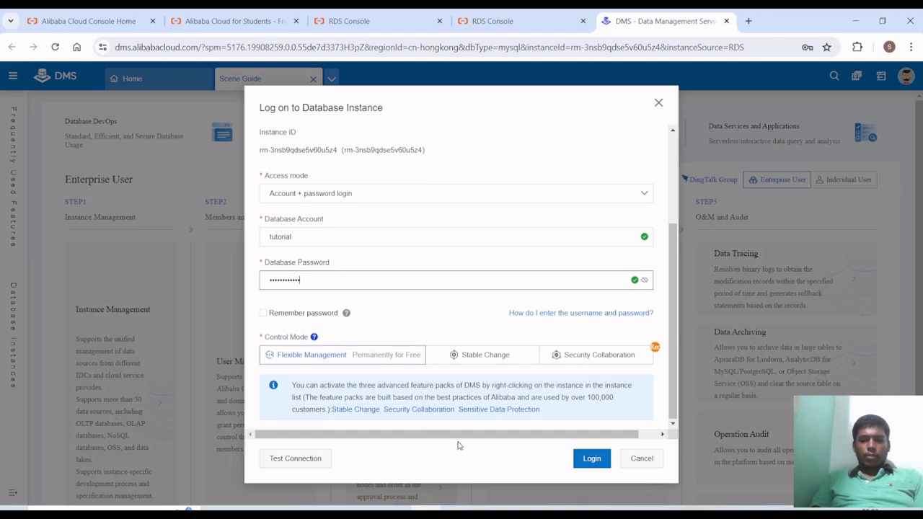
pyautogui.click(583, 462)
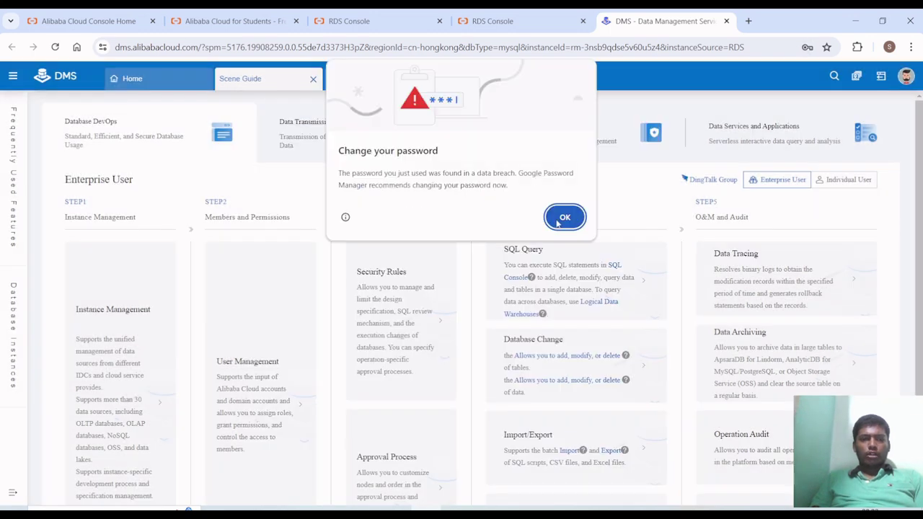
pyautogui.click(559, 224)
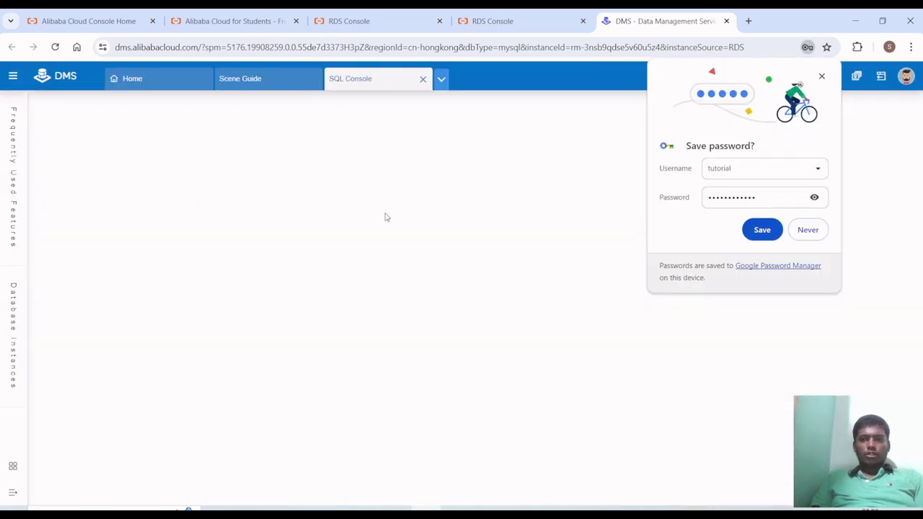
pyautogui.click(818, 238)
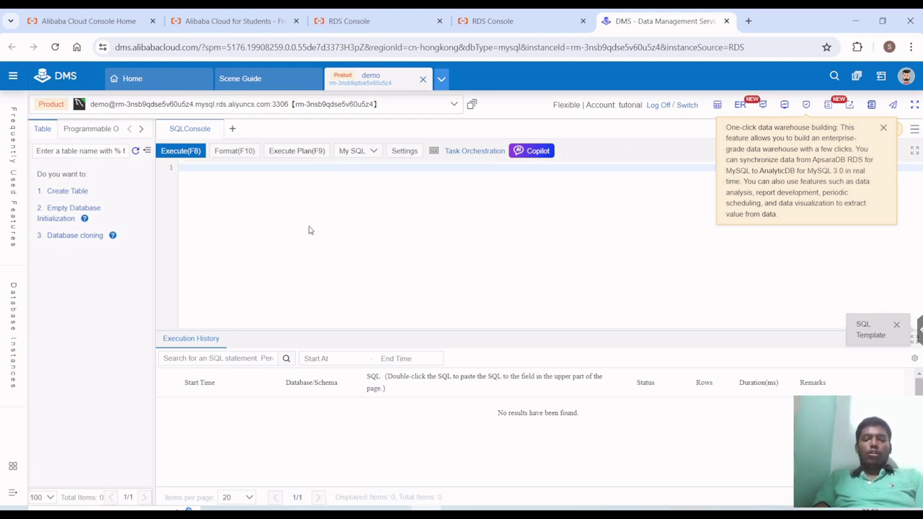
# - Run 'show DATABASES;' to list all six databases including demo, then begin a new line
pyautogui.write('show datab')
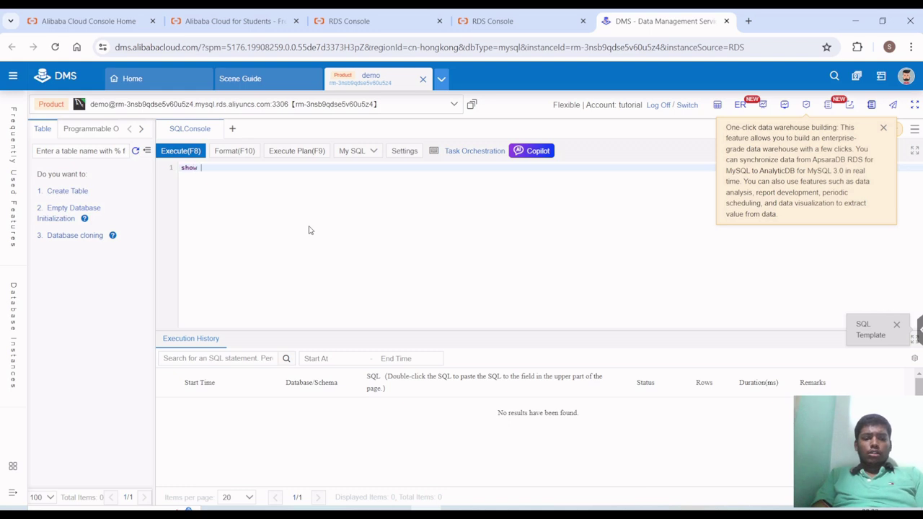
pyautogui.press('Return')
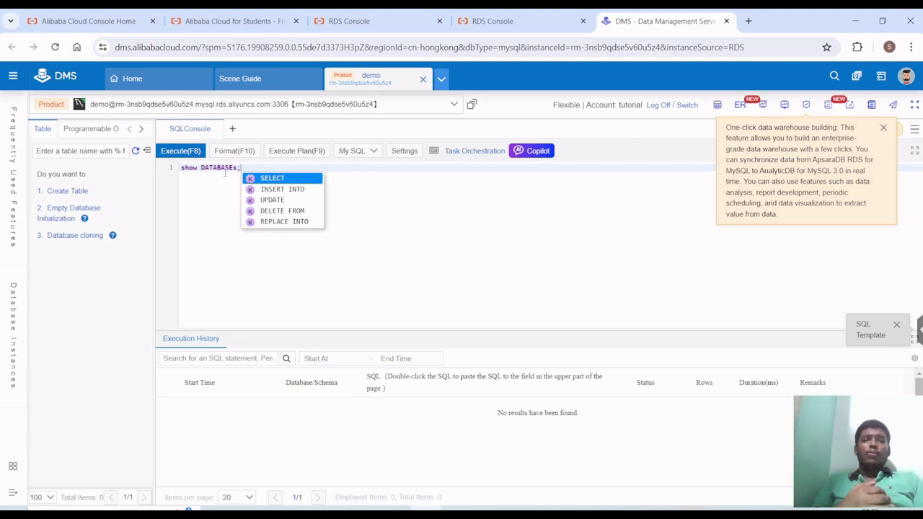
pyautogui.click(170, 151)
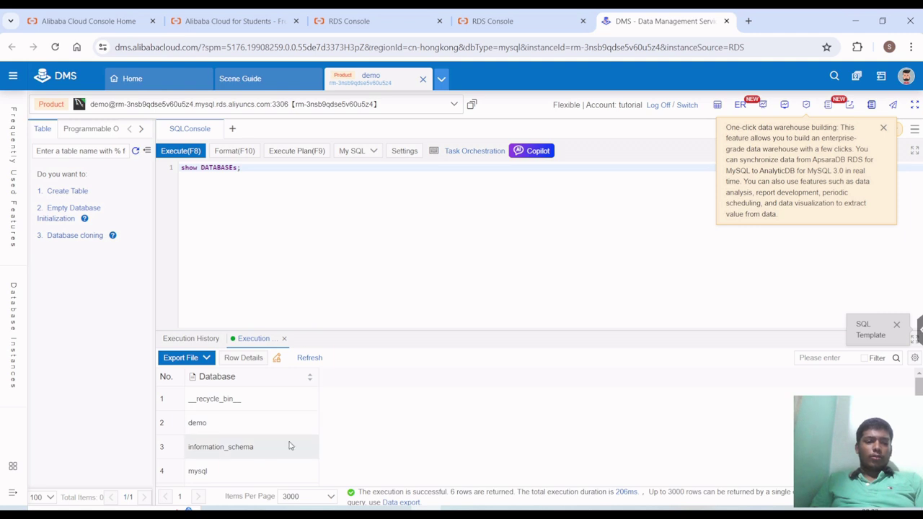
pyautogui.moveTo(301, 330); pyautogui.dragTo(296, 279)
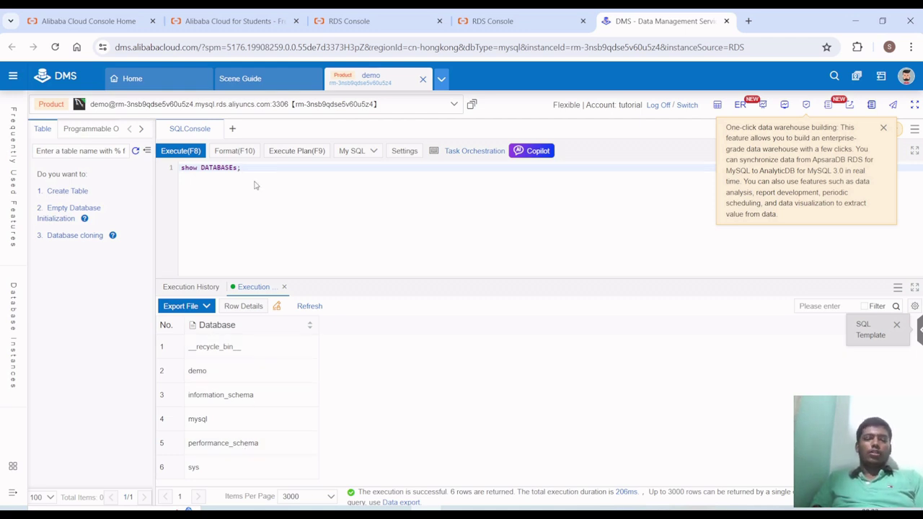
pyautogui.press('Return')
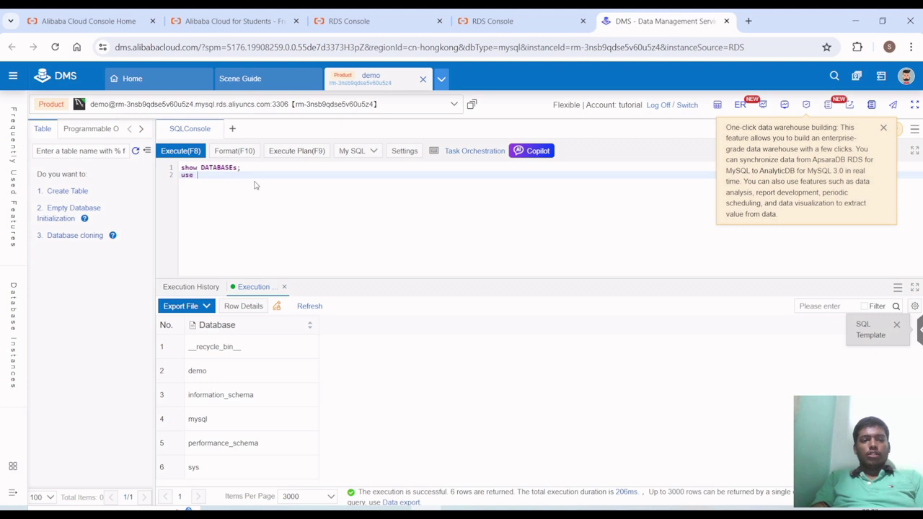
# - Write and run a use information_schema statement, removing the show databases line
pyautogui.write('use `in')
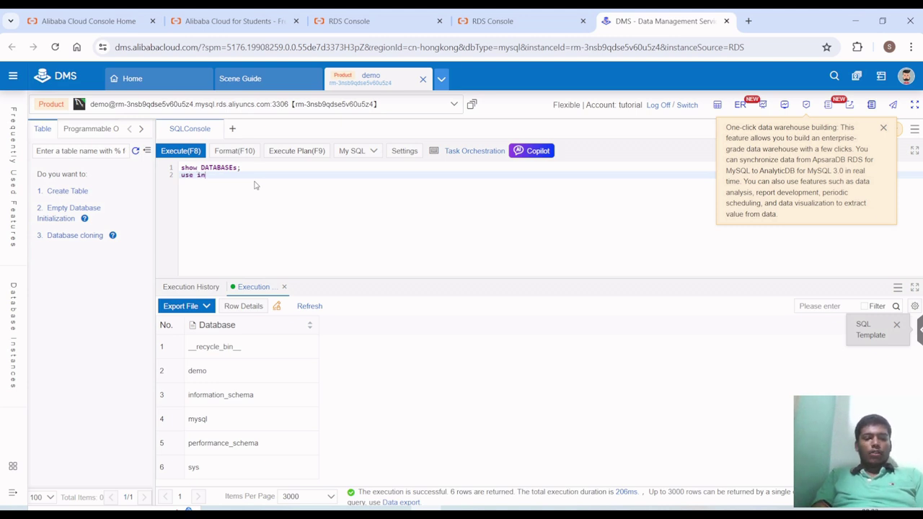
pyautogui.write('for')
pyautogui.press('Return')
pyautogui.write(';')
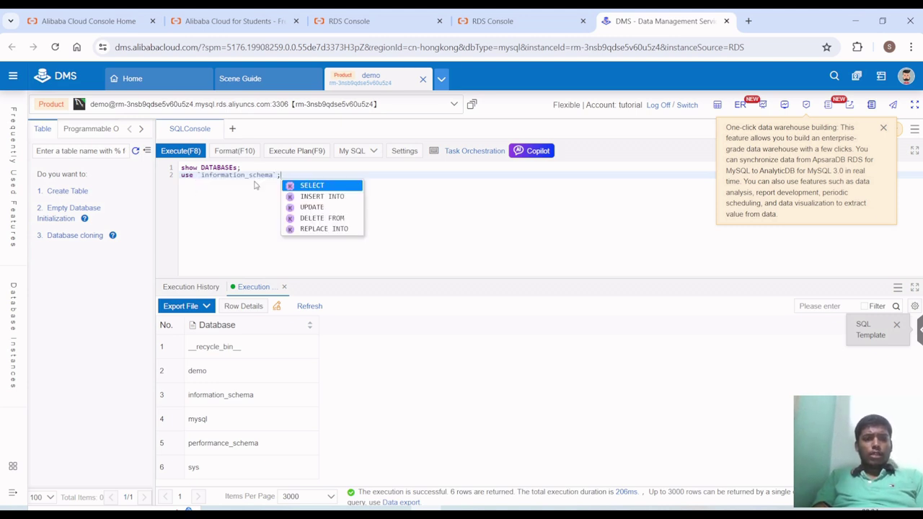
pyautogui.click(194, 155)
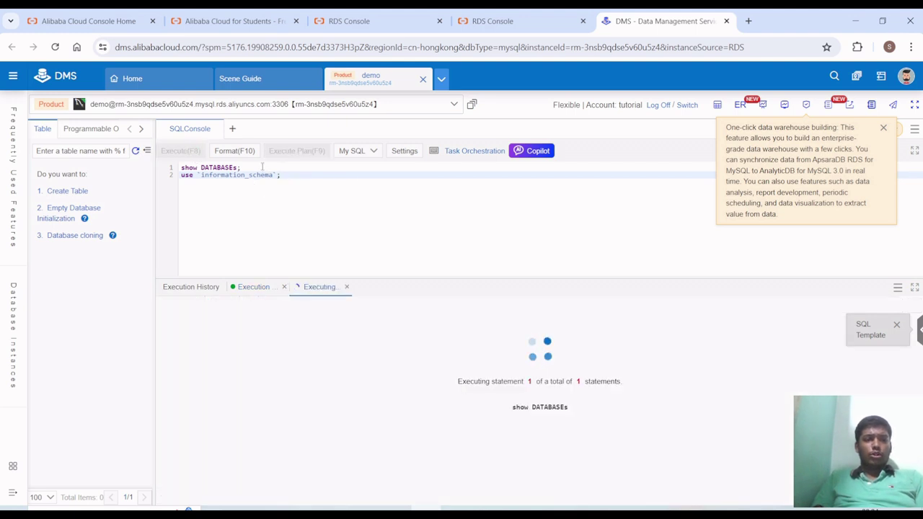
pyautogui.moveTo(263, 168); pyautogui.dragTo(177, 168)
pyautogui.press('BackSpace')
pyautogui.press('F8')
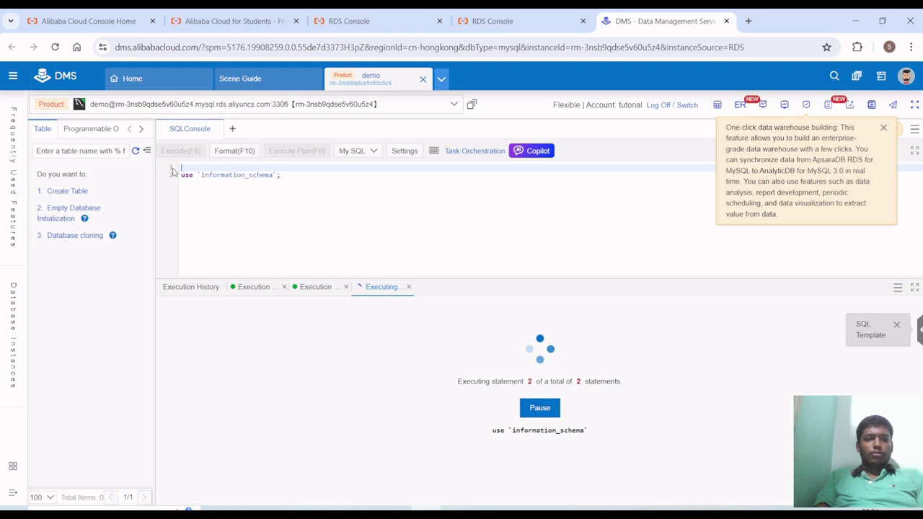
pyautogui.press('Delete')
pyautogui.rightClick(173, 171)
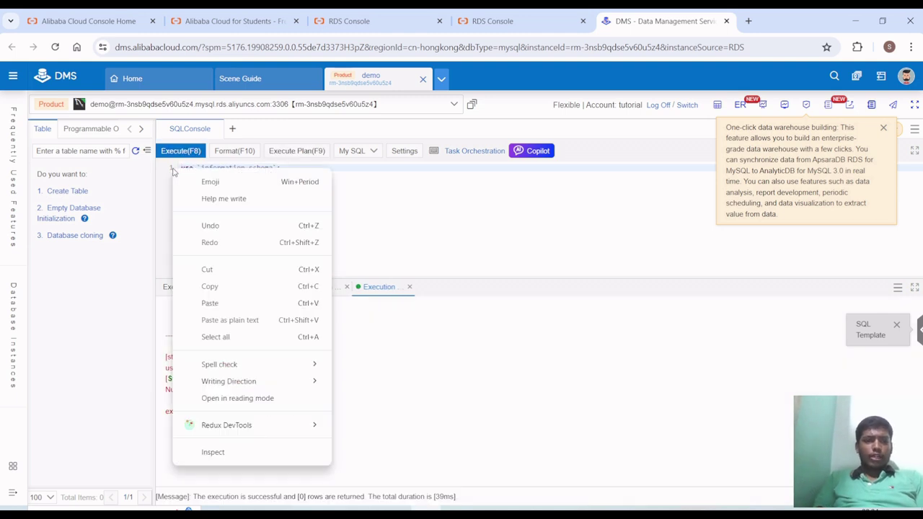
pyautogui.click(180, 150)
pyautogui.click(180, 151)
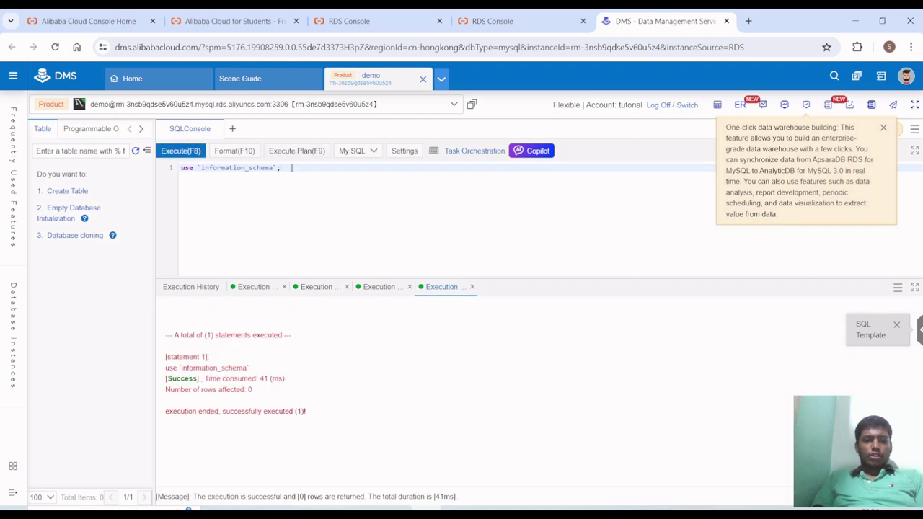
# - Close the extra results, change the USE target to demo, run it, and clear the editor
pyautogui.click(472, 287)
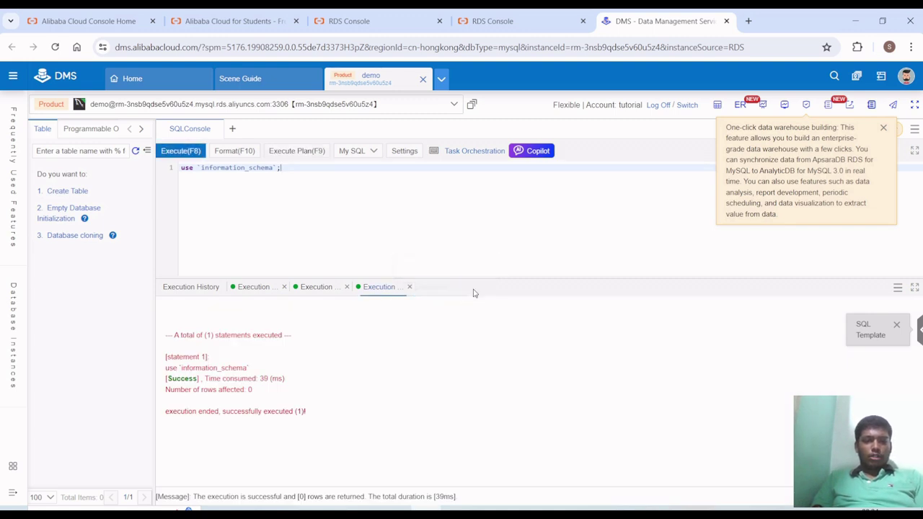
pyautogui.click(409, 288)
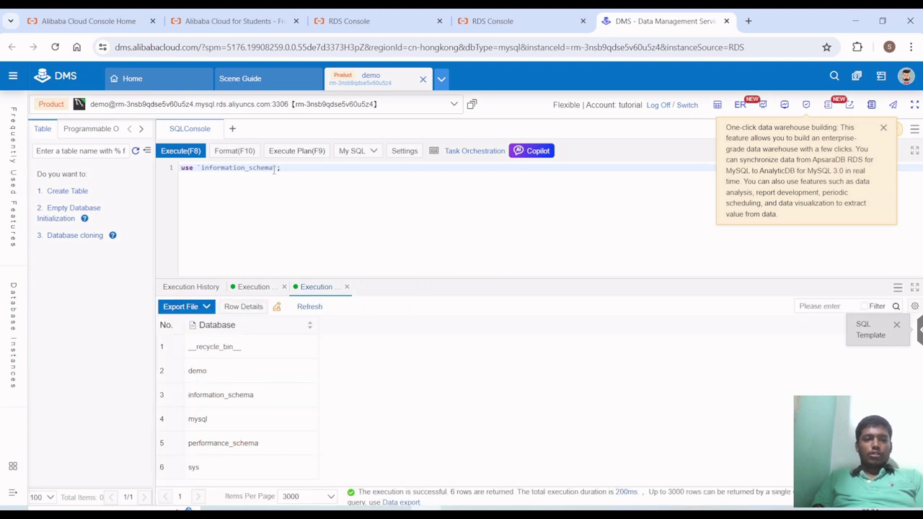
pyautogui.doubleClick(261, 169)
pyautogui.press('BackSpace')
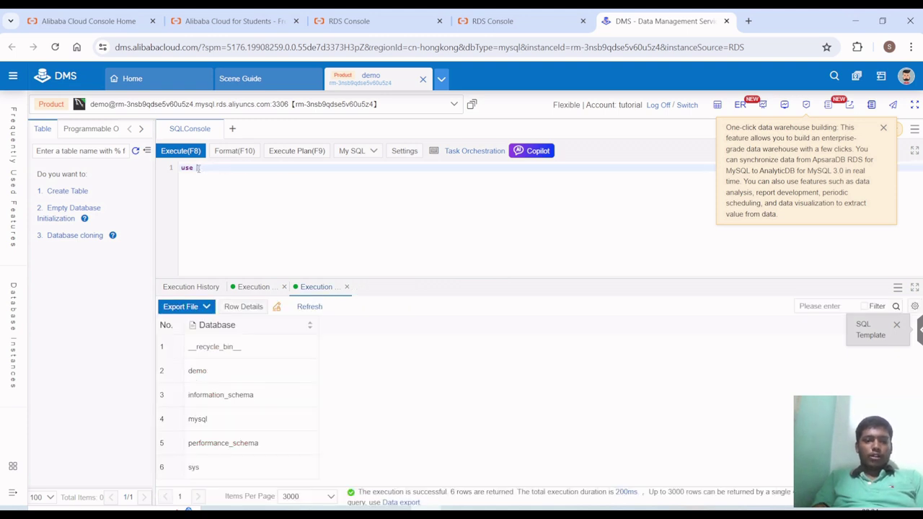
pyautogui.write('demo;')
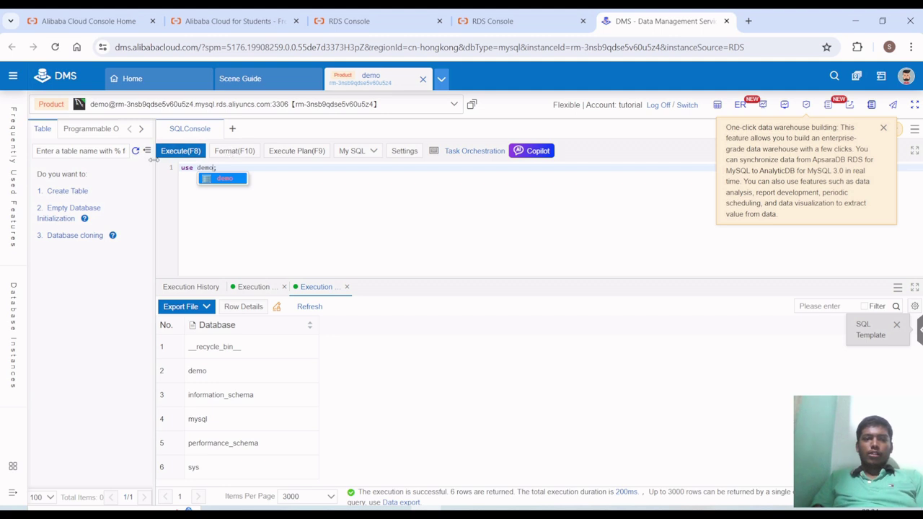
pyautogui.click(182, 151)
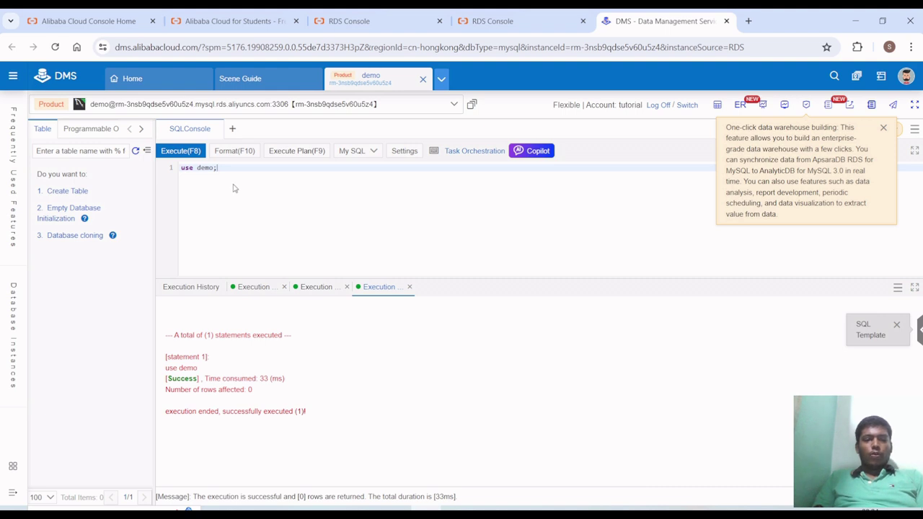
pyautogui.press('BackSpace')
pyautogui.press('BackSpace')
pyautogui.press('BackSpace')
pyautogui.press('BackSpace')
pyautogui.press('BackSpace')
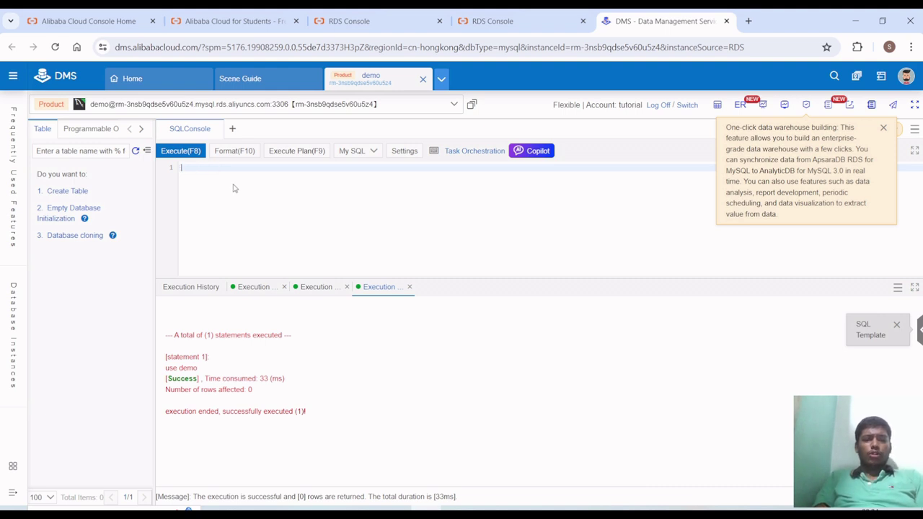
# - Run show databases; and view the demo row's value in full before closing the viewer
pyautogui.write('ta')
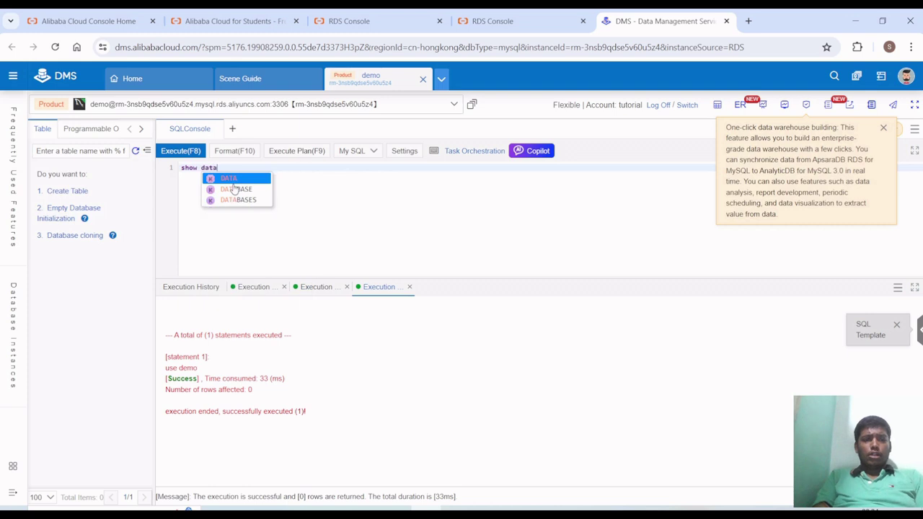
pyautogui.write('bases;')
pyautogui.press('Return')
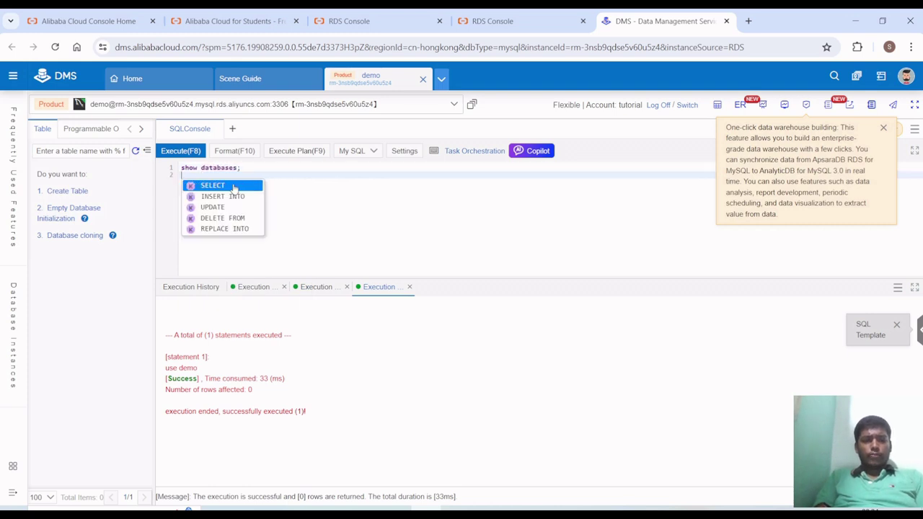
pyautogui.click(190, 150)
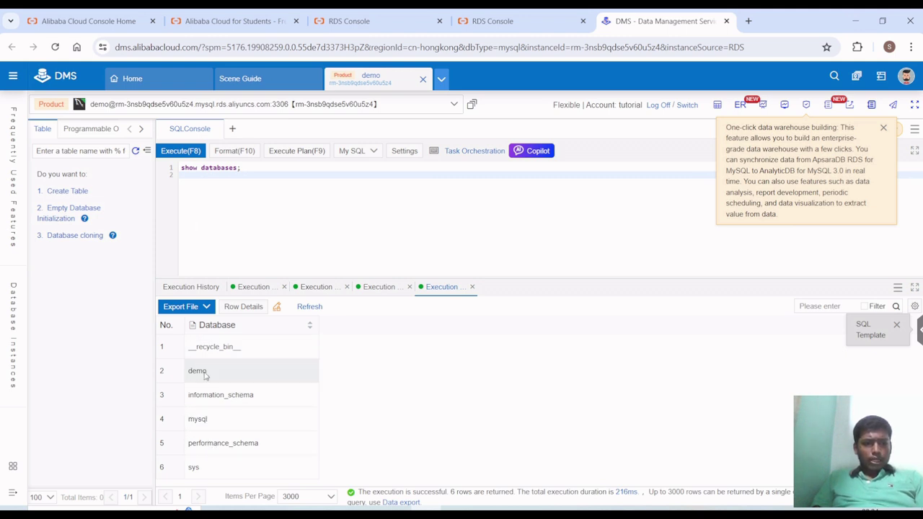
pyautogui.click(205, 375)
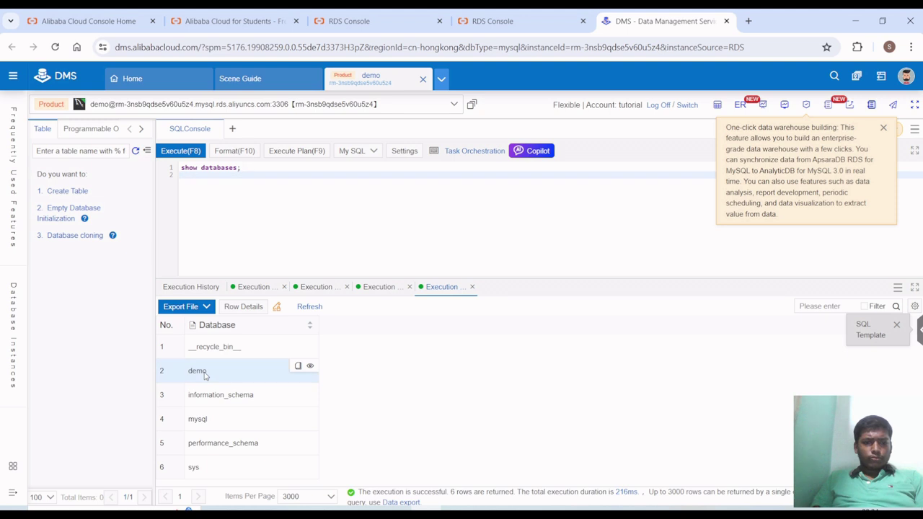
pyautogui.click(309, 370)
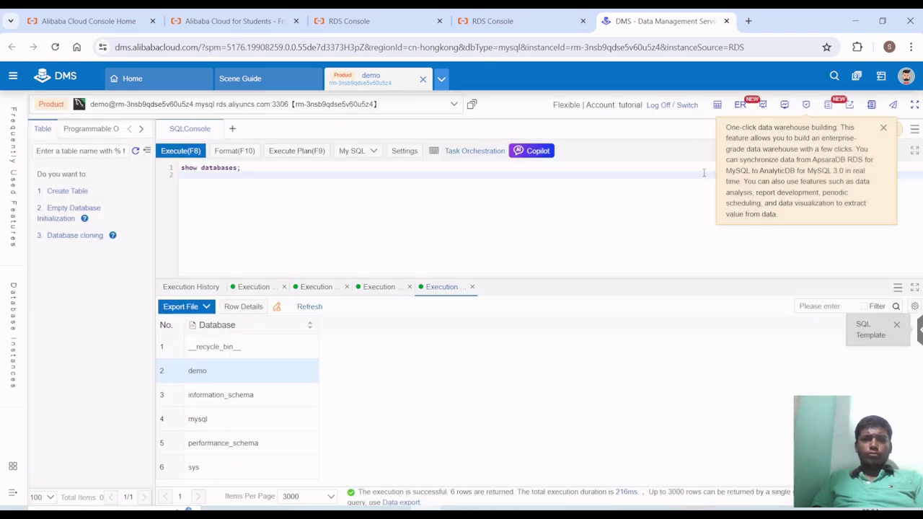
pyautogui.click(704, 174)
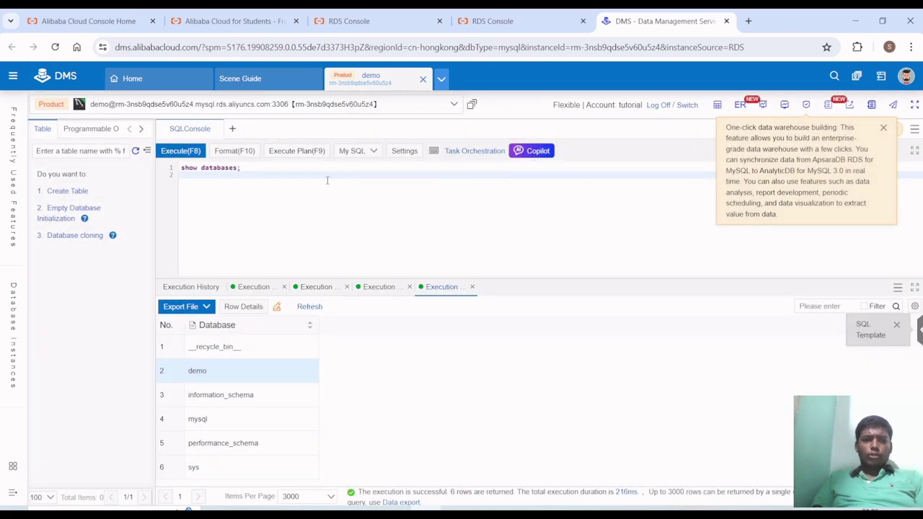
# - Run use DATABASE demo; in the editor, which fails with a syntax error
pyautogui.write('use data')
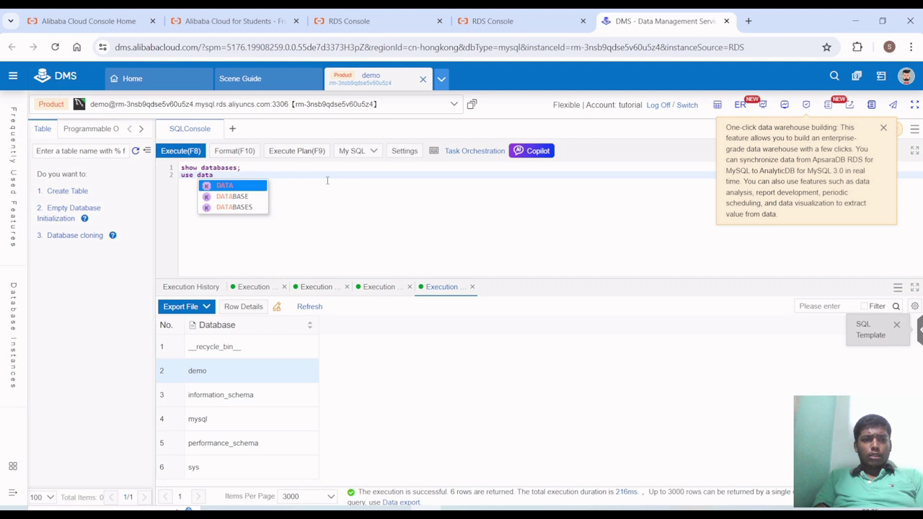
pyautogui.press('Down')
pyautogui.press('Return')
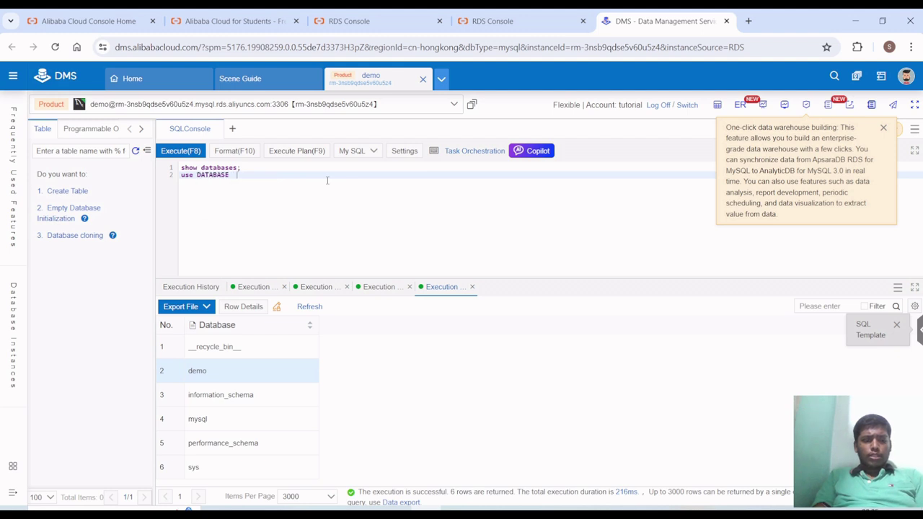
pyautogui.write('demo;')
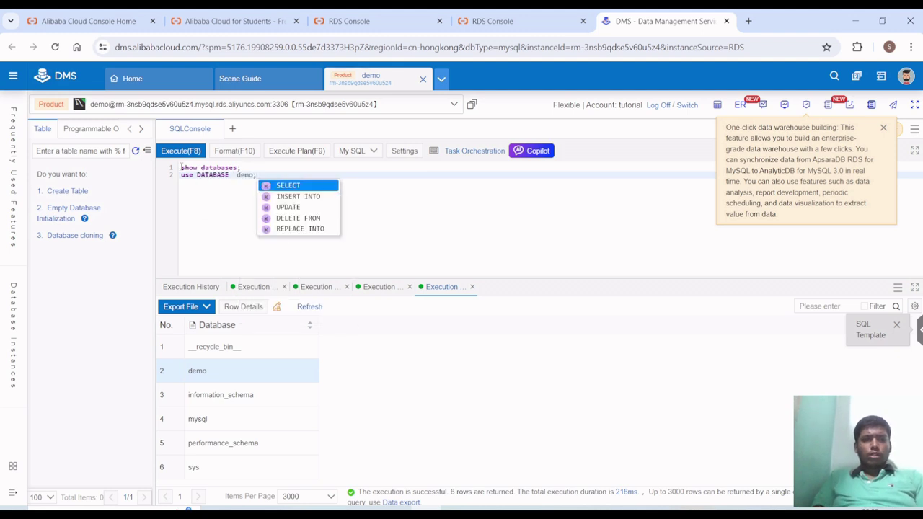
pyautogui.click(167, 158)
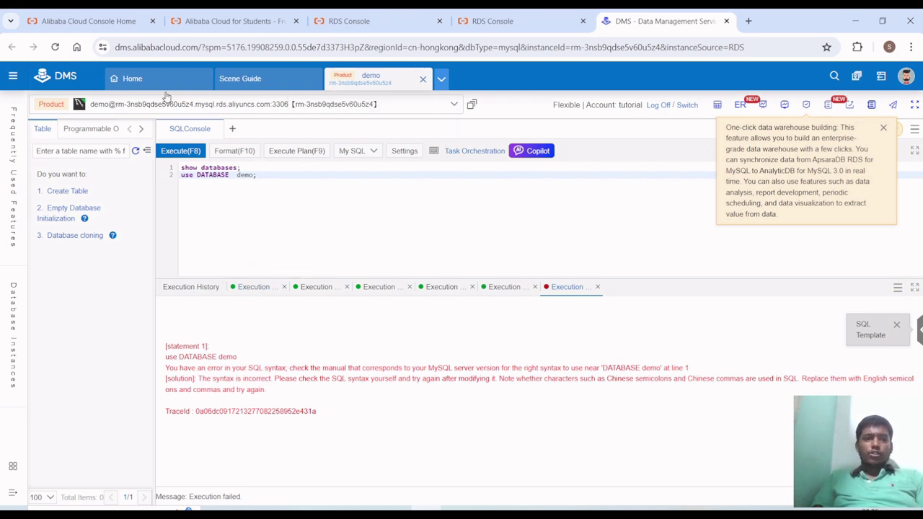
# - Open the Operation Audit page from the side menu and close it again
pyautogui.moveTo(20, 85)
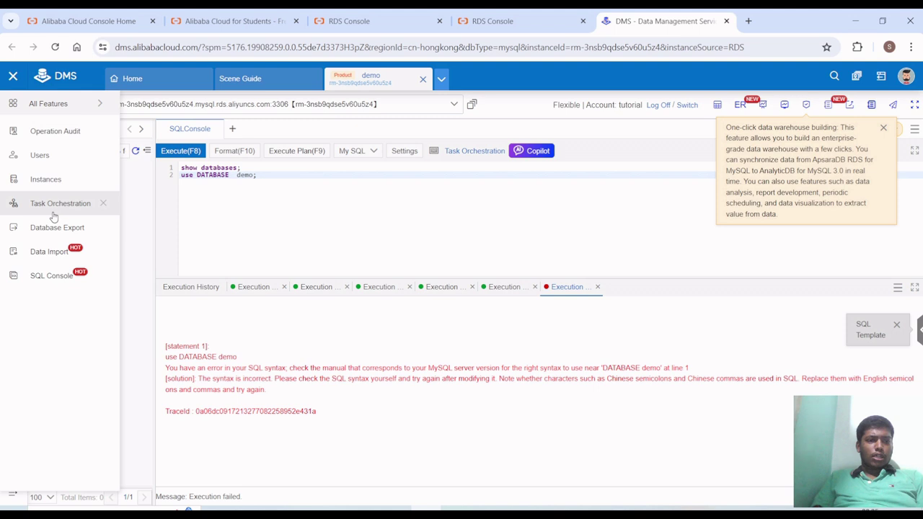
pyautogui.click(43, 132)
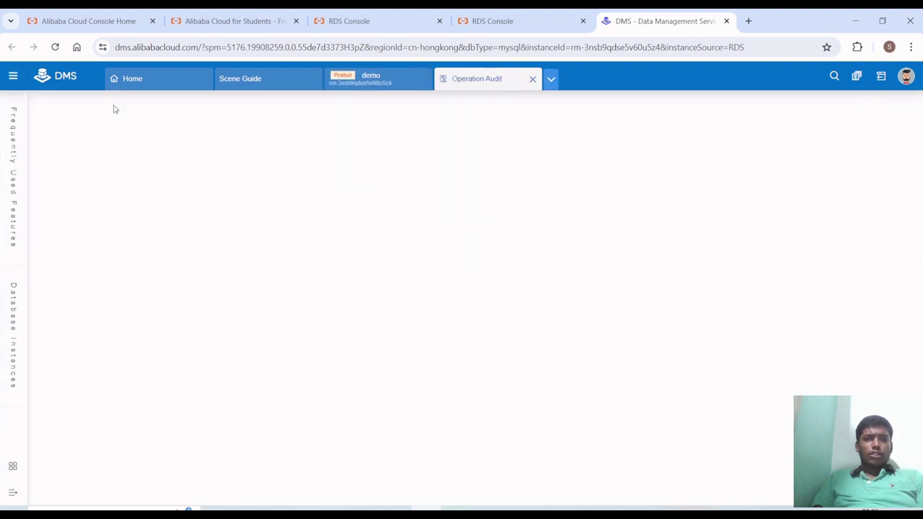
pyautogui.click(533, 79)
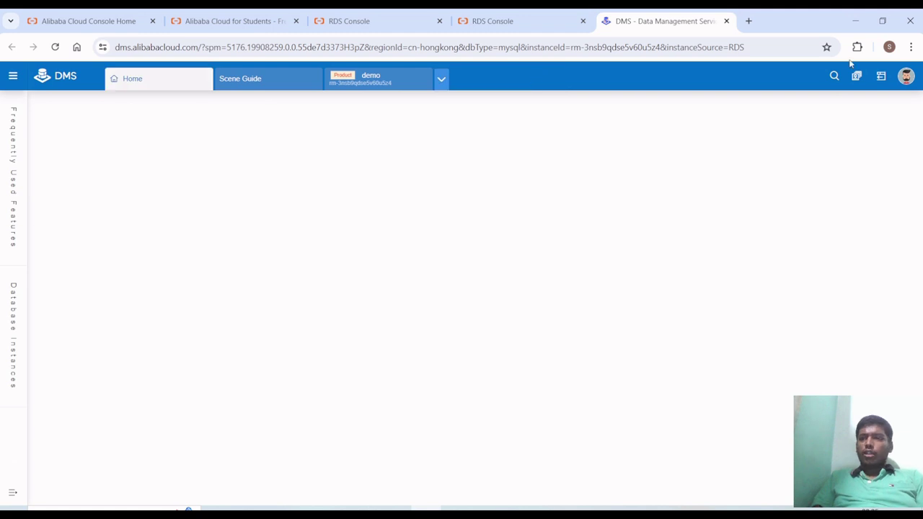
# - Browse the list of all DMS features
pyautogui.moveTo(908, 79)
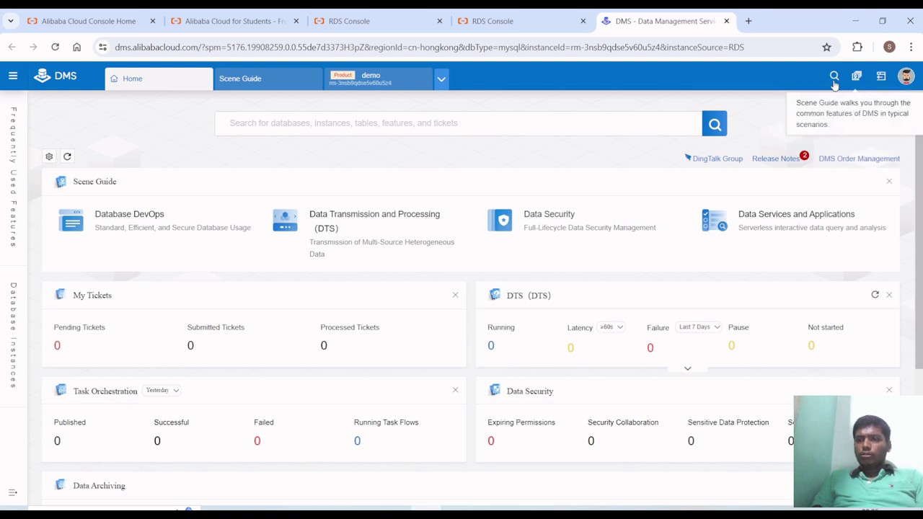
pyautogui.click(13, 76)
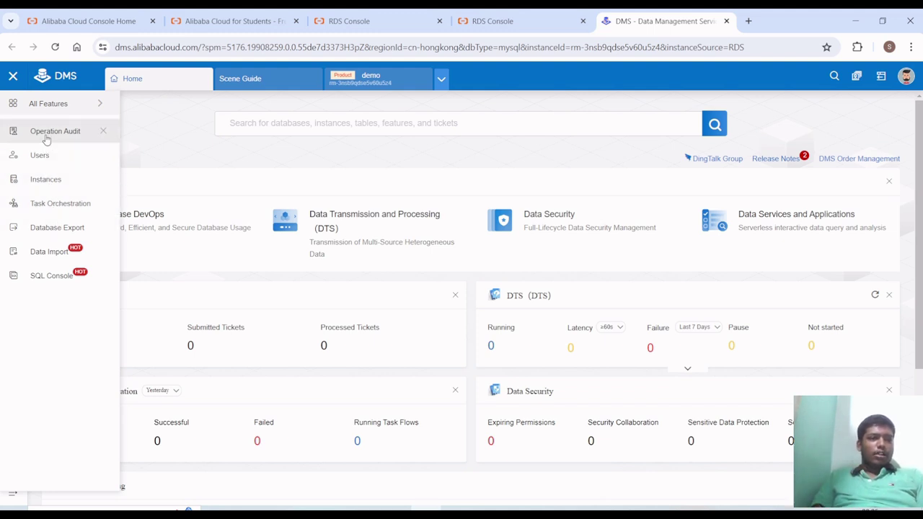
pyautogui.moveTo(76, 109)
pyautogui.scroll(-2, 261, 411)
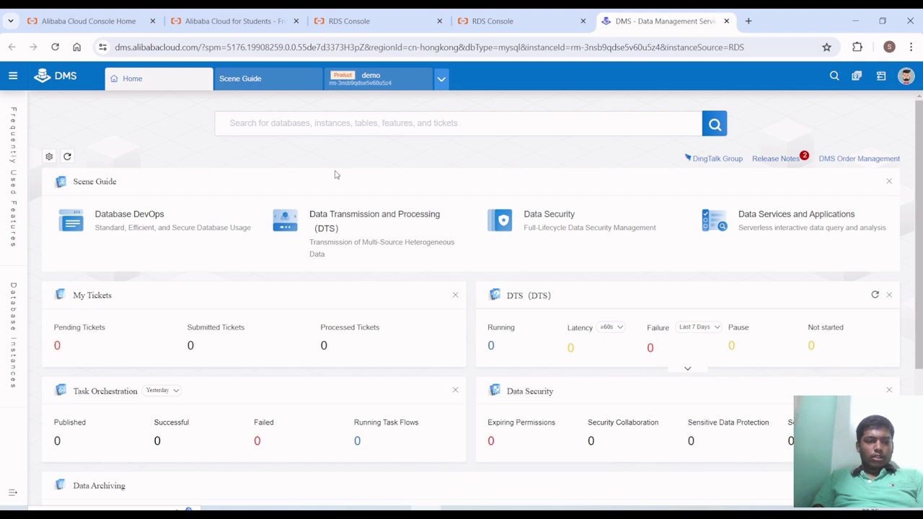
pyautogui.scroll(-2, 336, 175)
pyautogui.scroll(1, 336, 175)
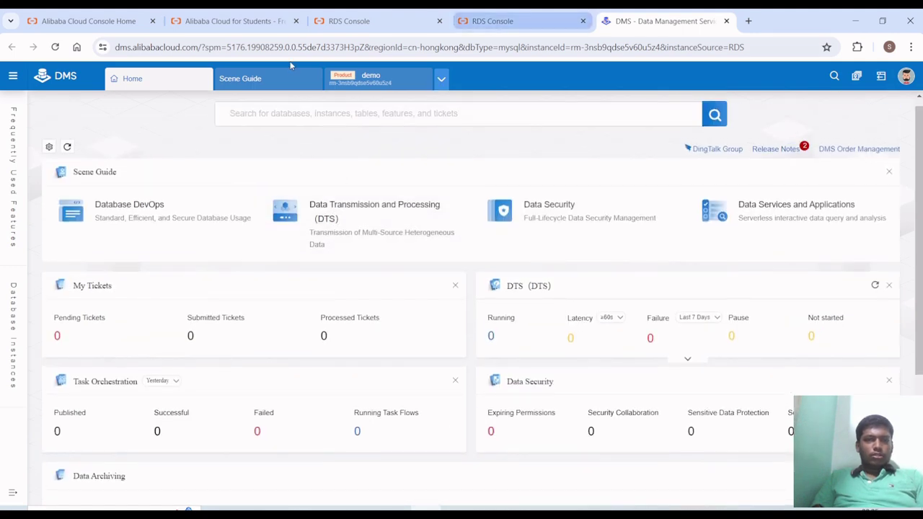
# - Switch between the RDS Console Databases tab and the DMS tabs
pyautogui.click(468, 20)
pyautogui.click(606, 21)
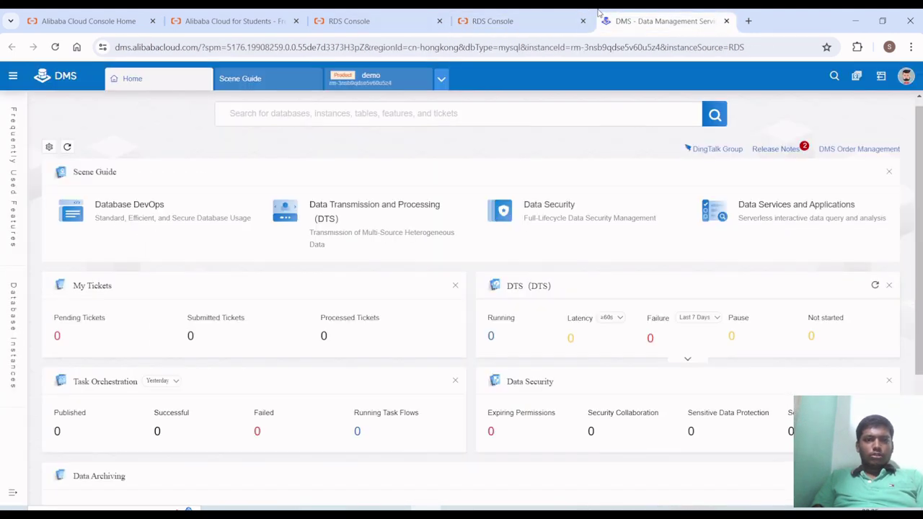
pyautogui.click(504, 21)
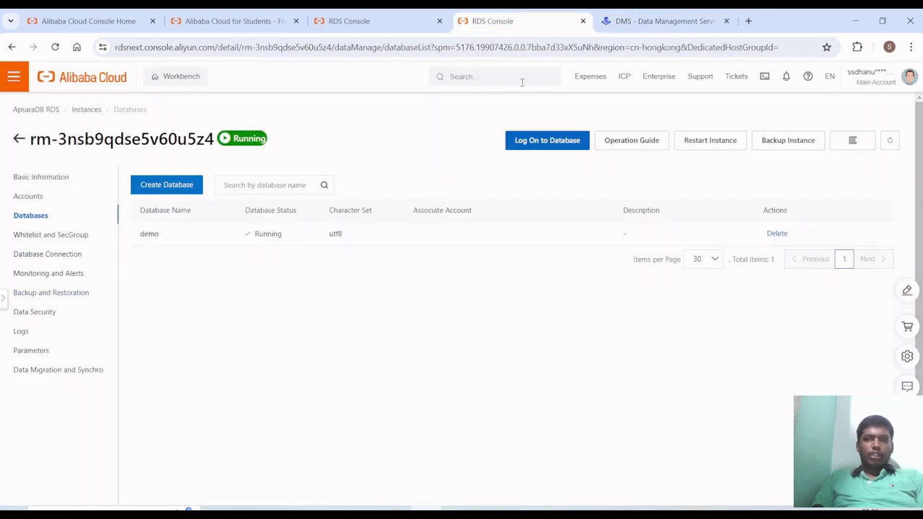
pyautogui.click(653, 21)
# - Search Google in a new tab for 'how to use database in mysql'
pyautogui.hotkey('ctrl', 't')
pyautogui.write('g')
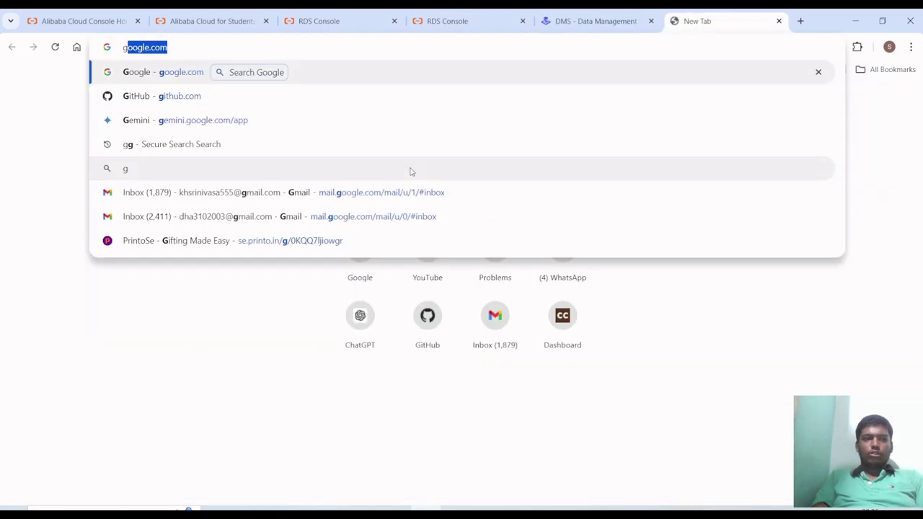
pyautogui.press('Return')
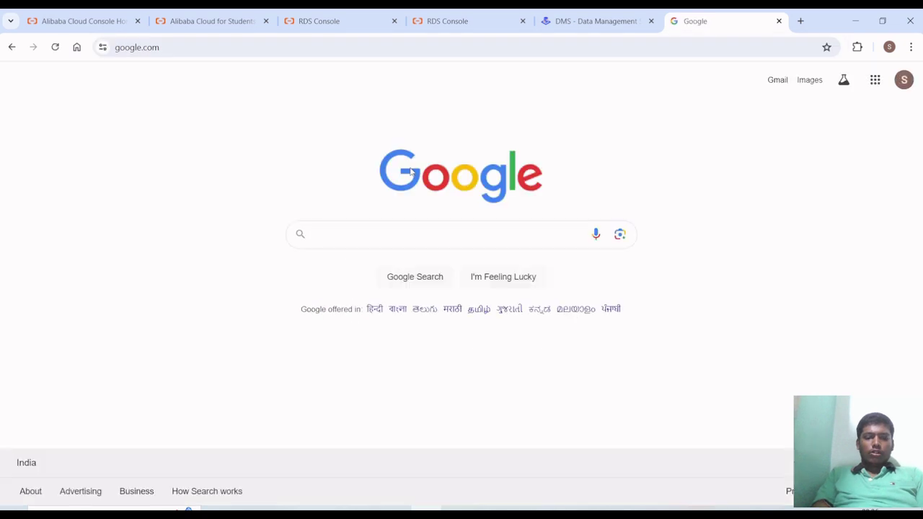
pyautogui.write('how to use data')
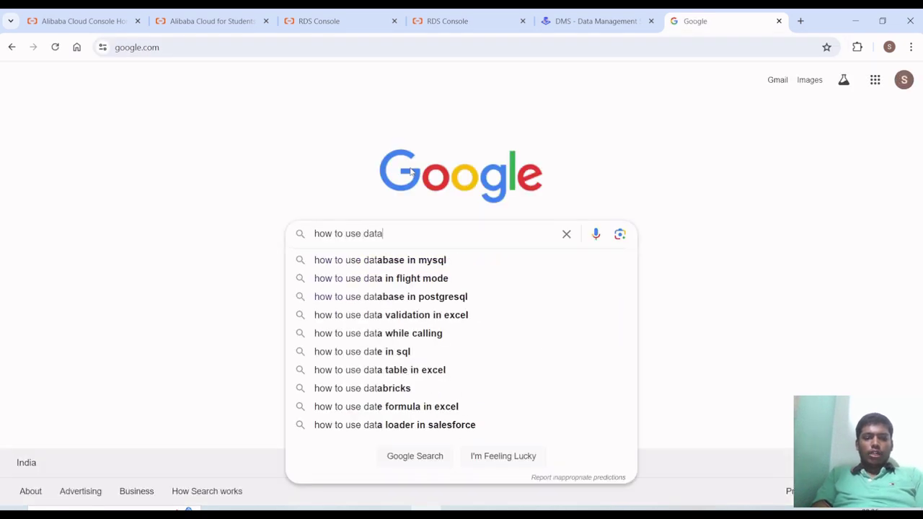
pyautogui.write('base o')
pyautogui.press('BackSpace')
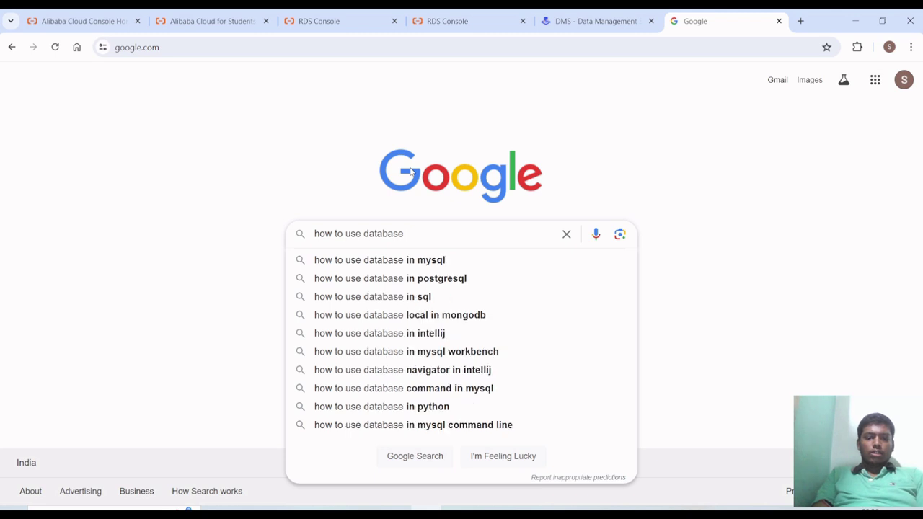
pyautogui.press('Down')
pyautogui.press('Return')
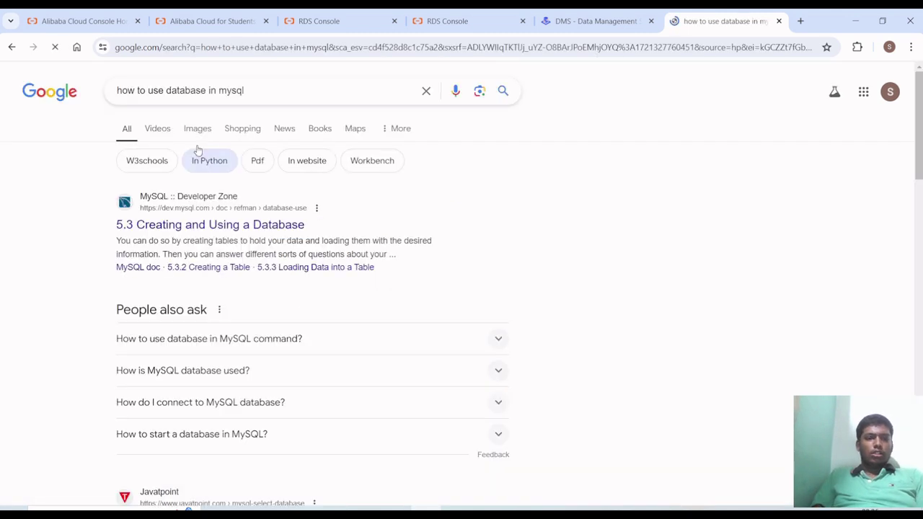
# - Open the MySQL Reference Manual result on using a database
pyautogui.scroll(-3, 166, 225)
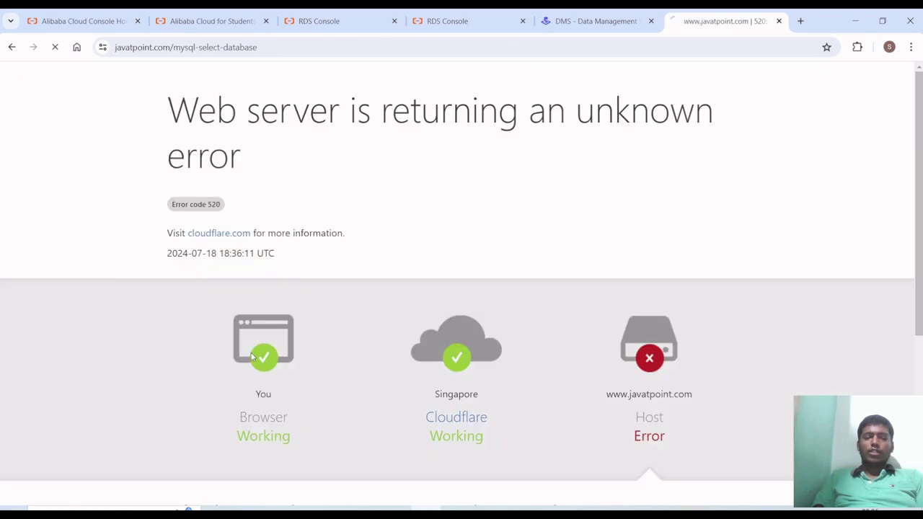
pyautogui.scroll(-1, 251, 356)
pyautogui.hscroll(-5, 251, 356)
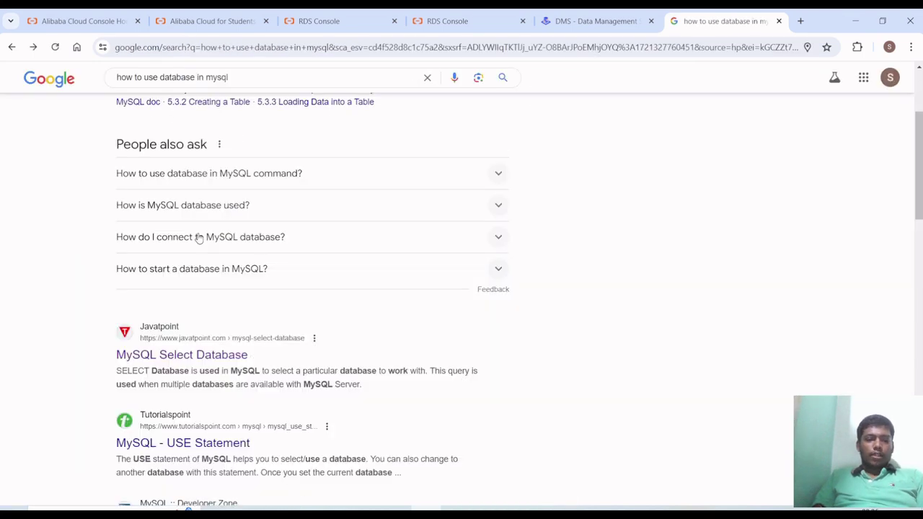
pyautogui.scroll(3, 196, 238)
pyautogui.click(184, 219)
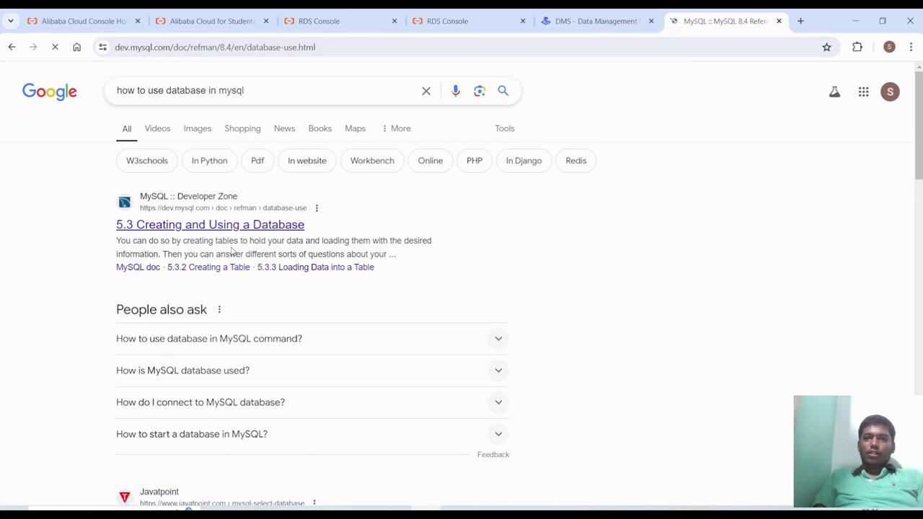
# - Scroll through the manual's 'Creating and Using a Database' page
pyautogui.scroll(-4, 274, 396)
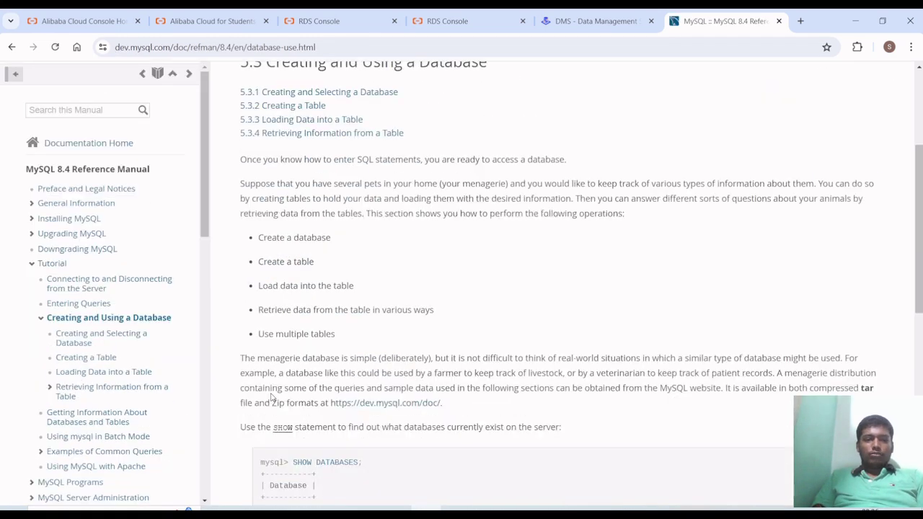
pyautogui.scroll(-2, 273, 396)
pyautogui.keyDown('ctrl'); pyautogui.scroll(3, 344, 320); pyautogui.keyUp('ctrl')
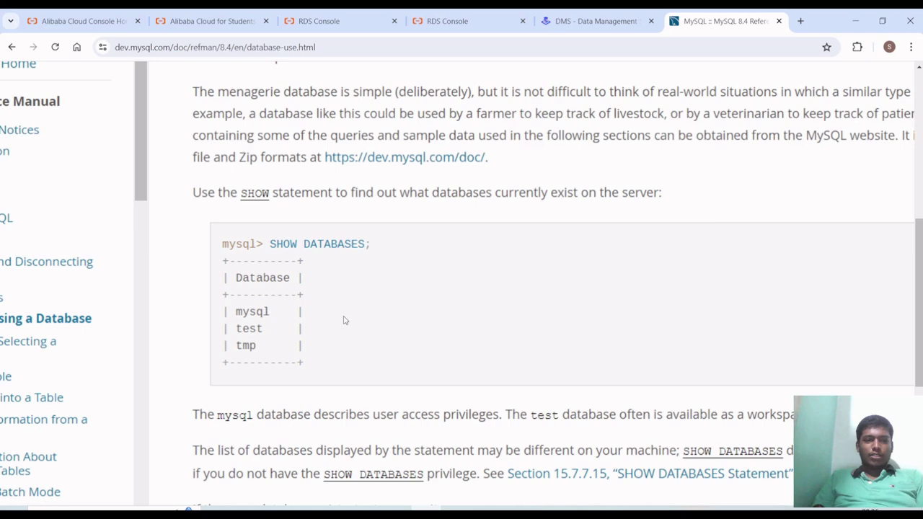
pyautogui.keyDown('ctrl'); pyautogui.scroll(-3, 344, 321); pyautogui.keyUp('ctrl')
pyautogui.scroll(-3, 344, 320)
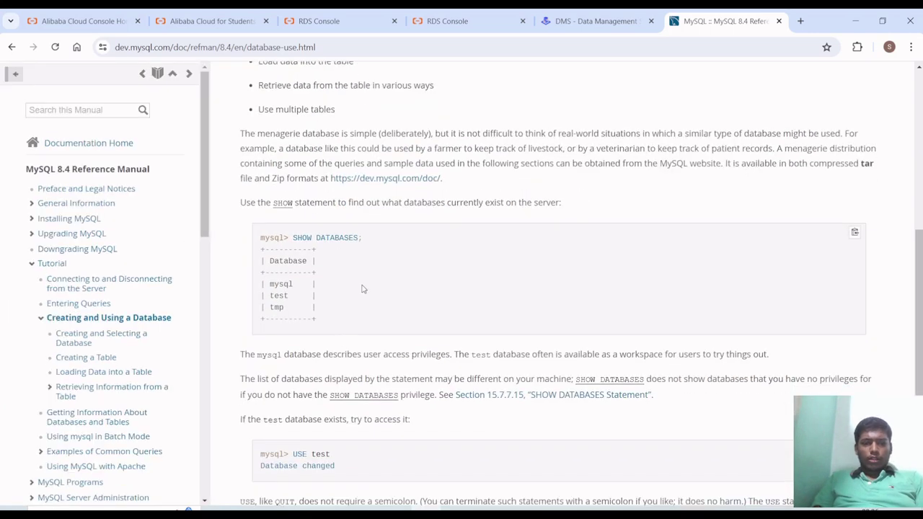
pyautogui.scroll(-1, 287, 271)
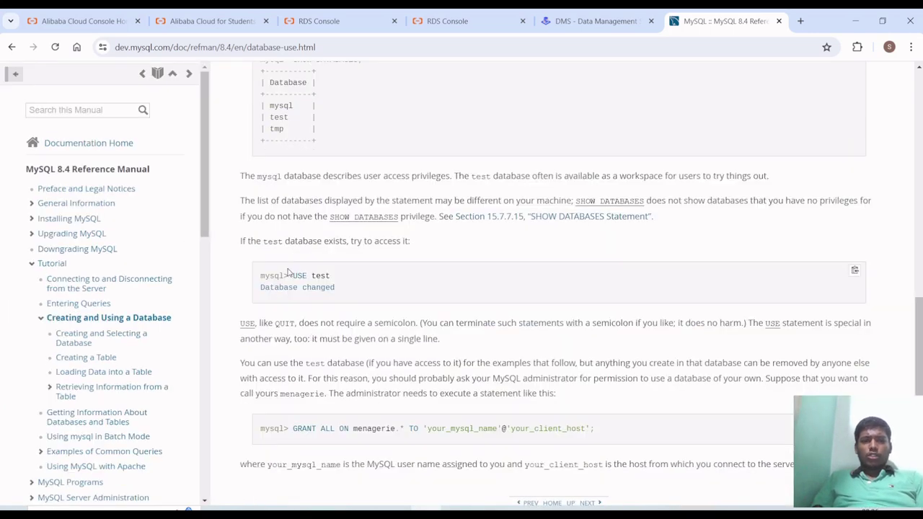
# - Highlight the USE test example, then switch back to the DMS home tab
pyautogui.moveTo(292, 276); pyautogui.dragTo(362, 274)
pyautogui.click(362, 275)
pyautogui.scroll(1, 362, 274)
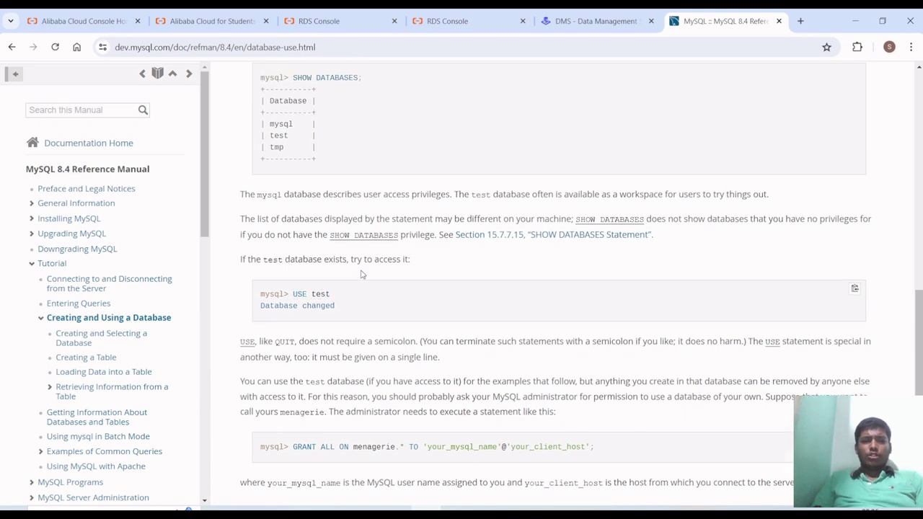
pyautogui.scroll(-1, 362, 275)
pyautogui.scroll(1, 361, 275)
pyautogui.click(596, 21)
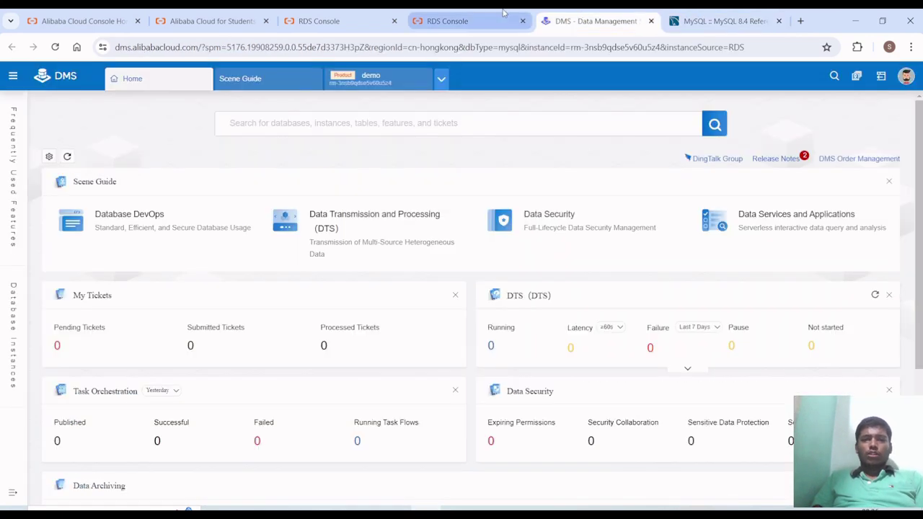
# - In the demo SQL console, edit the statement down to just 'use demo'
pyautogui.click(370, 84)
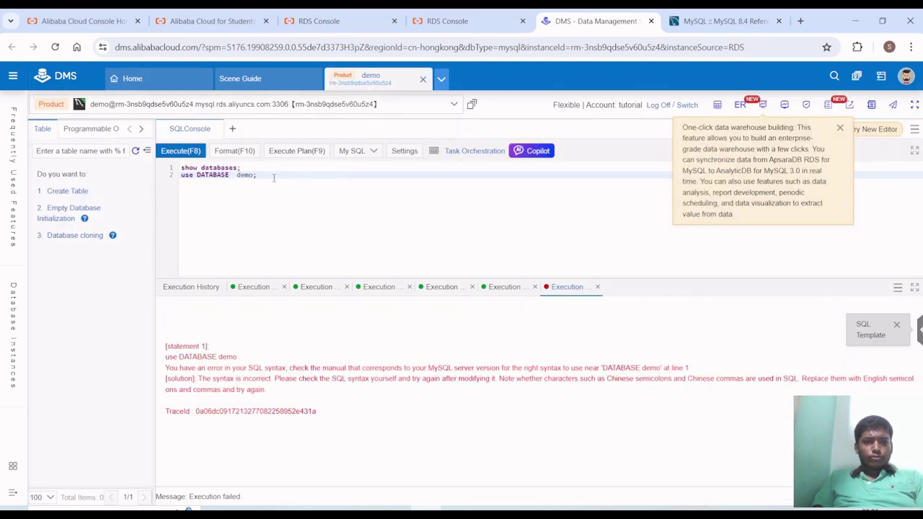
pyautogui.doubleClick(206, 174)
pyautogui.click(196, 175)
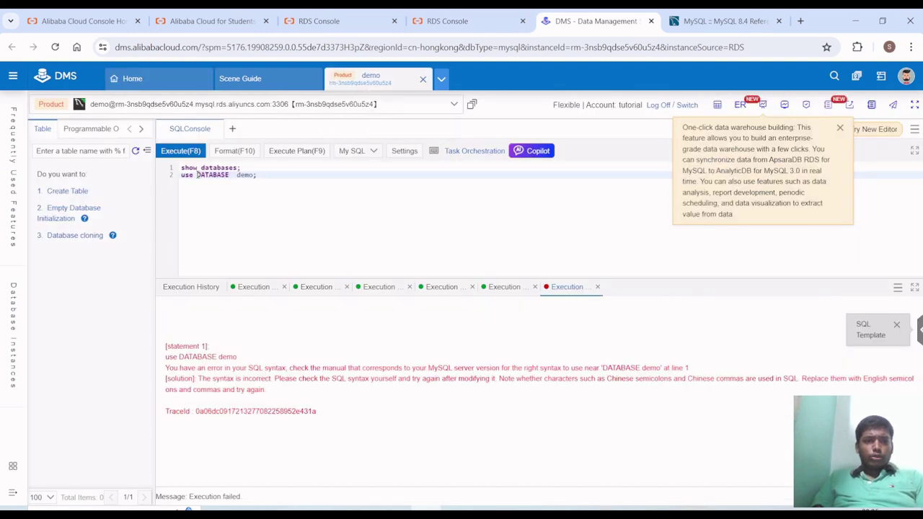
pyautogui.doubleClick(197, 175)
pyautogui.press('Delete')
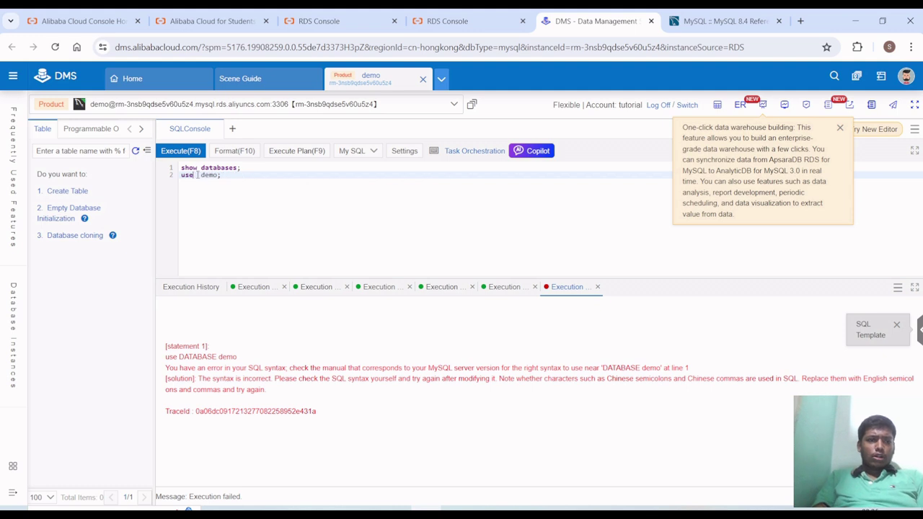
pyautogui.press('Delete')
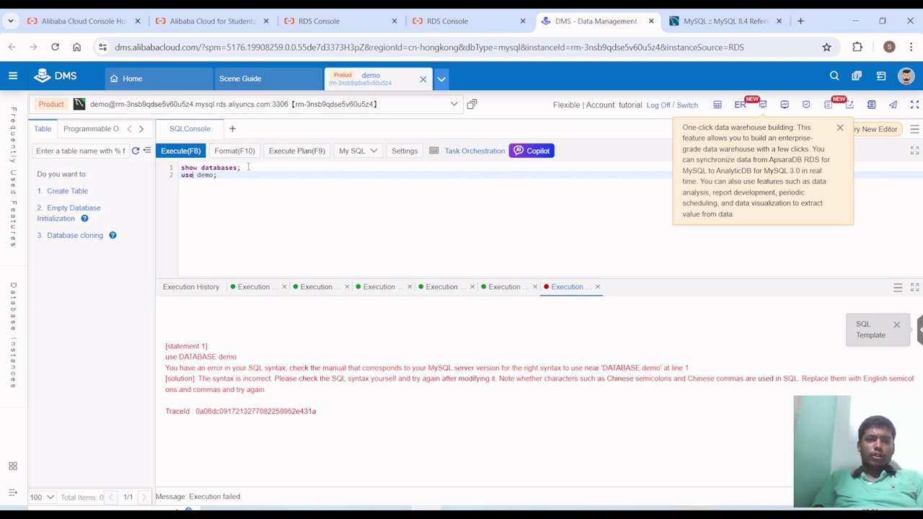
pyautogui.moveTo(241, 167); pyautogui.dragTo(154, 164)
pyautogui.press('BackSpace')
pyautogui.press('Delete')
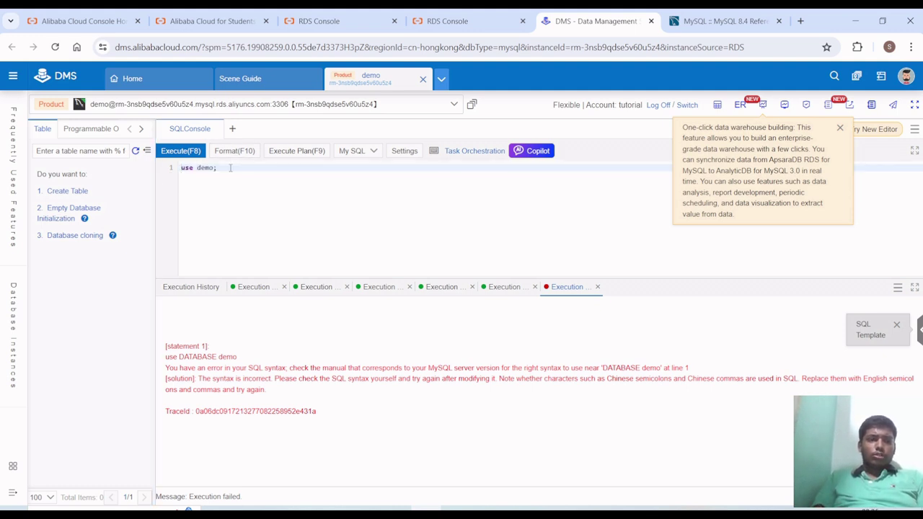
pyautogui.click(232, 168)
pyautogui.press('BackSpace')
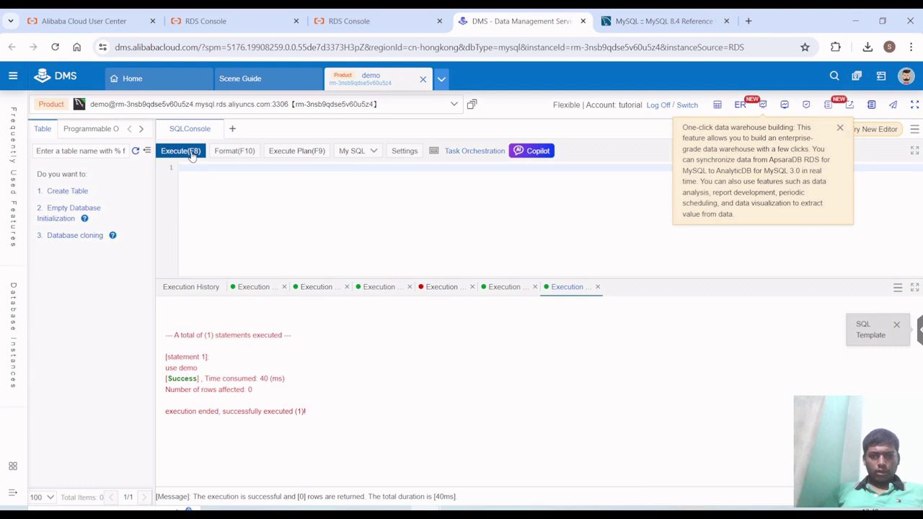
# - Run use demo successfully and review the earlier failed use DATABASE demo run
pyautogui.click(192, 155)
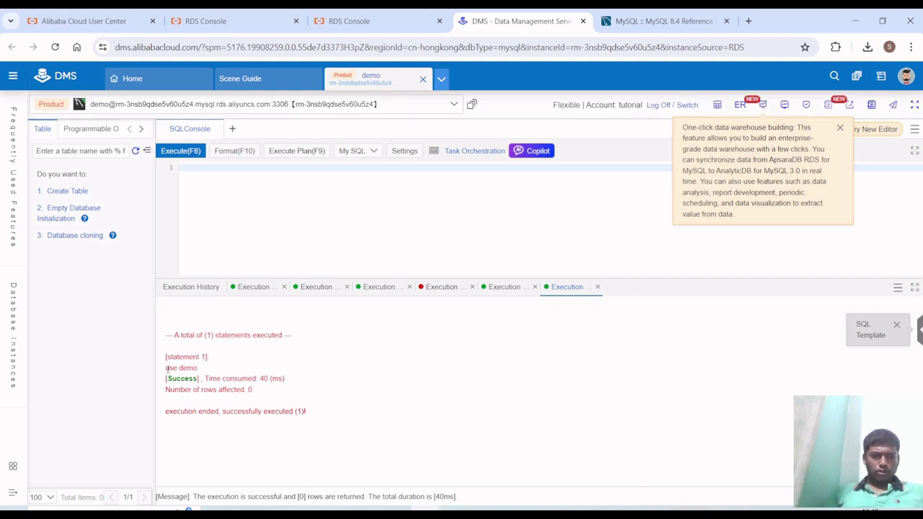
pyautogui.moveTo(166, 355); pyautogui.dragTo(232, 406)
pyautogui.click(233, 407)
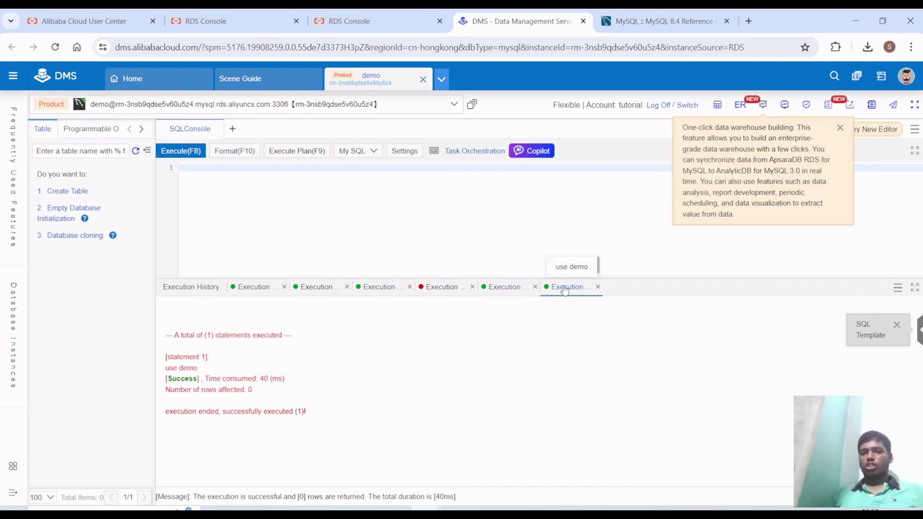
pyautogui.click(446, 288)
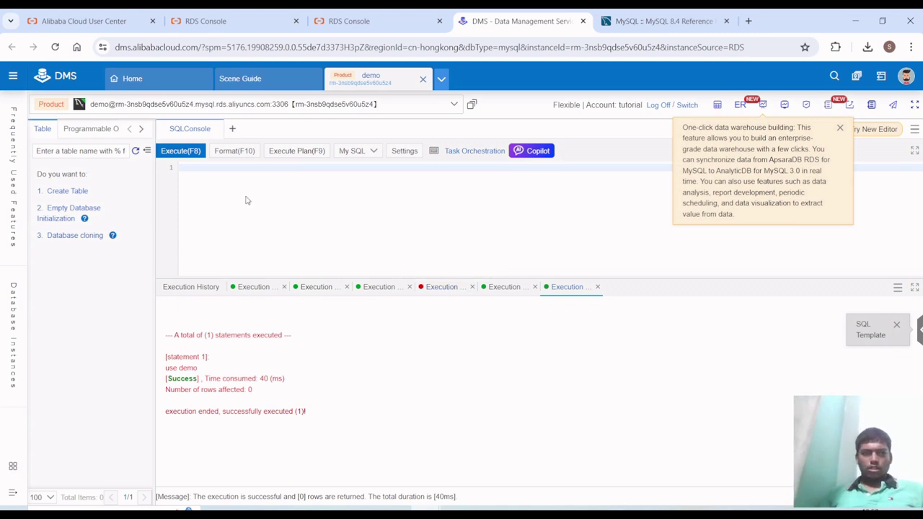
# - Run show tables; on the demo database, which returns 0 rows
pyautogui.write('show ')
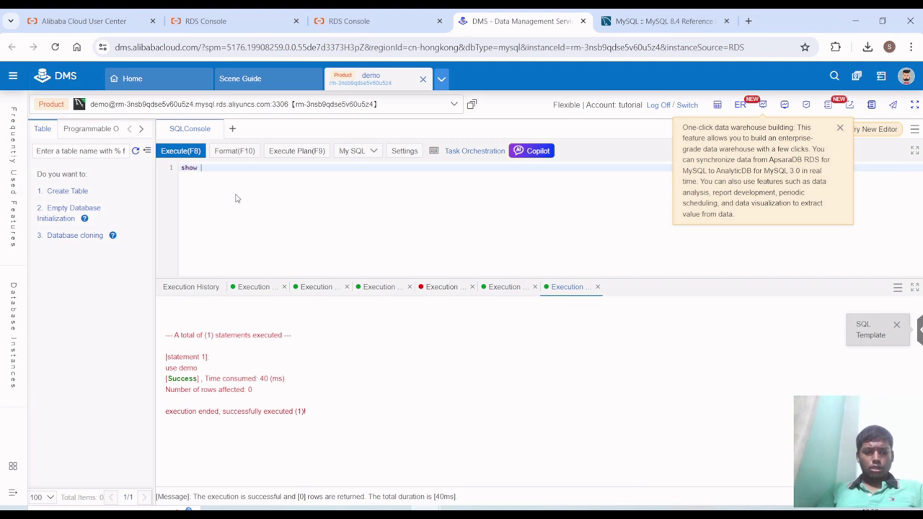
pyautogui.write('tables')
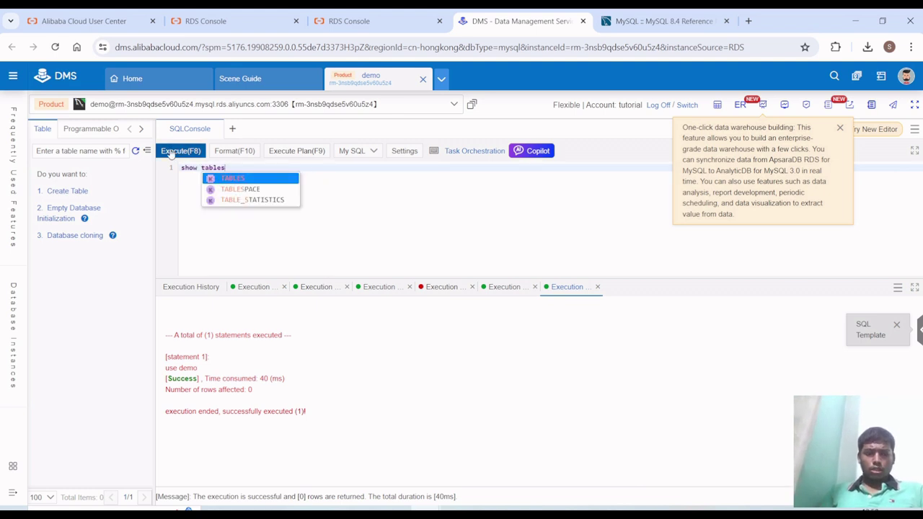
pyautogui.write(';')
pyautogui.click(171, 152)
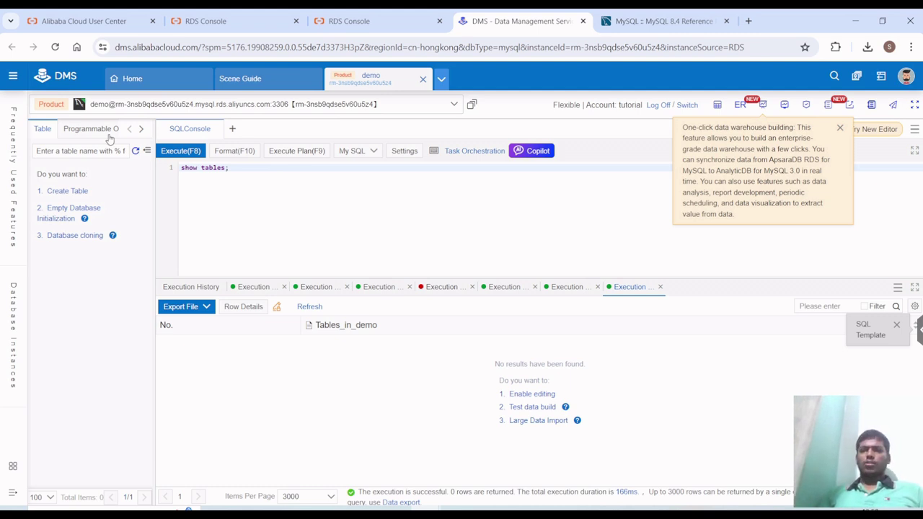
# - Open the All Features menu, then the floating DMS help documentation panel
pyautogui.click(13, 76)
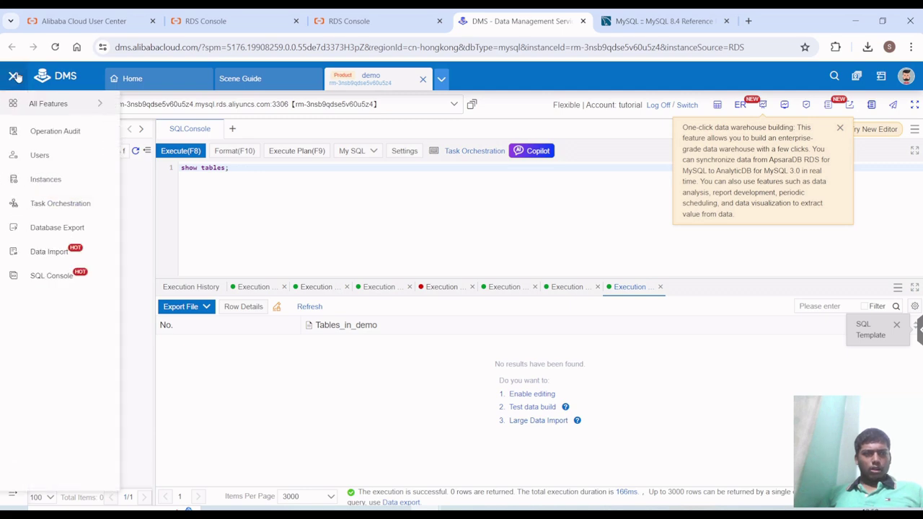
pyautogui.moveTo(50, 115)
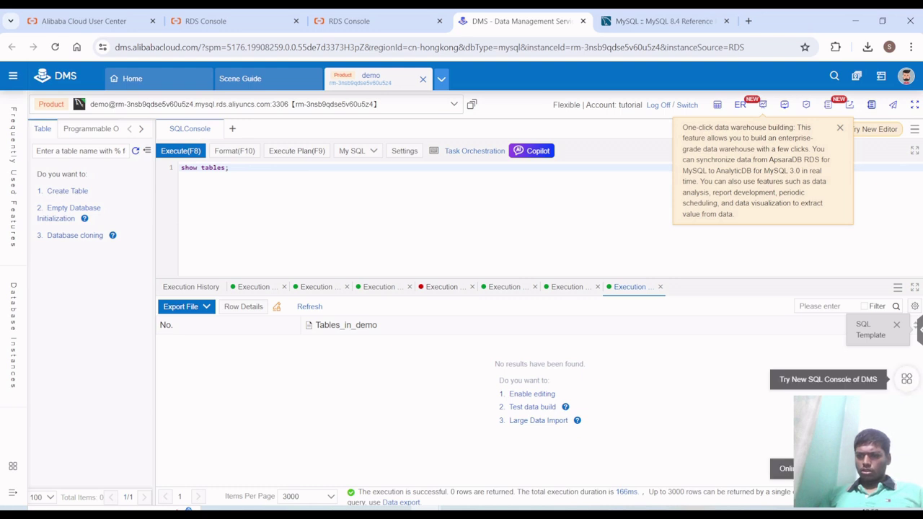
pyautogui.click(907, 379)
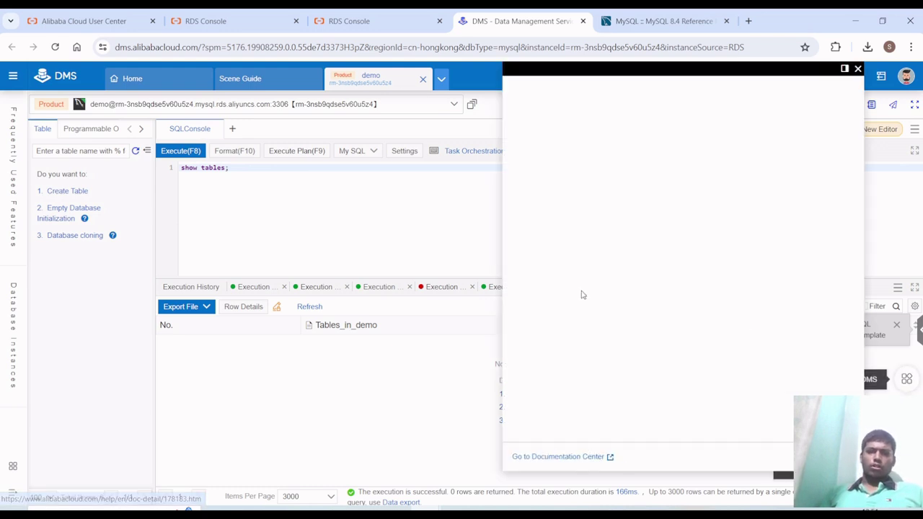
pyautogui.click(581, 435)
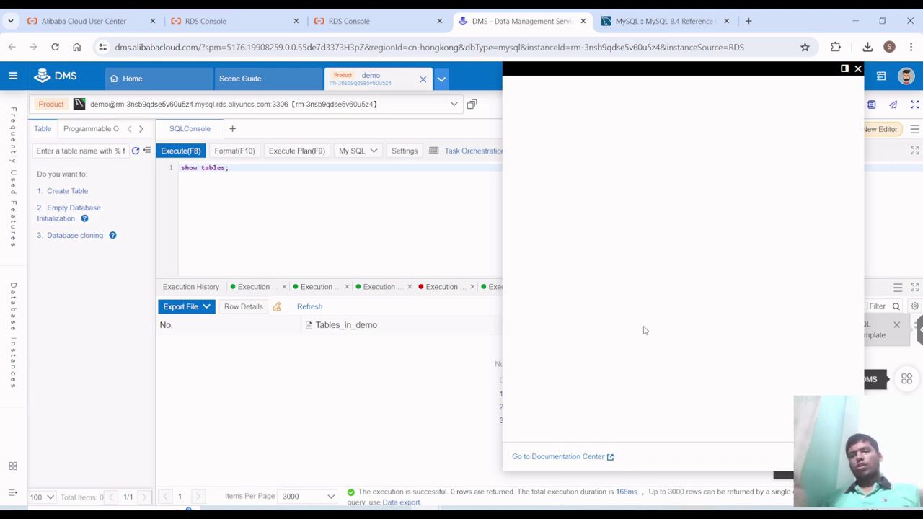